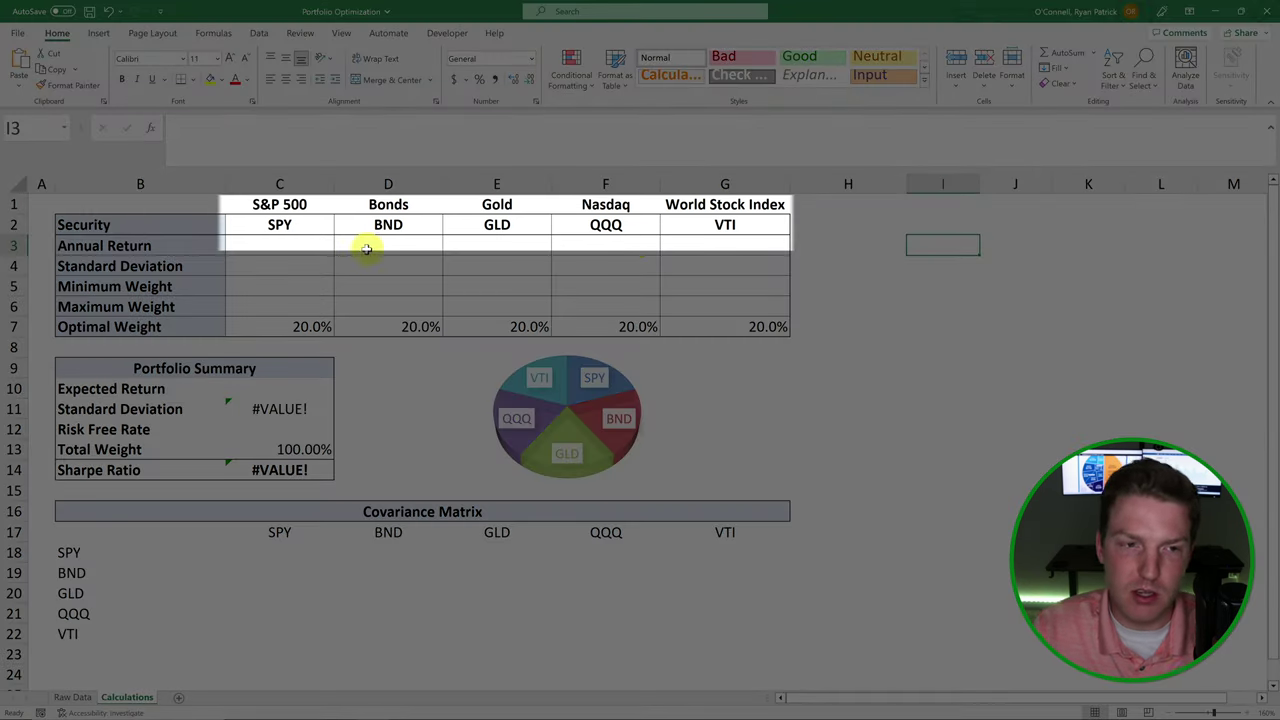
# Review the five securities and their tickers in the table header, from S&P 500 (SPY) to World Stock Index (VTI)
pyautogui.click(322, 262)
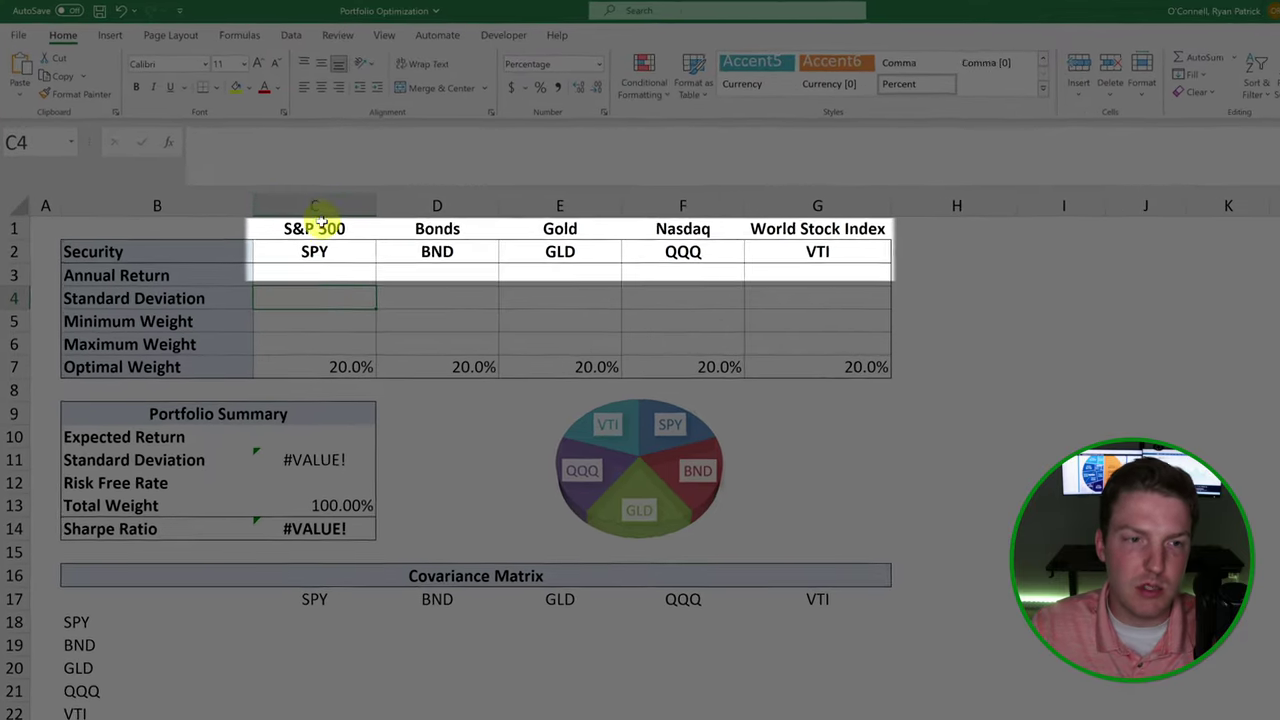
pyautogui.moveTo(318, 222); pyautogui.dragTo(313, 255)
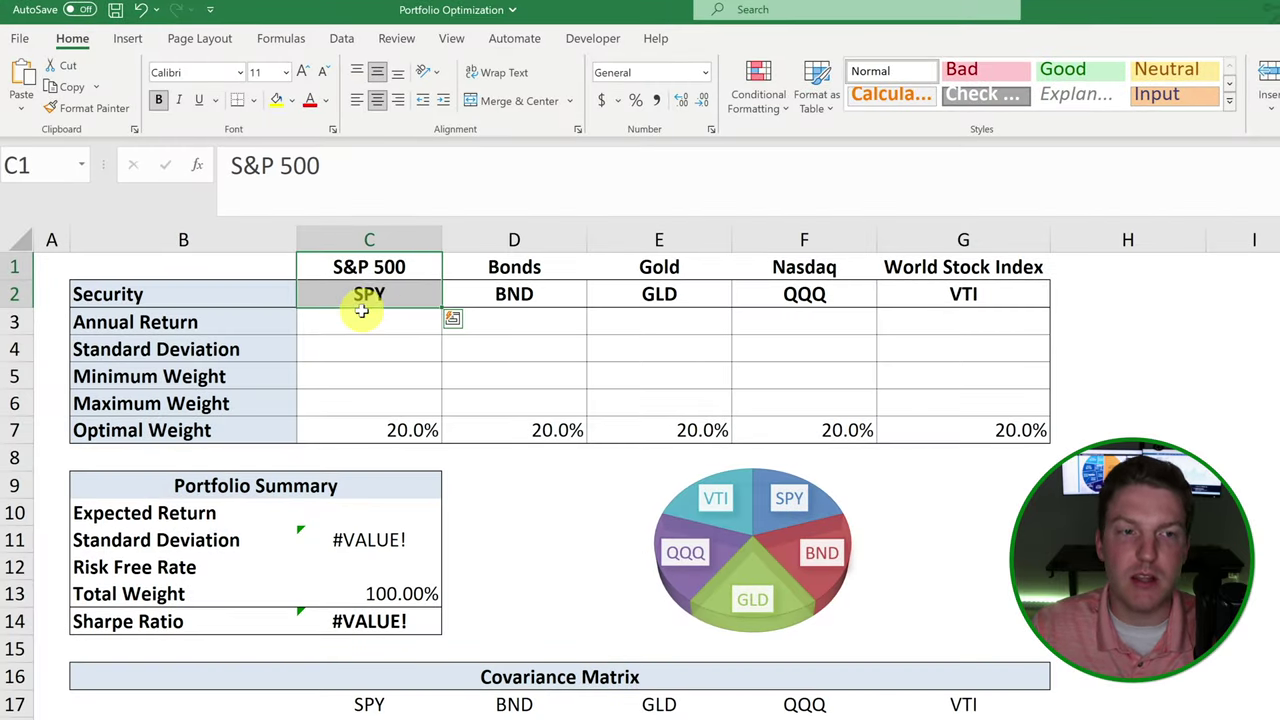
pyautogui.click(369, 294)
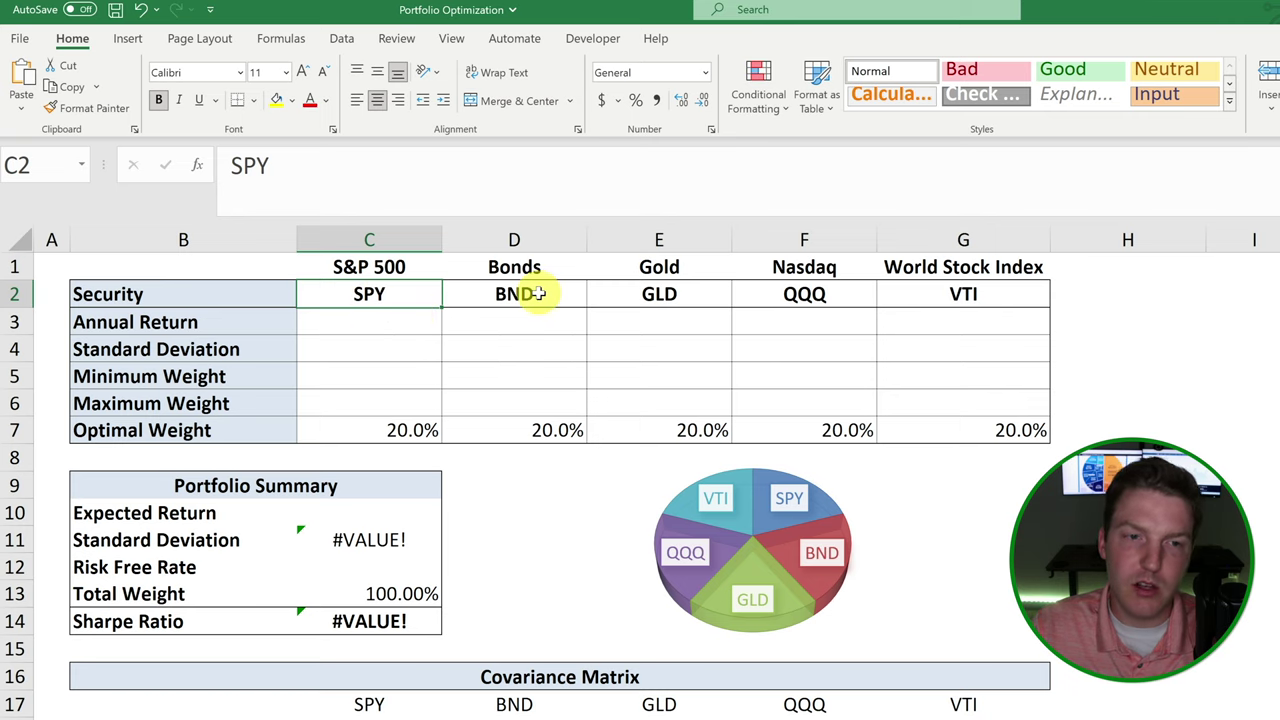
pyautogui.moveTo(548, 268); pyautogui.dragTo(537, 292)
pyautogui.moveTo(694, 260); pyautogui.dragTo(694, 294)
pyautogui.moveTo(806, 270); pyautogui.dragTo(812, 293)
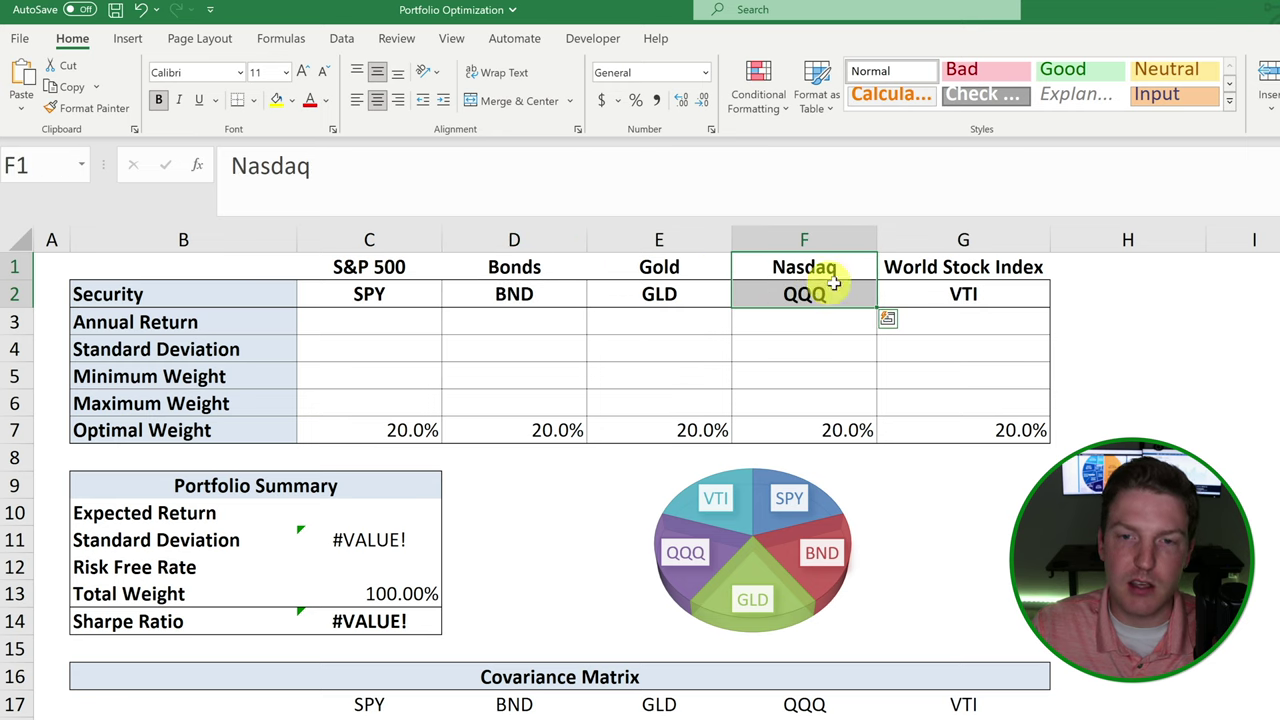
pyautogui.moveTo(928, 272); pyautogui.dragTo(933, 293)
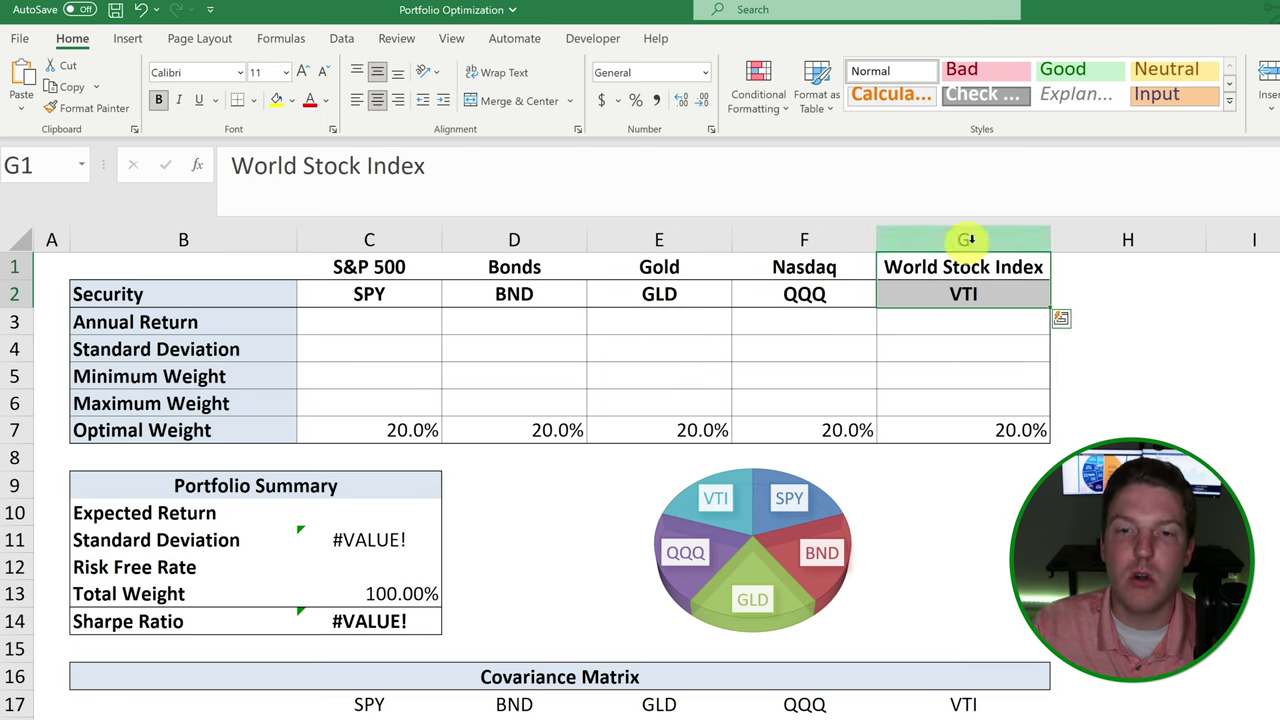
pyautogui.click(1226, 345)
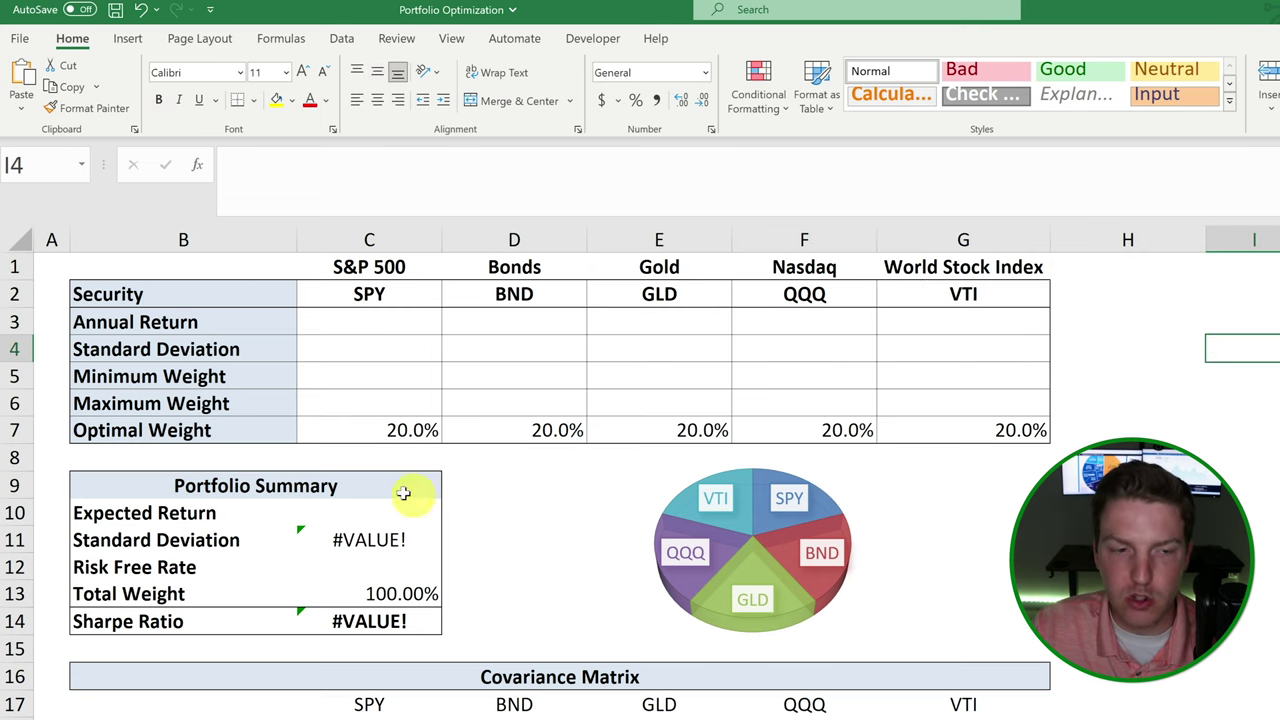
# Examine the Optimal Weight row across all five securities
pyautogui.click(22, 430)
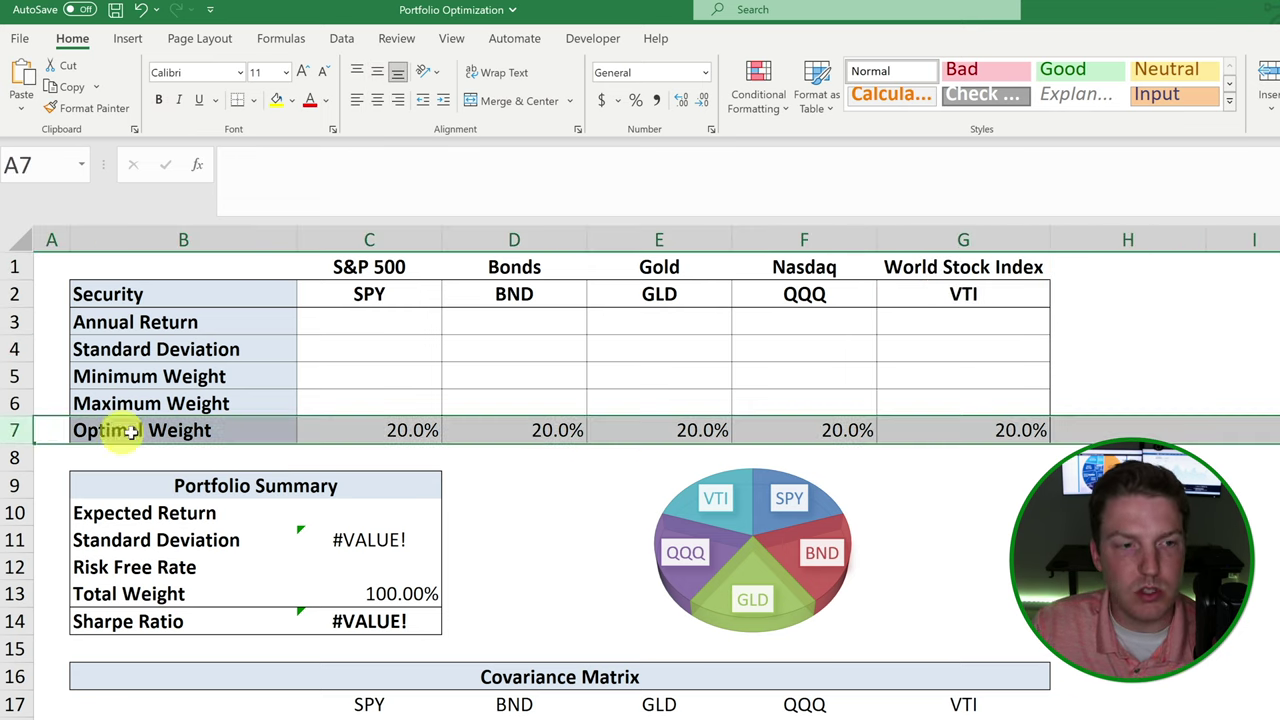
pyautogui.click(405, 430)
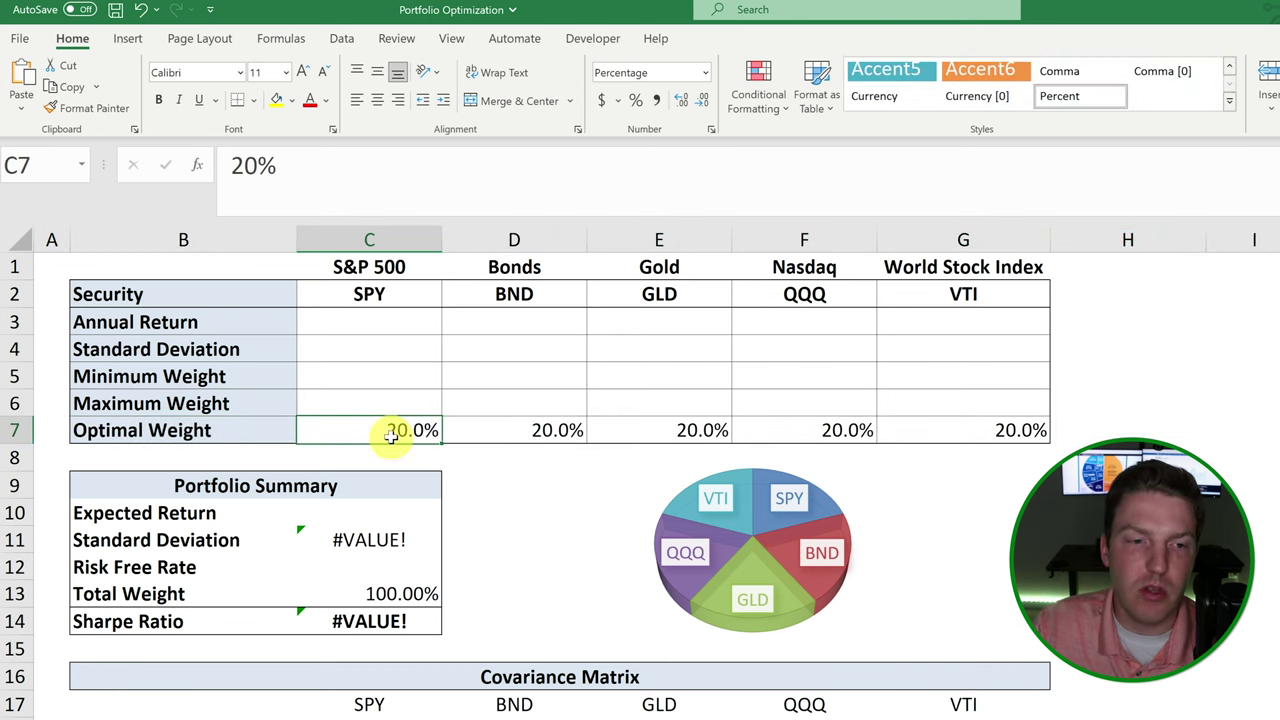
pyautogui.moveTo(394, 434); pyautogui.dragTo(1001, 429)
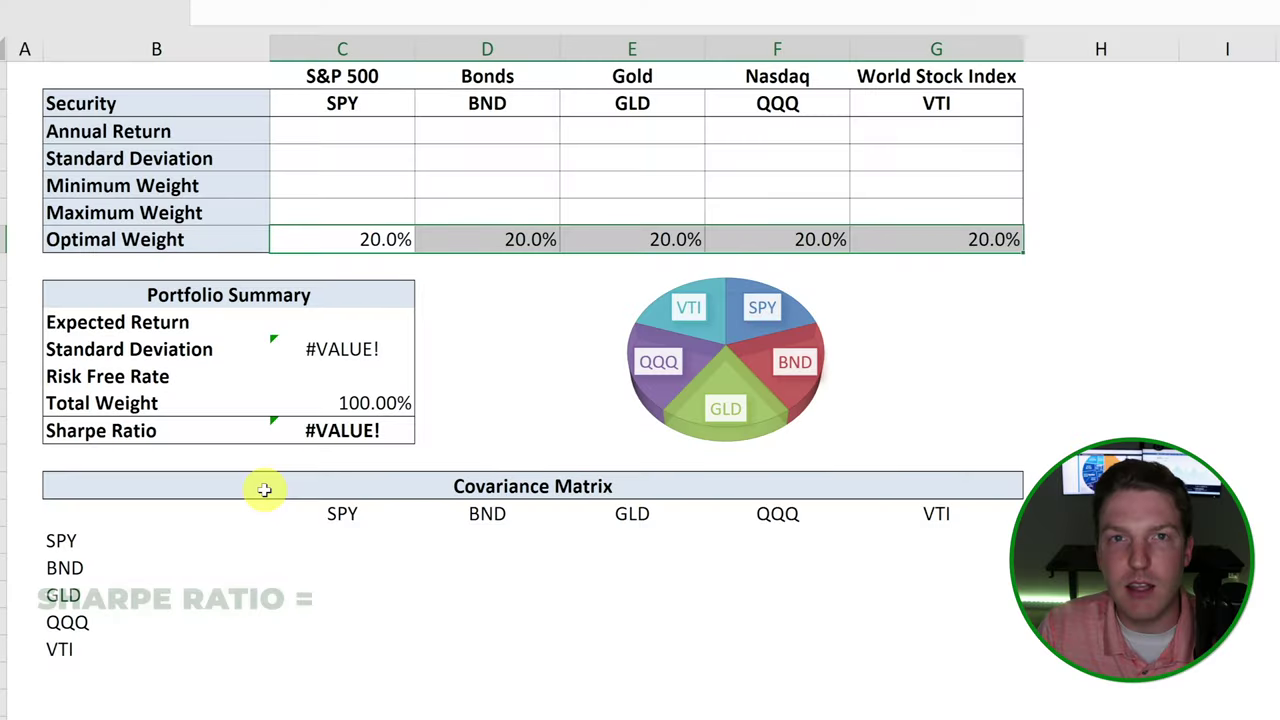
# Review the Sharpe ratio's components in the Portfolio Summary (expected return, risk free rate, standard deviation) and the securities' Annual Return row
pyautogui.moveTo(141, 322); pyautogui.dragTo(292, 333)
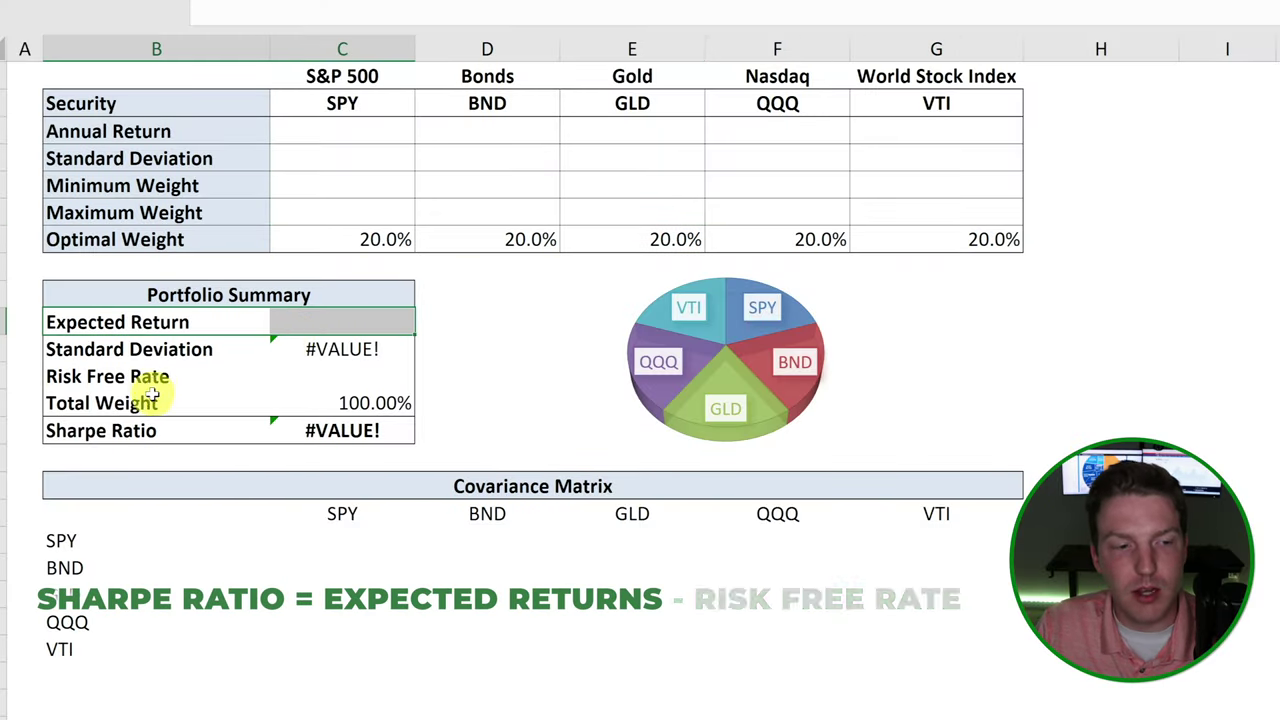
pyautogui.moveTo(150, 377); pyautogui.dragTo(324, 377)
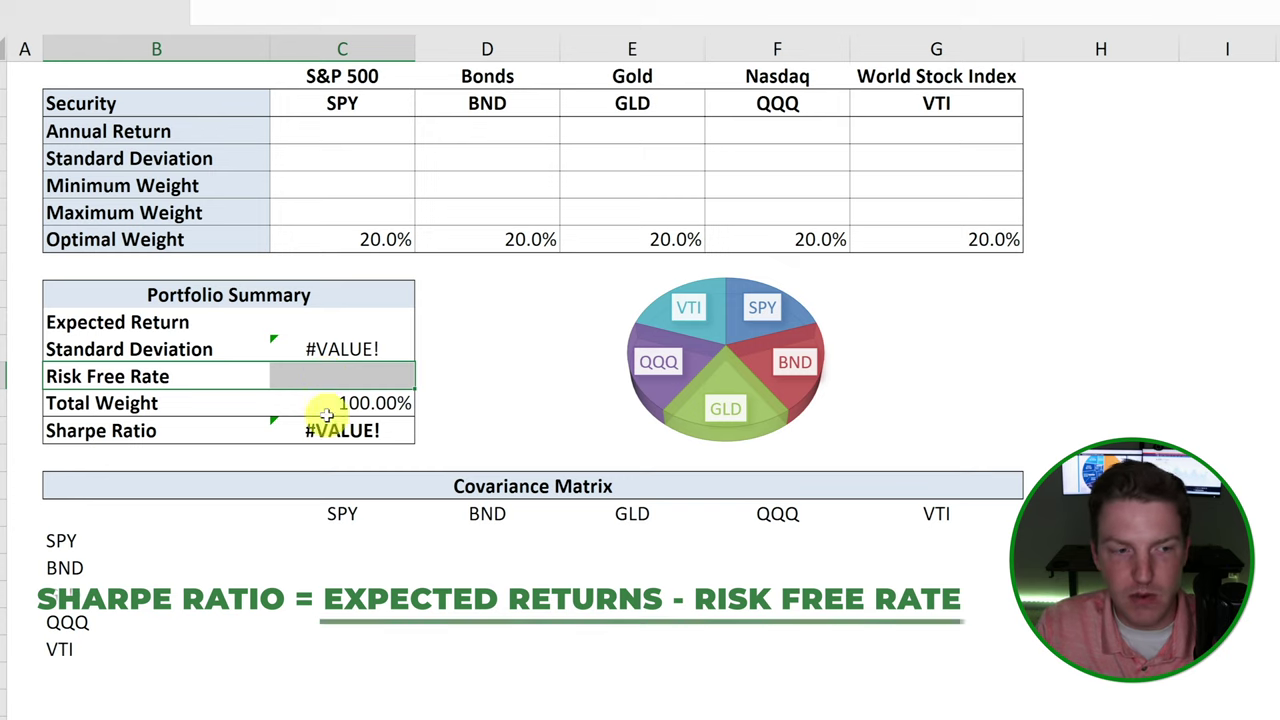
pyautogui.moveTo(225, 352); pyautogui.dragTo(338, 350)
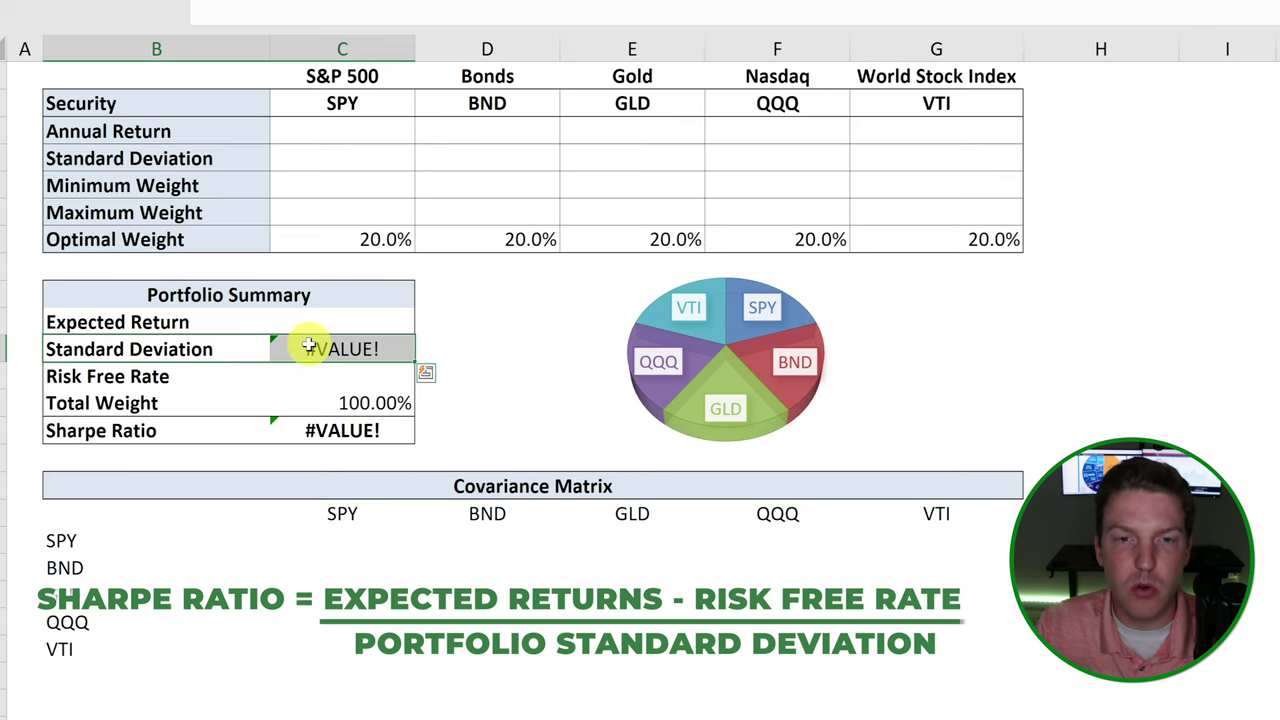
pyautogui.click(1097, 327)
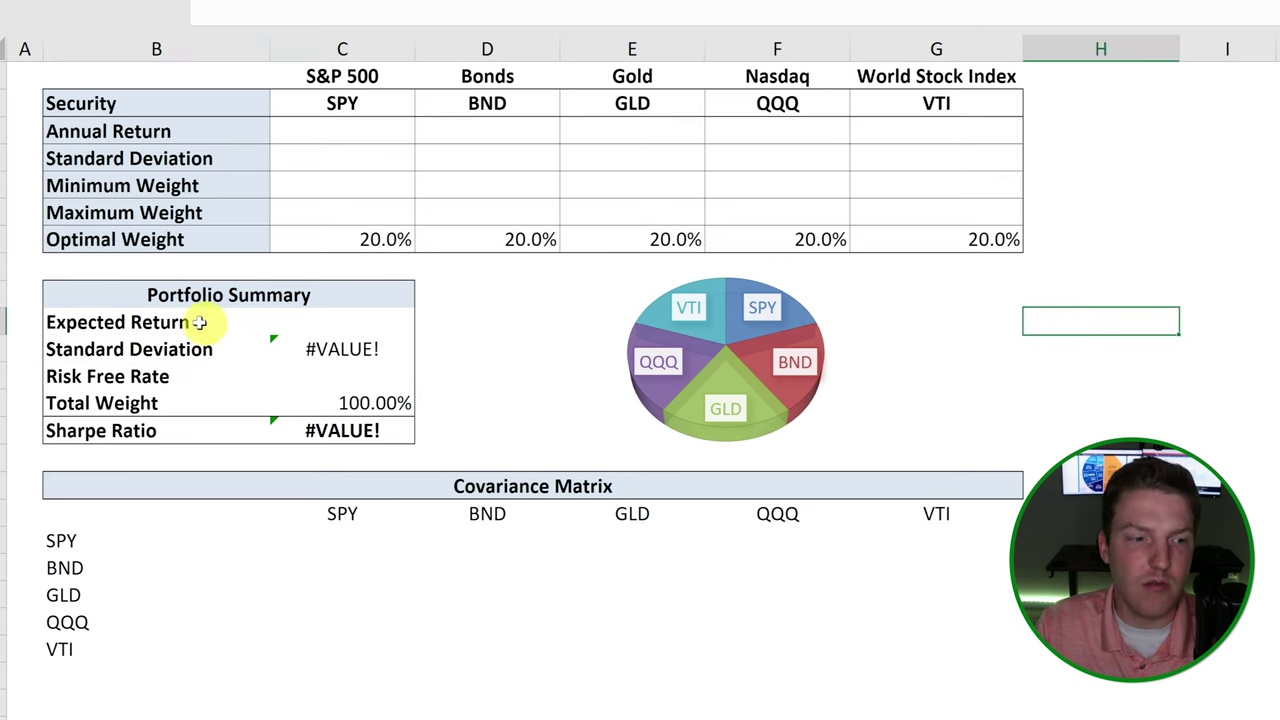
pyautogui.moveTo(200, 322); pyautogui.dragTo(346, 320)
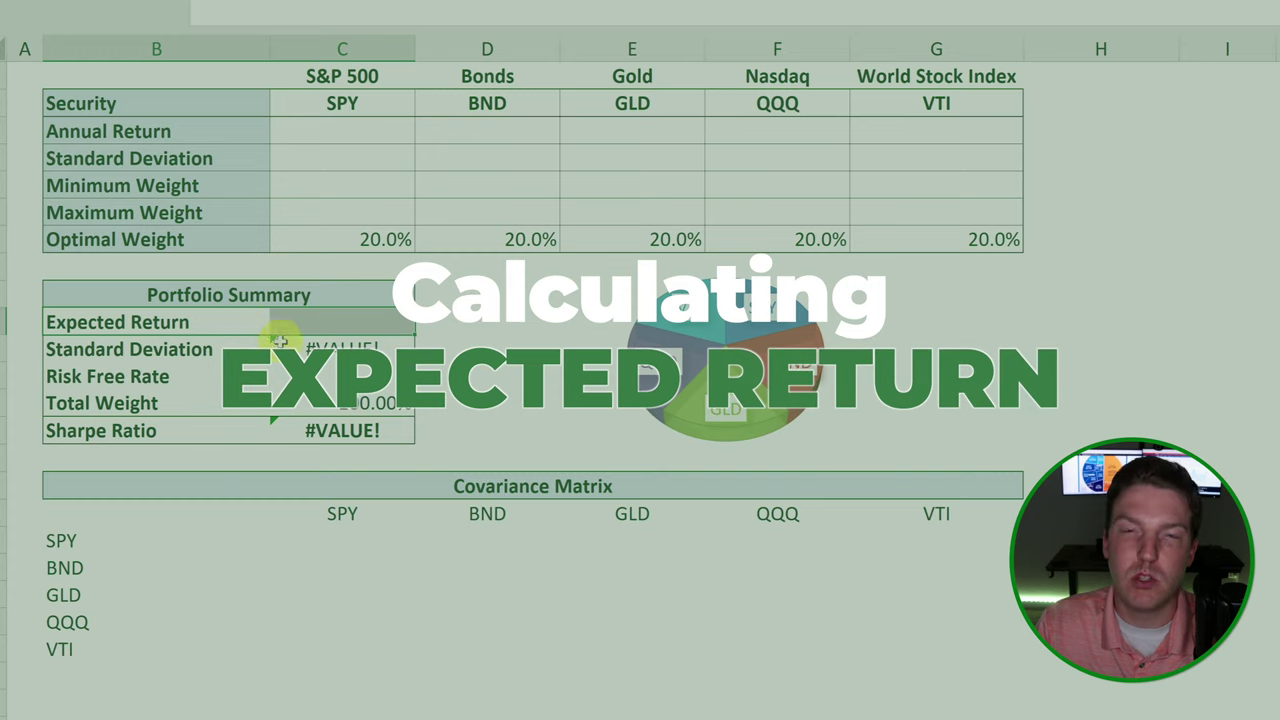
pyautogui.moveTo(236, 131); pyautogui.dragTo(310, 128)
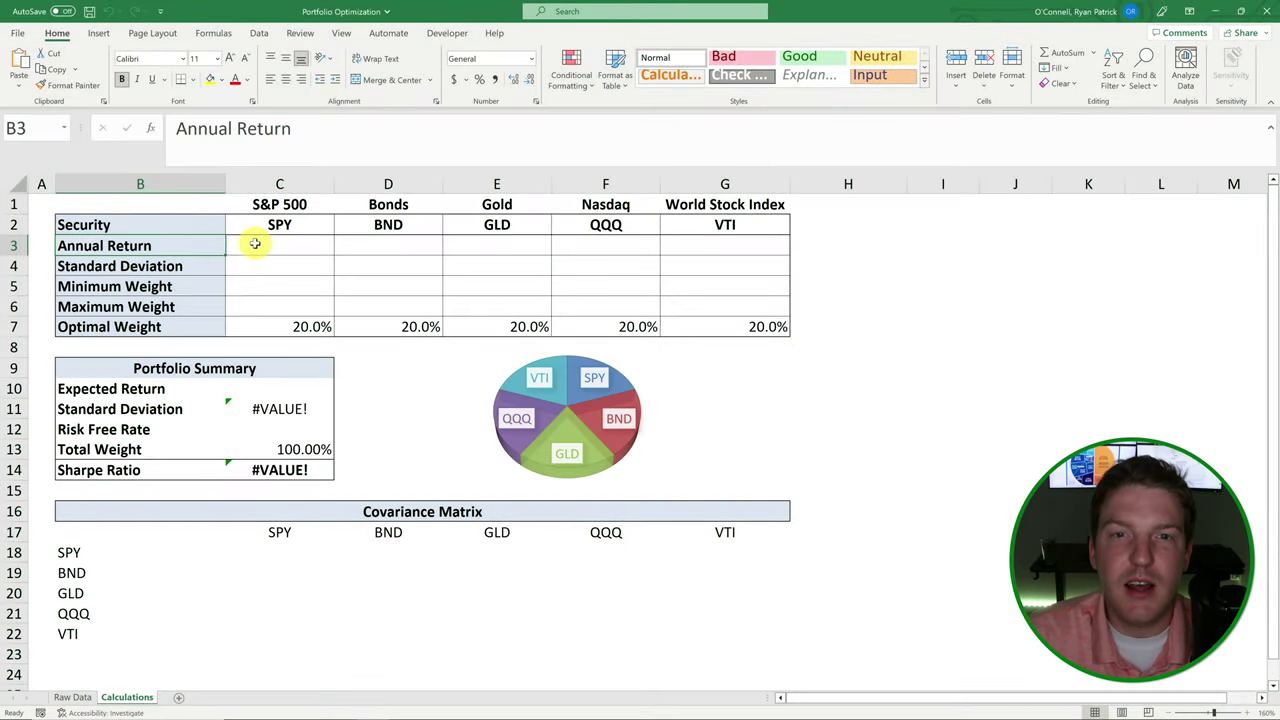
# Open the Raw Data sheet and examine the dates, tickers and adjusted close prices
pyautogui.click(70, 697)
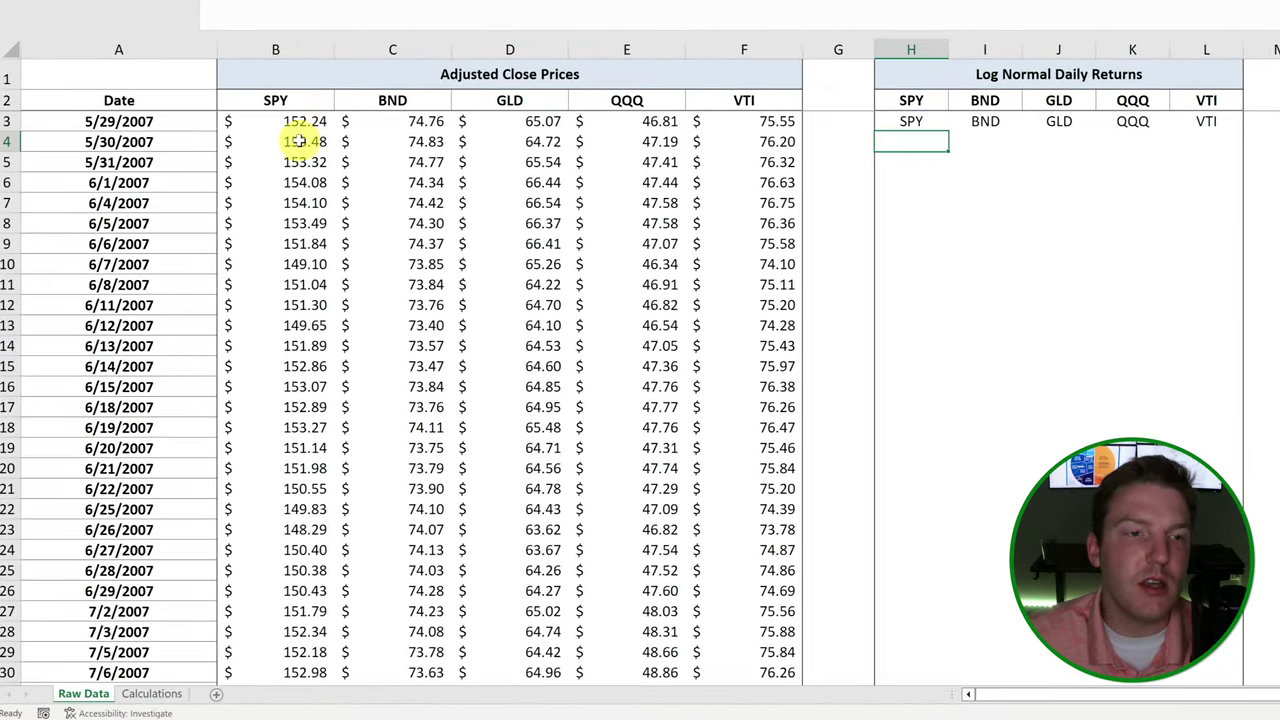
pyautogui.click(441, 138)
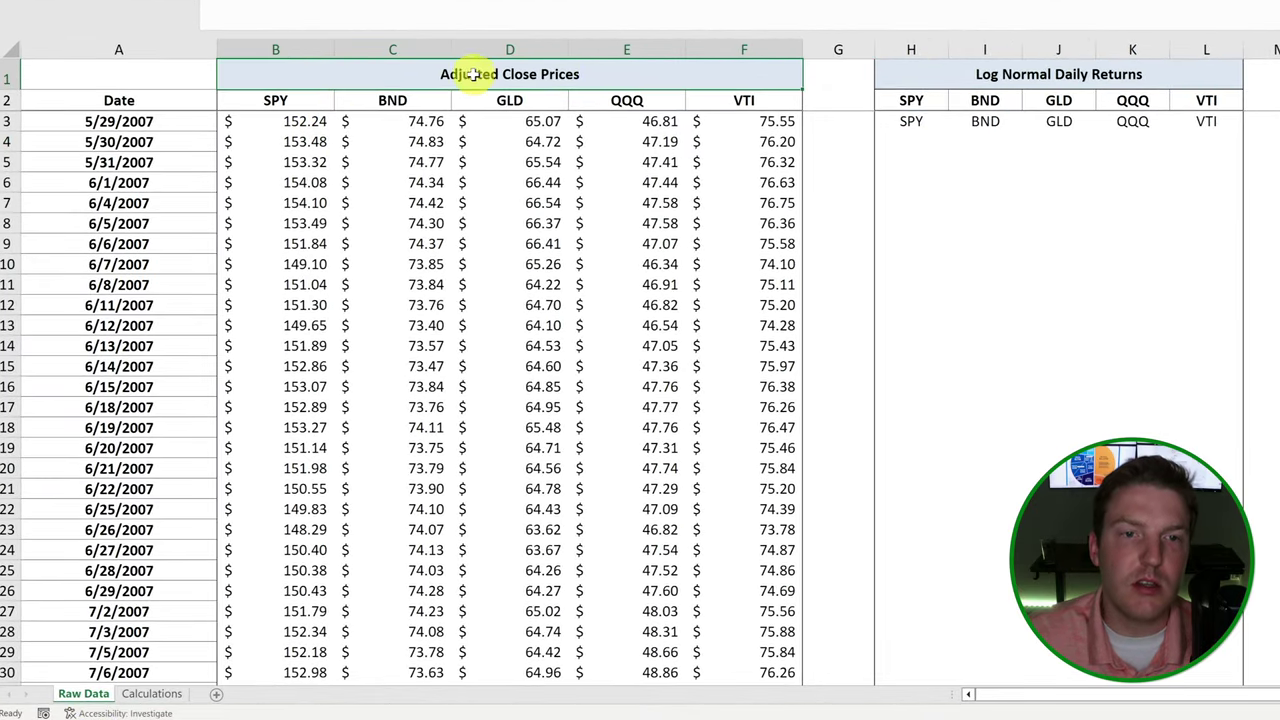
pyautogui.moveTo(145, 117); pyautogui.dragTo(166, 286)
pyautogui.click(150, 264)
pyautogui.moveTo(270, 101); pyautogui.dragTo(704, 101)
pyautogui.click(330, 141)
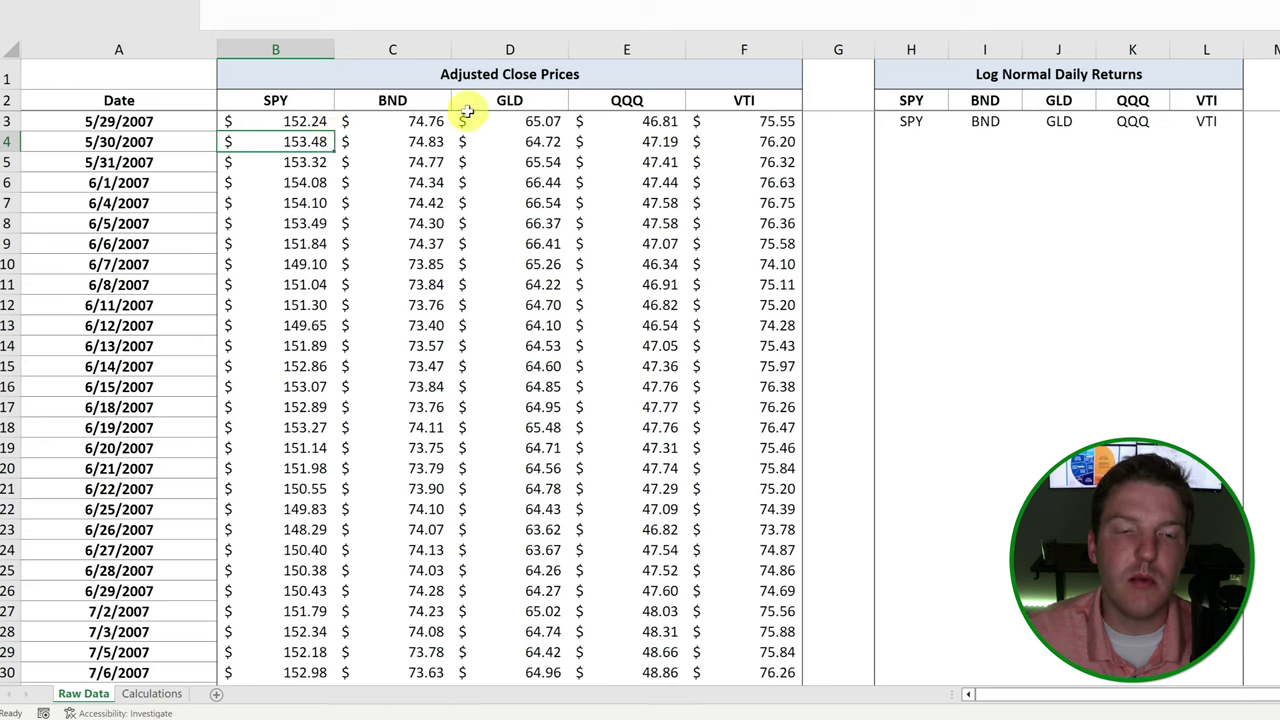
pyautogui.click(503, 68)
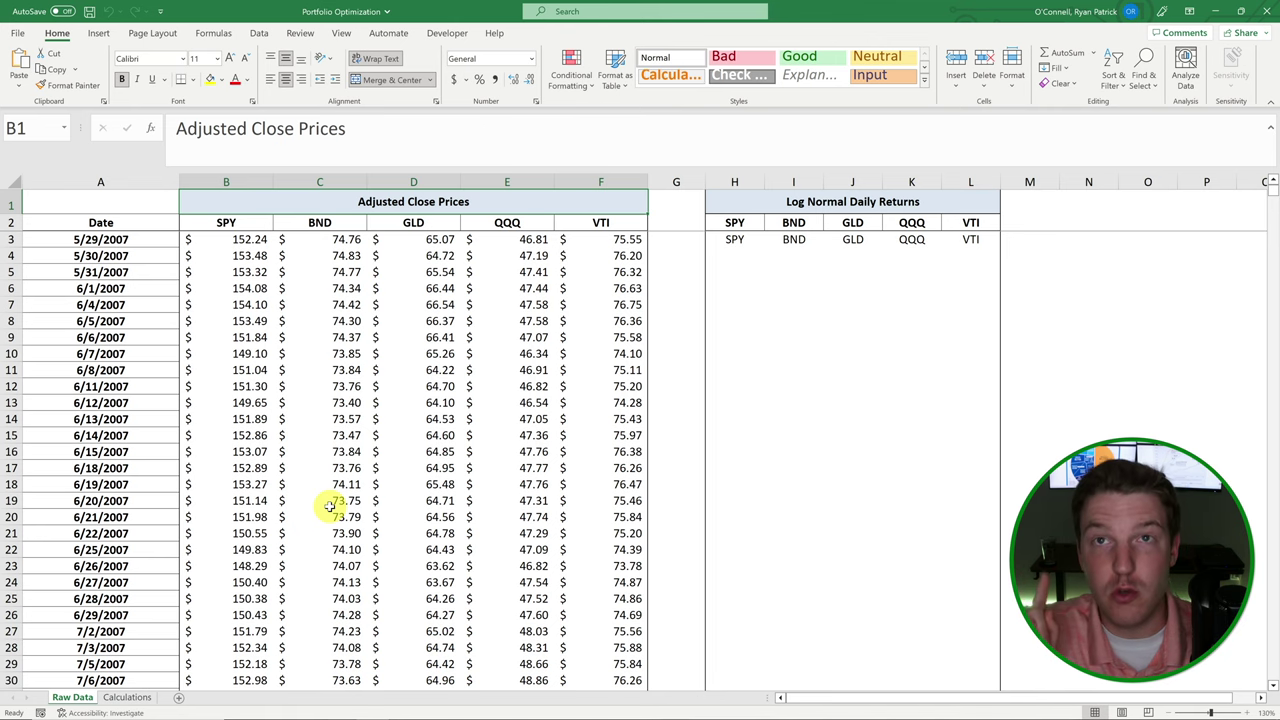
pyautogui.moveTo(234, 240); pyautogui.dragTo(543, 471)
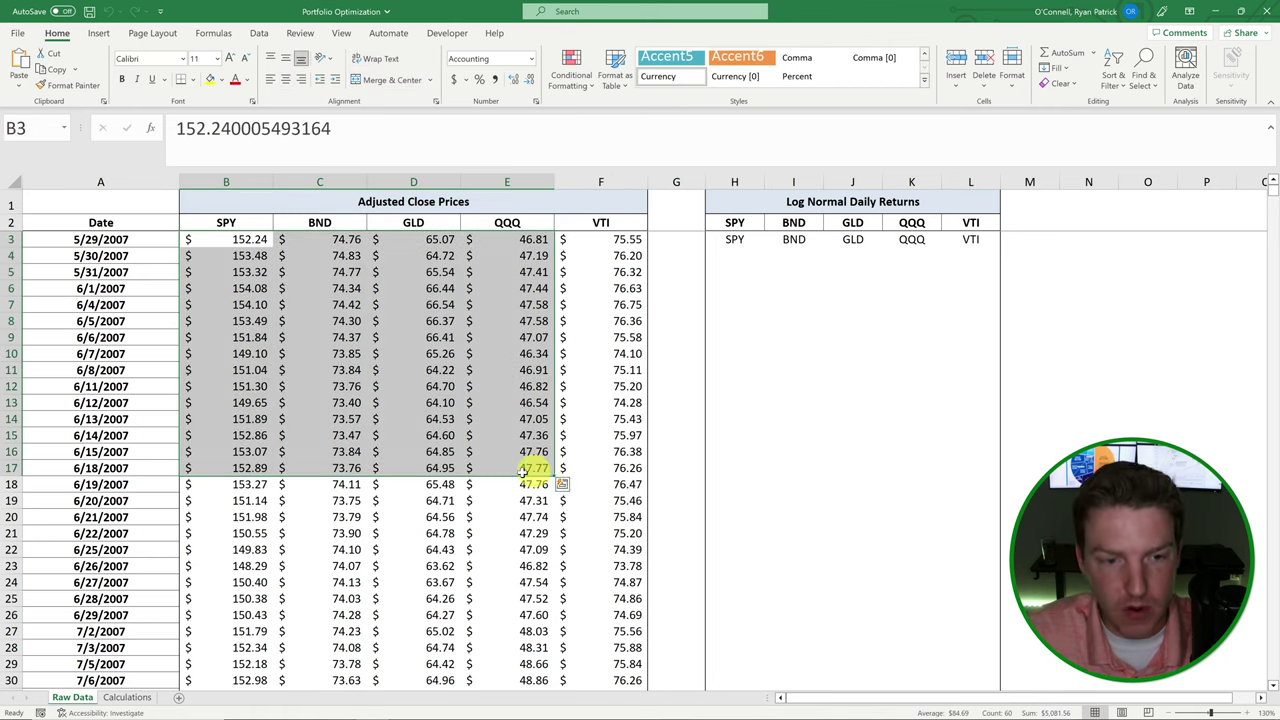
pyautogui.click(470, 533)
# Switch to the browser and open the historical data for SPY on Yahoo Finance
pyautogui.click(336, 706)
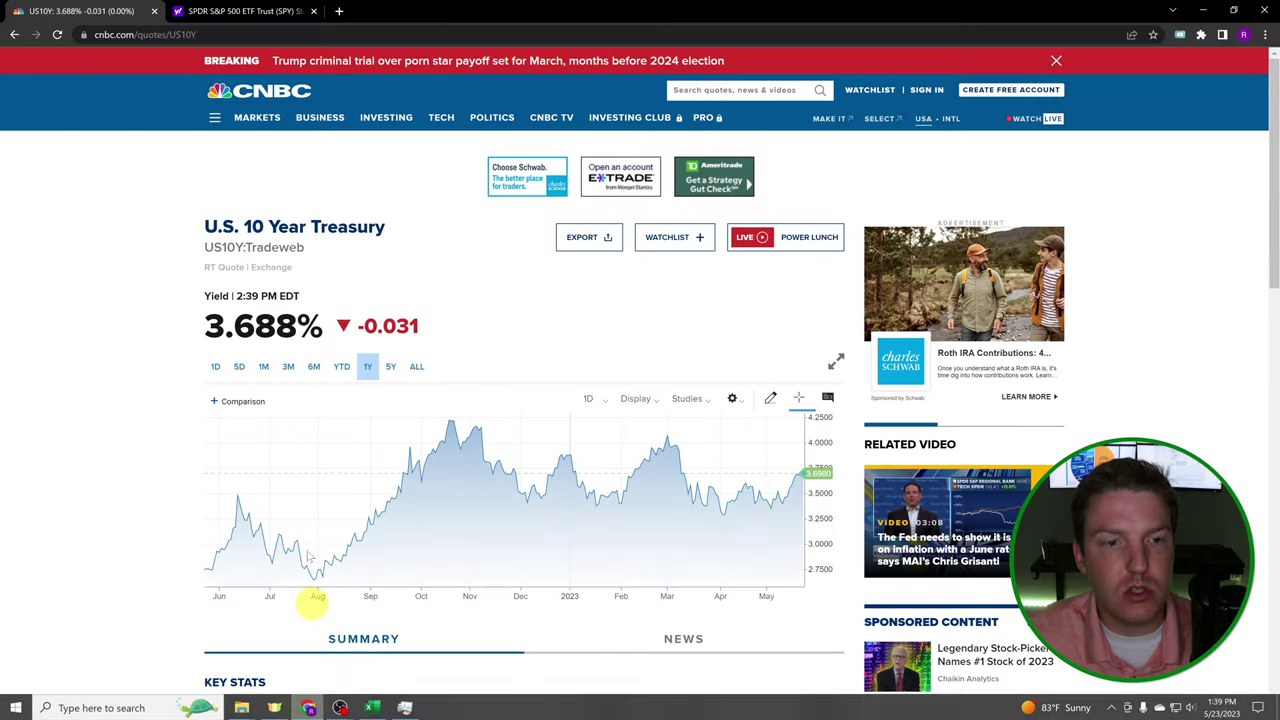
pyautogui.click(215, 10)
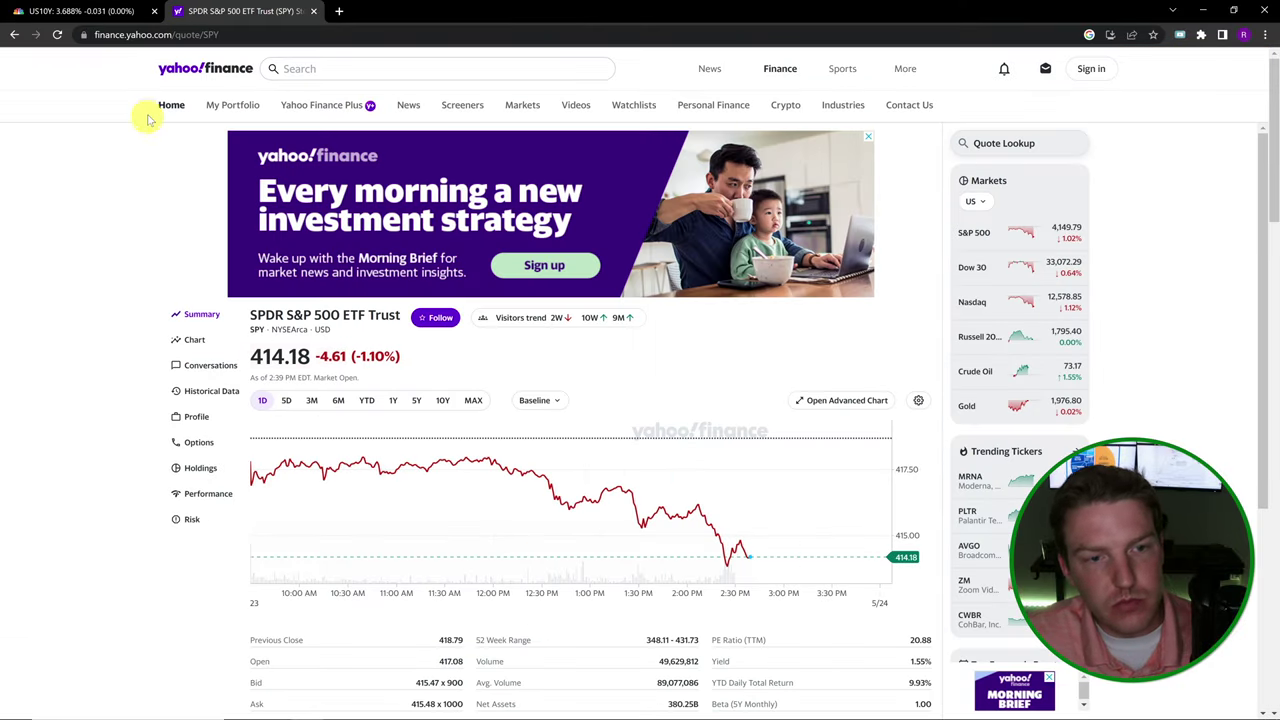
pyautogui.click(330, 68)
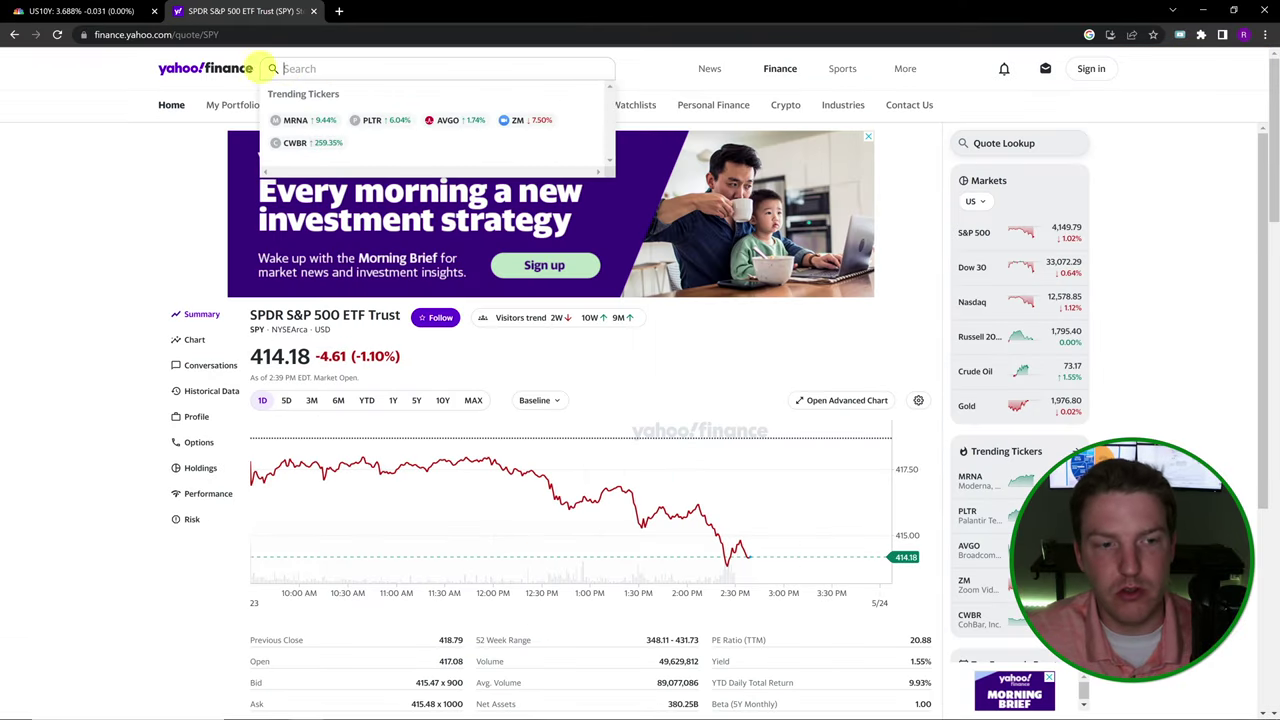
pyautogui.click(248, 330)
pyautogui.click(212, 390)
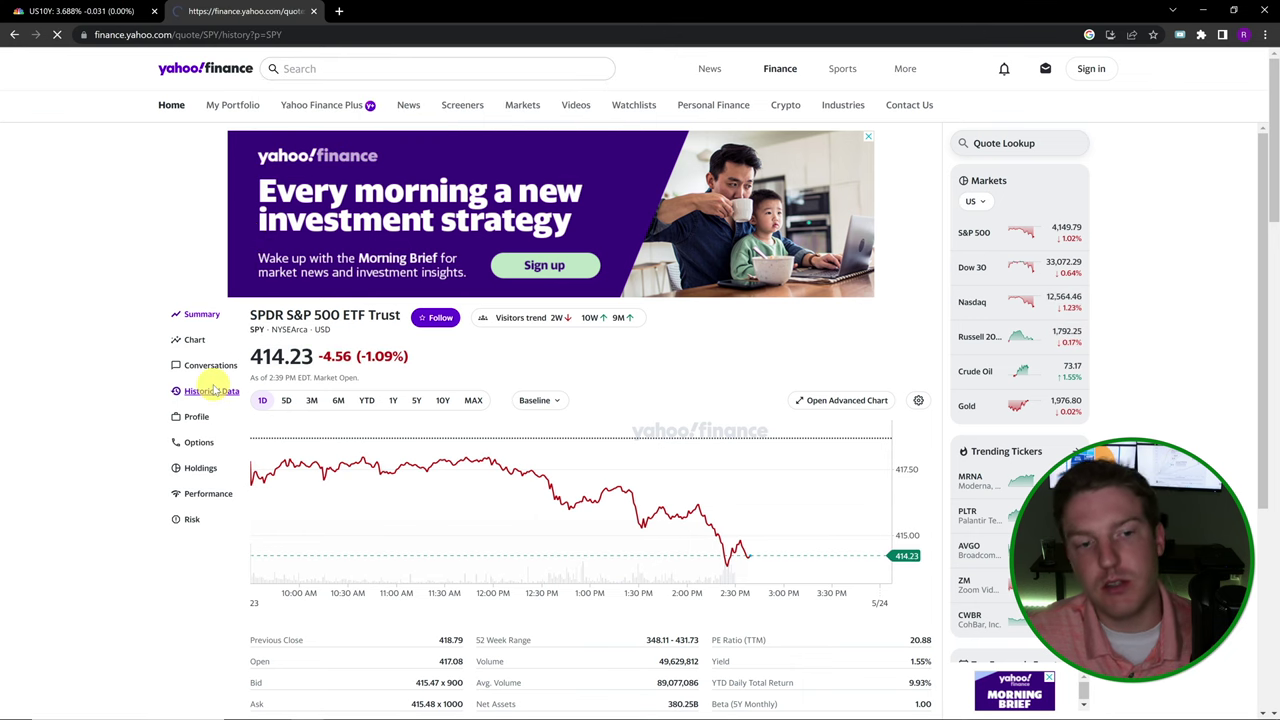
# Check the date range options and the Adj Close column of SPY's historical prices
pyautogui.click(367, 424)
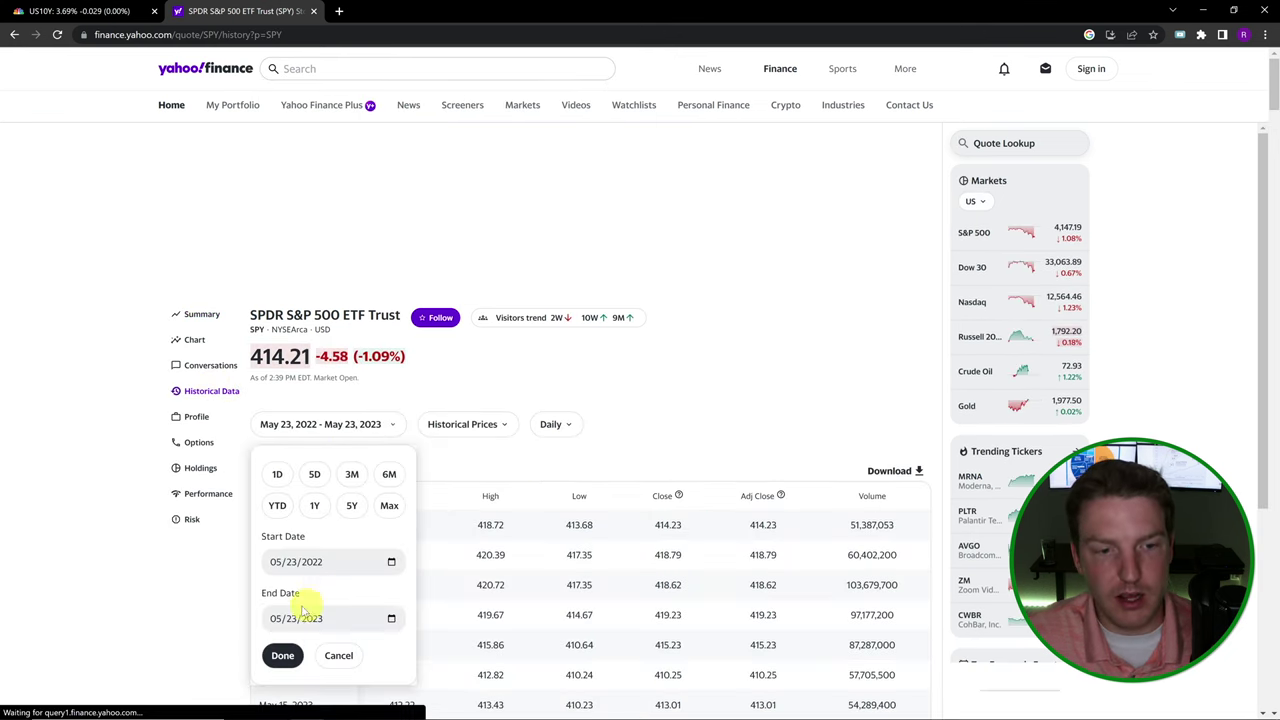
pyautogui.click(655, 428)
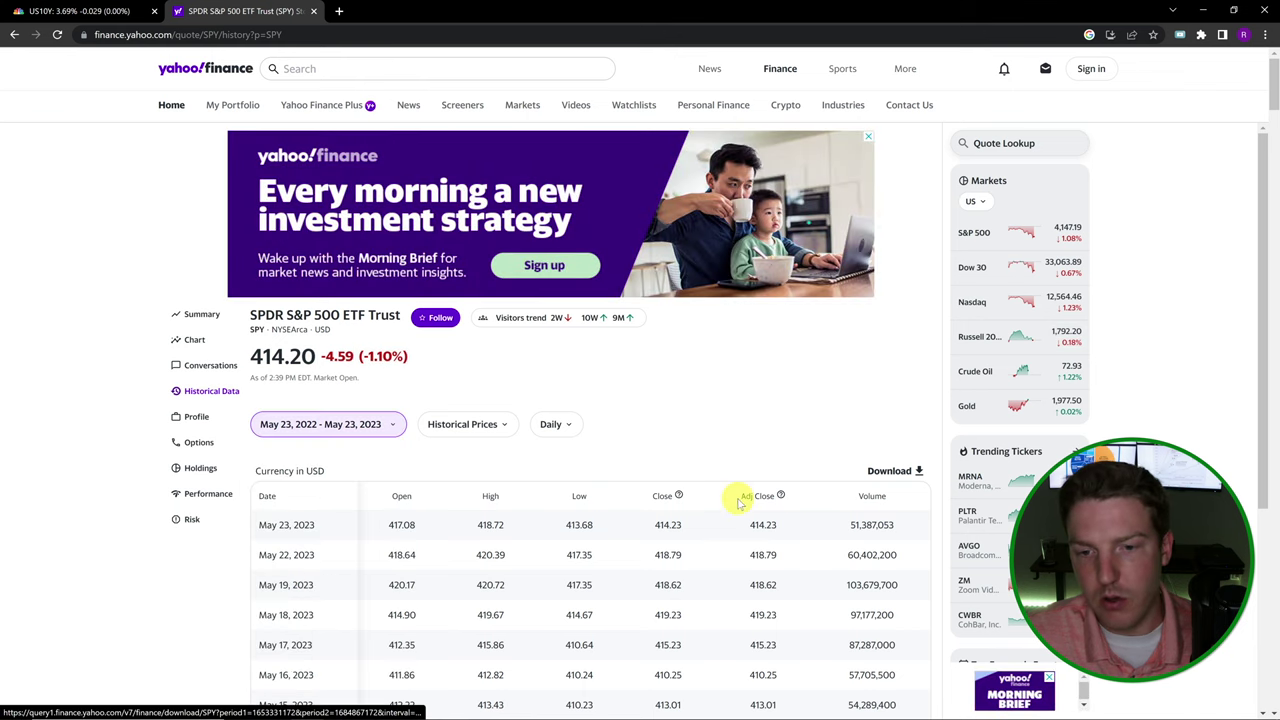
pyautogui.moveTo(738, 496); pyautogui.dragTo(808, 492)
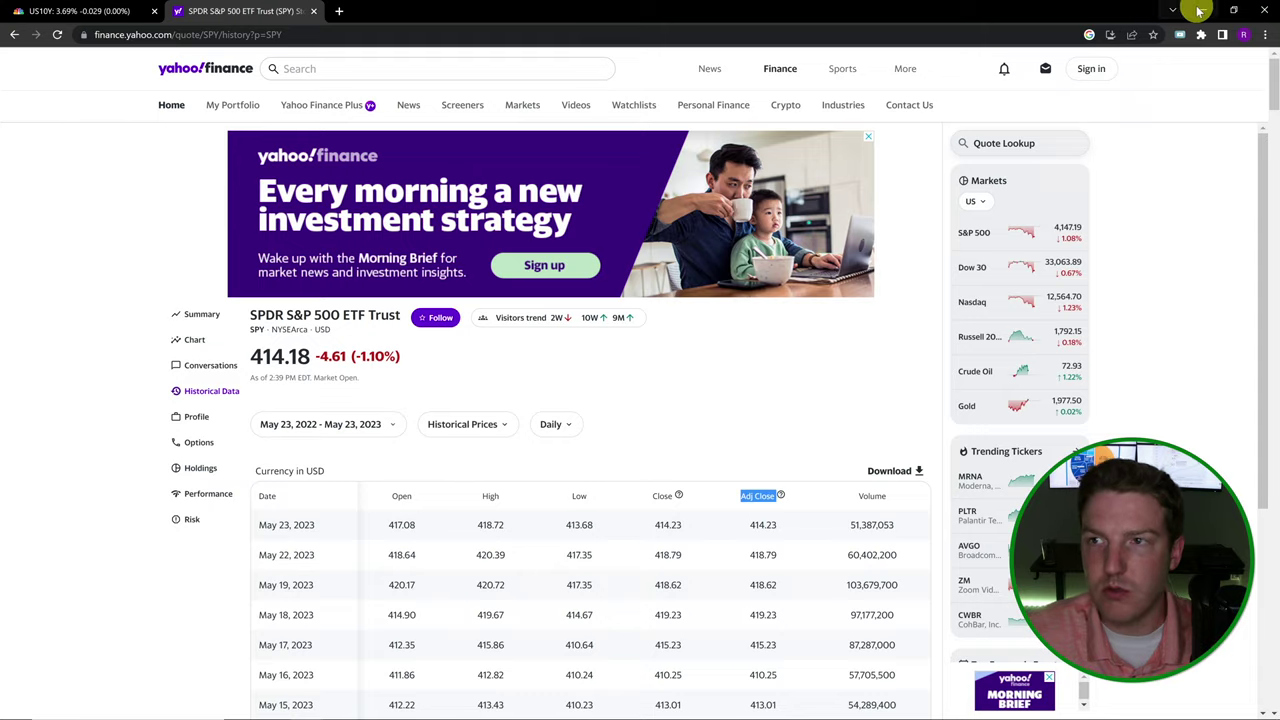
# Return to the Excel workbook and check the first and last dates of the price history on the Raw Data sheet
pyautogui.click(1199, 10)
pyautogui.click(514, 374)
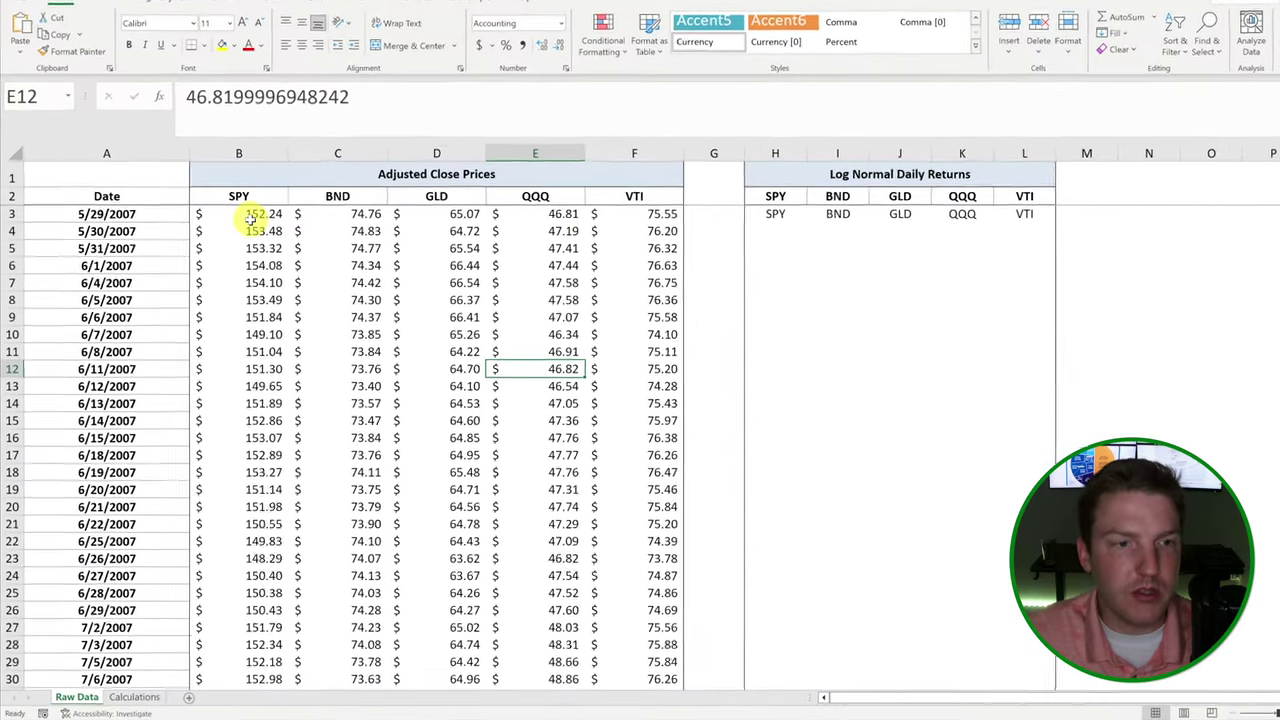
pyautogui.click(154, 228)
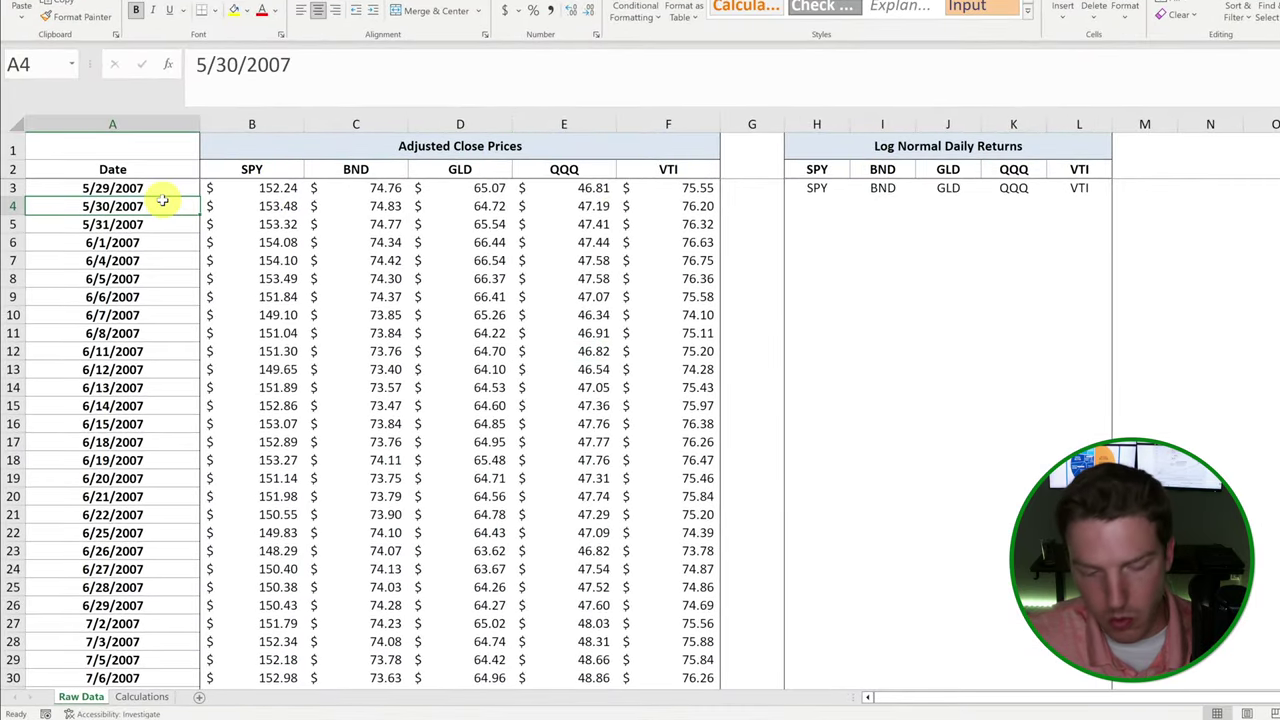
pyautogui.hotkey('ctrl', 'Down')
pyautogui.scroll(-1, 137, 617)
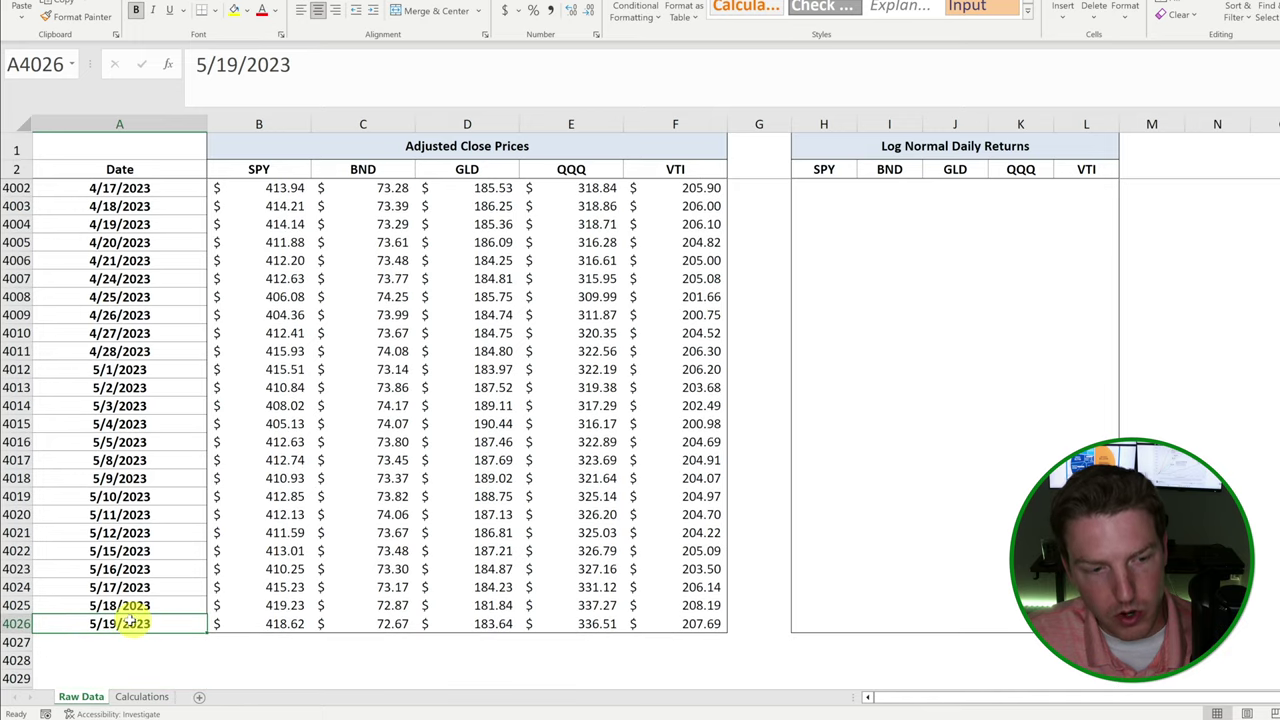
pyautogui.click(164, 511)
pyautogui.hotkey('ctrl', 'Up')
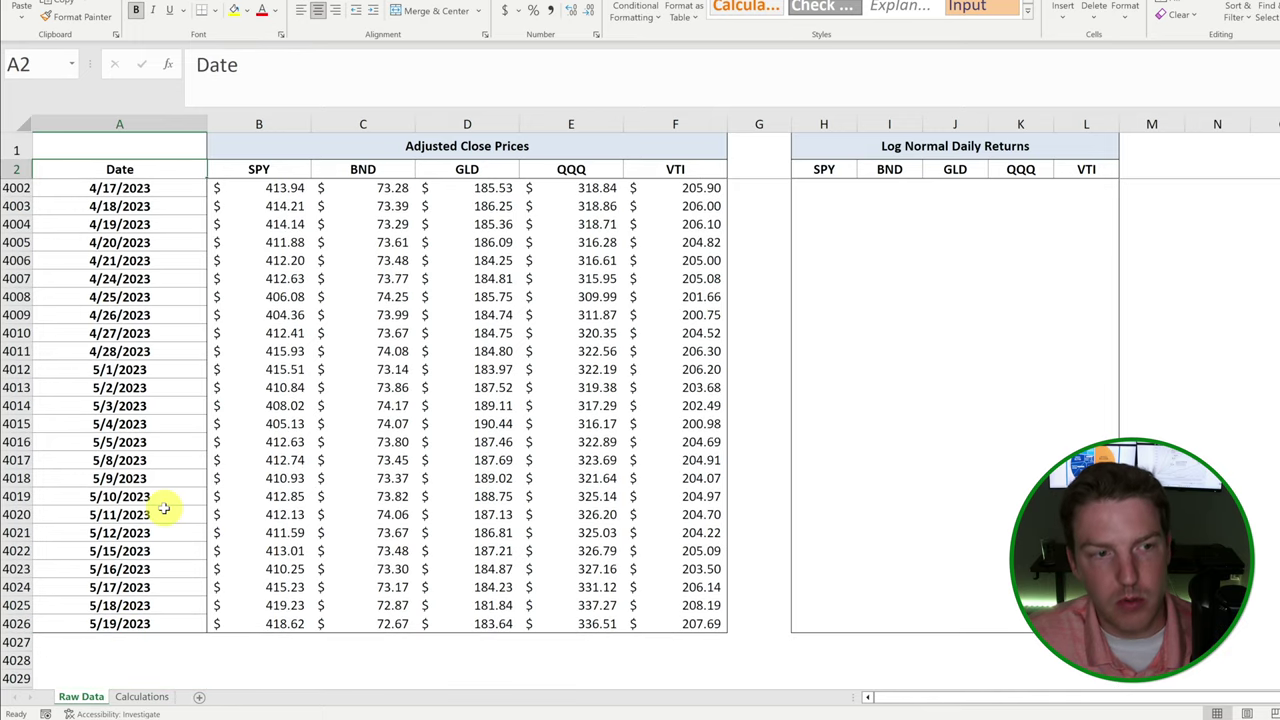
pyautogui.hotkey('ctrl', 'Home')
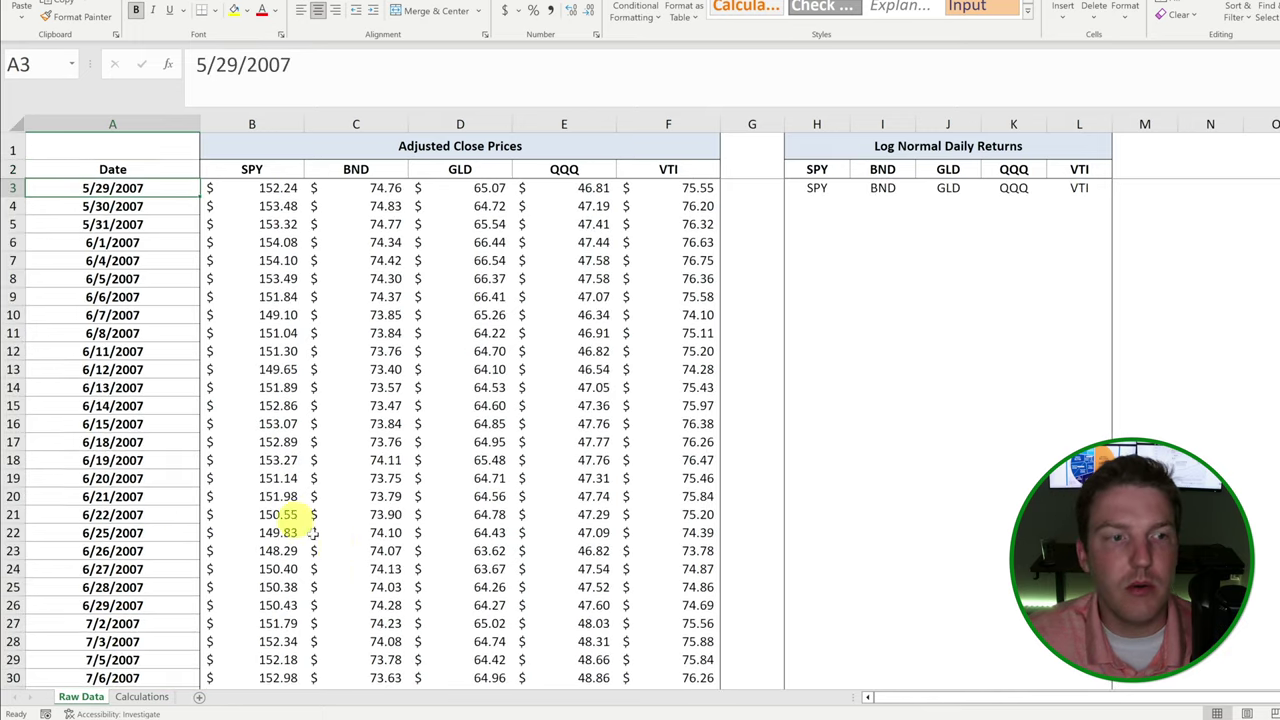
# Calculate SPY's simple daily return for 5/30/2007 in H4 with =(B4-B3)/B3
pyautogui.click(814, 204)
pyautogui.click(888, 152)
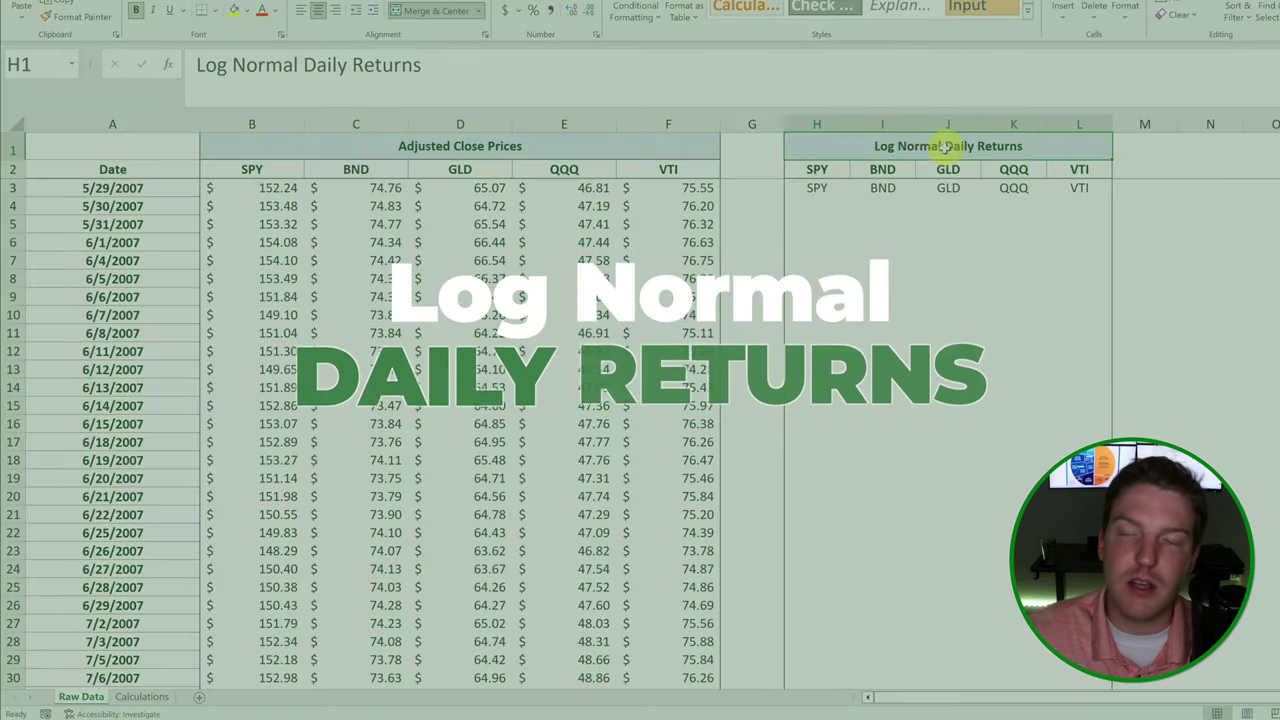
pyautogui.click(818, 208)
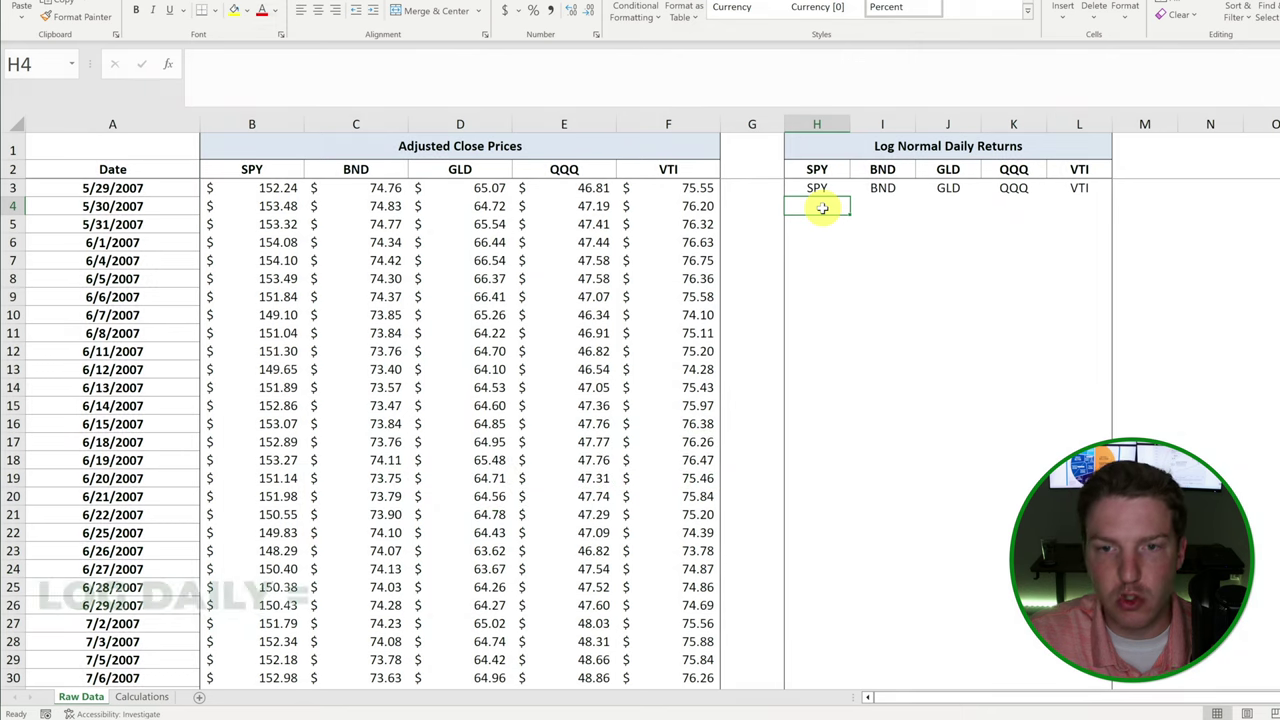
pyautogui.write('=')
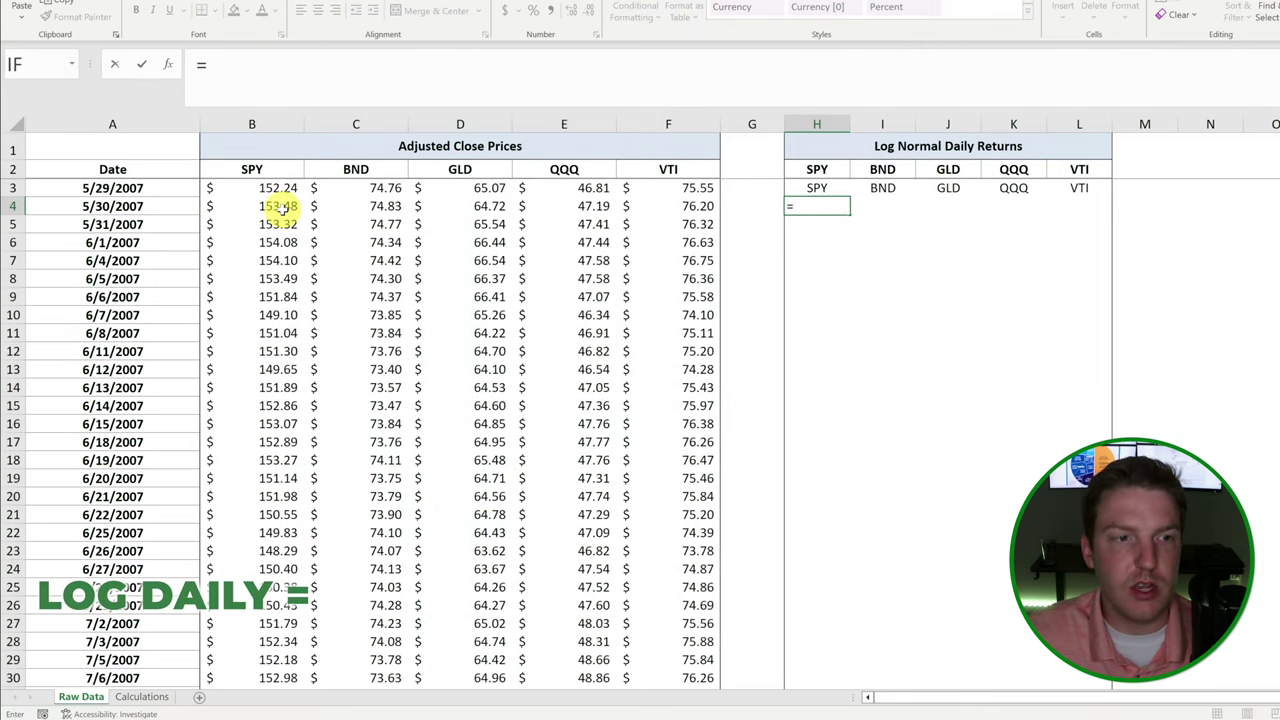
pyautogui.click(285, 207)
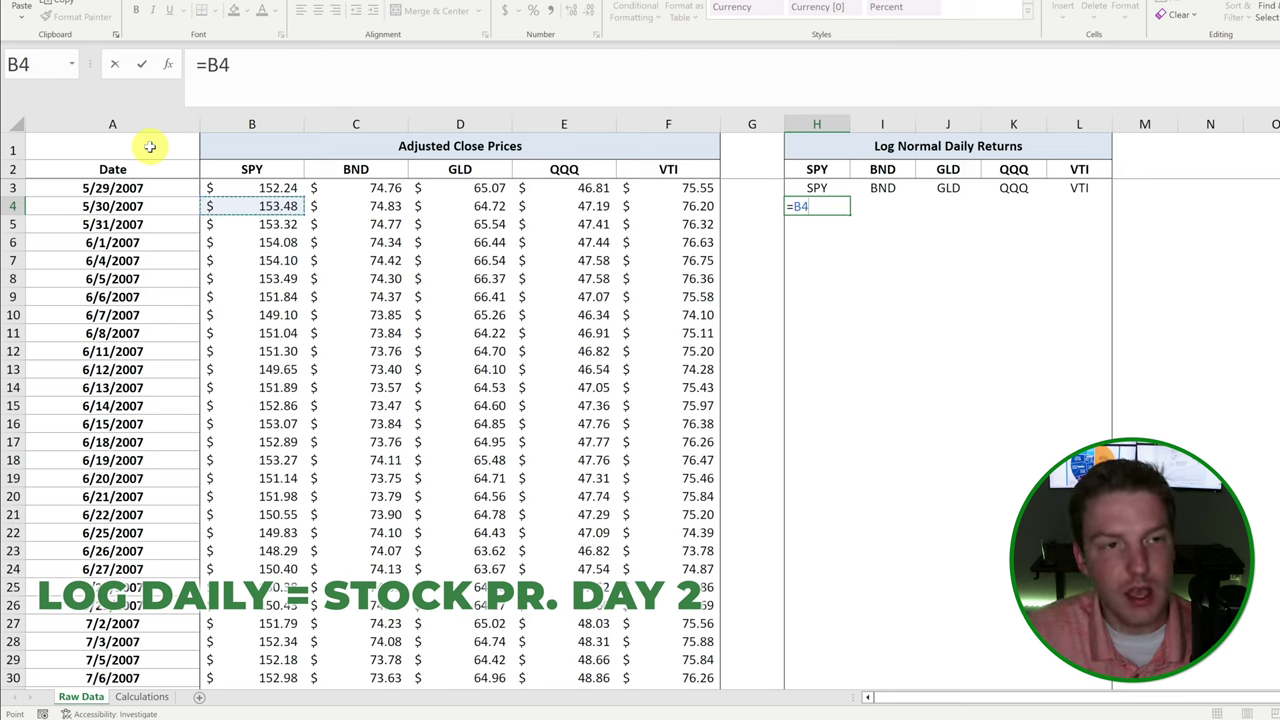
pyautogui.write('-')
pyautogui.click(279, 190)
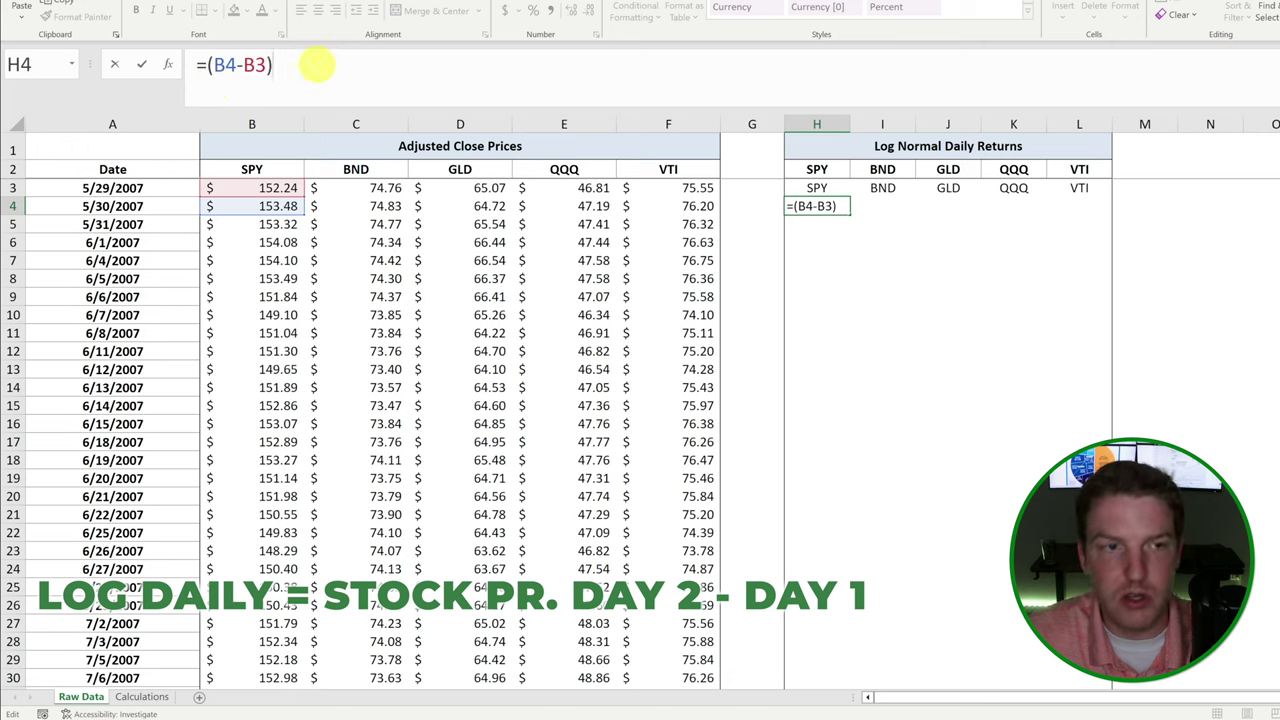
pyautogui.write('/')
pyautogui.click(247, 187)
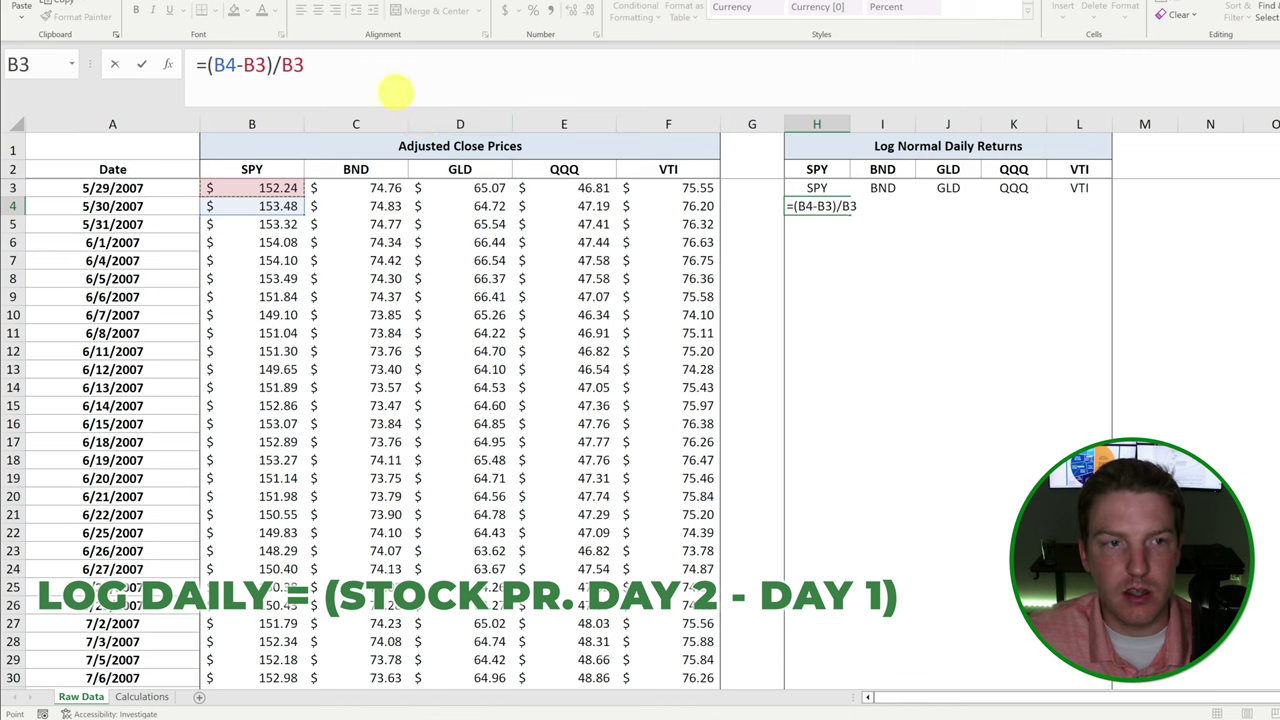
pyautogui.press('Return')
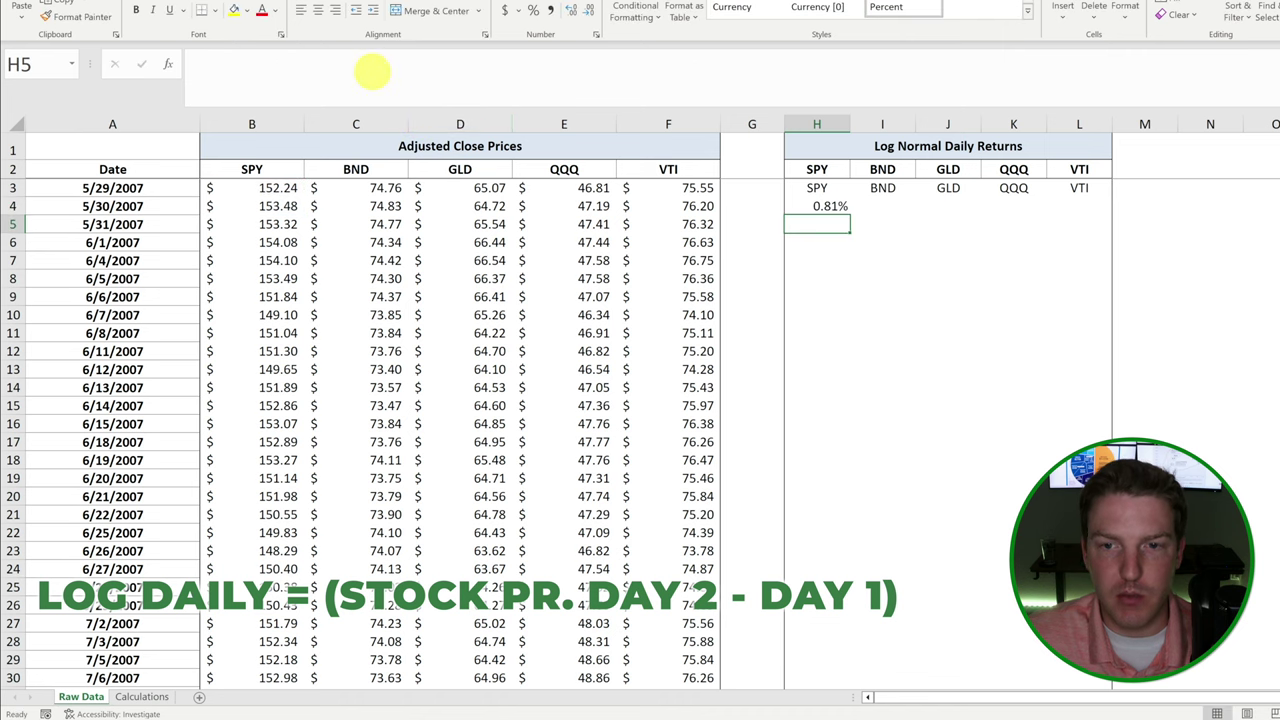
# Replace the SPY return formula in H4 with the log normal version =LN(B4/B3)
pyautogui.click(833, 205)
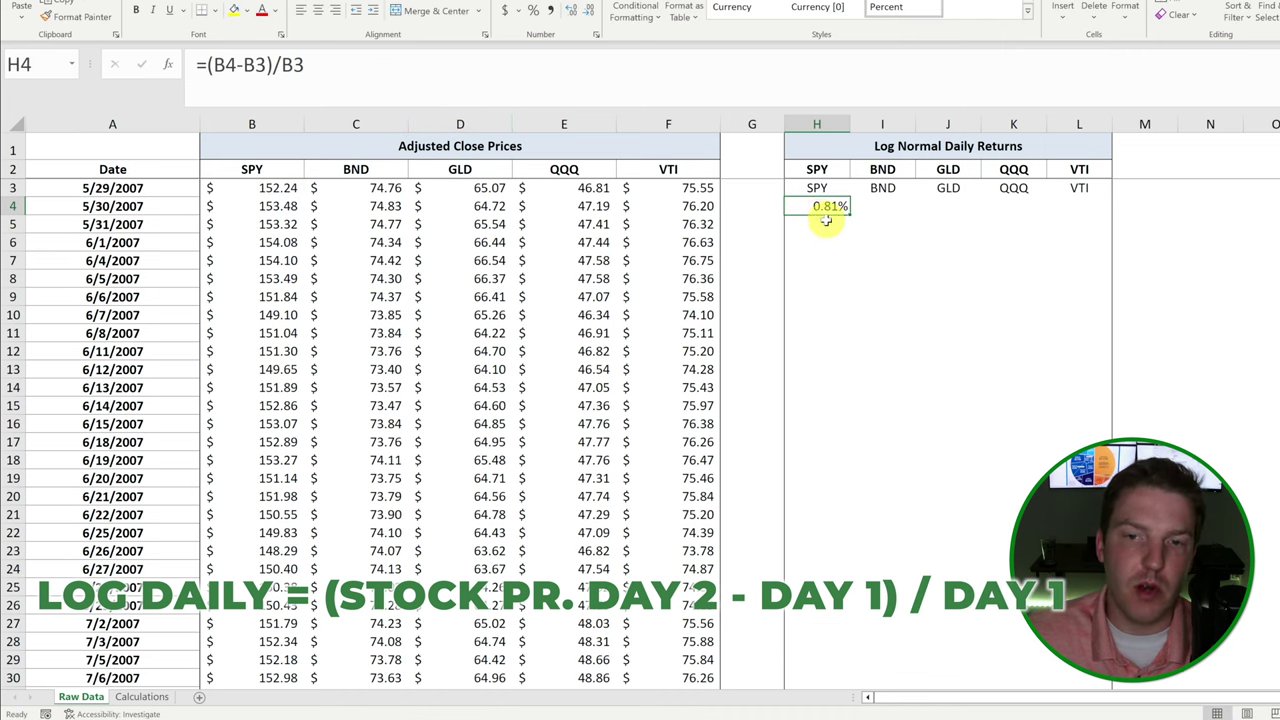
pyautogui.moveTo(312, 64); pyautogui.dragTo(203, 64)
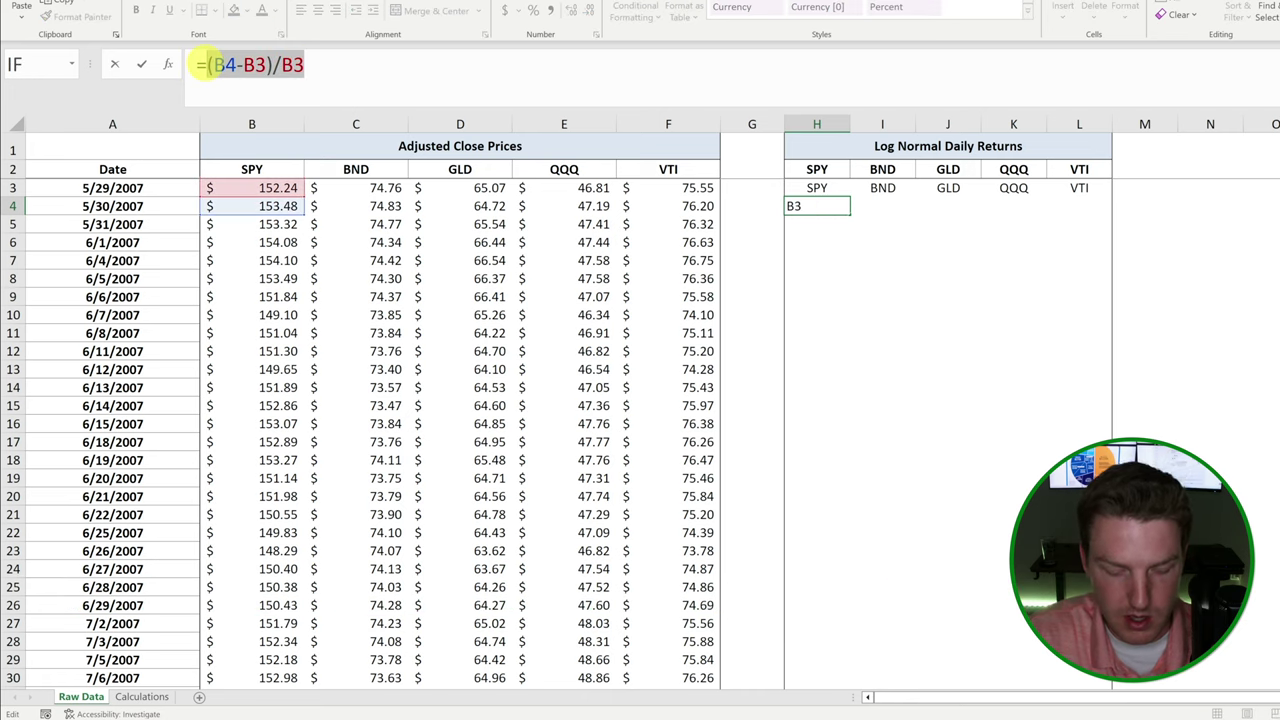
pyautogui.write('ln(')
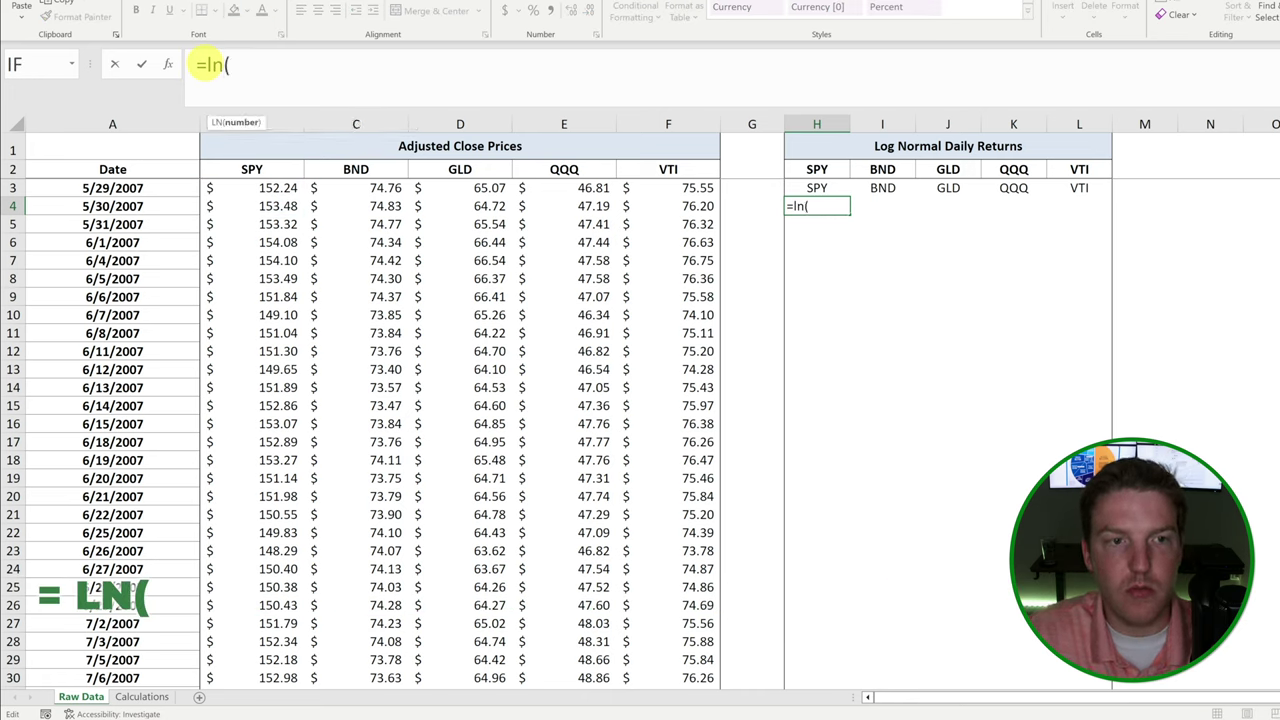
pyautogui.click(271, 206)
pyautogui.write('/')
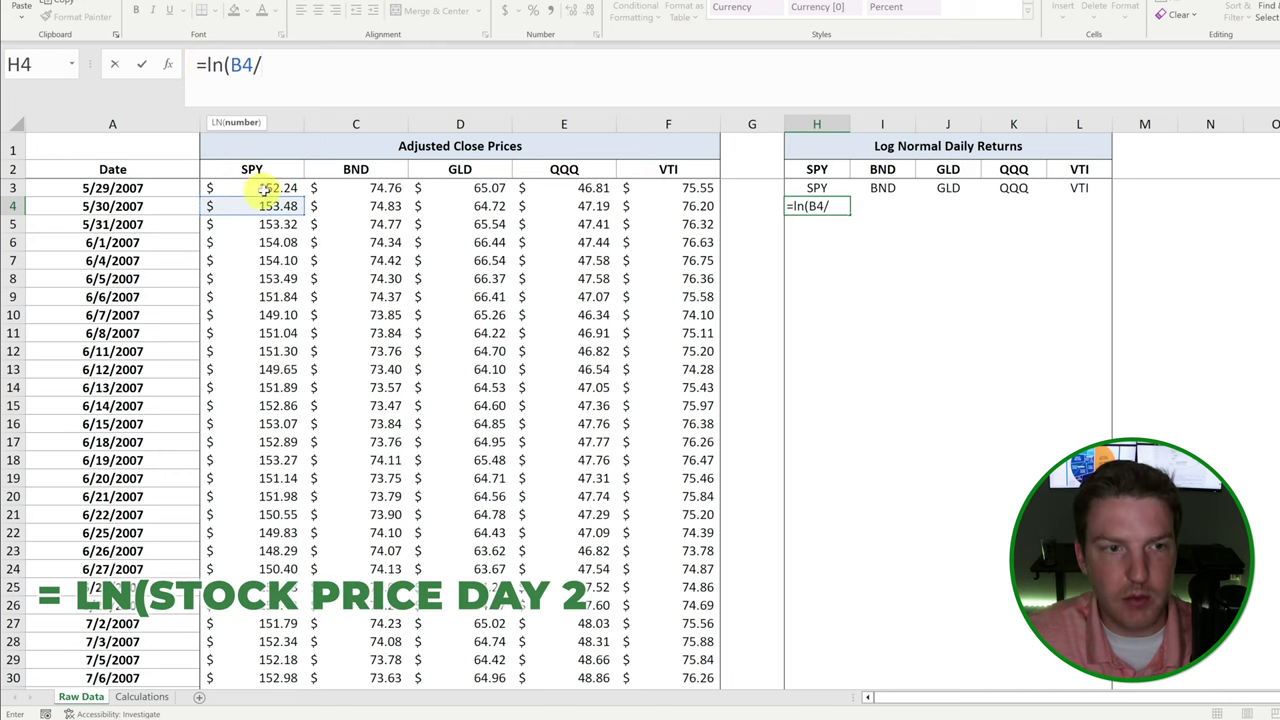
pyautogui.click(268, 188)
pyautogui.write(')')
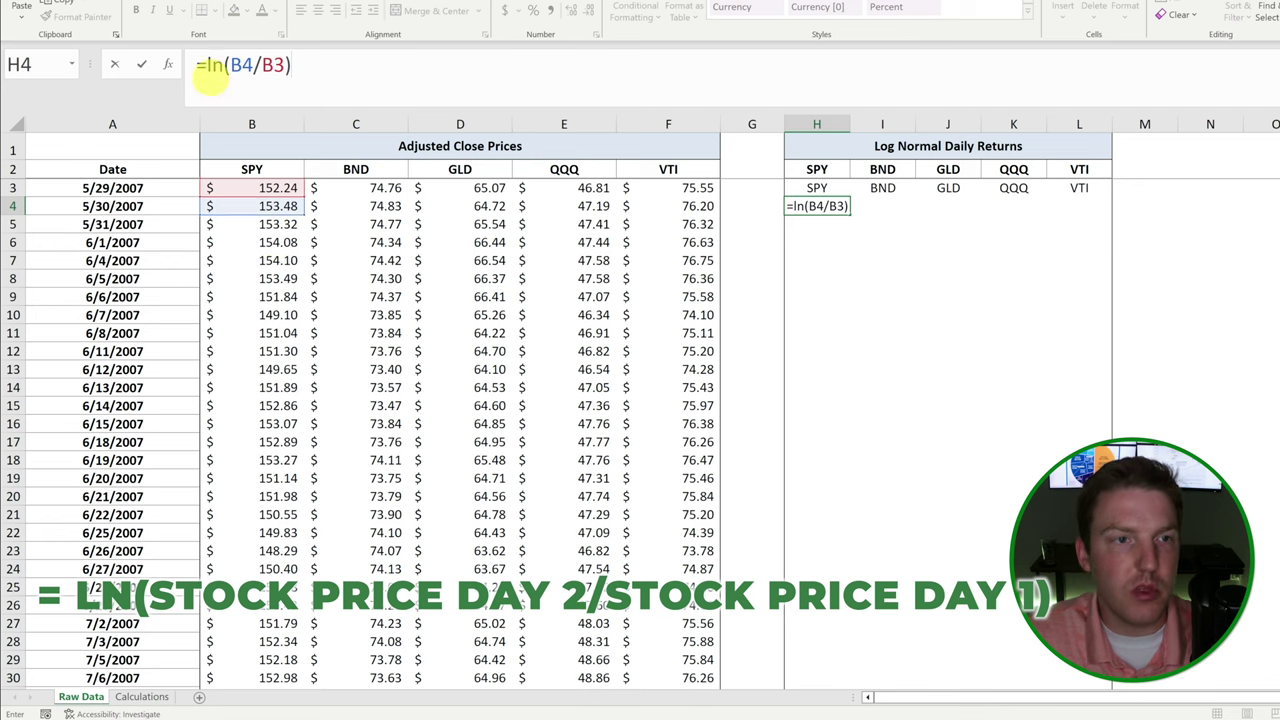
pyautogui.press('Return')
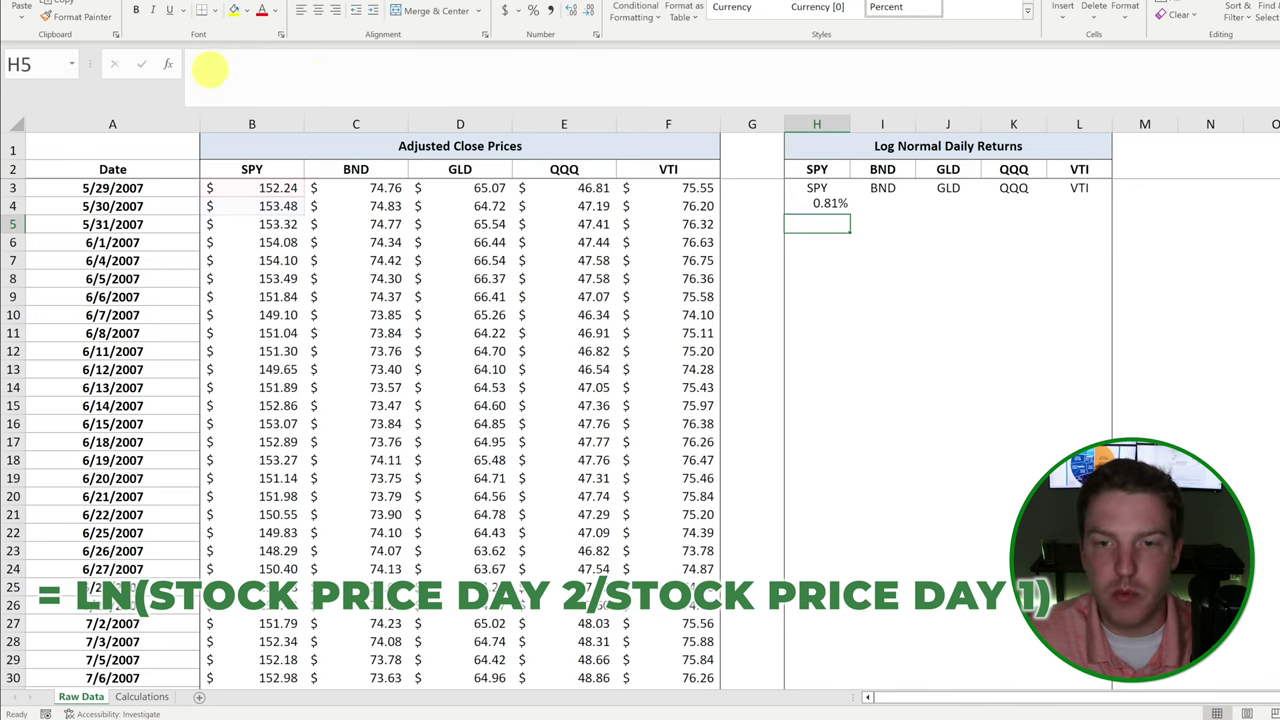
# Copy the log return formula from H4 to every ticker and date in H4:L4026
pyautogui.click(829, 208)
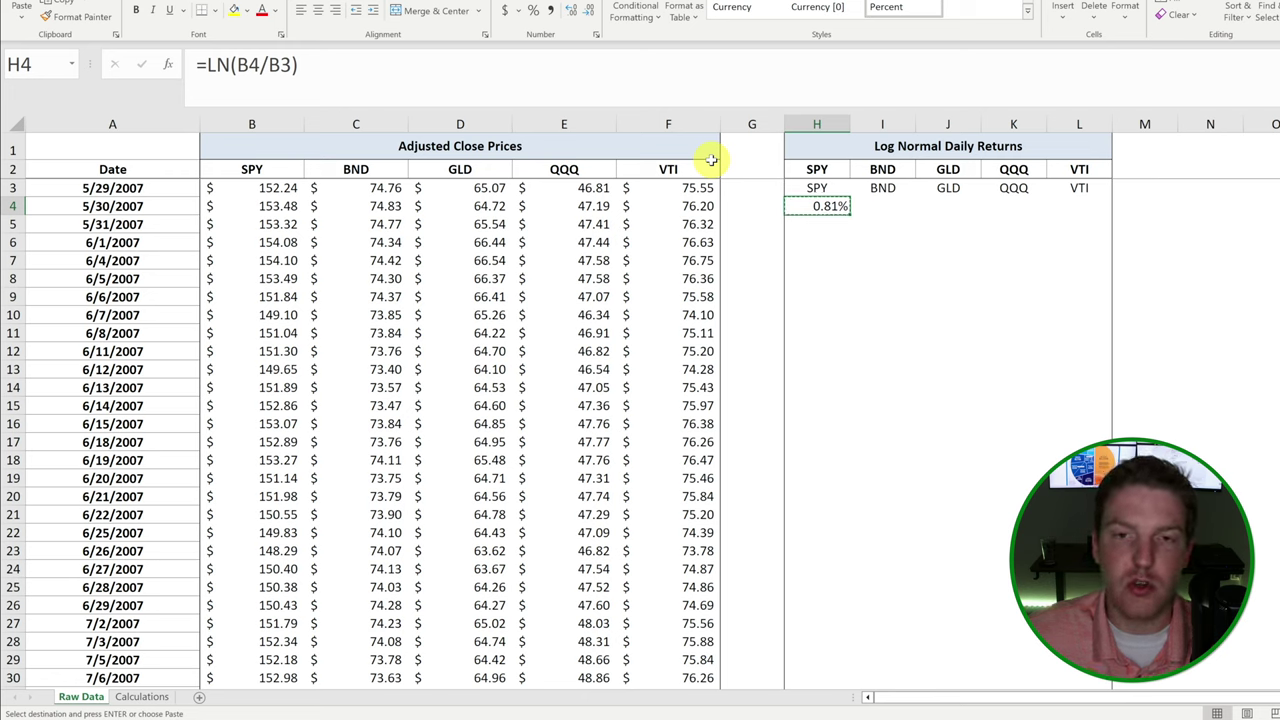
pyautogui.press('Left')
pyautogui.press('Left')
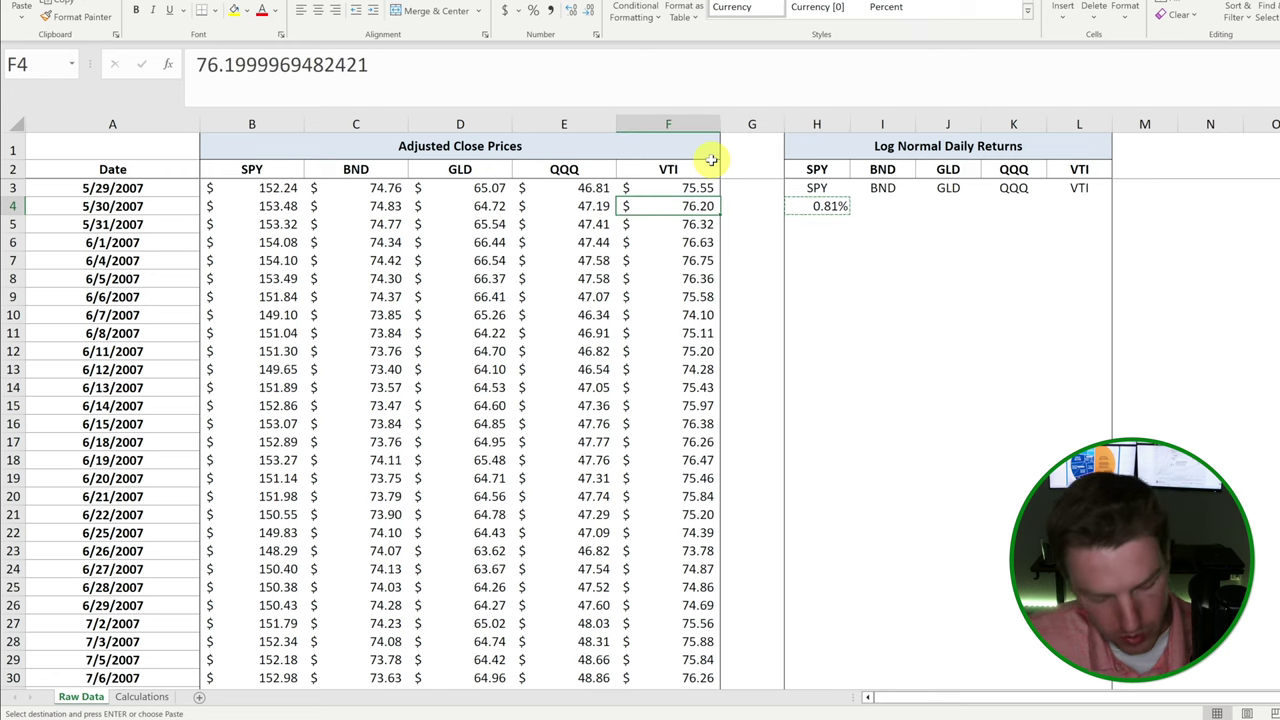
pyautogui.hotkey('ctrl', 'Down')
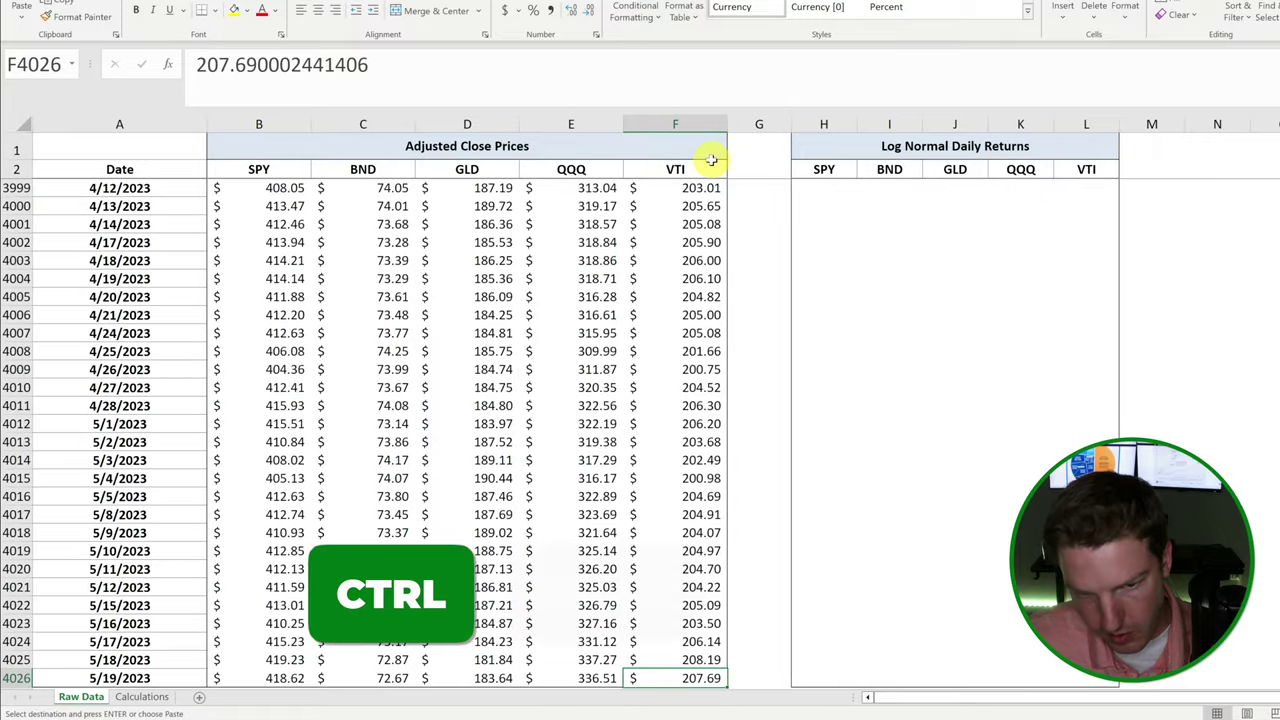
pyautogui.press('Right')
pyautogui.press('Right')
pyautogui.hotkey('shift', 'Right')
pyautogui.hotkey('shift', 'Right')
pyautogui.hotkey('shift', 'Right')
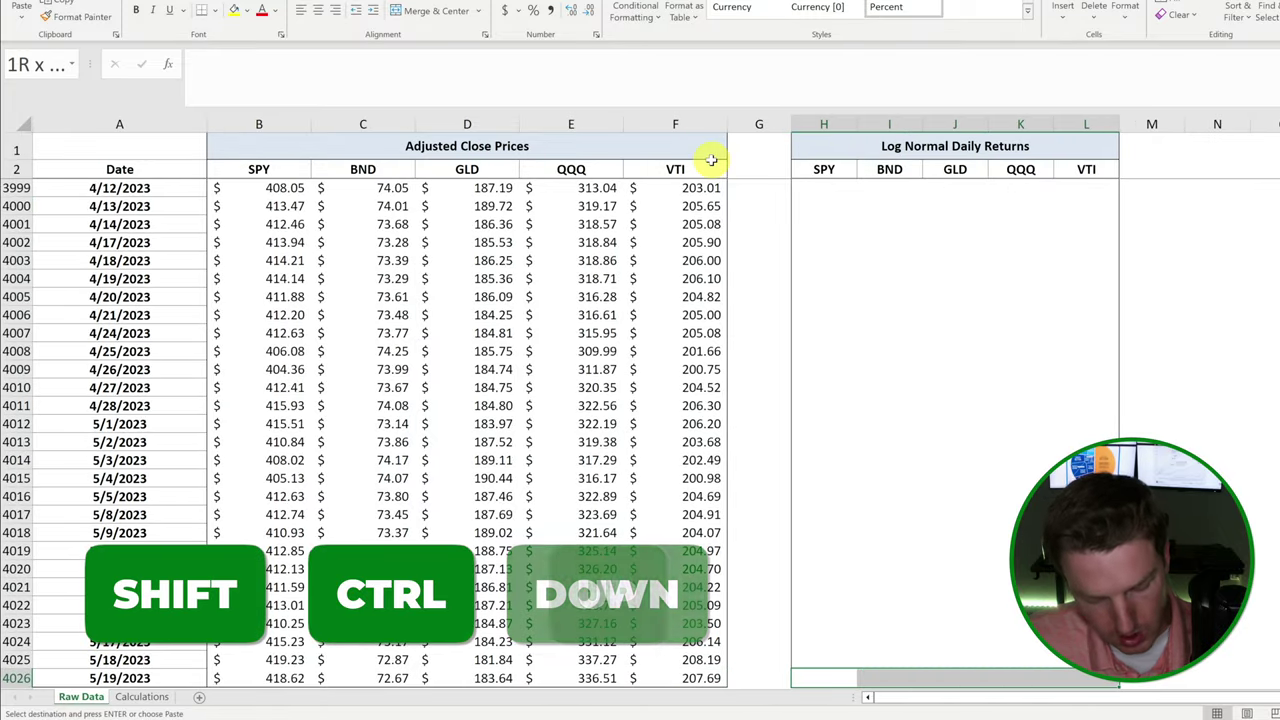
pyautogui.hotkey('ctrl', 'shift', 'Up')
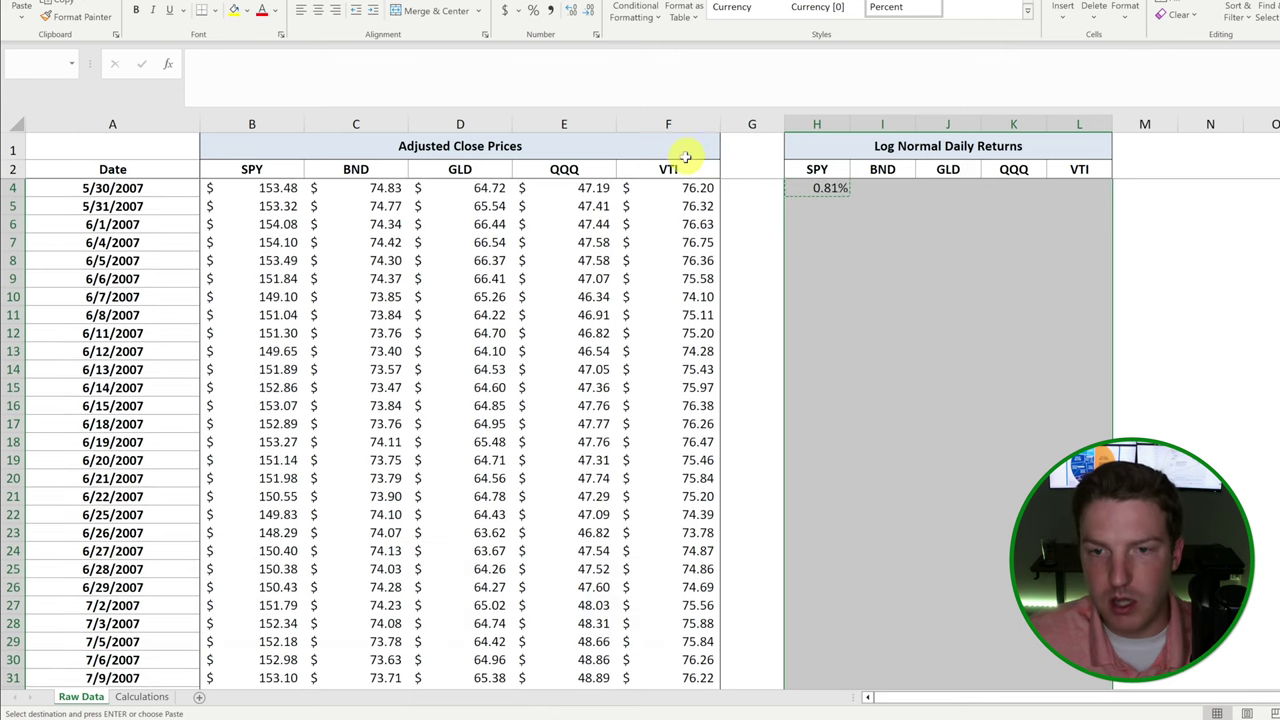
pyautogui.hotkey('ctrl', 'v')
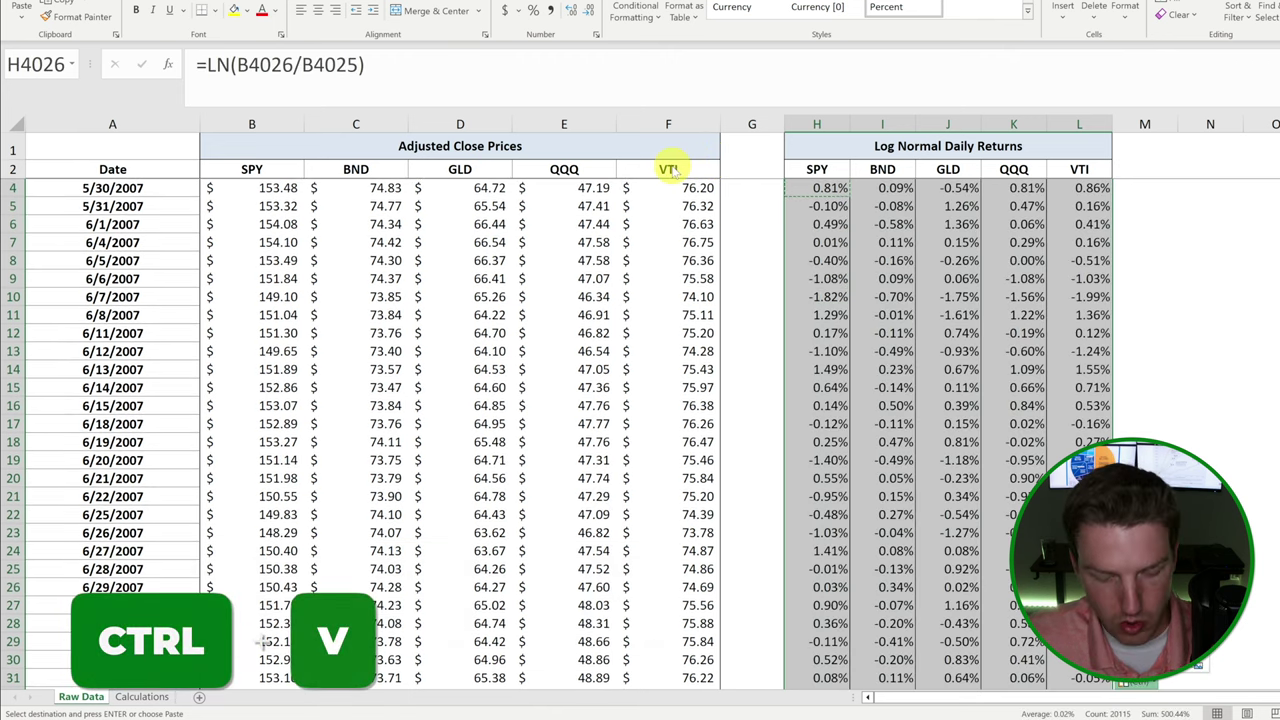
# Examine the copied log normal daily return formulas in the first rows of the SPY to VTI columns
pyautogui.hotkey('ctrl', 'f')
pyautogui.click(962, 243)
pyautogui.scroll(1, 970, 243)
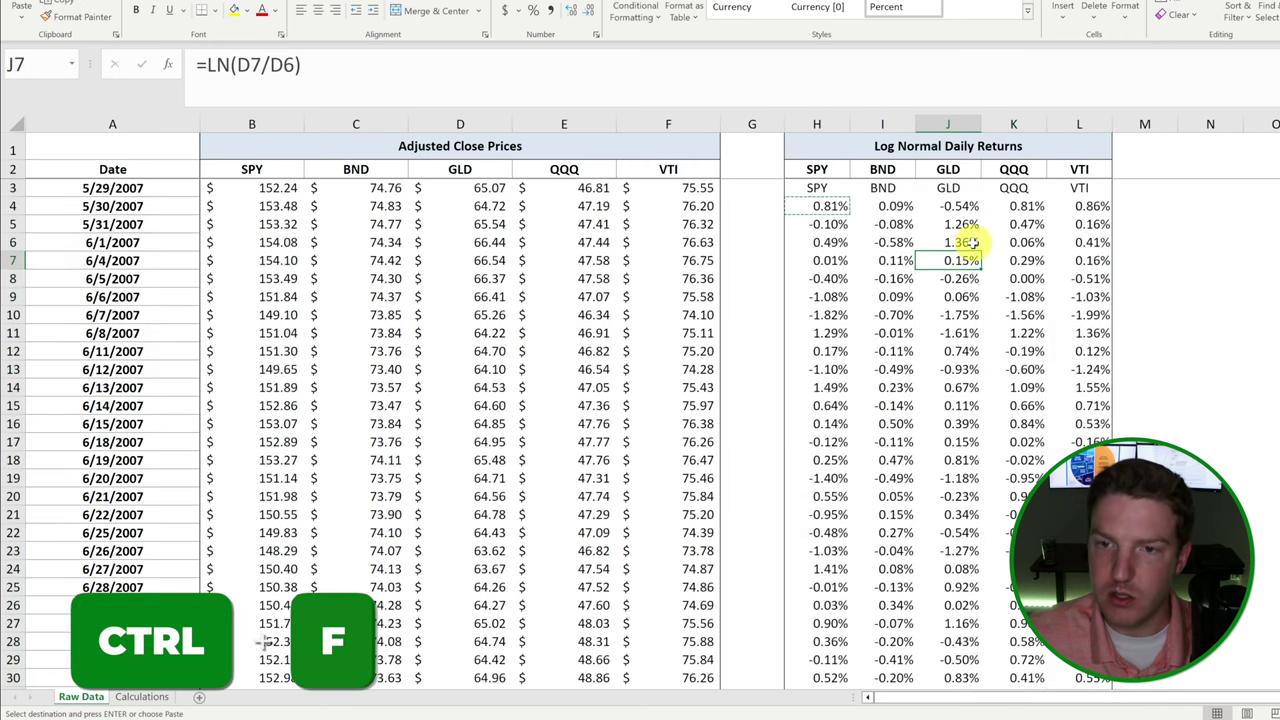
pyautogui.moveTo(845, 205); pyautogui.dragTo(1091, 440)
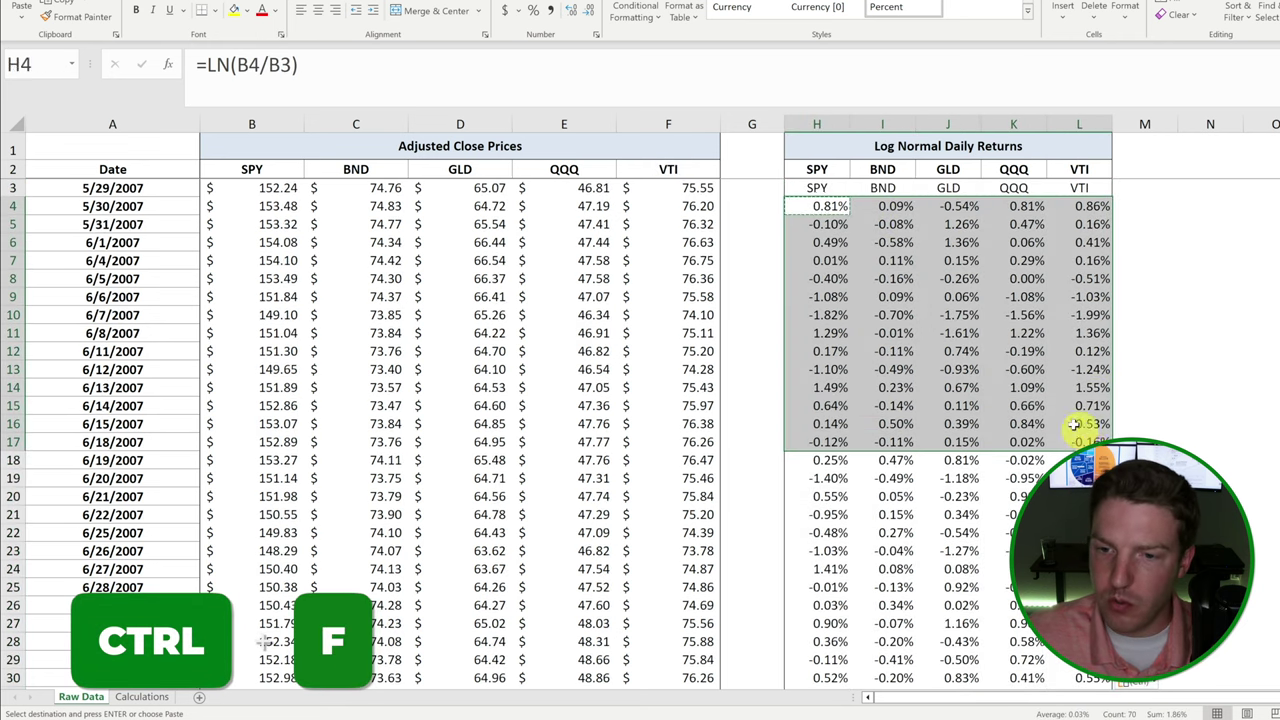
pyautogui.click(882, 296)
pyautogui.click(836, 225)
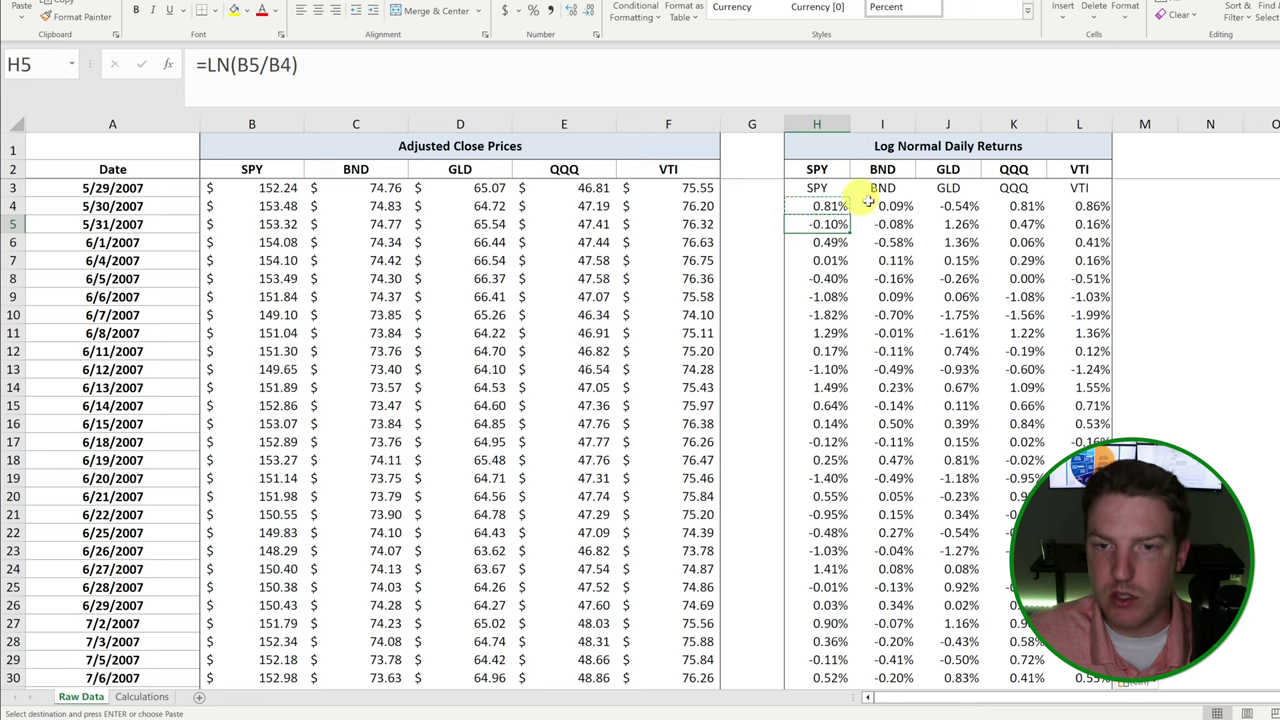
pyautogui.click(928, 145)
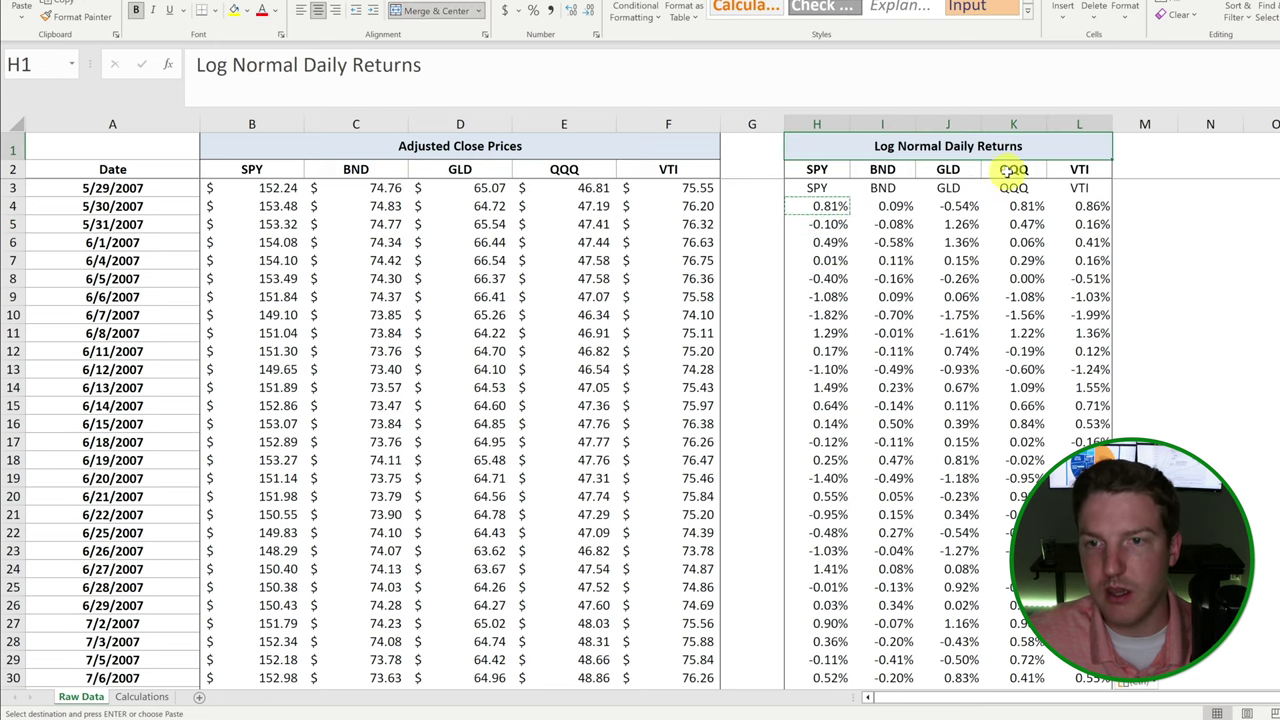
pyautogui.click(826, 206)
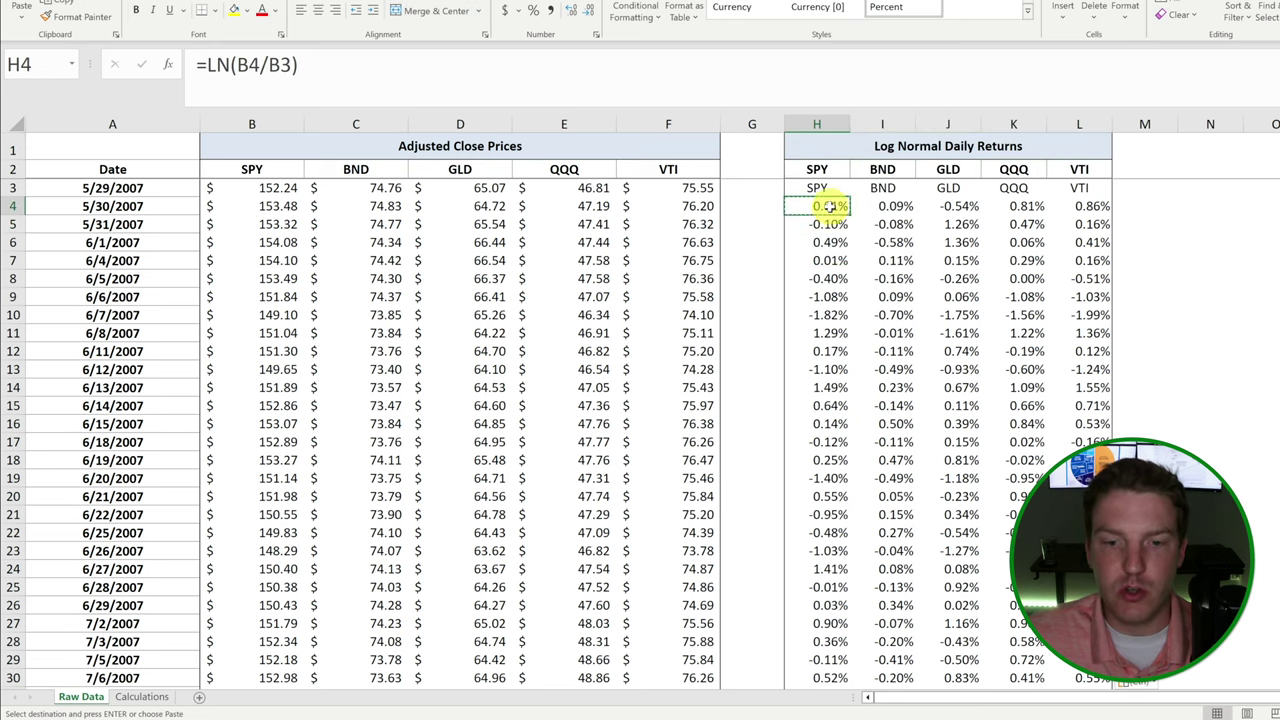
# On the Calculations sheet, start SPY's annual return formula in C3 with =EXP(AVERAGE(
pyautogui.click(145, 698)
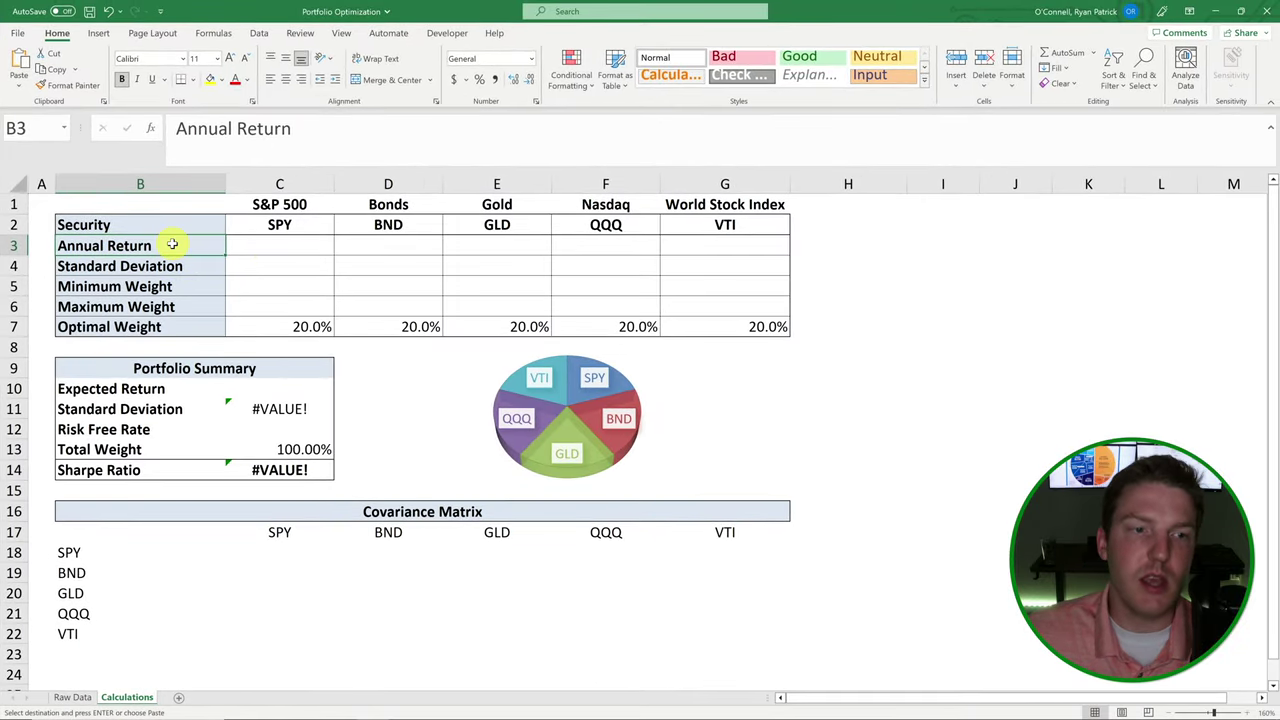
pyautogui.moveTo(257, 249); pyautogui.dragTo(716, 243)
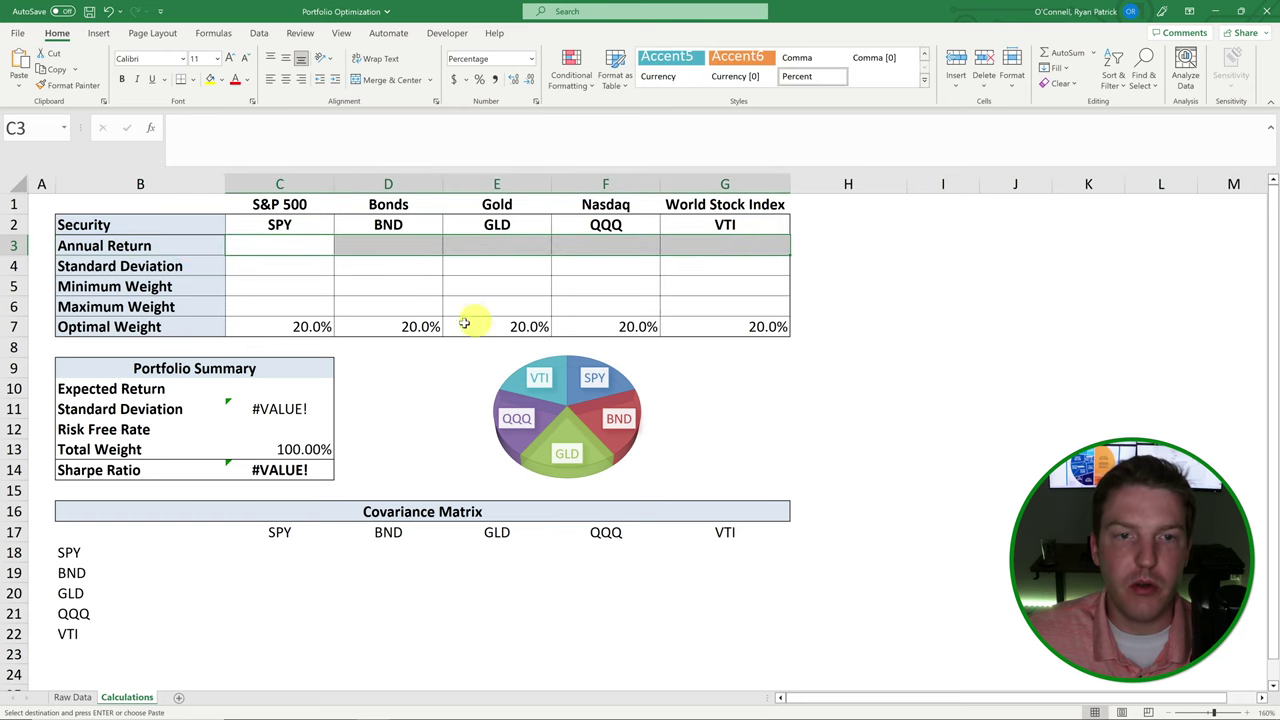
pyautogui.click(291, 243)
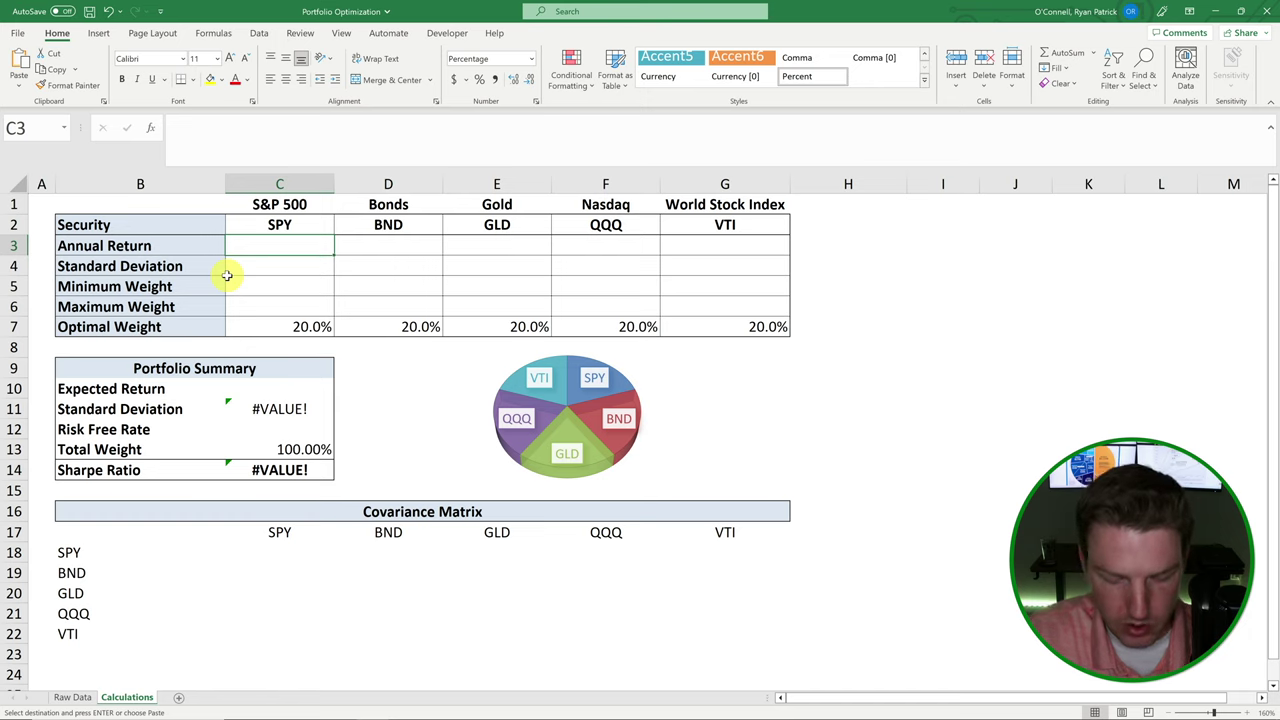
pyautogui.write('=')
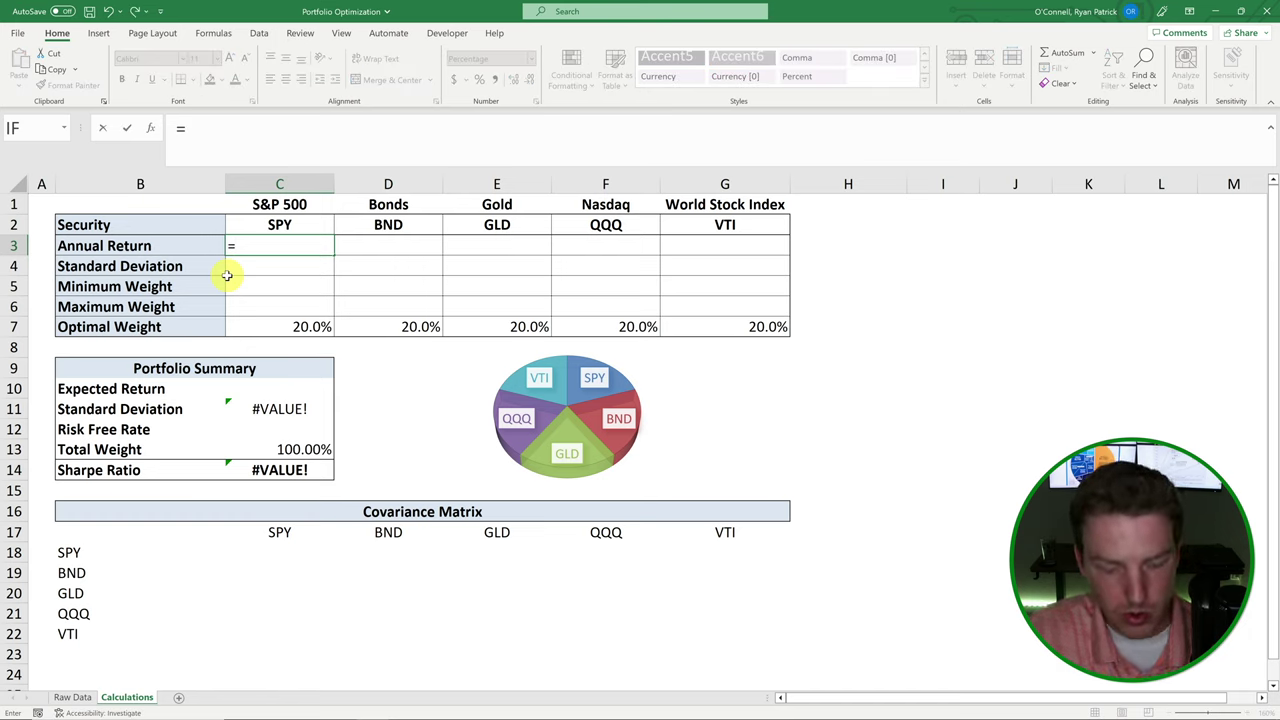
pyautogui.write('exp')
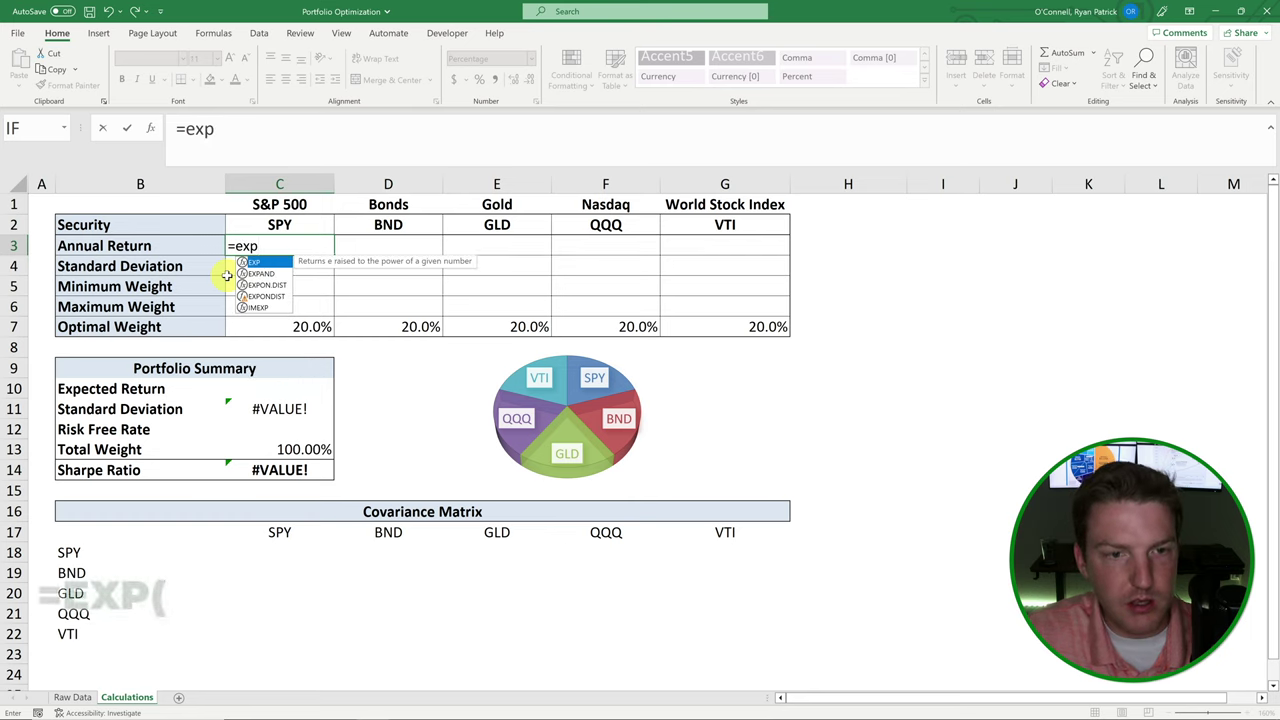
pyautogui.write('(')
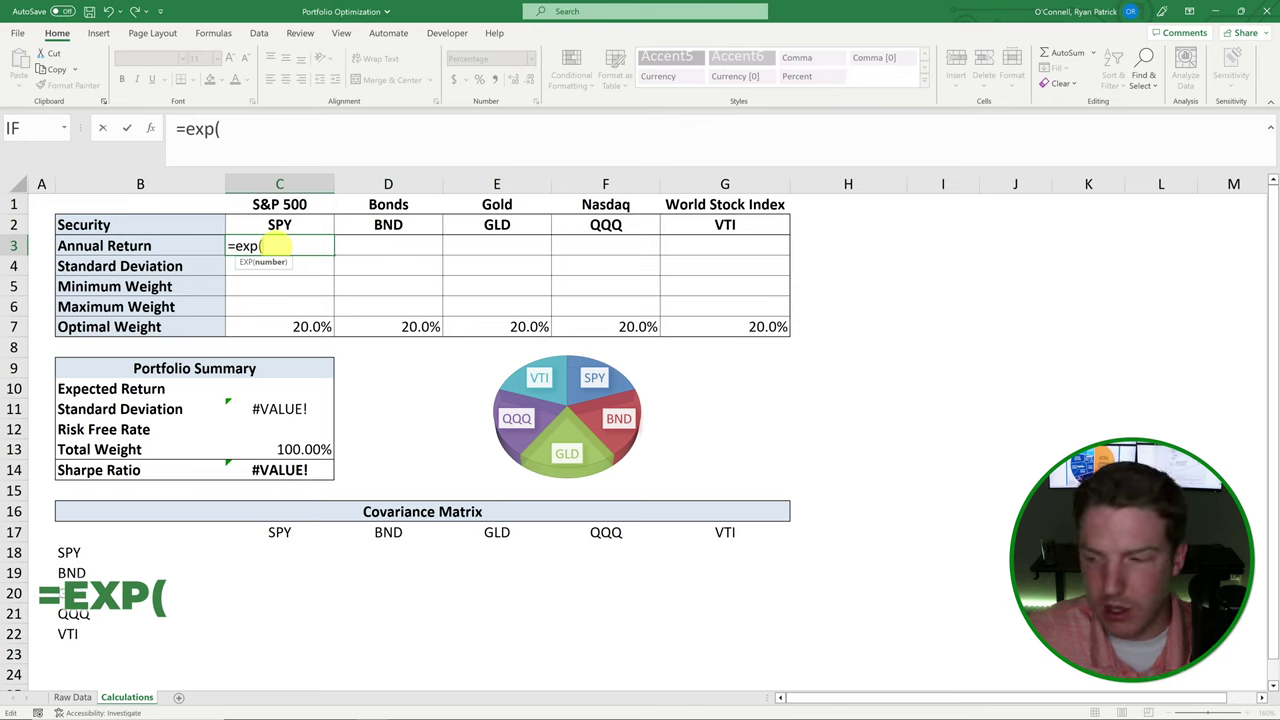
pyautogui.write('aver')
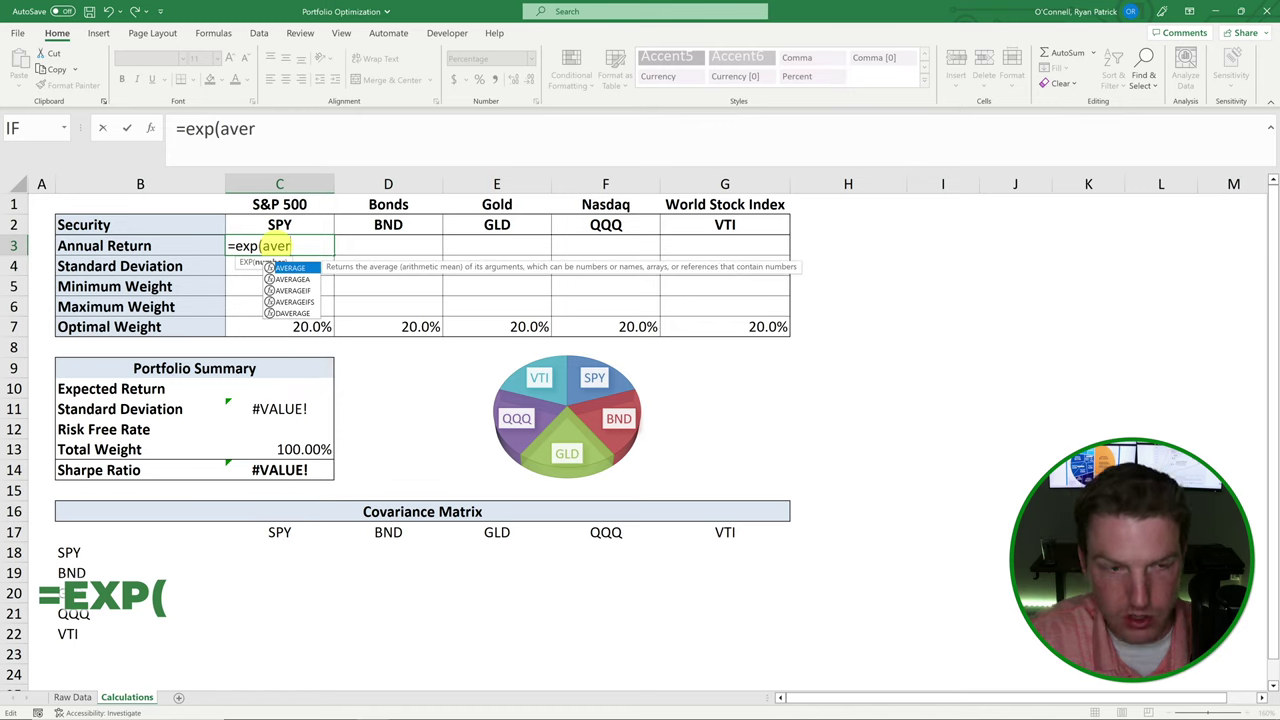
pyautogui.press('Tab')
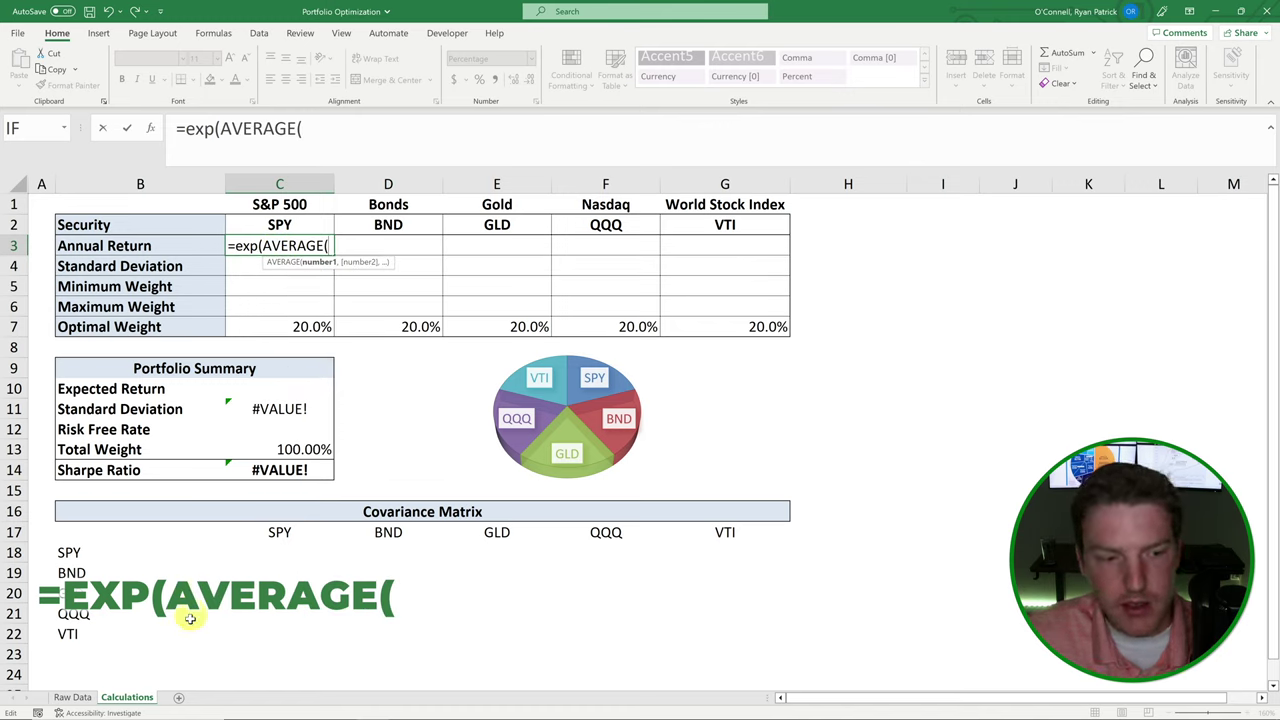
# Average SPY's log daily returns from 'Raw Data'!H4:H4026 in the formula and multiply the average by 252
pyautogui.click(76, 697)
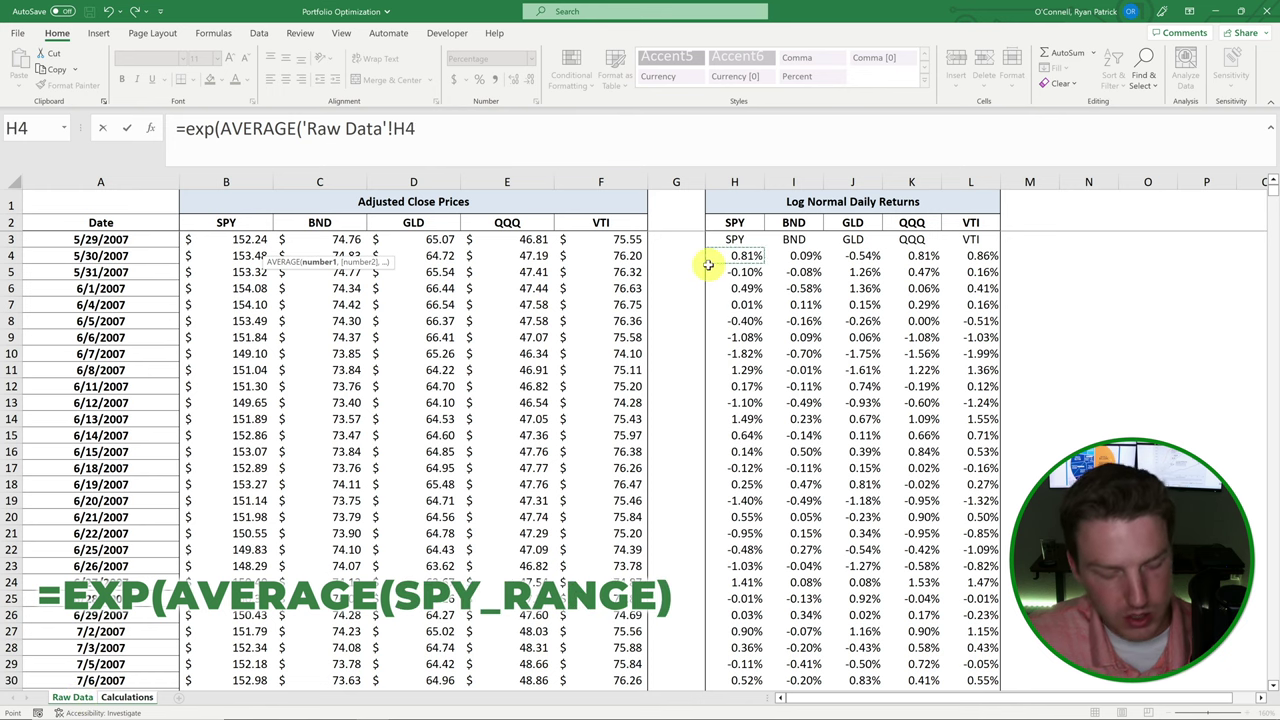
pyautogui.hotkey('ctrl', 'shift', 'Down')
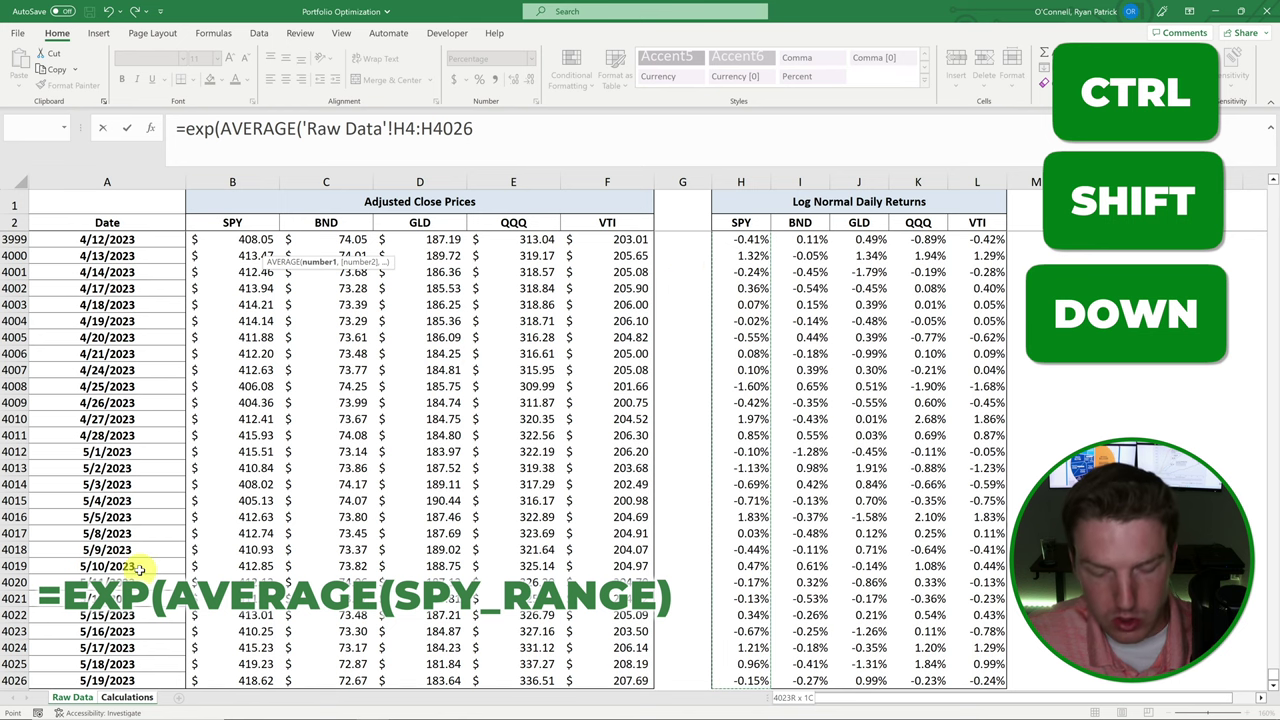
pyautogui.write(')')
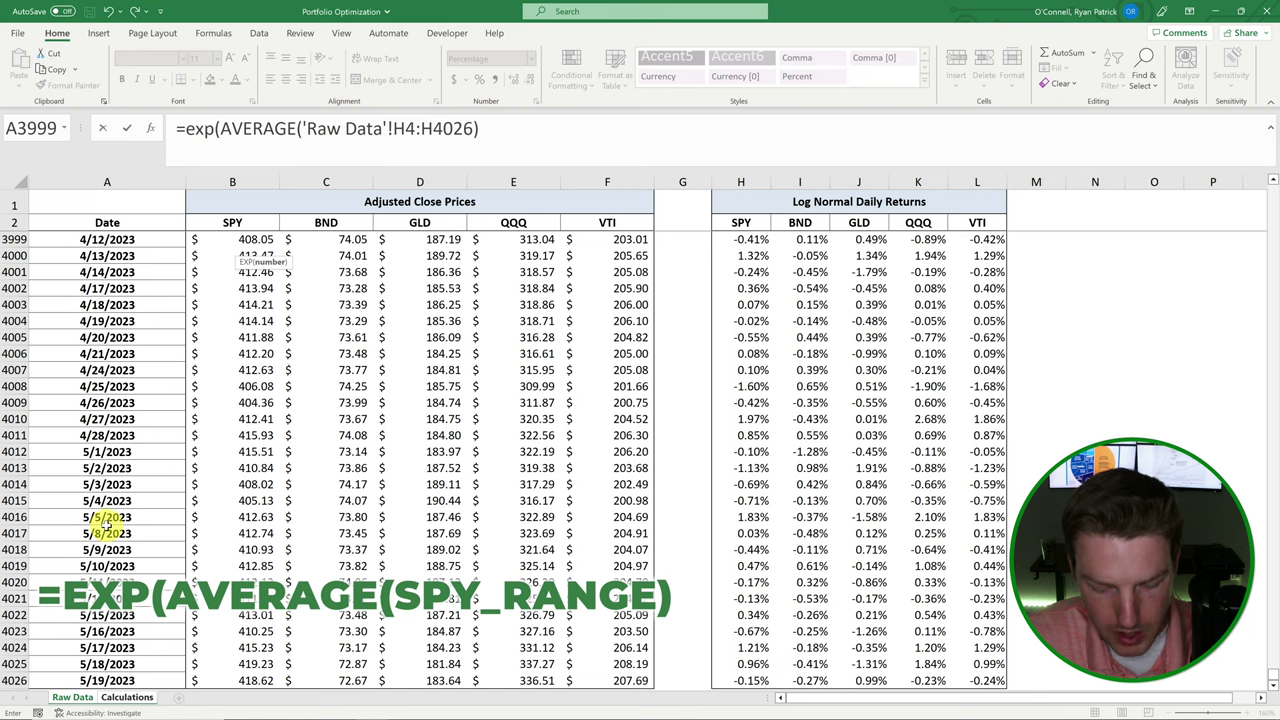
pyautogui.write('*')
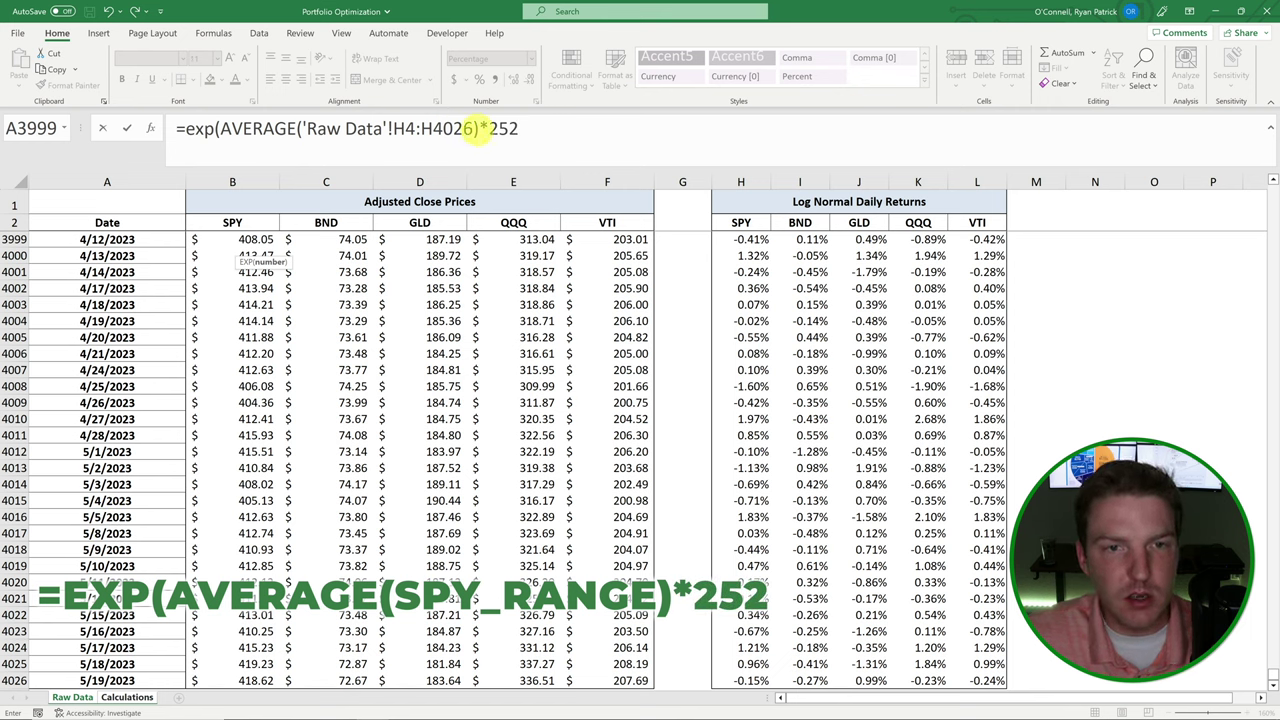
# Review the average and 252 terms, and finish SPY's annual return formula with )-1
pyautogui.moveTo(477, 128); pyautogui.dragTo(218, 134)
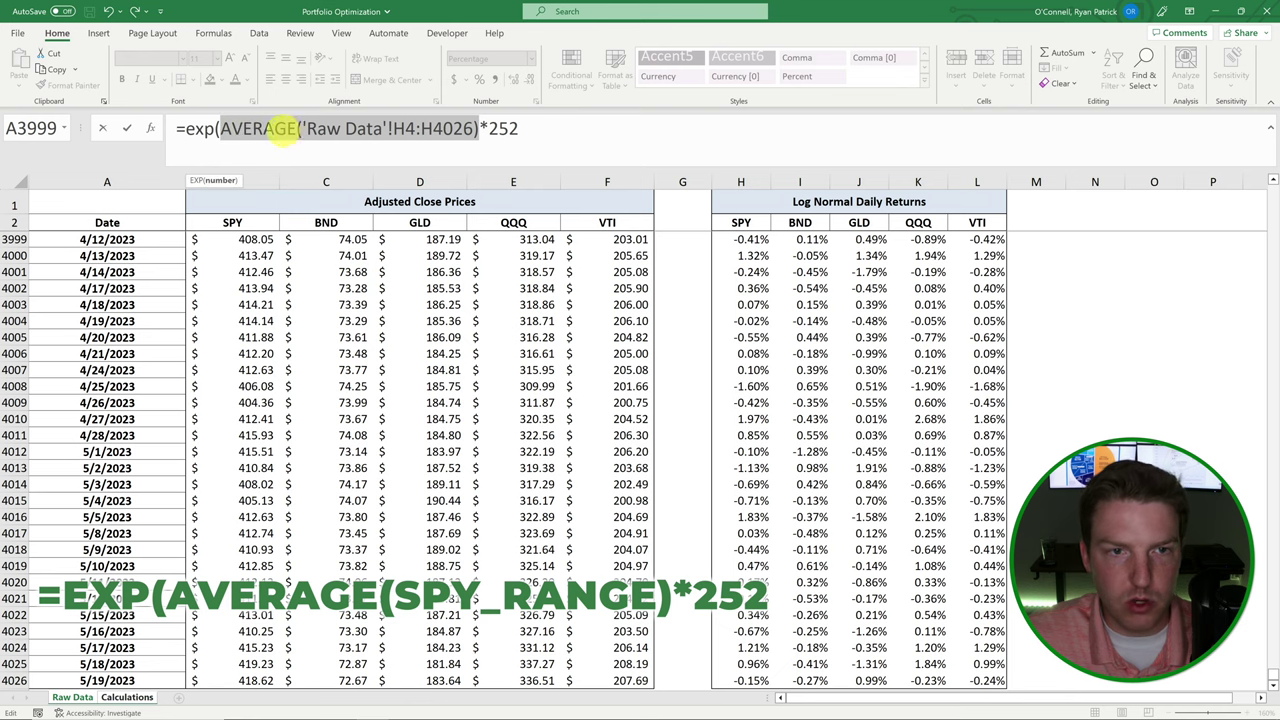
pyautogui.hotkey('ctrl', 'pagedown')
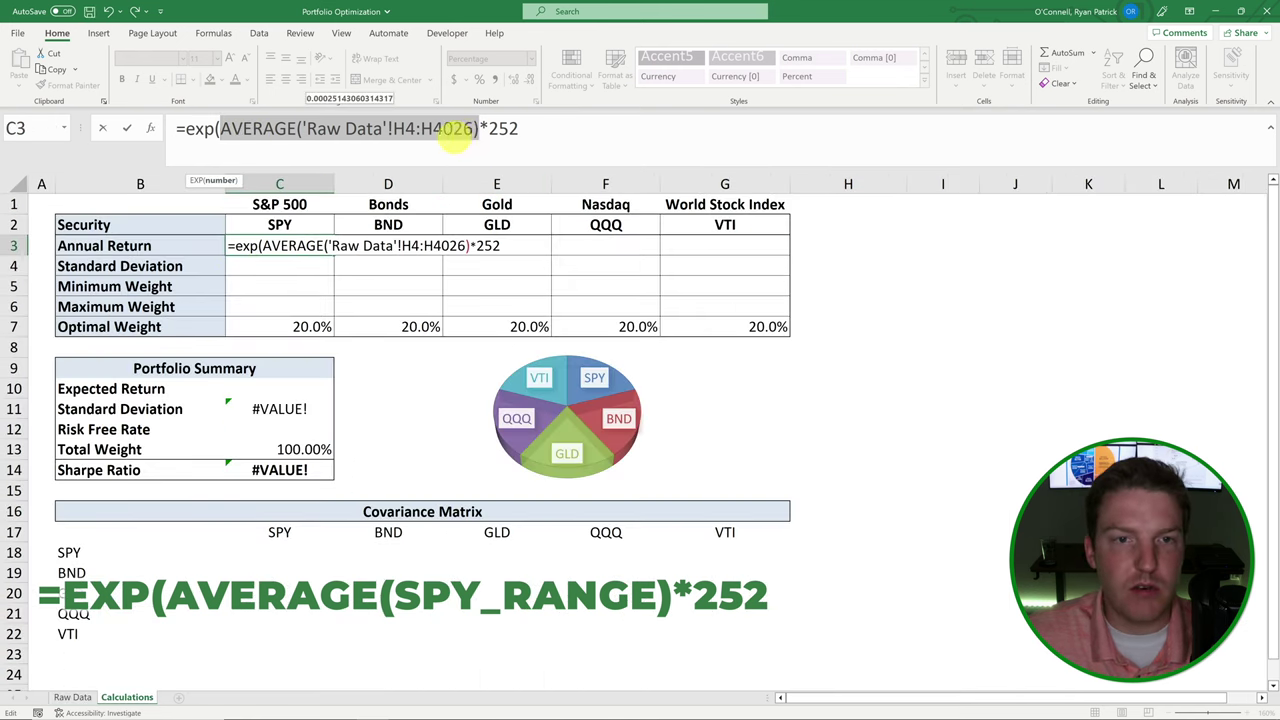
pyautogui.click(452, 130)
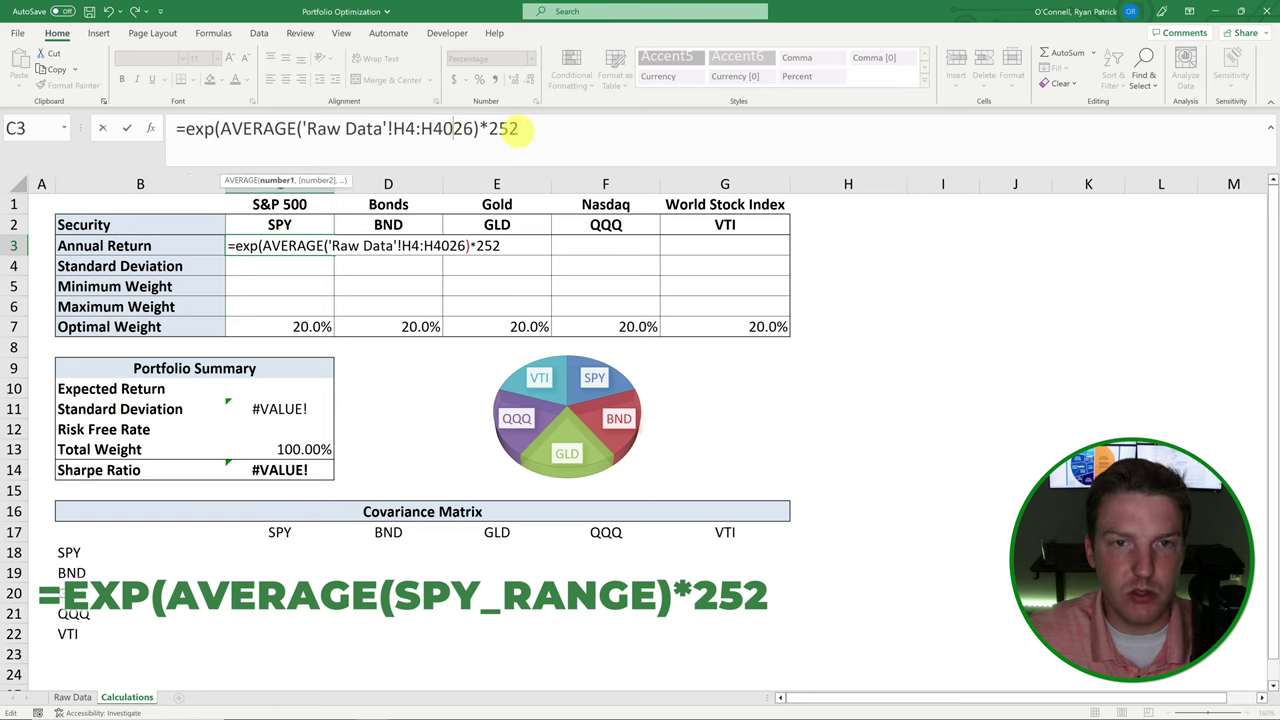
pyautogui.moveTo(517, 130); pyautogui.dragTo(479, 130)
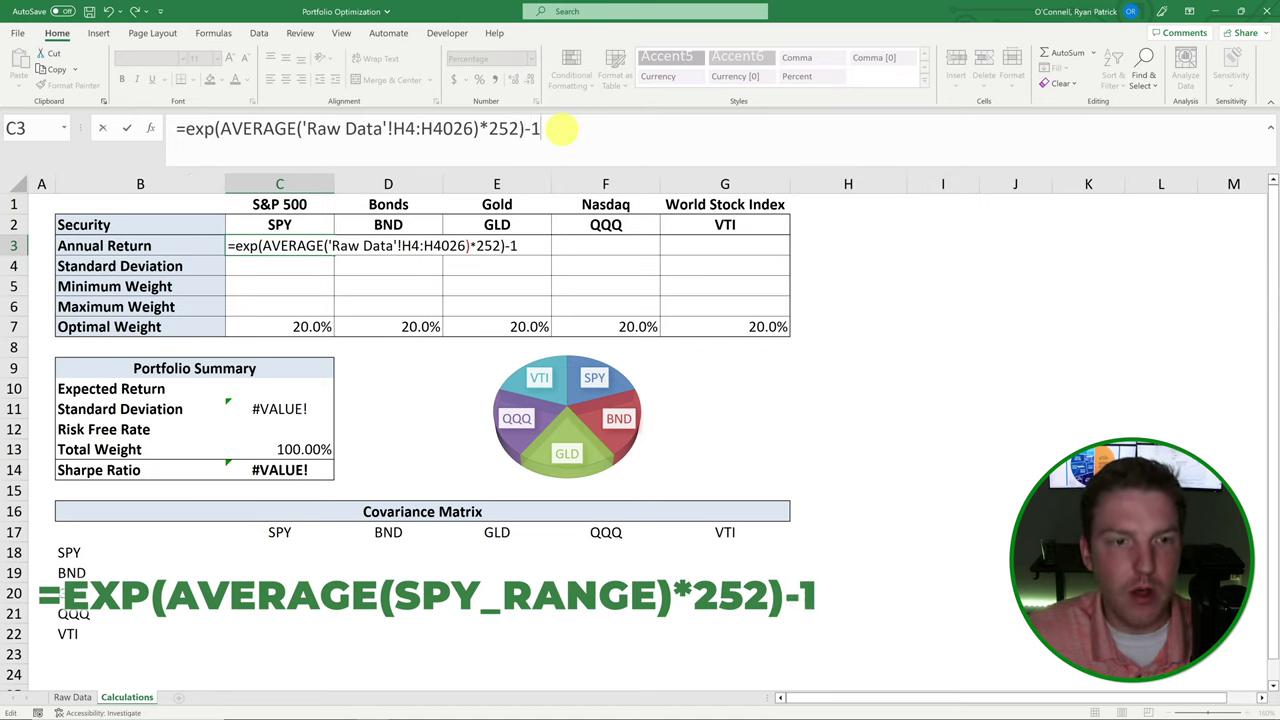
pyautogui.press('Return')
# Copy SPY's annual return formula from C3 across to BND, GLD, QQQ and VTI in D3:G3
pyautogui.click(297, 245)
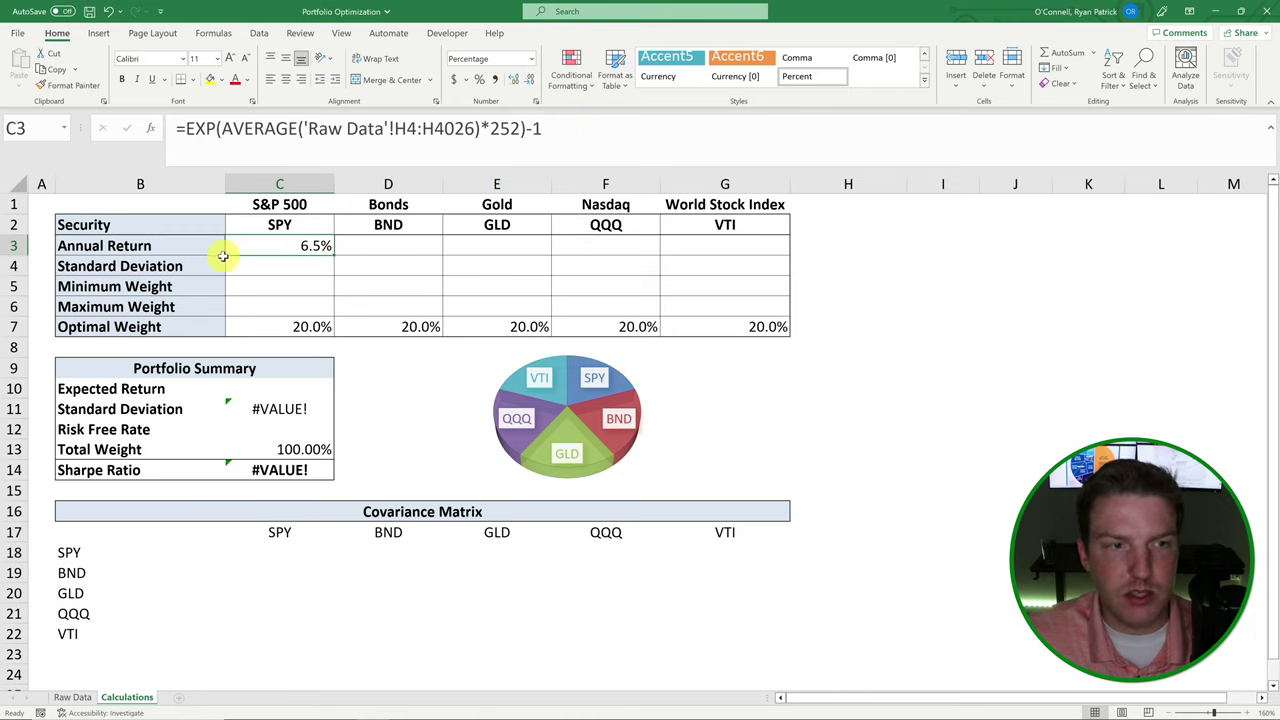
pyautogui.hotkey('ctrl', 'c')
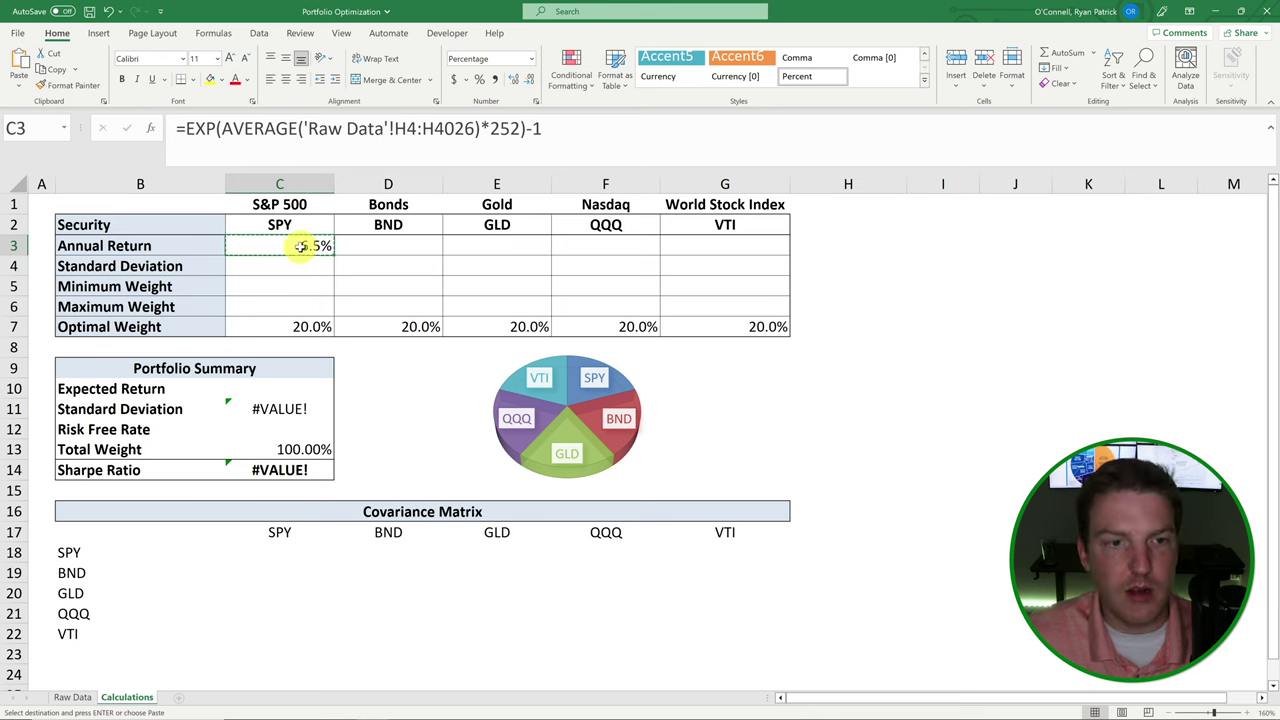
pyautogui.moveTo(300, 247); pyautogui.dragTo(687, 245)
pyautogui.rightClick(687, 245)
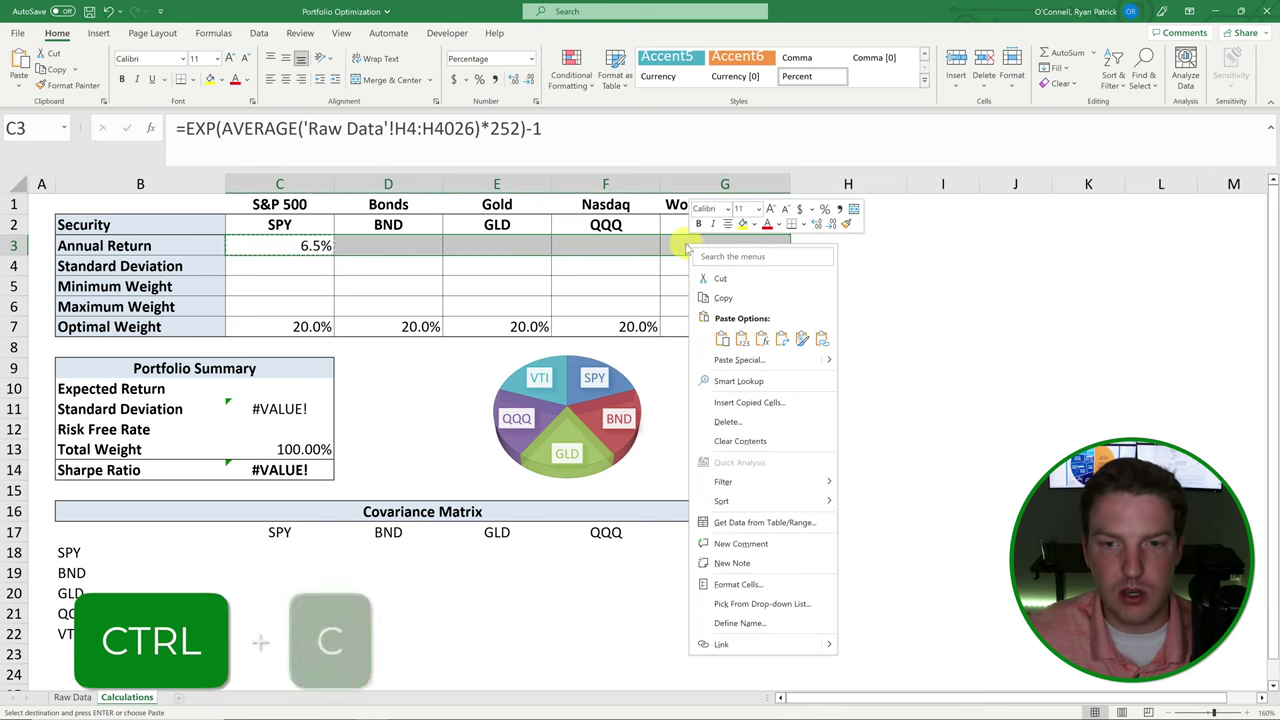
pyautogui.hotkey('ctrl', 'v')
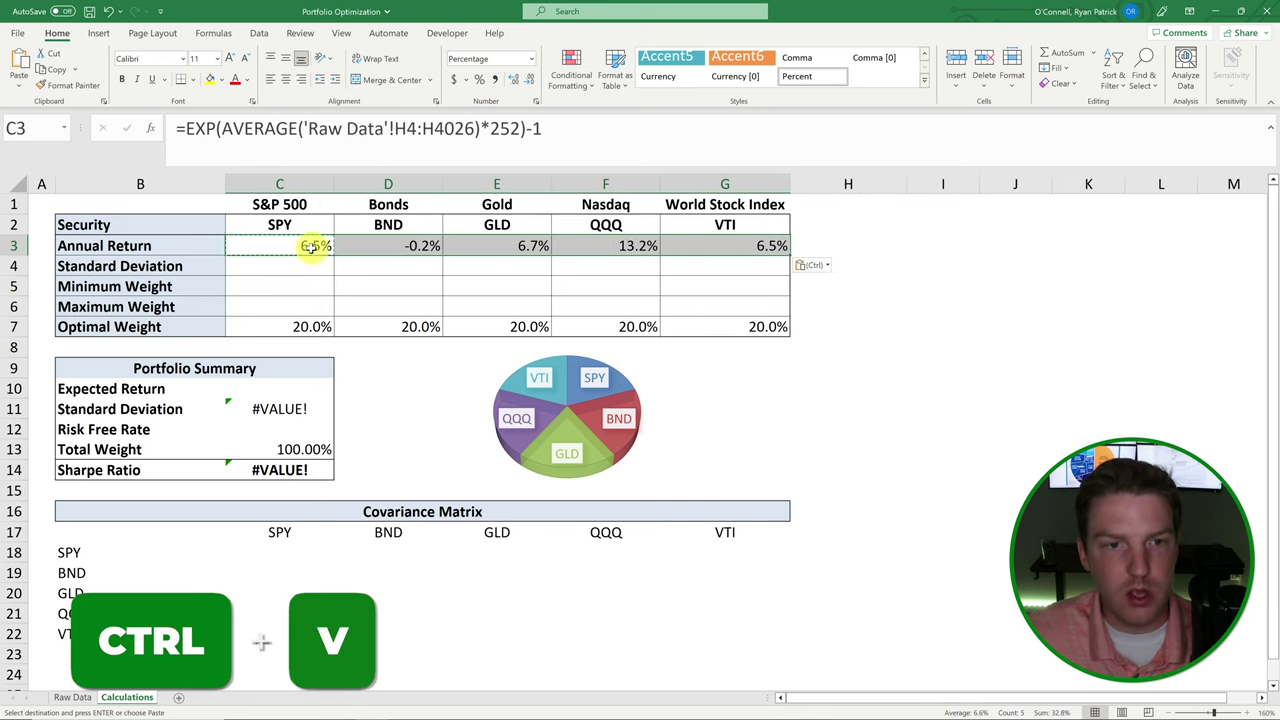
pyautogui.moveTo(309, 249); pyautogui.dragTo(746, 238)
pyautogui.click(863, 240)
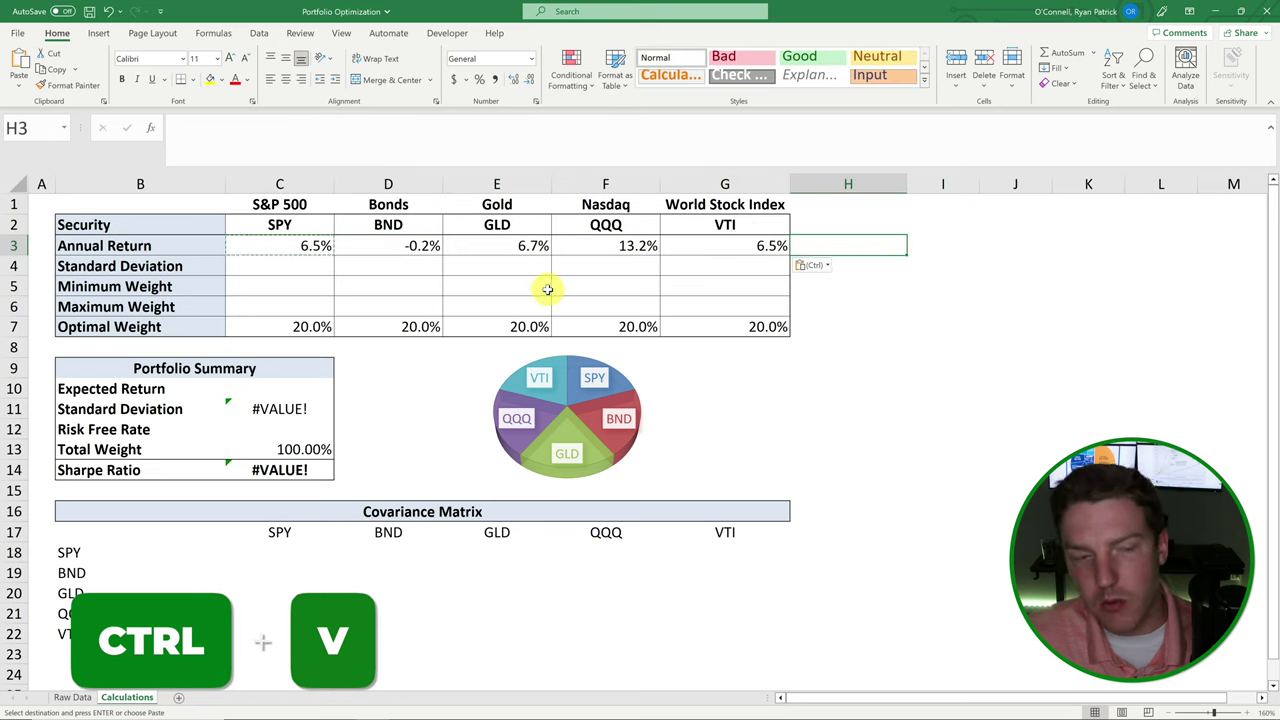
# Start SPY's standard deviation formula in C4 with the population variance function =VAR.P(
pyautogui.click(543, 288)
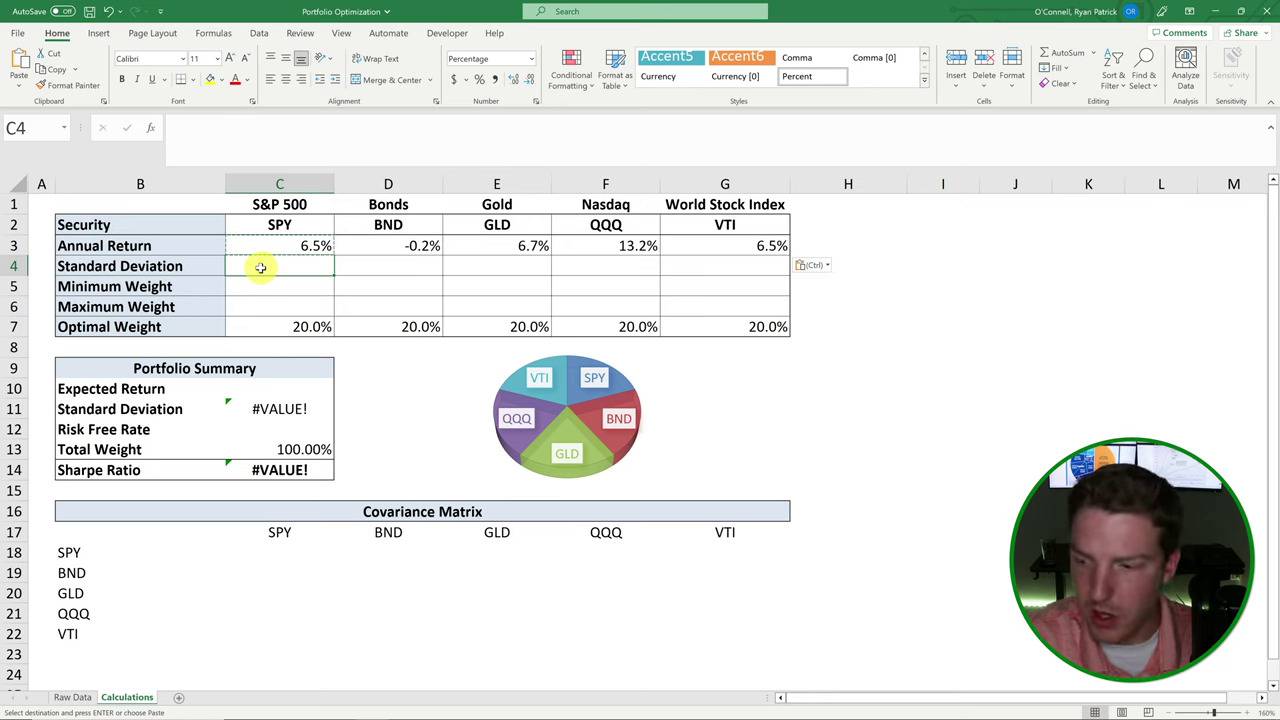
pyautogui.write('=var.')
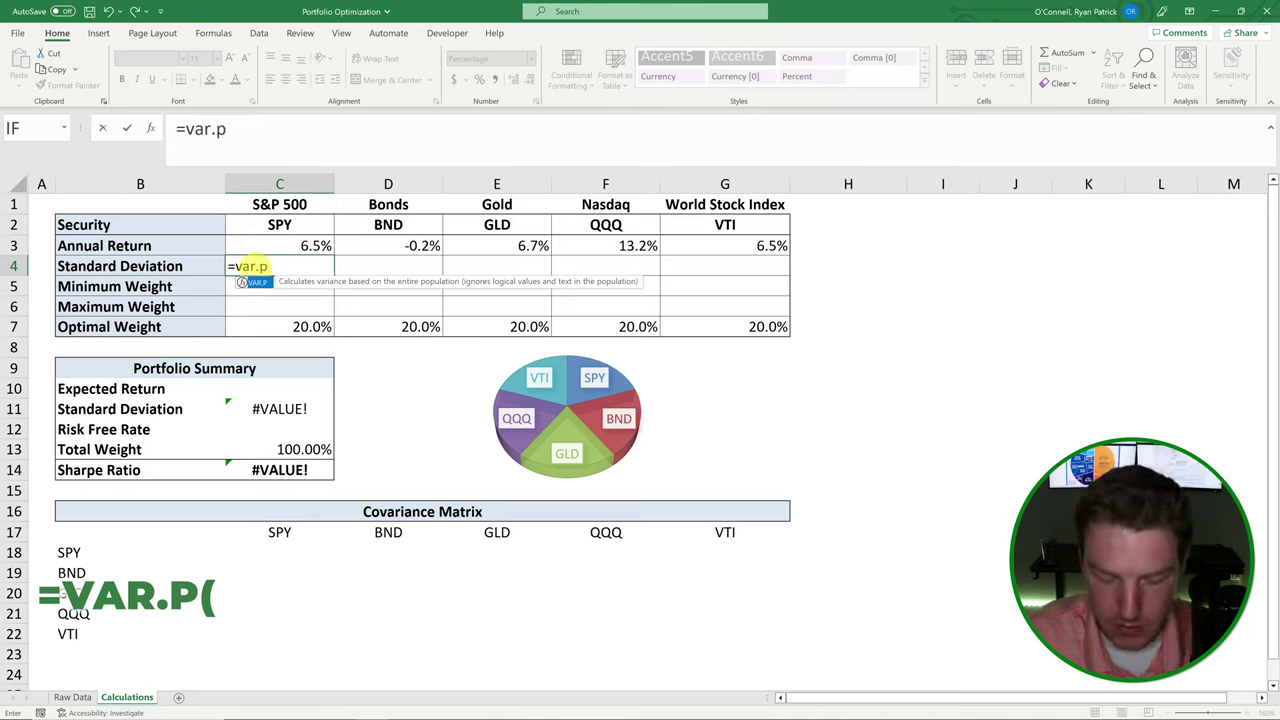
pyautogui.write('p(')
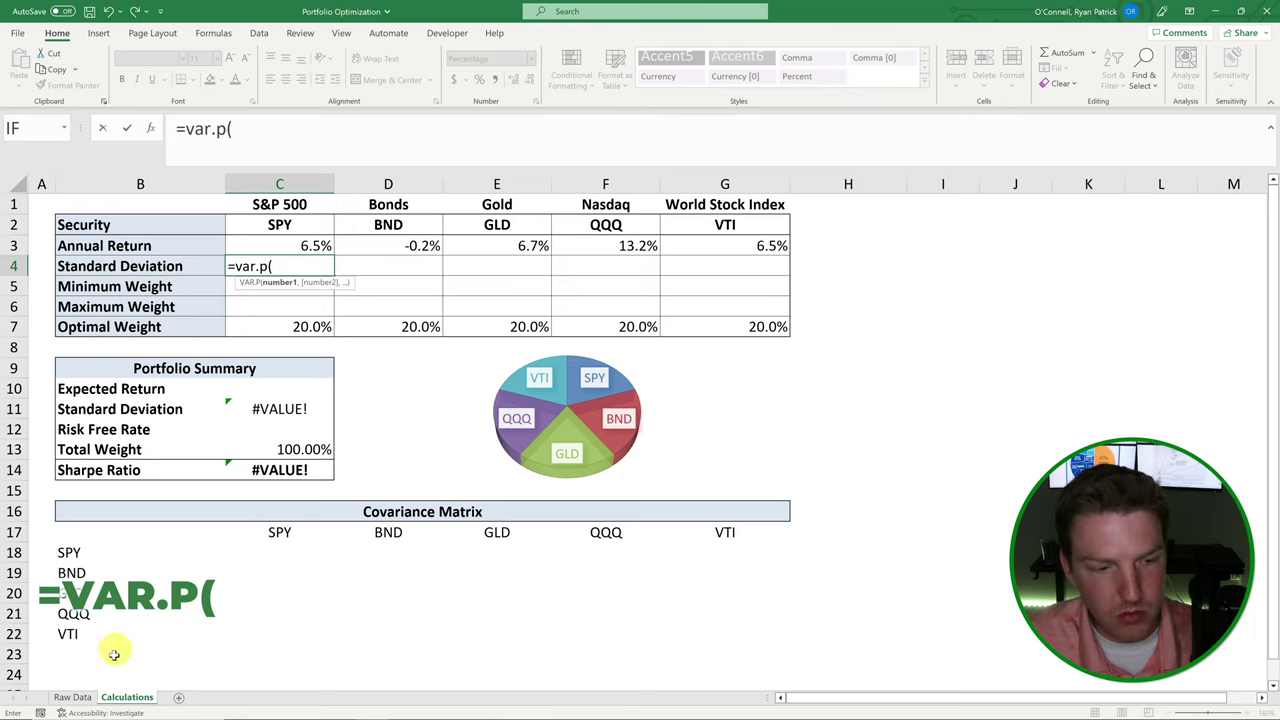
# Use SPY's log normal daily returns in 'Raw Data'!H4:H4026 as the variance range
pyautogui.click(72, 697)
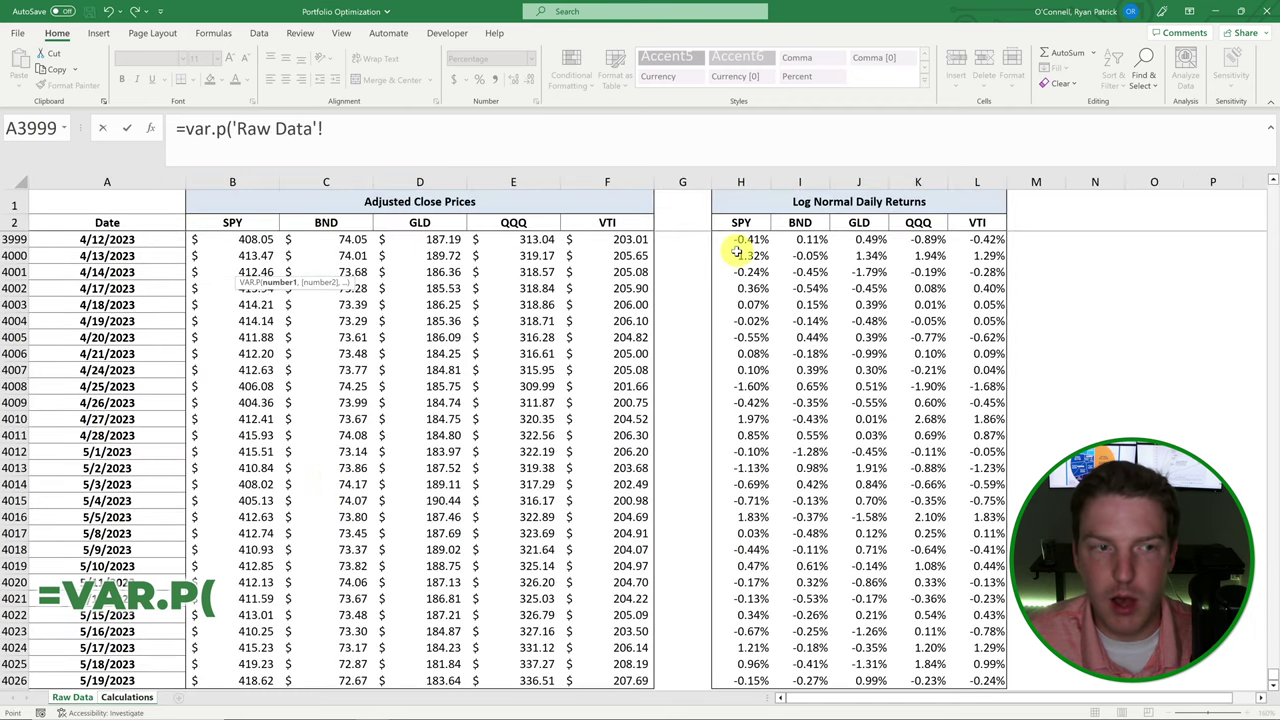
pyautogui.scroll(1, 748, 246)
pyautogui.scroll(-4, 785, 378)
pyautogui.click(748, 533)
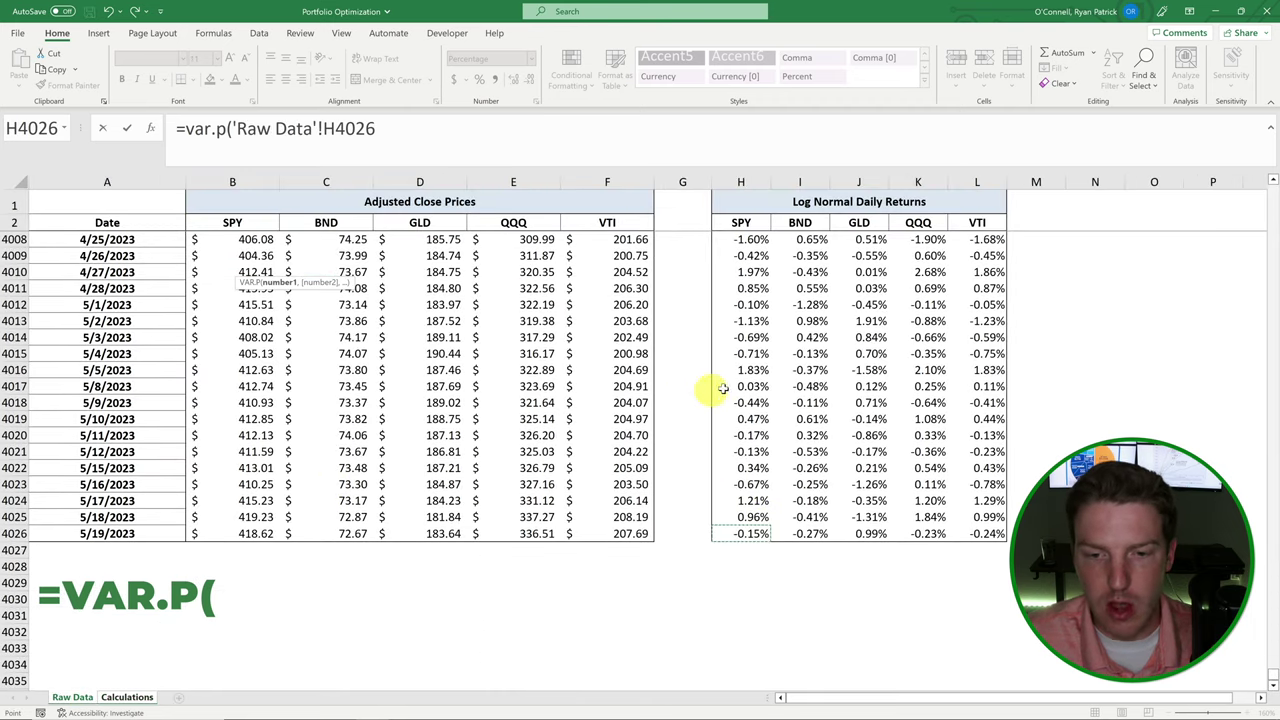
pyautogui.hotkey('ctrl', 'shift', 'Right')
pyautogui.hotkey('ctrl', 'shift', 'Up')
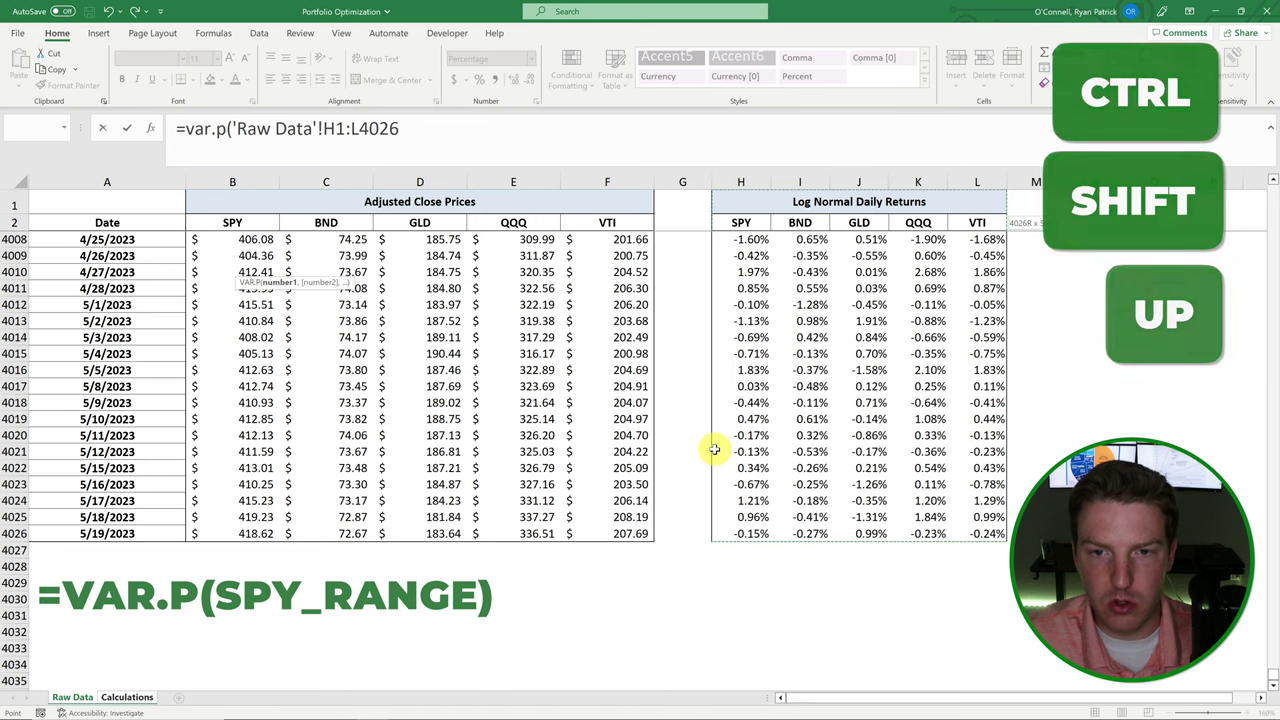
pyautogui.hotkey('shift', 'Down')
pyautogui.hotkey('shift', 'Down')
pyautogui.hotkey('shift', 'Left')
pyautogui.hotkey('shift', 'Left')
pyautogui.hotkey('shift', 'Left')
pyautogui.hotkey('shift', 'Left')
pyautogui.hotkey('shift', 'Left')
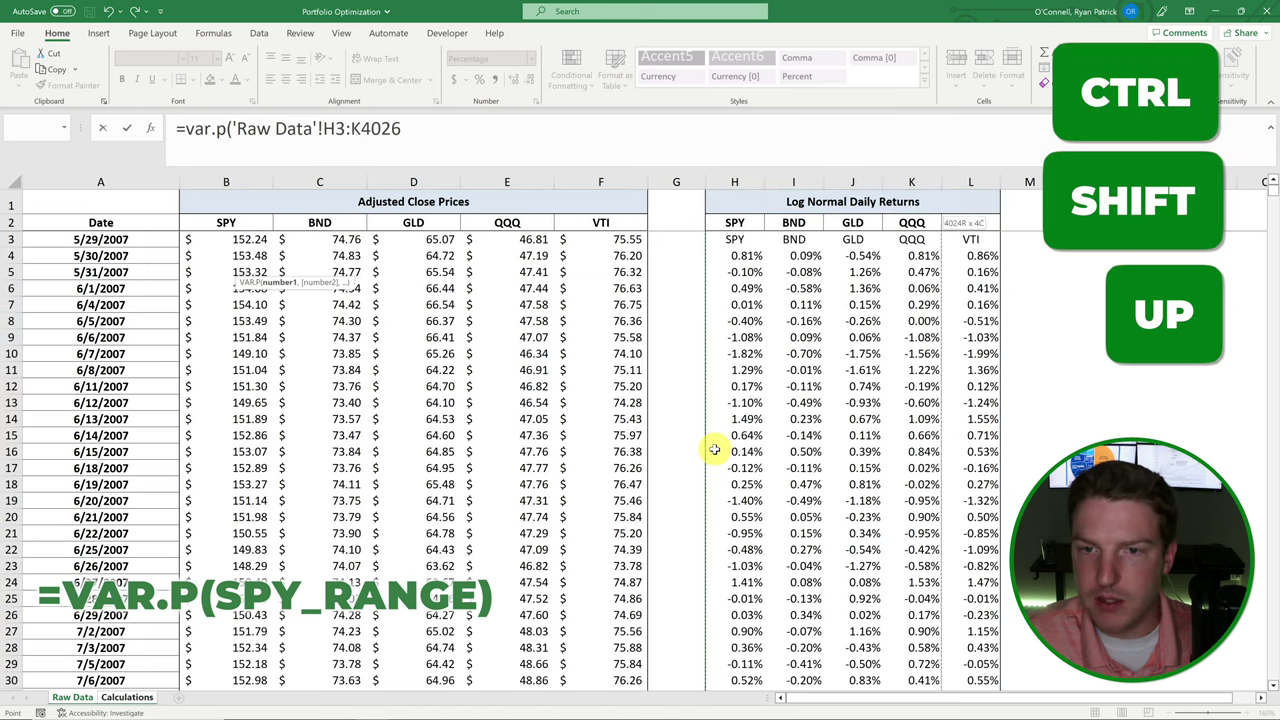
pyautogui.hotkey('shift', 'Right')
pyautogui.hotkey('shift', 'Down')
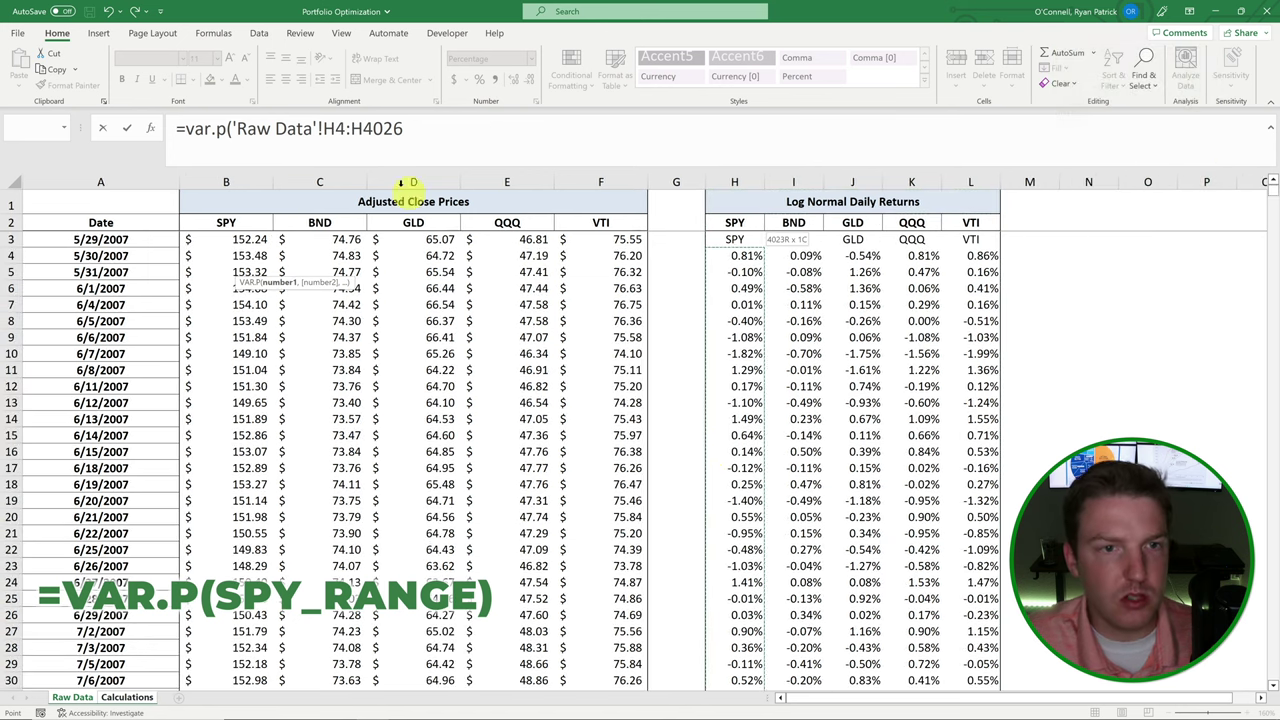
# Annualize the variance by 252 and take its square root, completing C4 as =SQRT(VAR.P('Raw Data'!H4:H4026)*252)
pyautogui.click(430, 128)
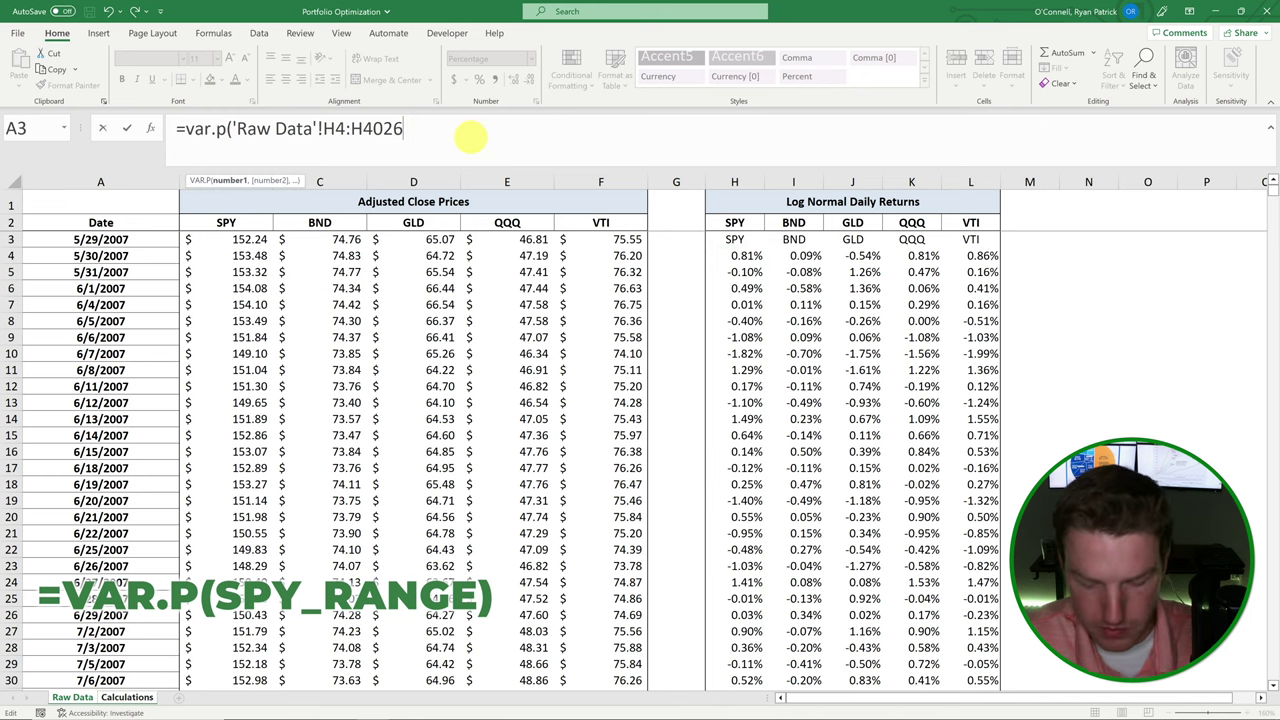
pyautogui.write(')*252')
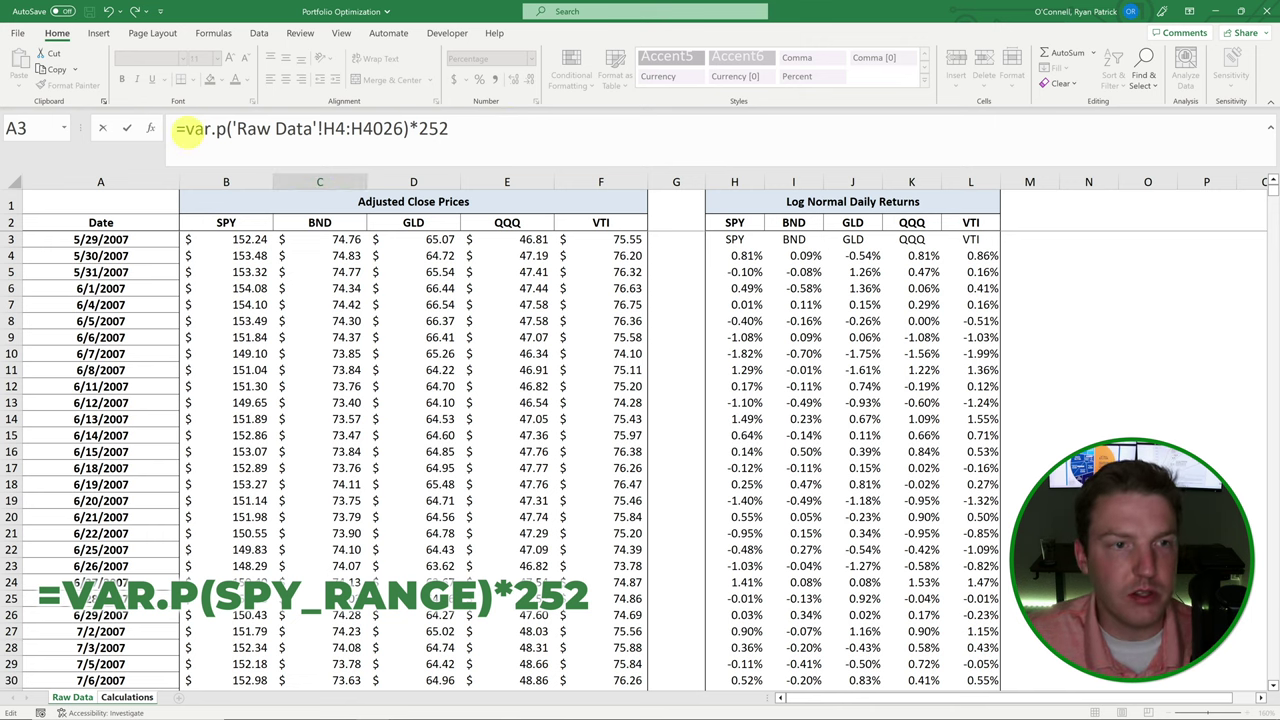
pyautogui.click(182, 130)
pyautogui.write('s')
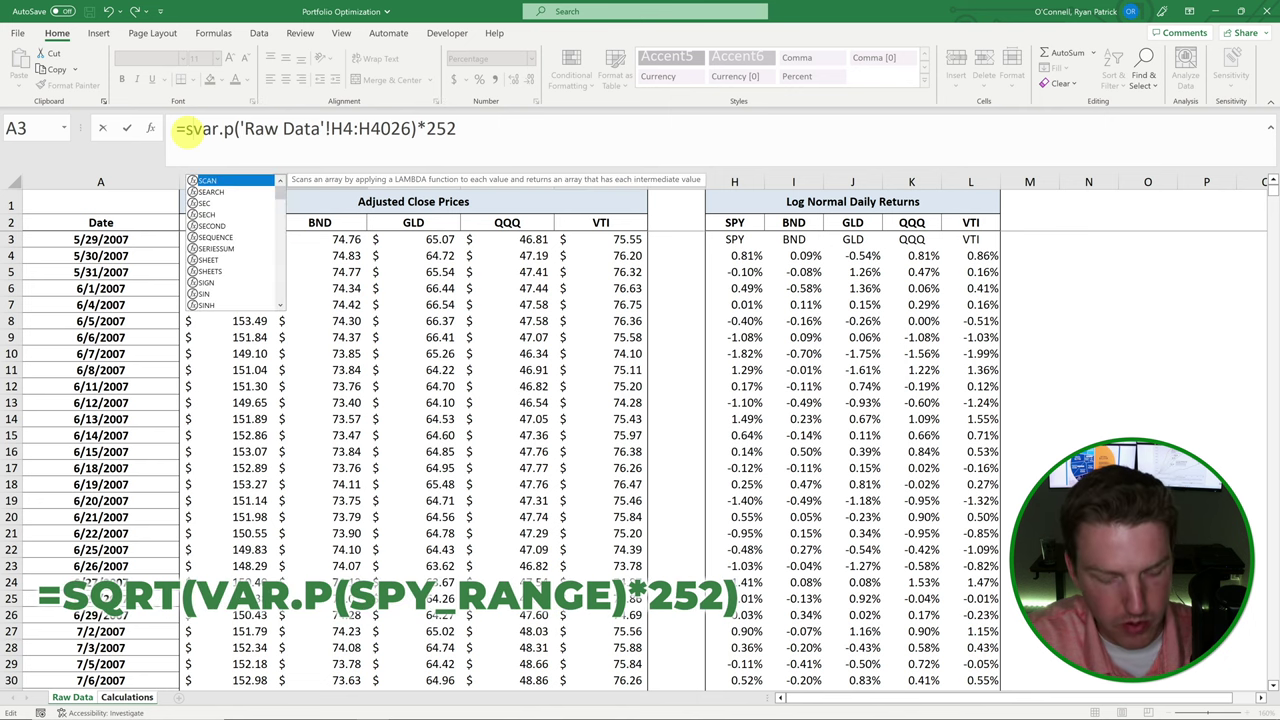
pyautogui.write('qrt(')
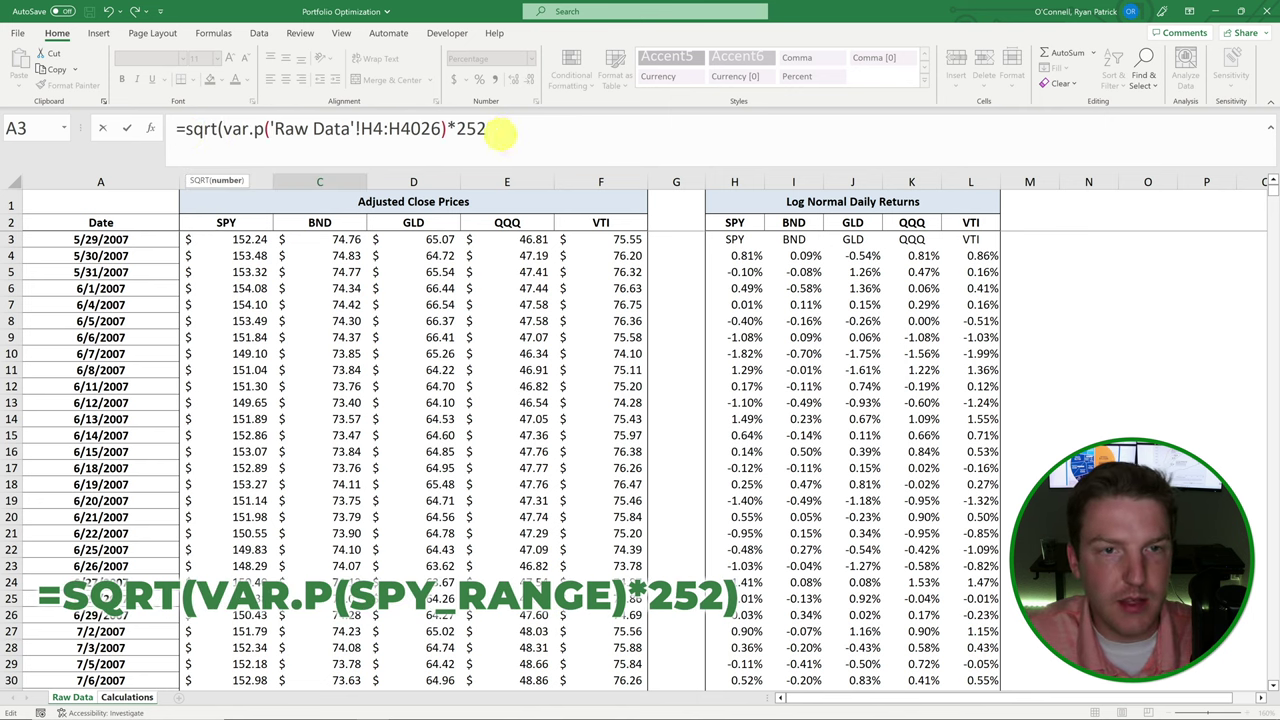
pyautogui.press('Return')
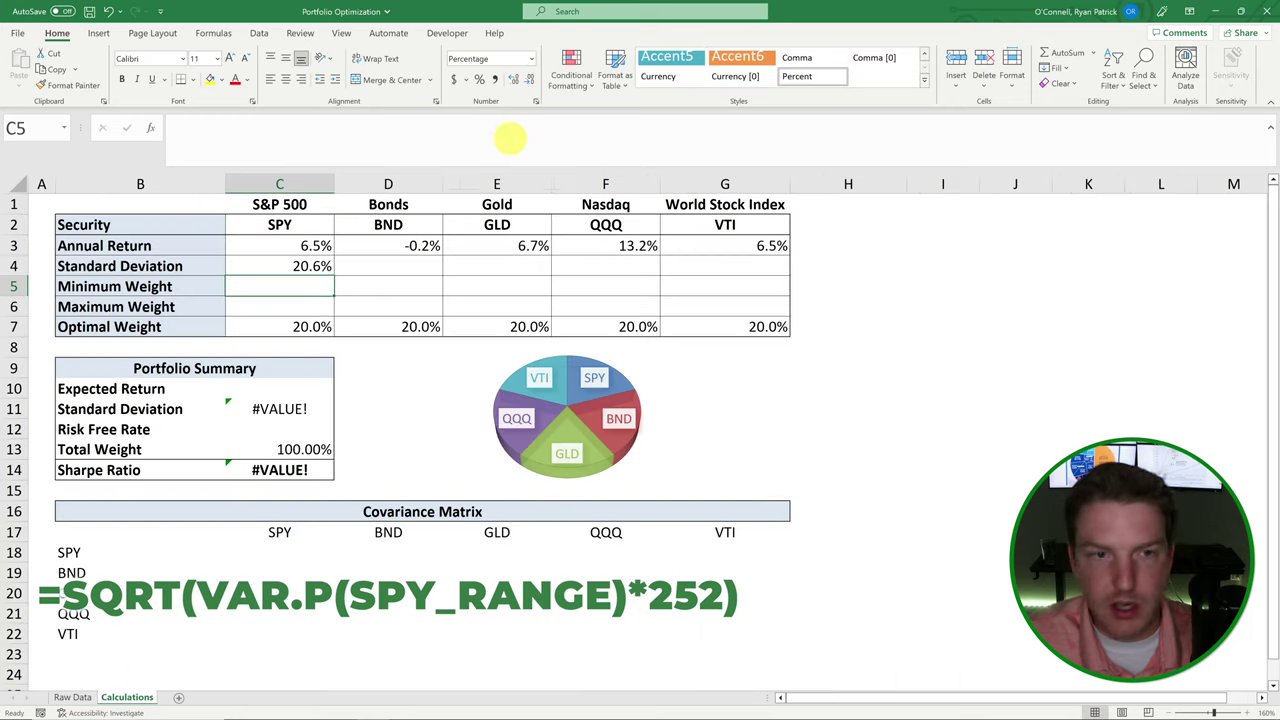
pyautogui.click(313, 265)
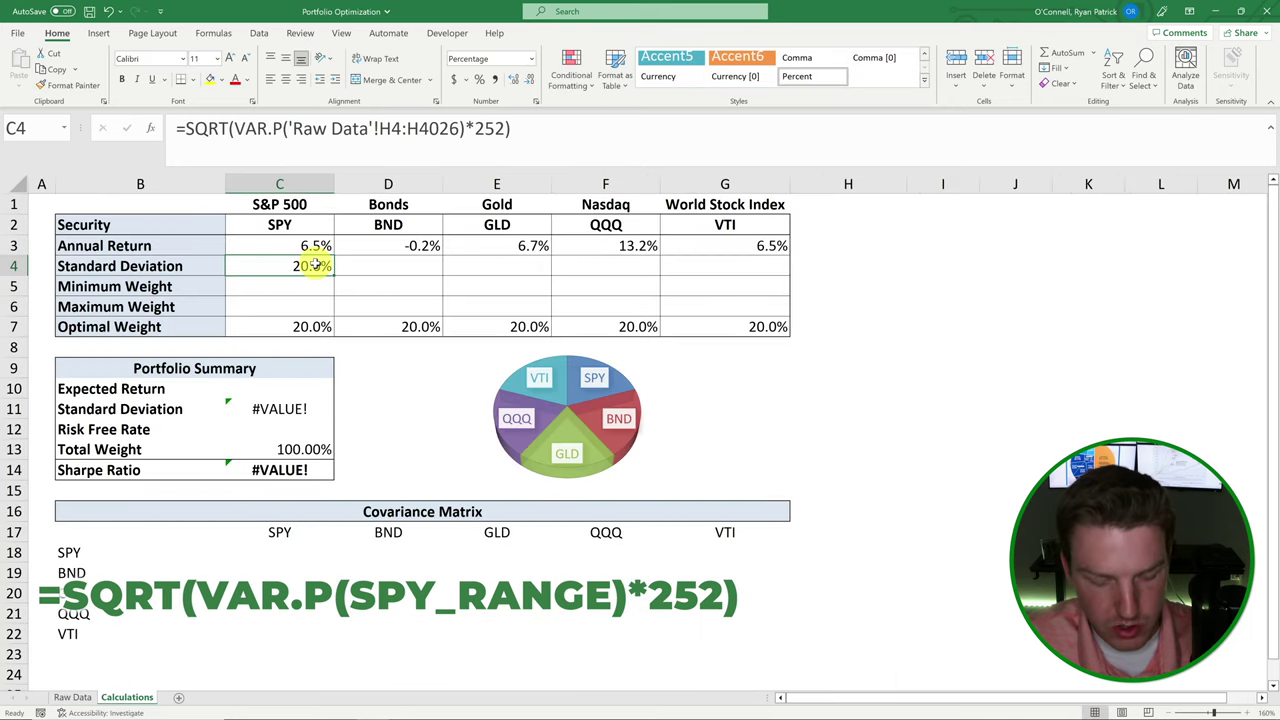
# Copy SPY's standard deviation formula from C4 across to BND, GLD, QQQ and VTI in D4:G4
pyautogui.moveTo(390, 266); pyautogui.dragTo(760, 266)
pyautogui.hotkey('ctrl', 'v')
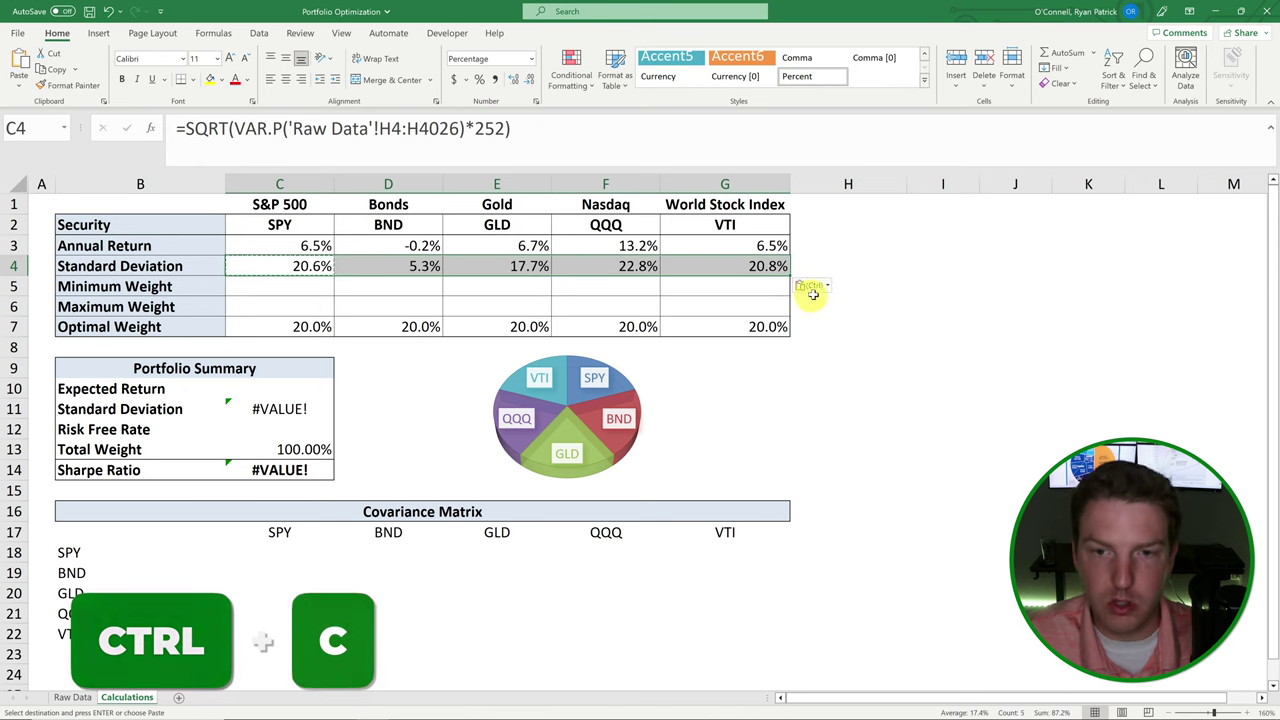
pyautogui.click(877, 271)
pyautogui.moveTo(313, 268); pyautogui.dragTo(770, 265)
pyautogui.click(854, 247)
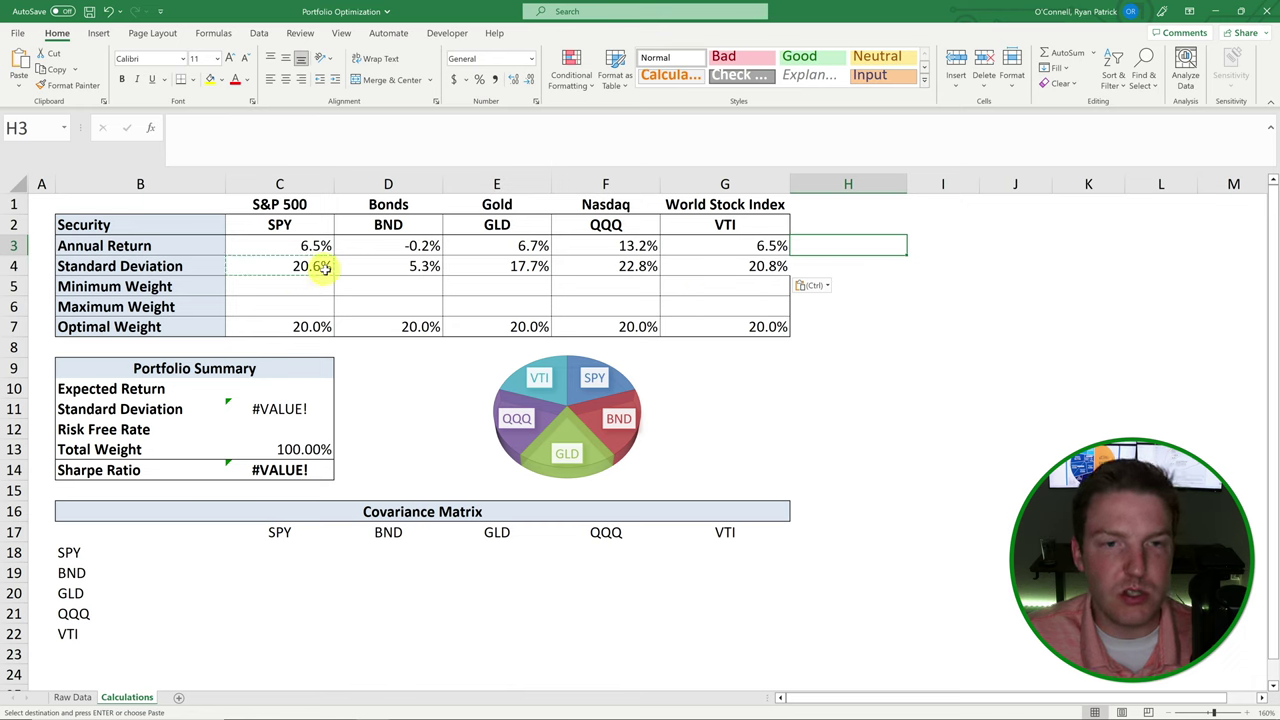
pyautogui.click(320, 265)
pyautogui.moveTo(630, 265); pyautogui.dragTo(735, 266)
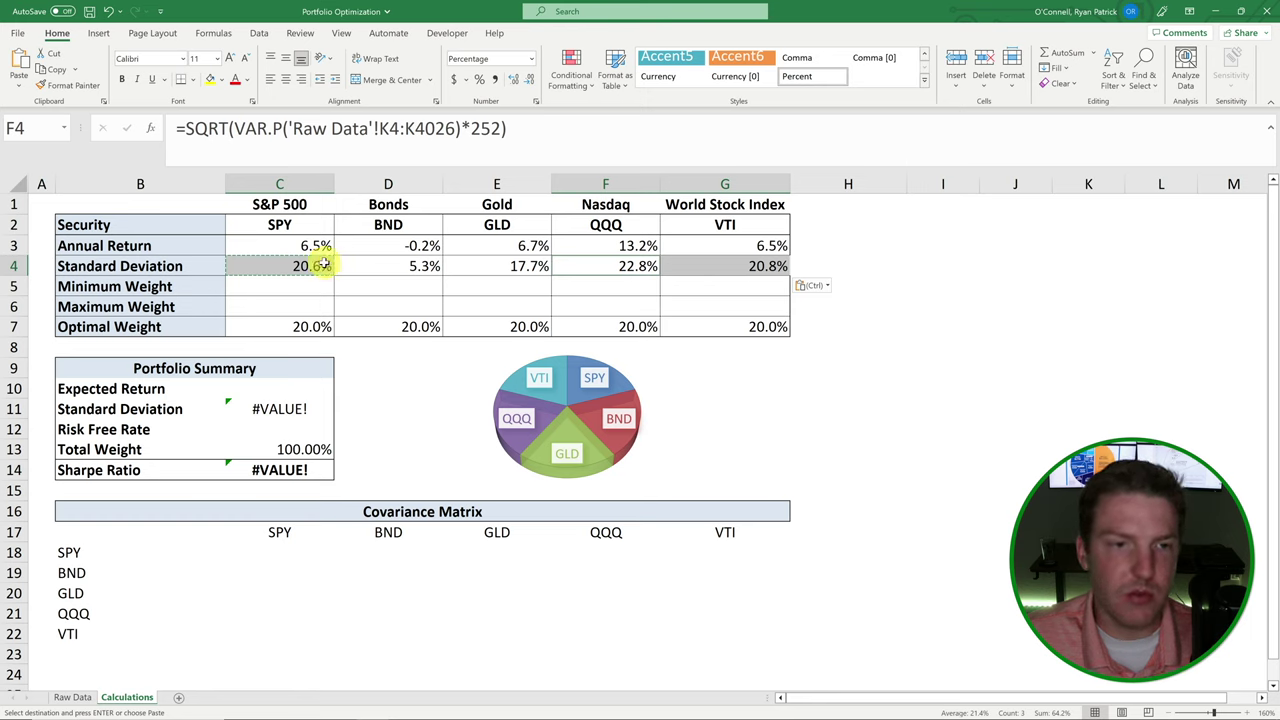
pyautogui.click(945, 308)
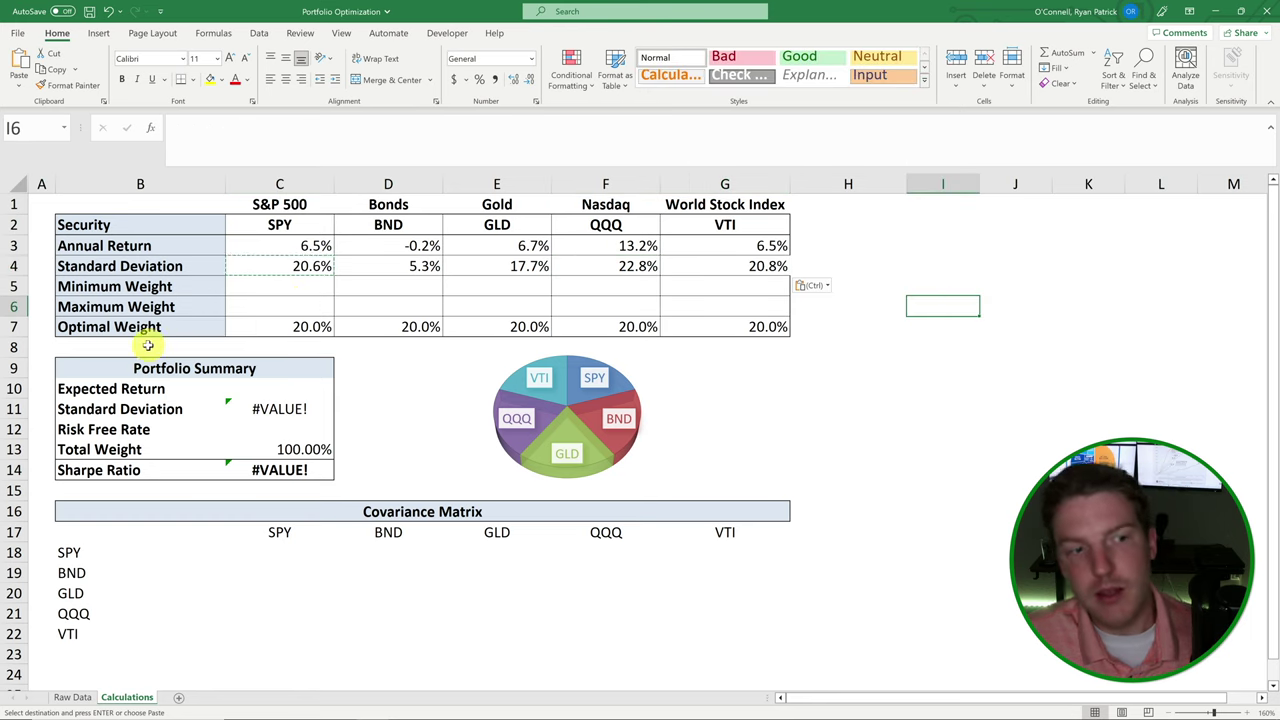
# Set the minimum weight to 10% for all five securities by filling C5 and copying it across to G5
pyautogui.moveTo(150, 287); pyautogui.dragTo(163, 298)
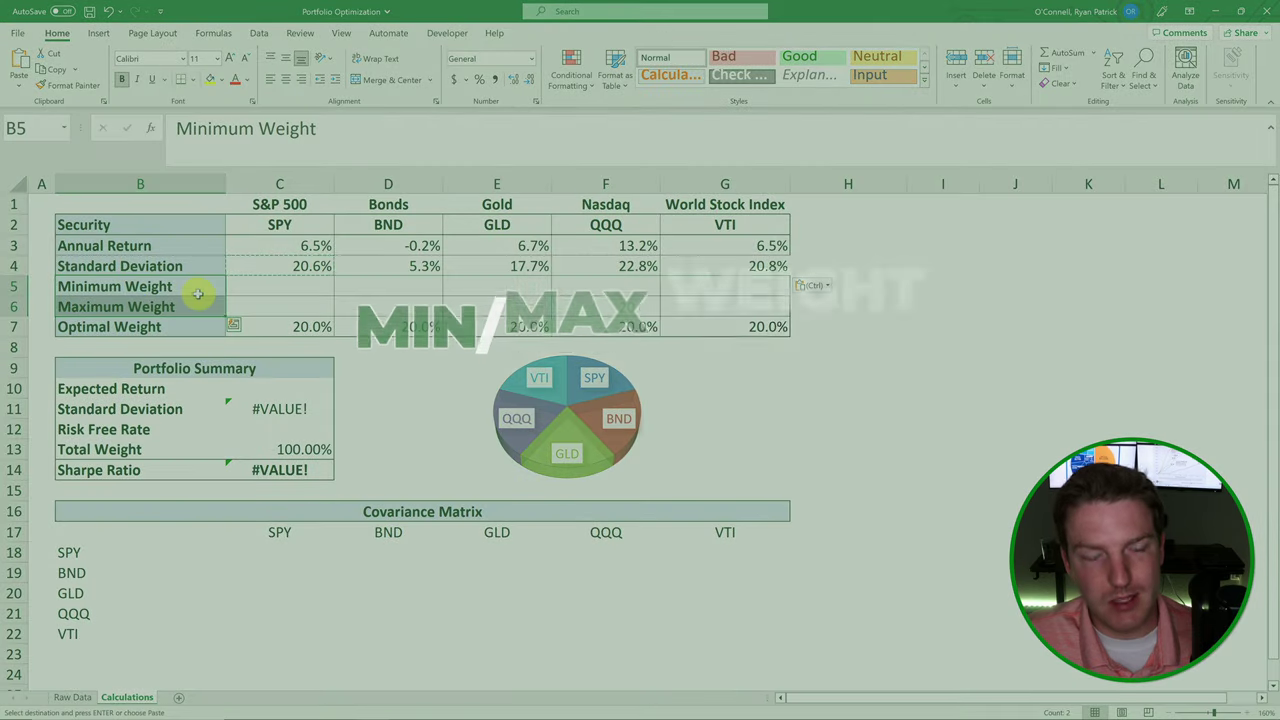
pyautogui.click(305, 286)
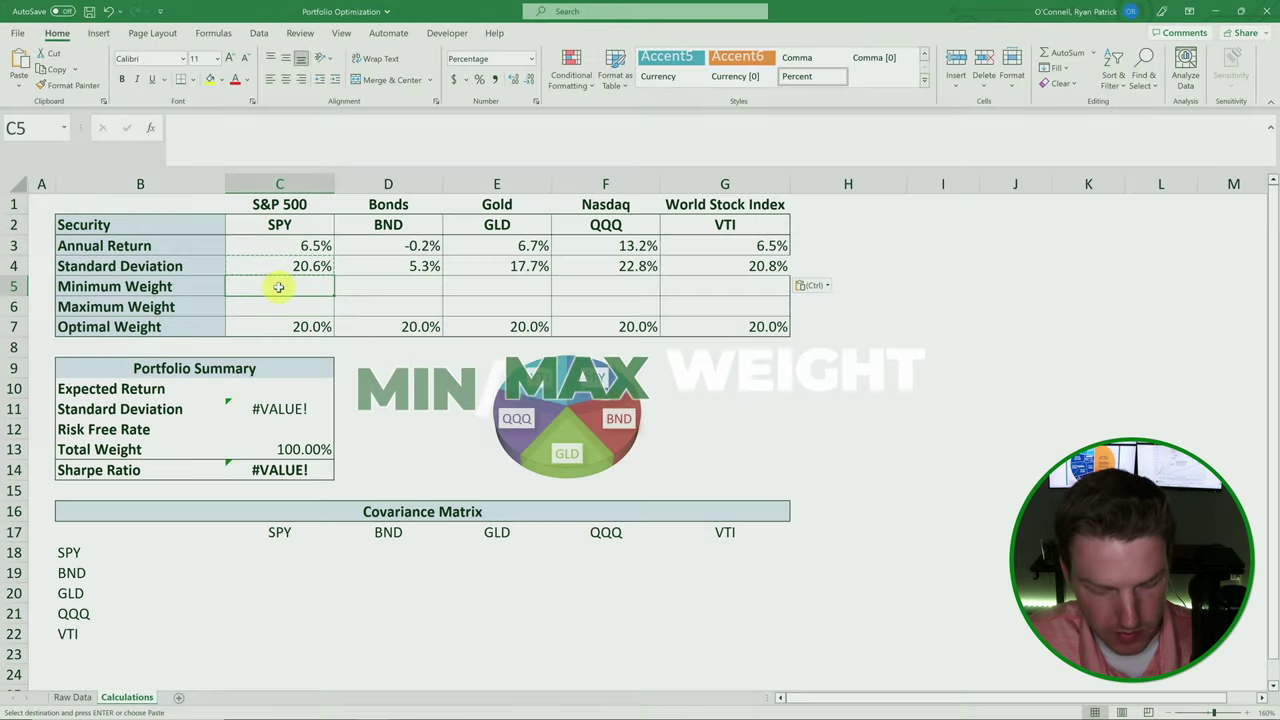
pyautogui.write('10')
pyautogui.press('Return')
pyautogui.click(279, 287)
pyautogui.hotkey('ctrl', 'c')
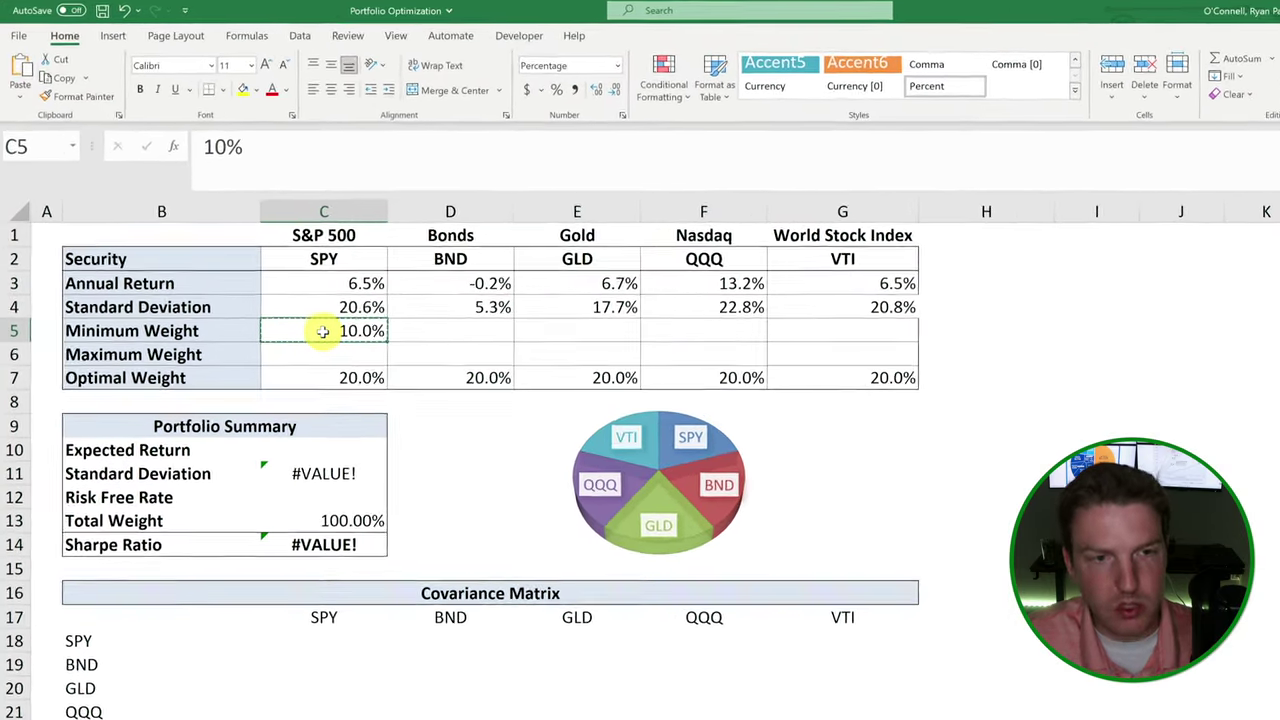
pyautogui.hotkey('shift', 'Right')
pyautogui.hotkey('shift', 'Right')
pyautogui.hotkey('shift', 'Right')
pyautogui.hotkey('shift', 'Right')
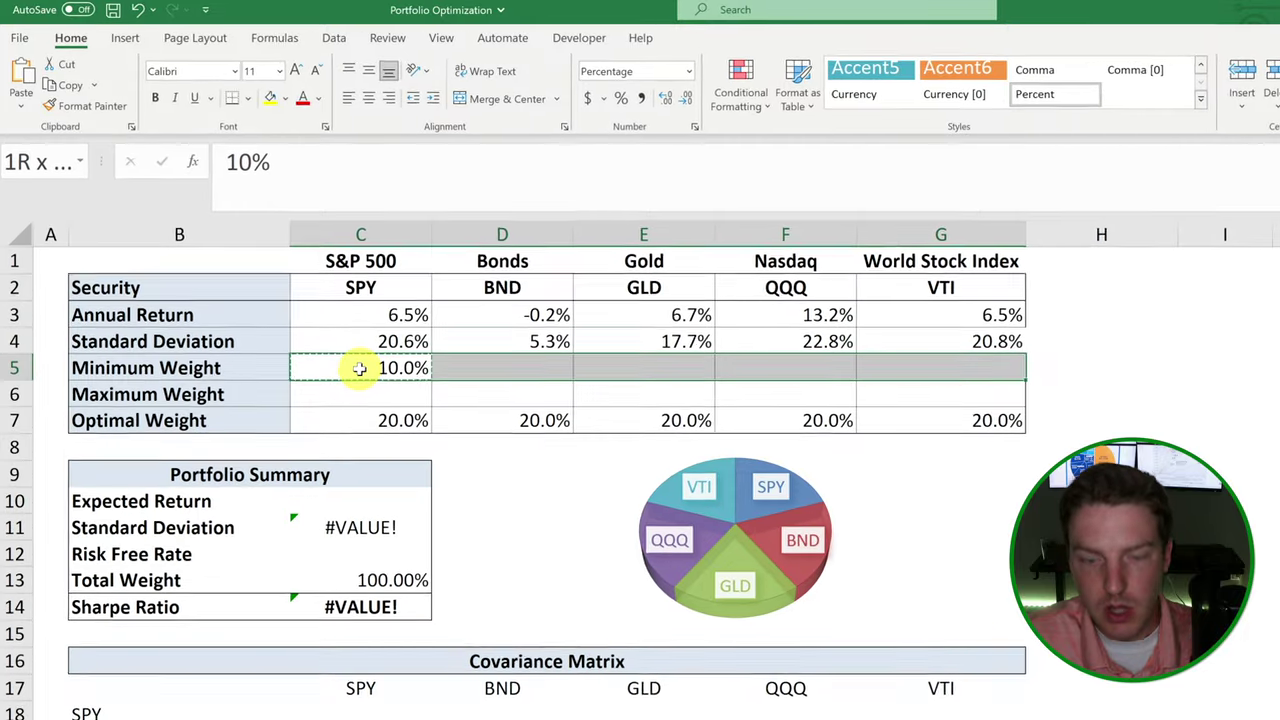
pyautogui.hotkey('ctrl', 'v')
# Set the maximum weight to 40% for all five securities by filling C6 and copying it across to G6
pyautogui.click(363, 408)
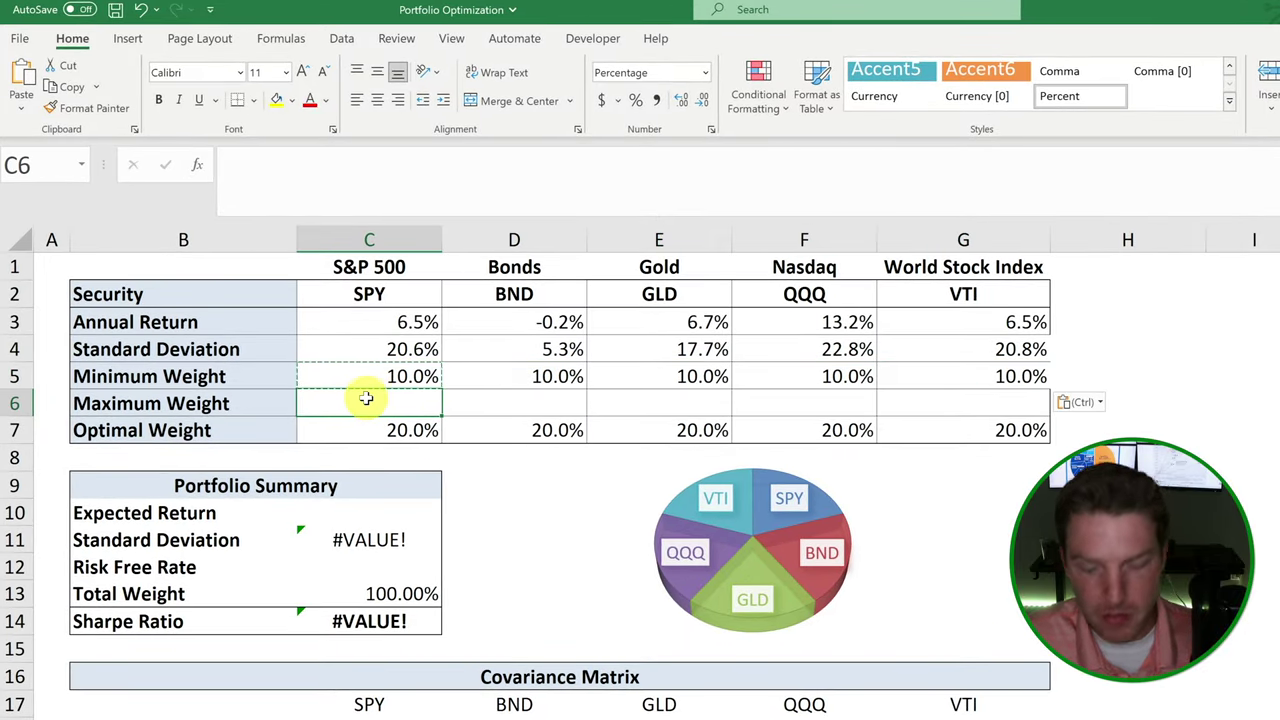
pyautogui.write('40')
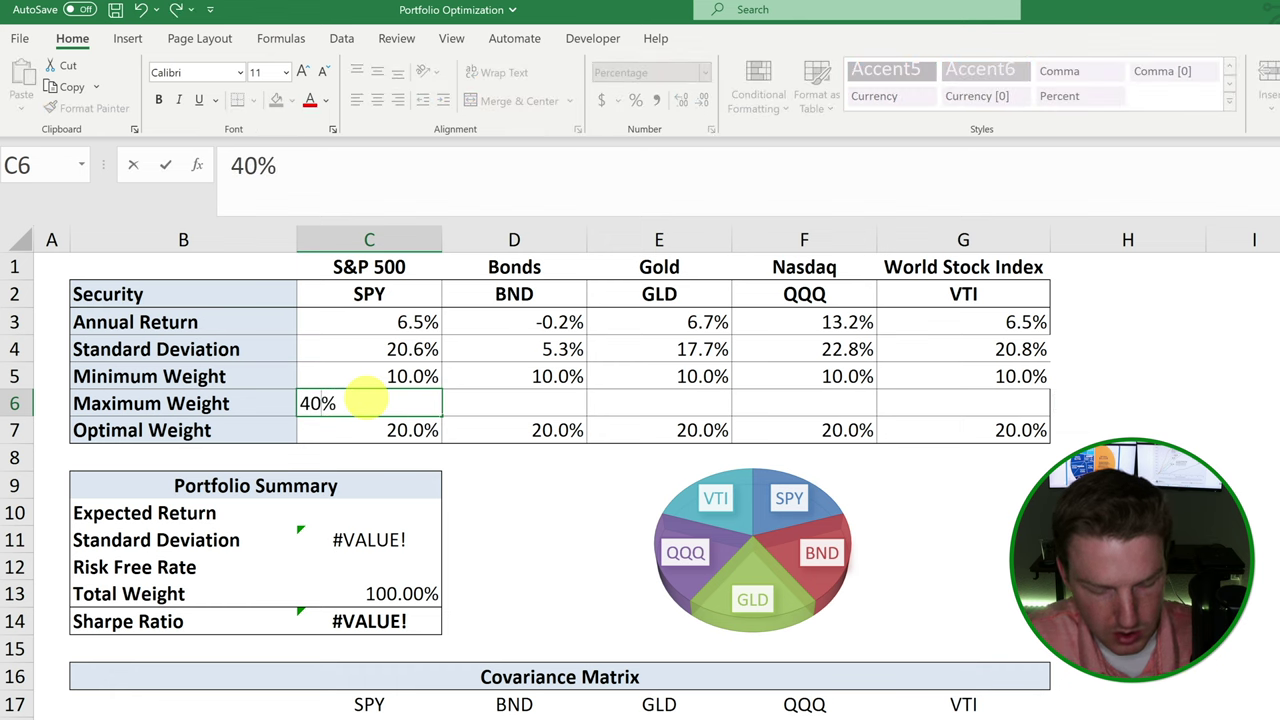
pyautogui.write('0')
pyautogui.press('Return')
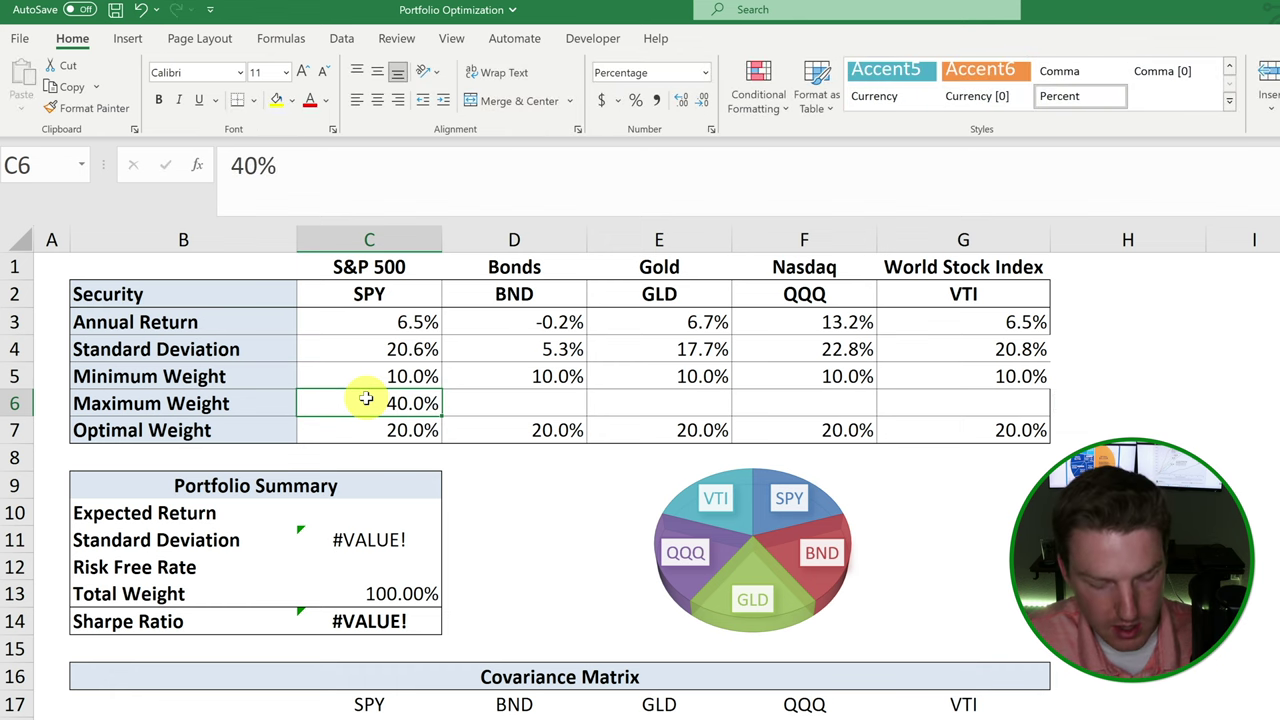
pyautogui.hotkey('shift', 'Right')
pyautogui.hotkey('shift', 'Right')
pyautogui.hotkey('shift', 'Right')
pyautogui.hotkey('shift', 'Right')
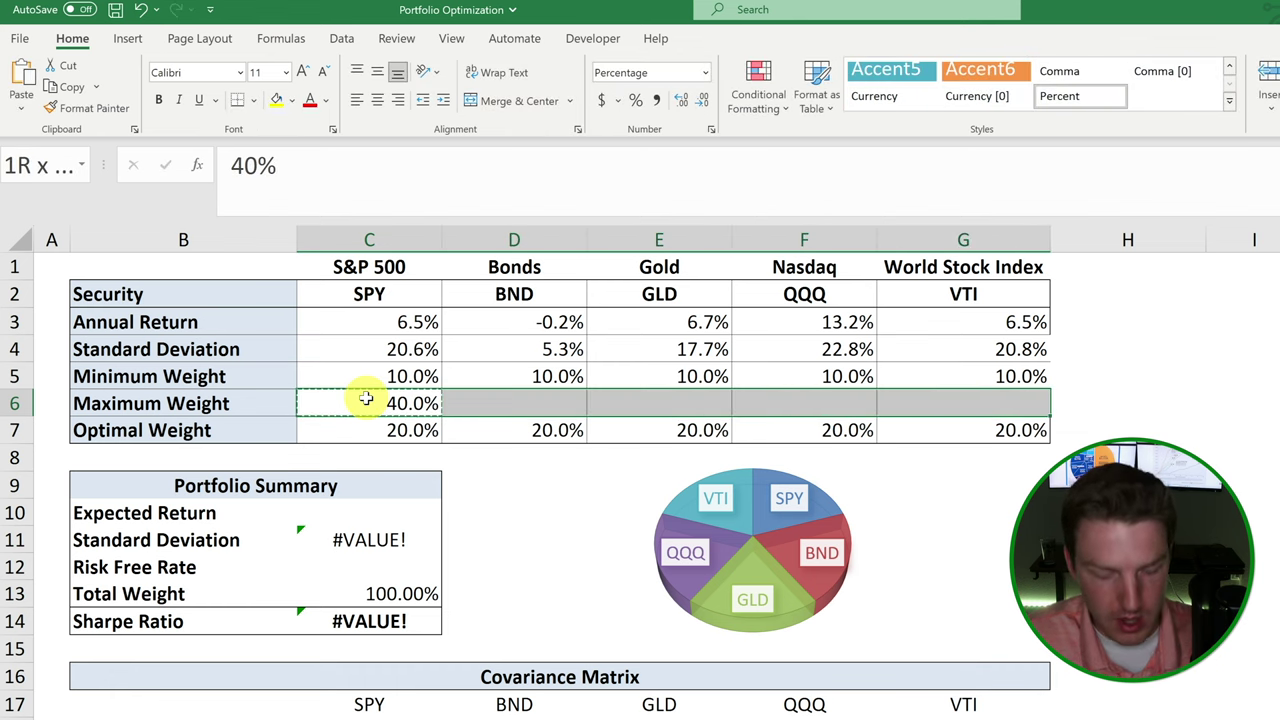
pyautogui.hotkey('ctrl', 'v')
pyautogui.click(1194, 403)
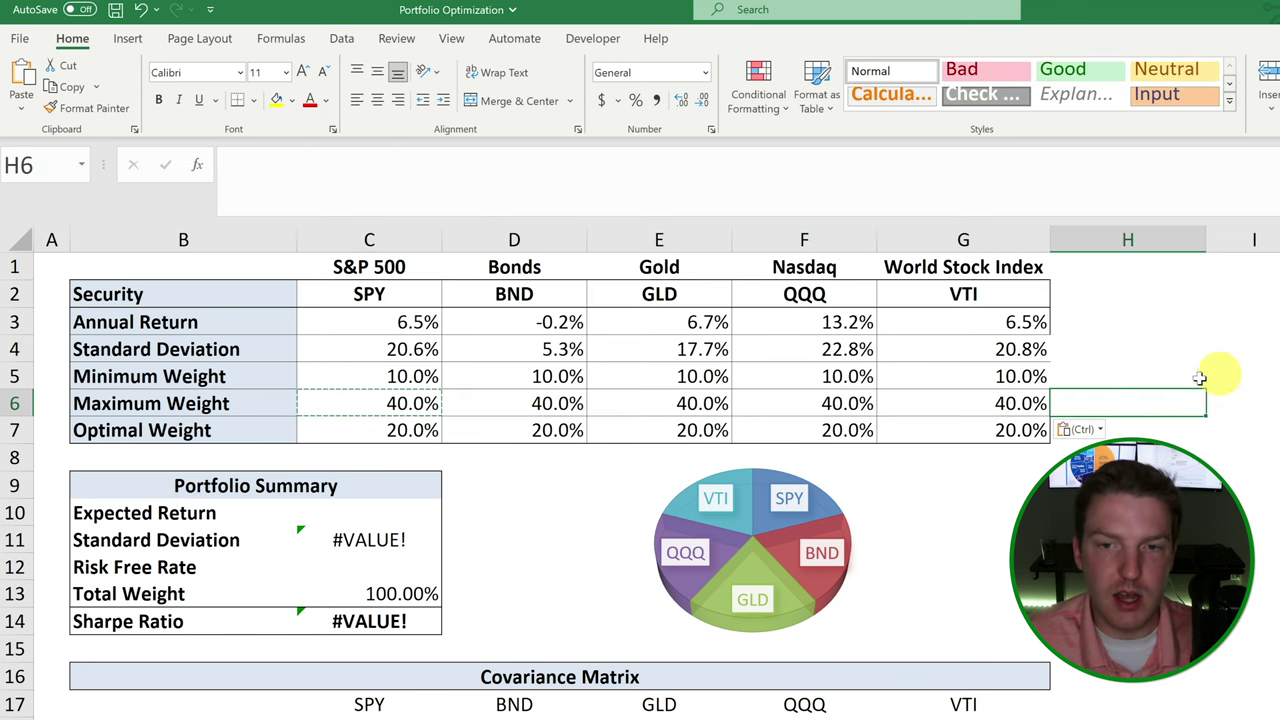
pyautogui.click(820, 552)
pyautogui.press('Escape')
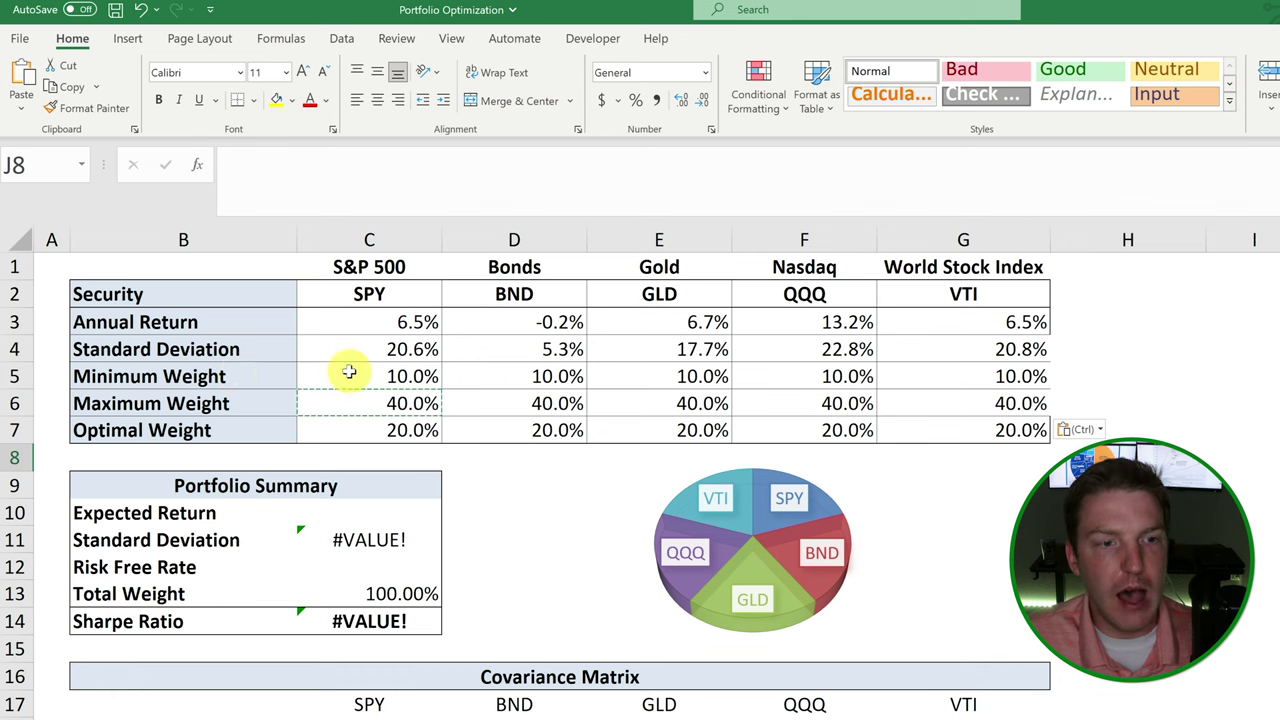
# Review the minimum, maximum and optimal weight rows together with the Sharpe ratio cell and the weights pie chart
pyautogui.moveTo(250, 376); pyautogui.dragTo(1020, 375)
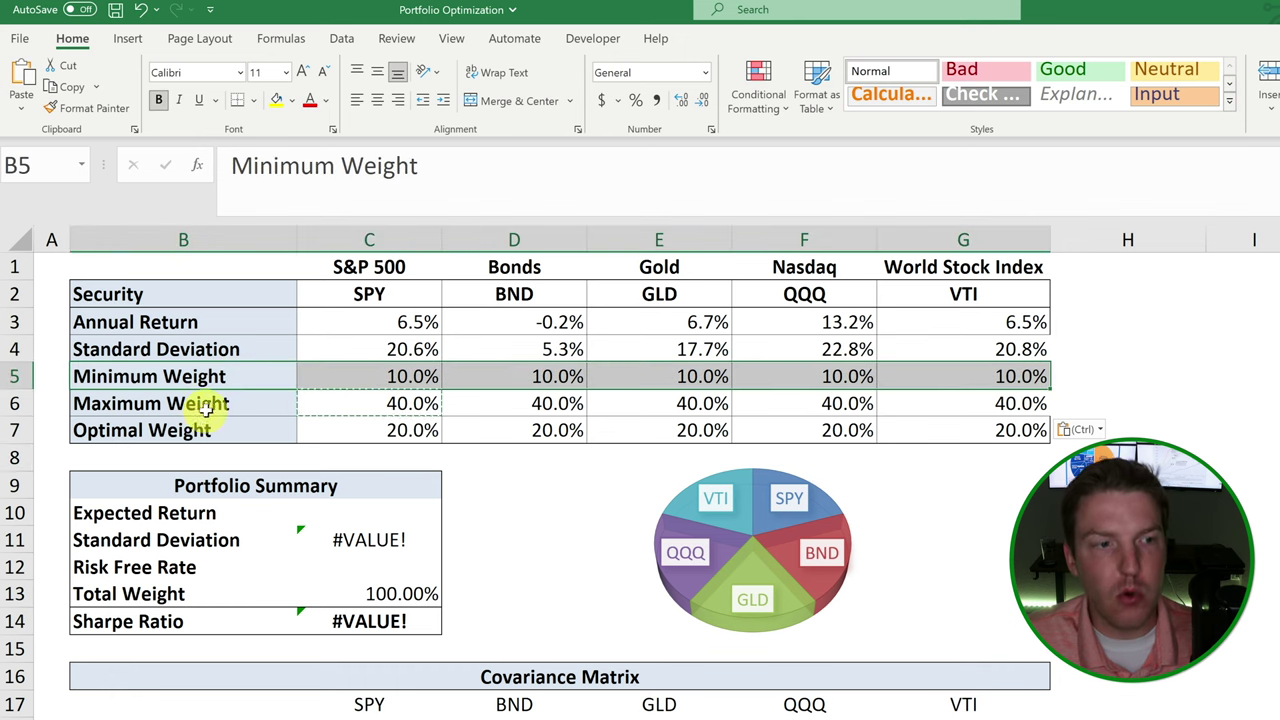
pyautogui.moveTo(205, 405); pyautogui.dragTo(1000, 394)
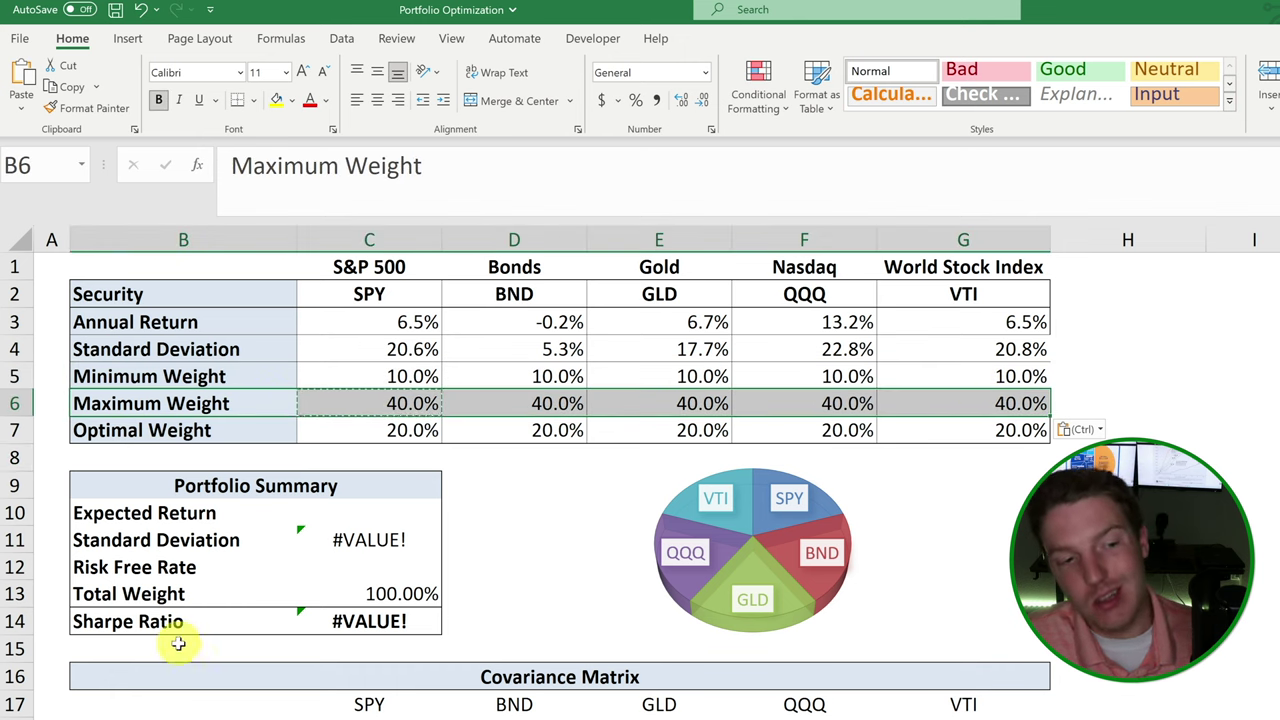
pyautogui.moveTo(180, 622); pyautogui.dragTo(330, 620)
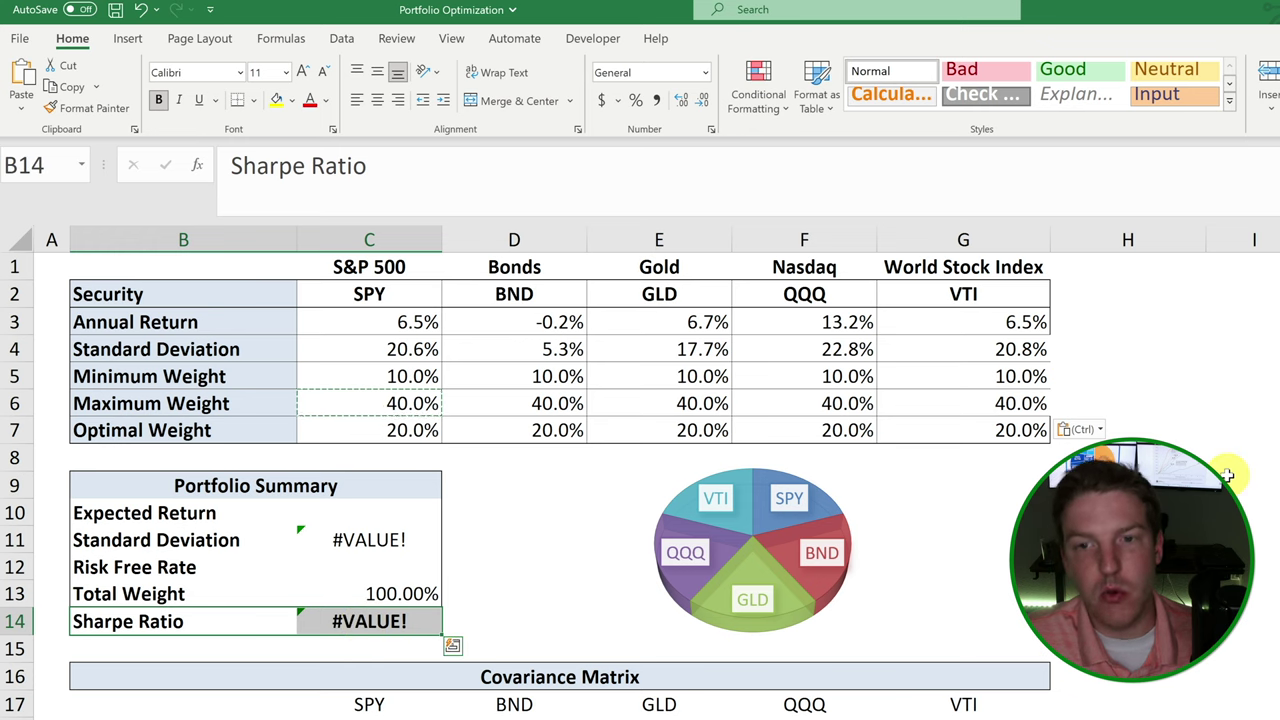
pyautogui.click(1188, 354)
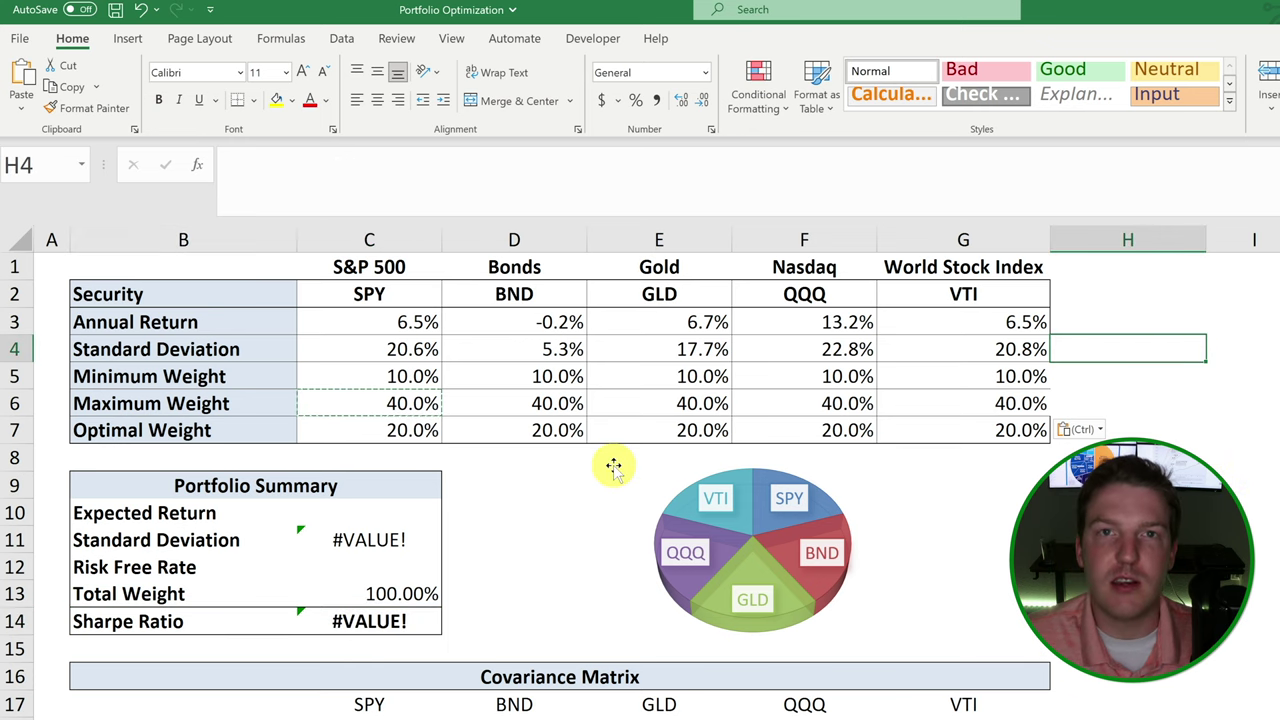
pyautogui.moveTo(180, 430); pyautogui.dragTo(1000, 428)
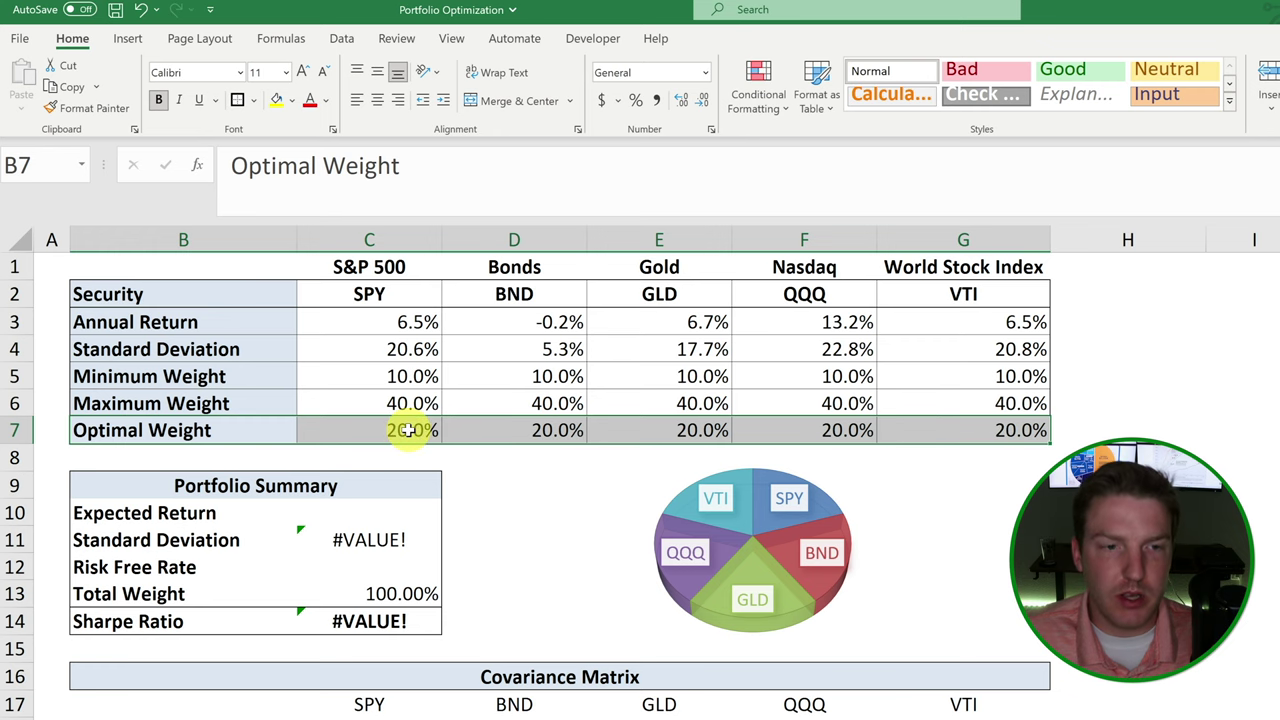
pyautogui.moveTo(407, 430); pyautogui.dragTo(1025, 430)
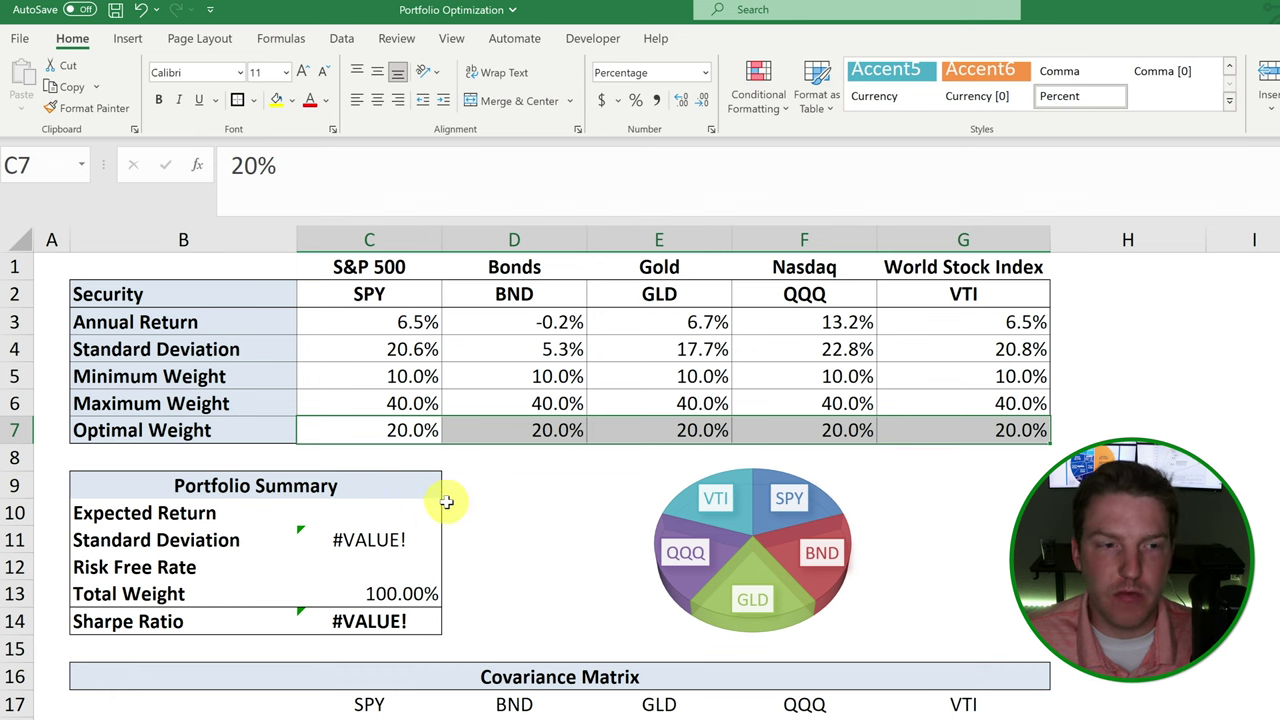
pyautogui.click(528, 471)
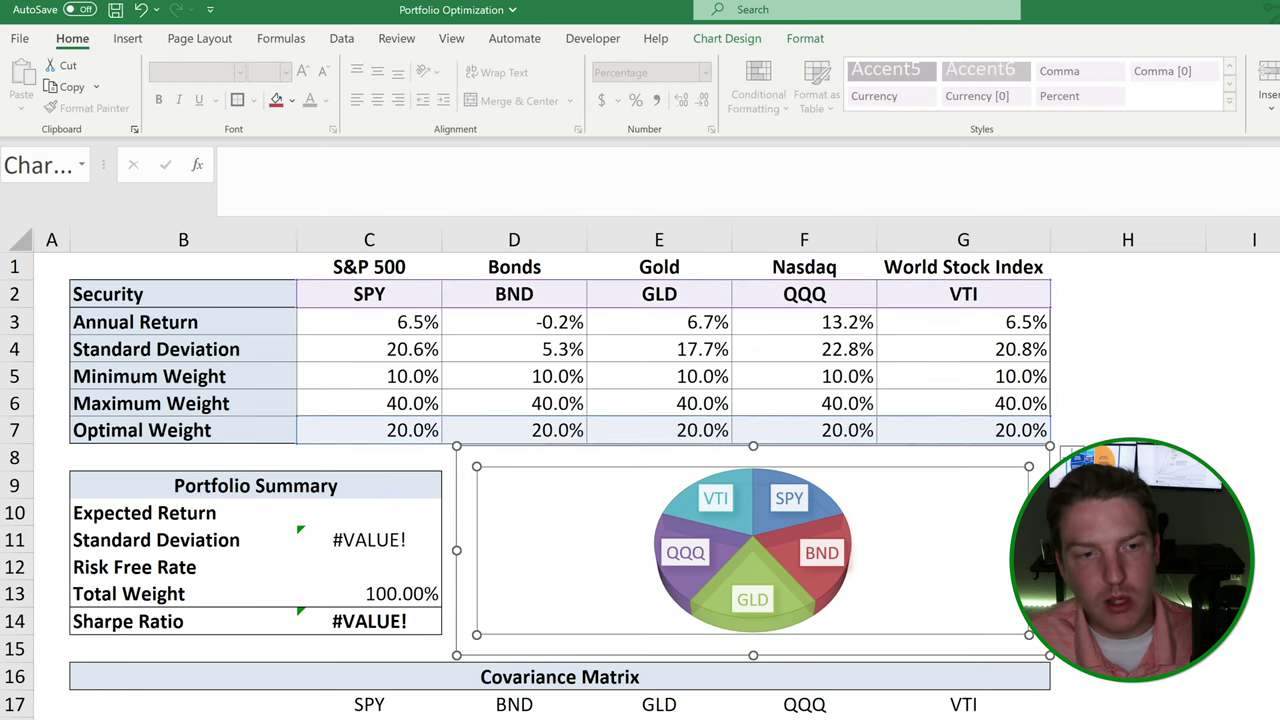
pyautogui.press('Escape')
# Examine the portfolio standard deviation cell and the covariance matrix's headings, row labels and empty body C18:G22
pyautogui.moveTo(176, 543); pyautogui.dragTo(318, 544)
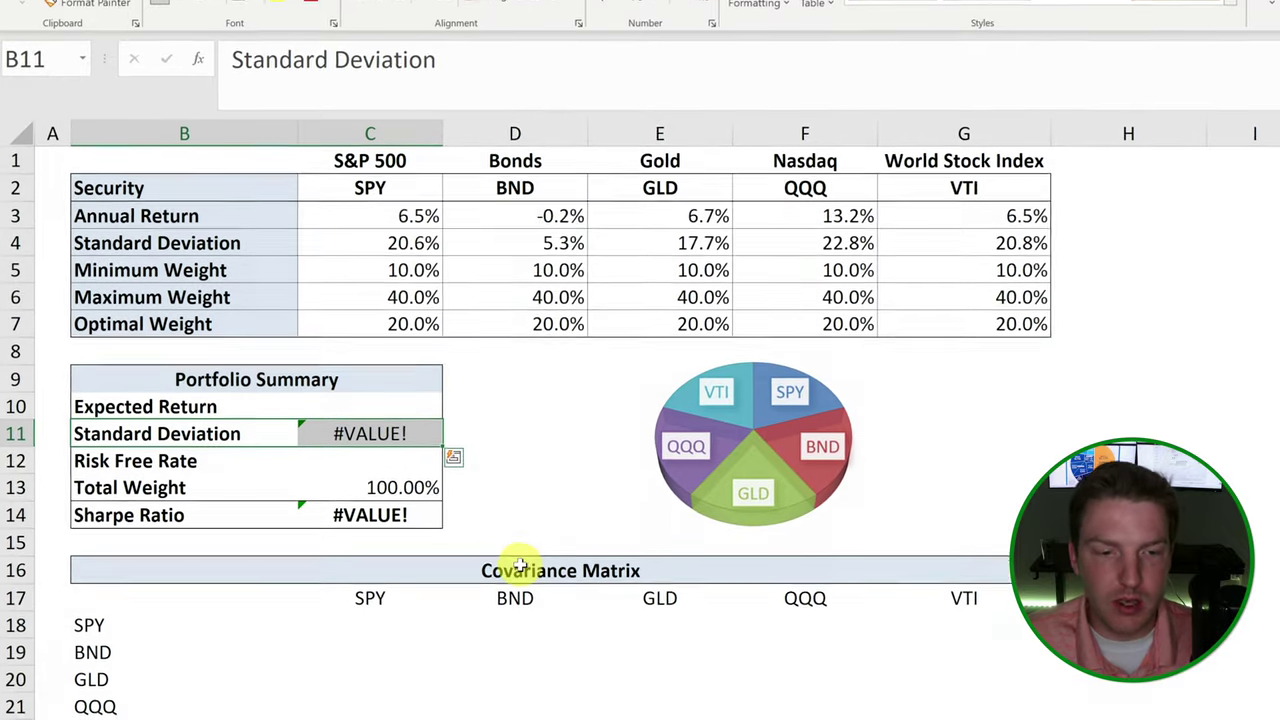
pyautogui.click(520, 567)
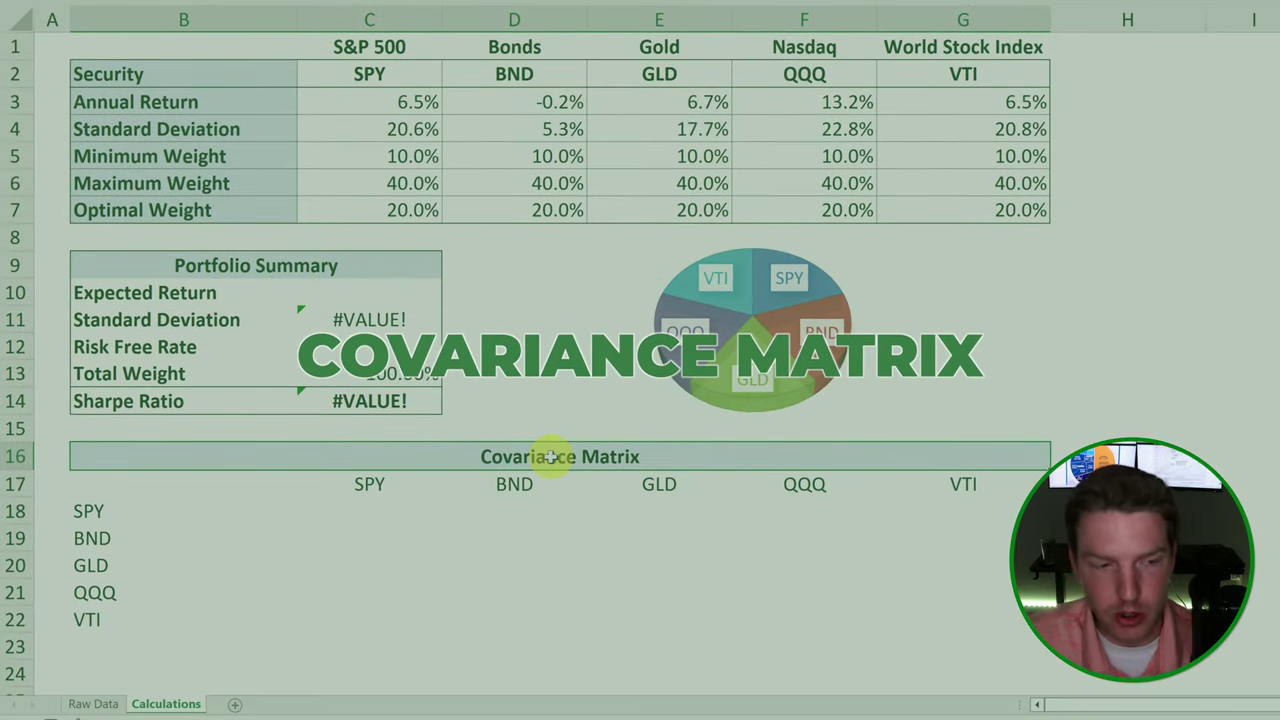
pyautogui.moveTo(400, 486); pyautogui.dragTo(977, 490)
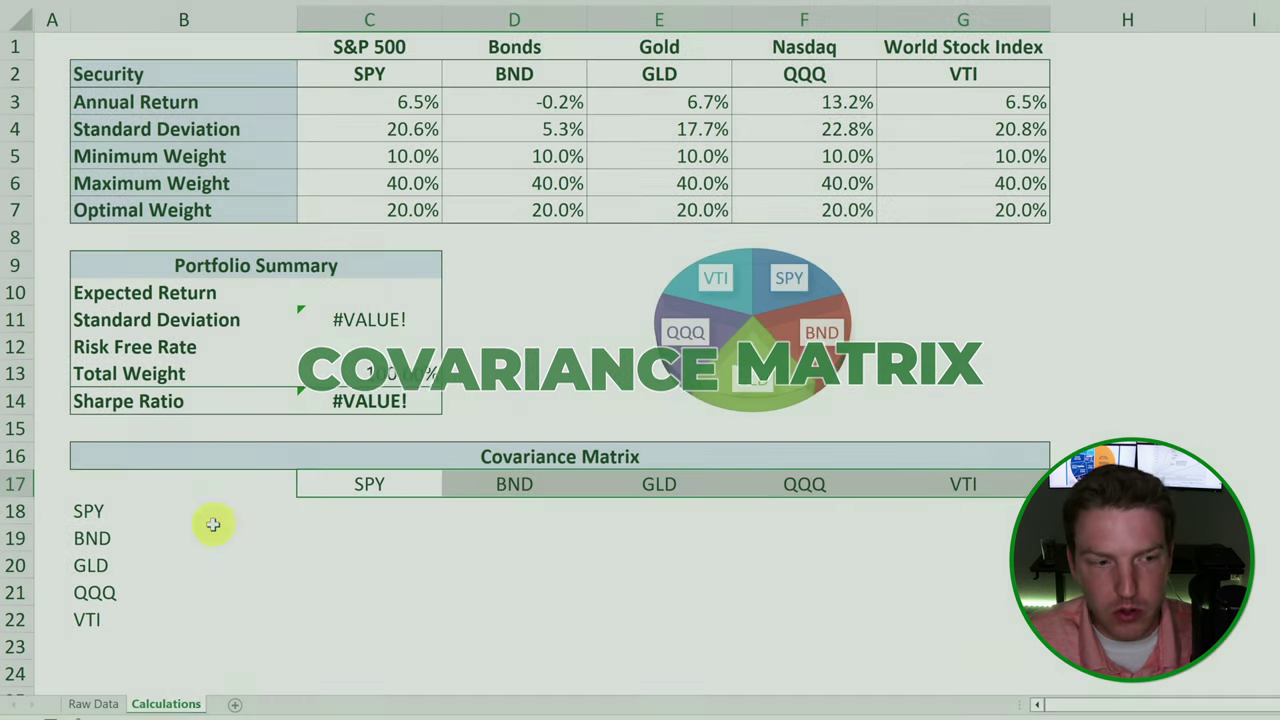
pyautogui.moveTo(213, 524); pyautogui.dragTo(143, 623)
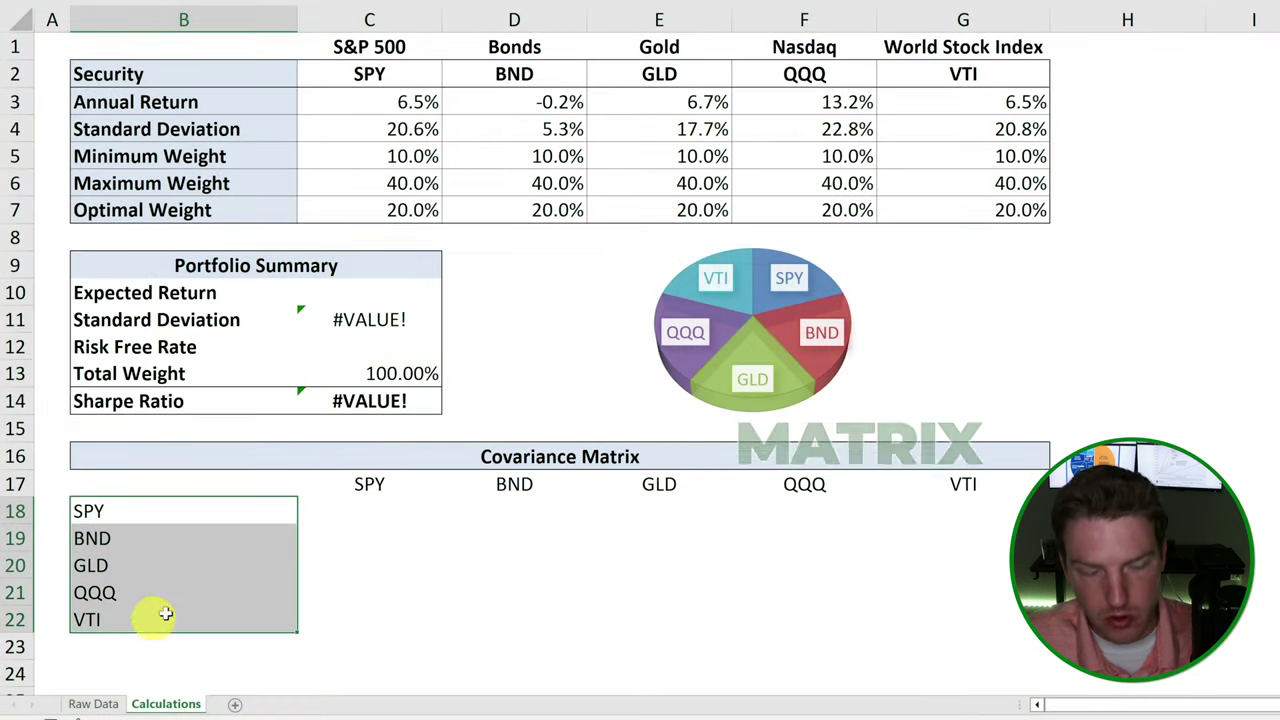
pyautogui.moveTo(357, 514); pyautogui.dragTo(1022, 622)
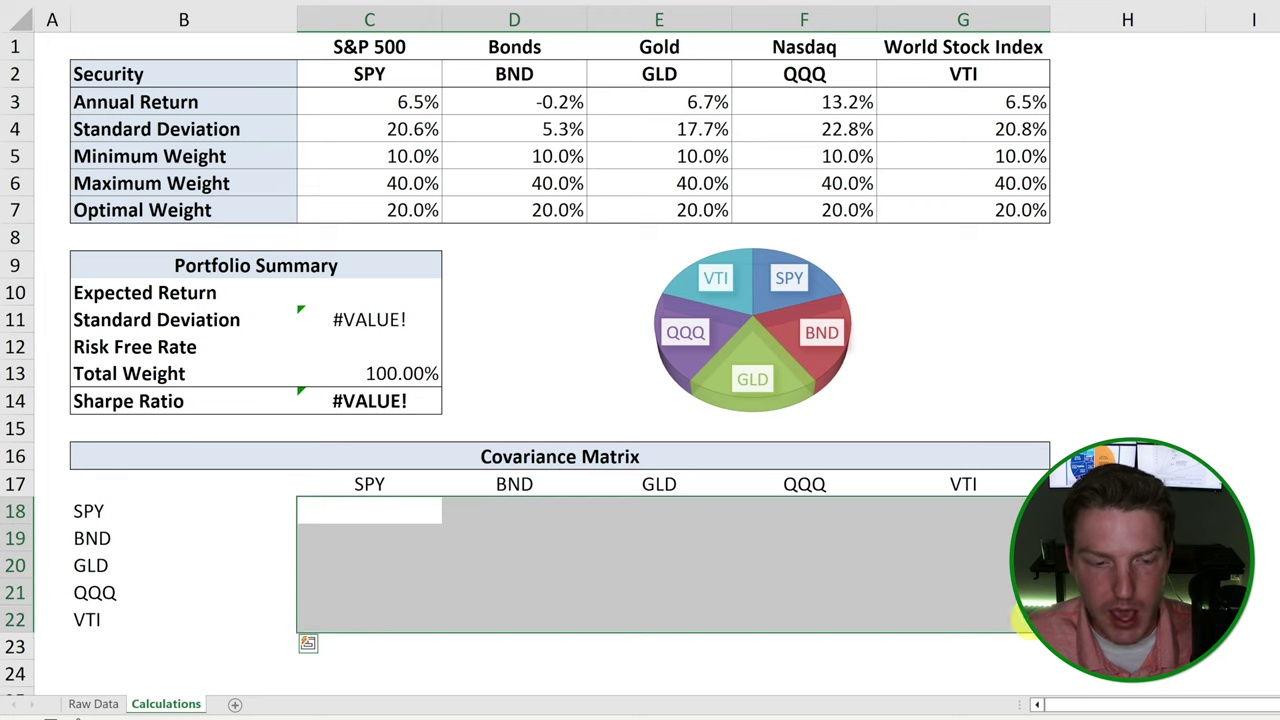
pyautogui.click(395, 396)
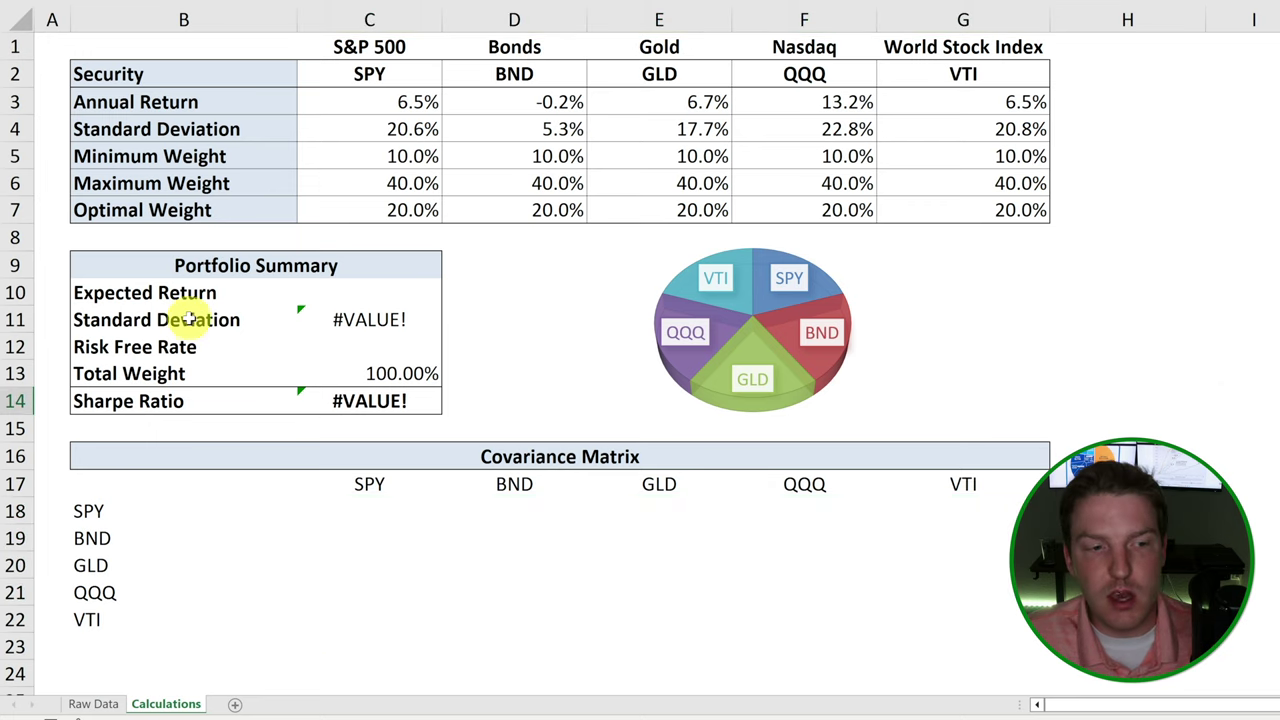
pyautogui.click(532, 457)
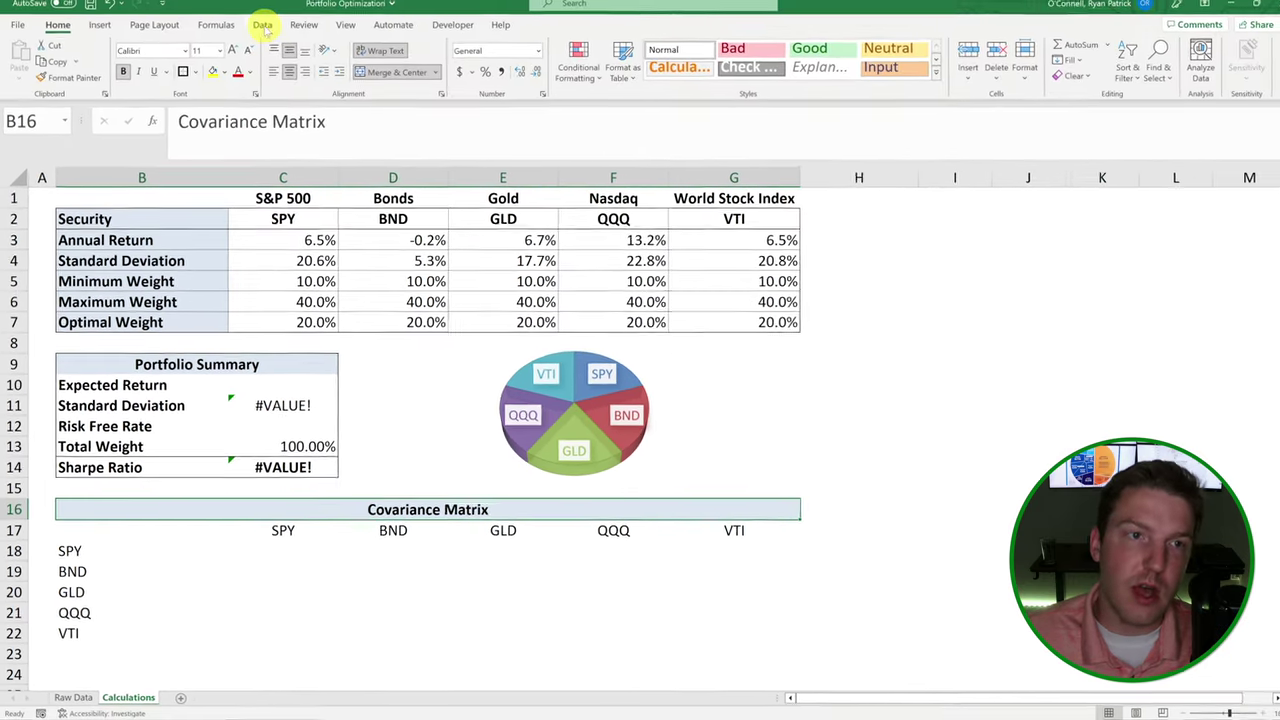
# Check in the Excel add-ins list that Analysis ToolPak and Solver Add-in are enabled, and accept the list
pyautogui.click(262, 26)
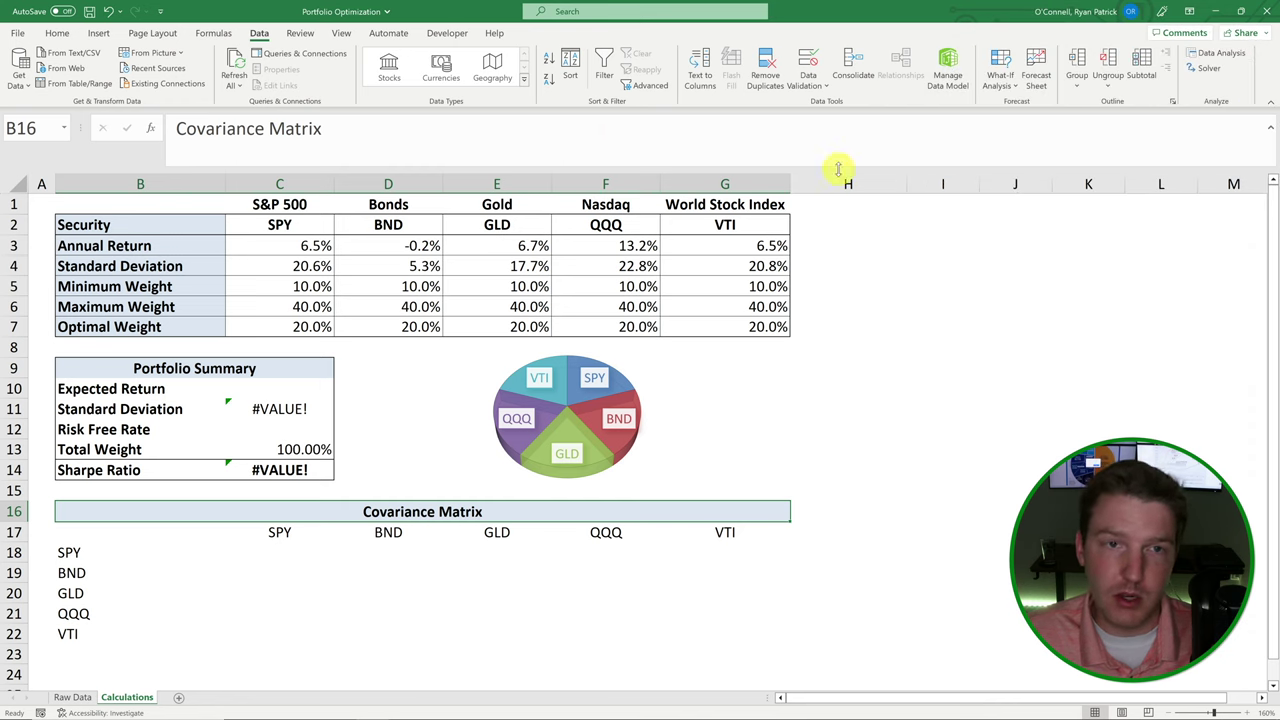
pyautogui.rightClick(443, 33)
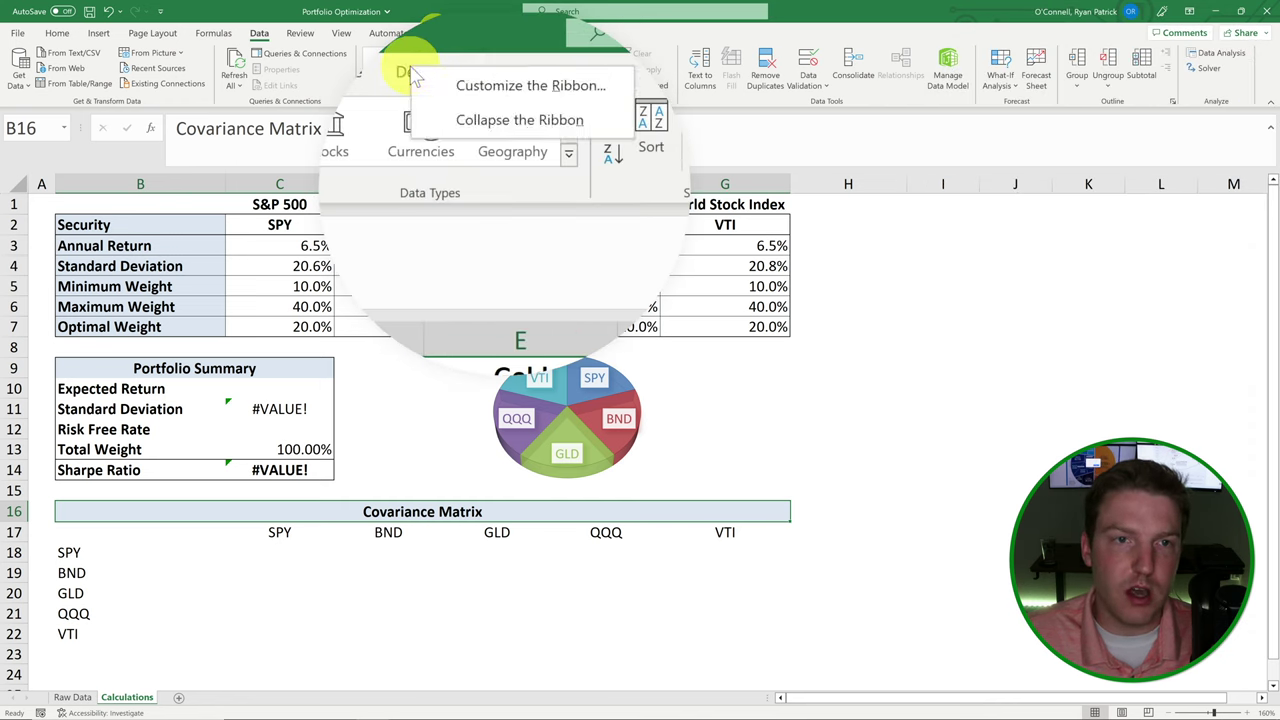
pyautogui.click(490, 50)
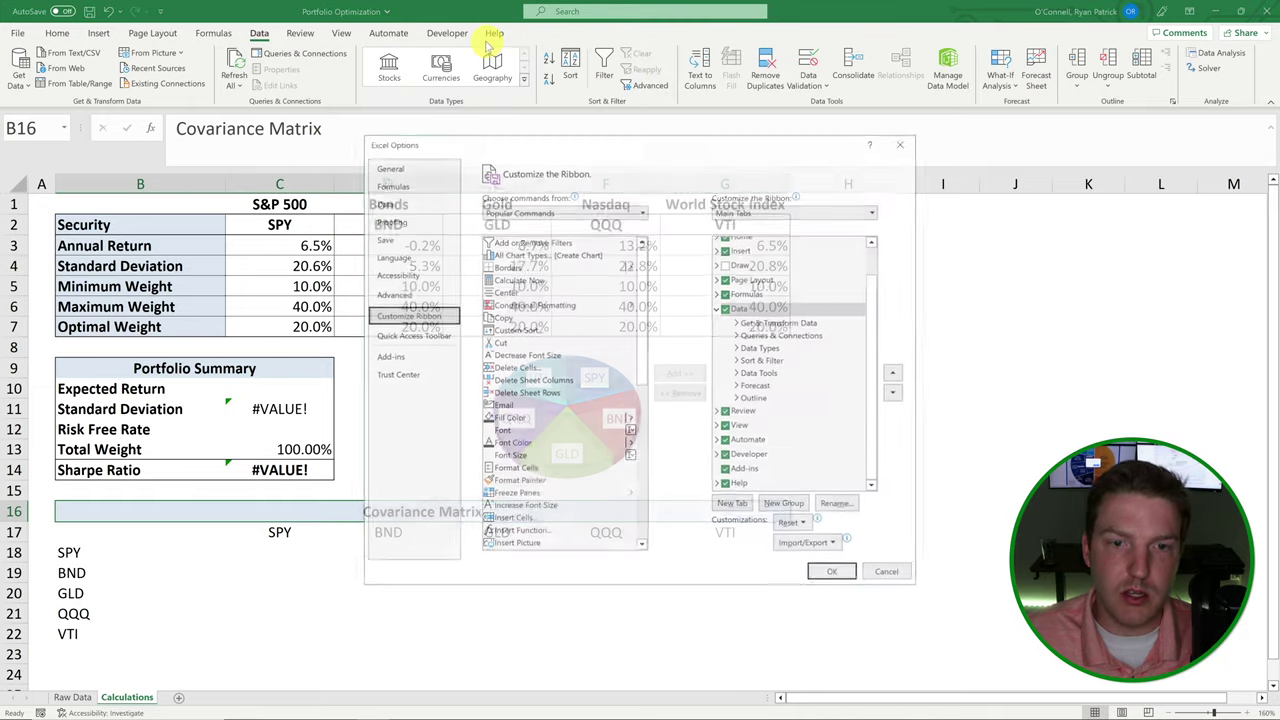
pyautogui.click(387, 356)
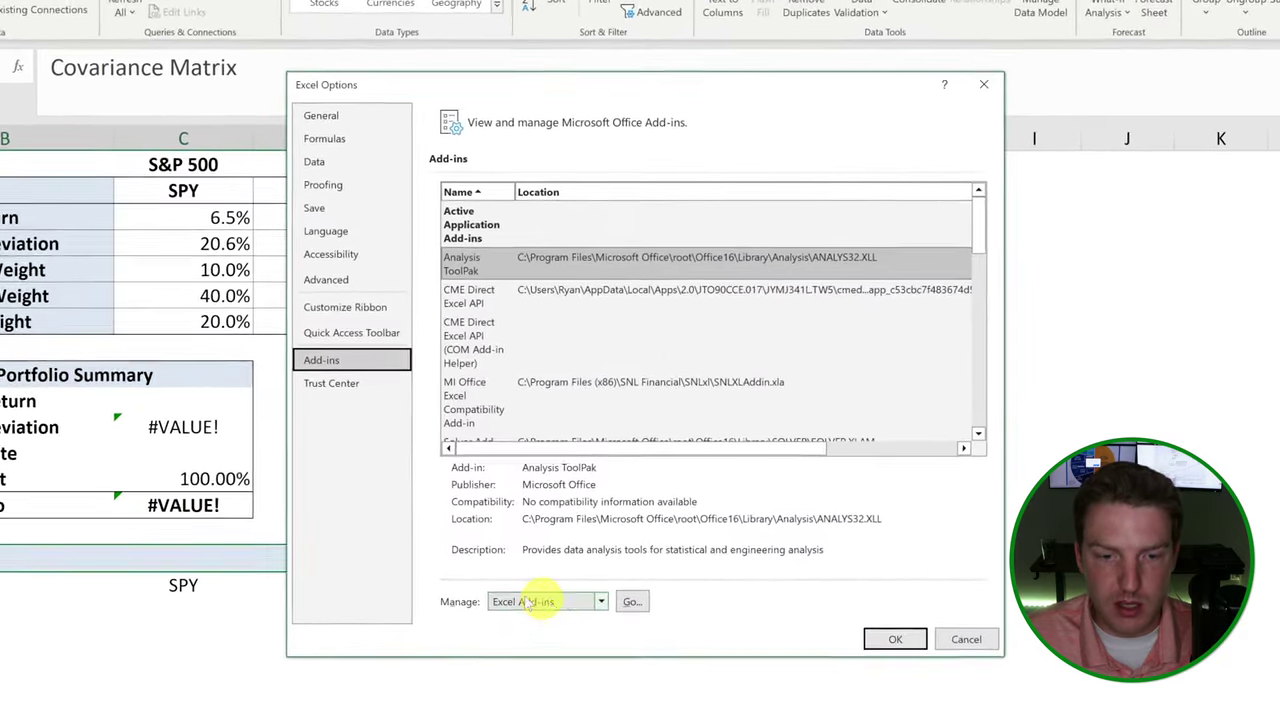
pyautogui.click(600, 610)
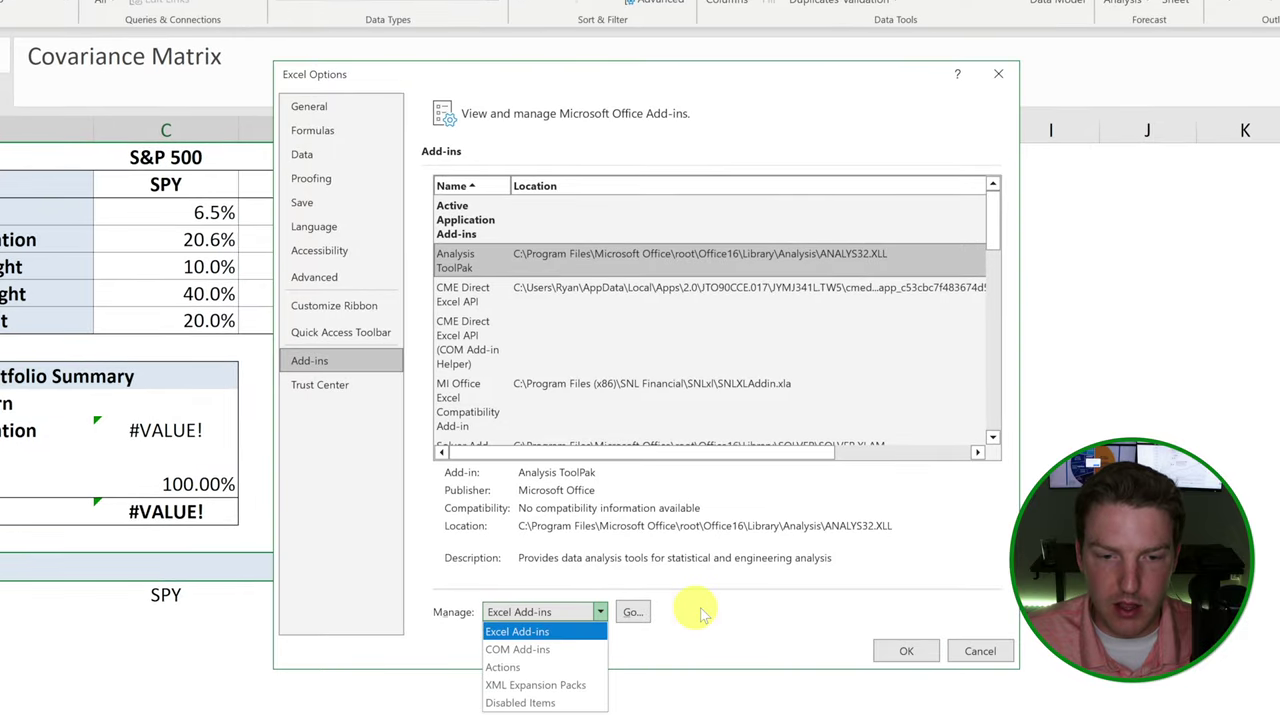
pyautogui.click(690, 610)
pyautogui.click(631, 612)
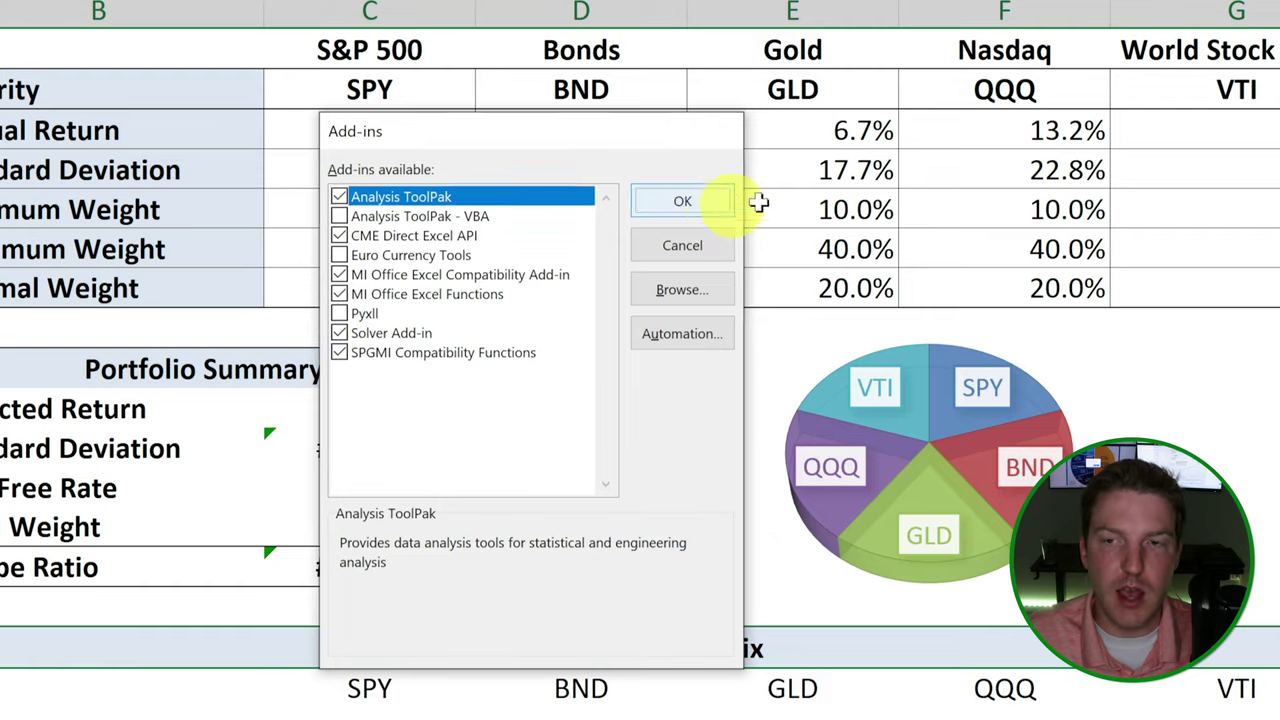
pyautogui.click(722, 201)
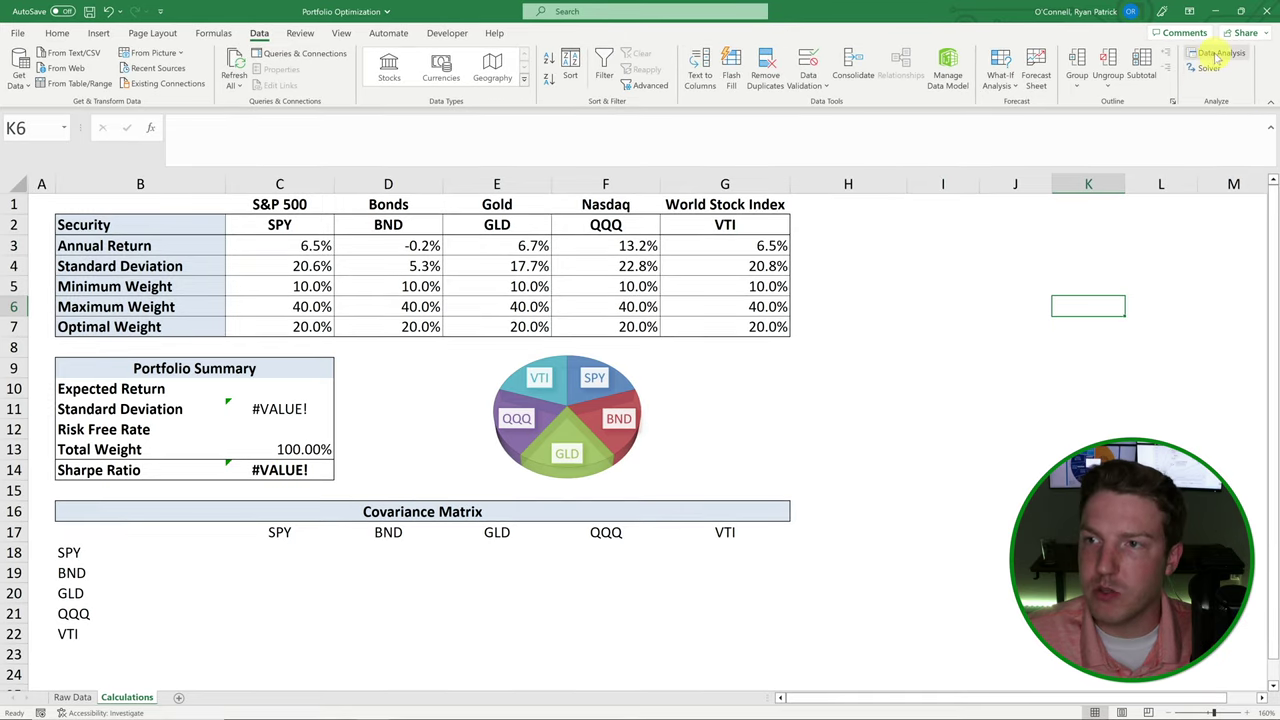
# Start the Covariance analysis tool and use the log normal daily returns H3:L4026 on the Raw Data sheet as its input range
pyautogui.click(1217, 53)
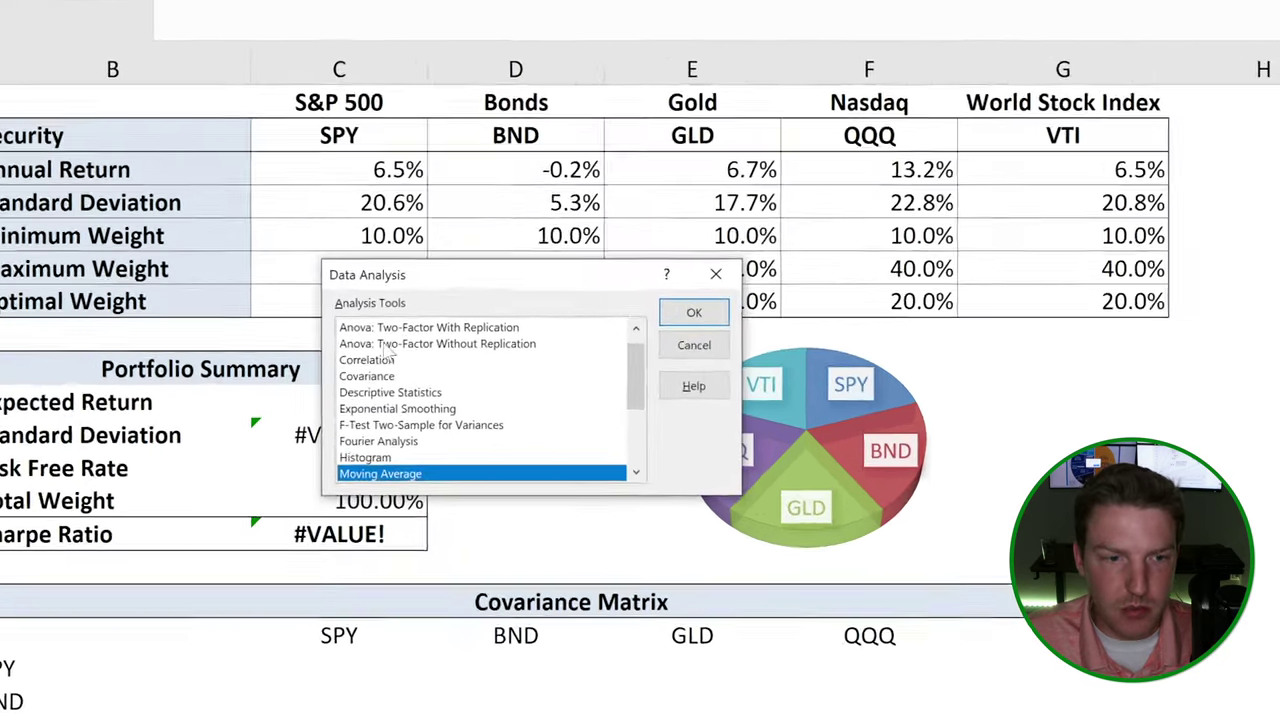
pyautogui.click(262, 379)
pyautogui.click(785, 302)
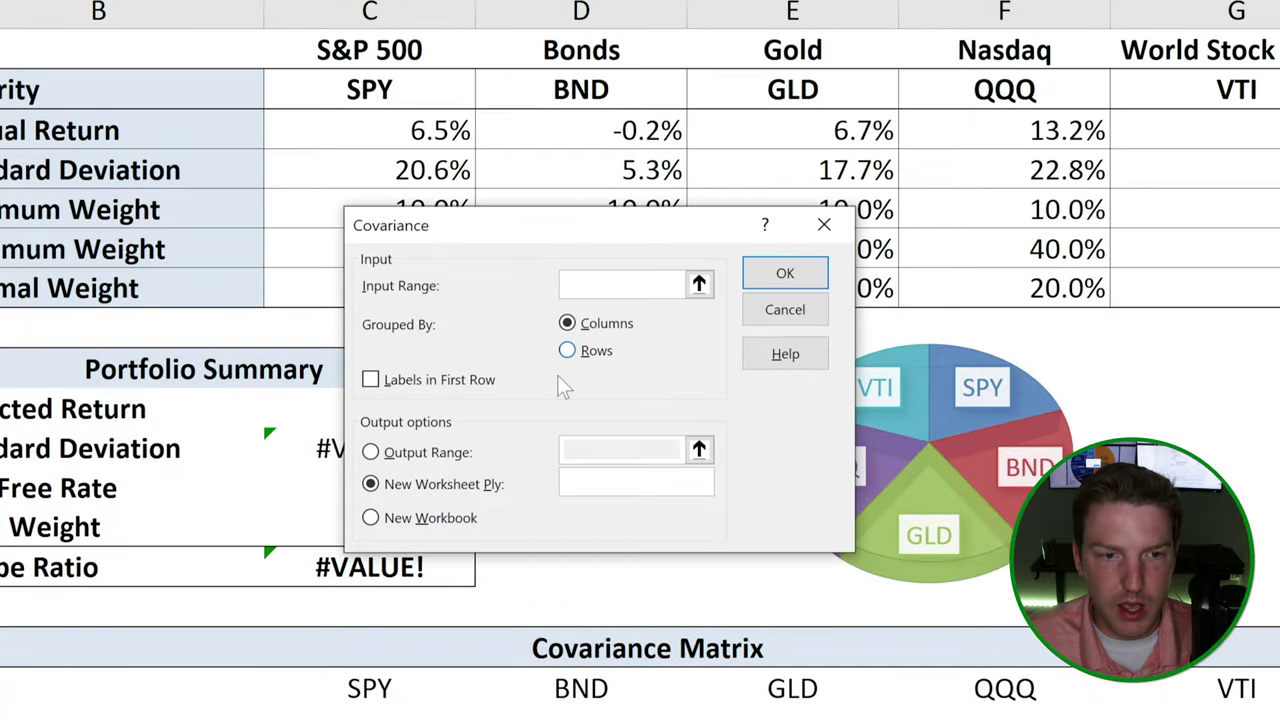
pyautogui.moveTo(429, 235); pyautogui.dragTo(1085, 309)
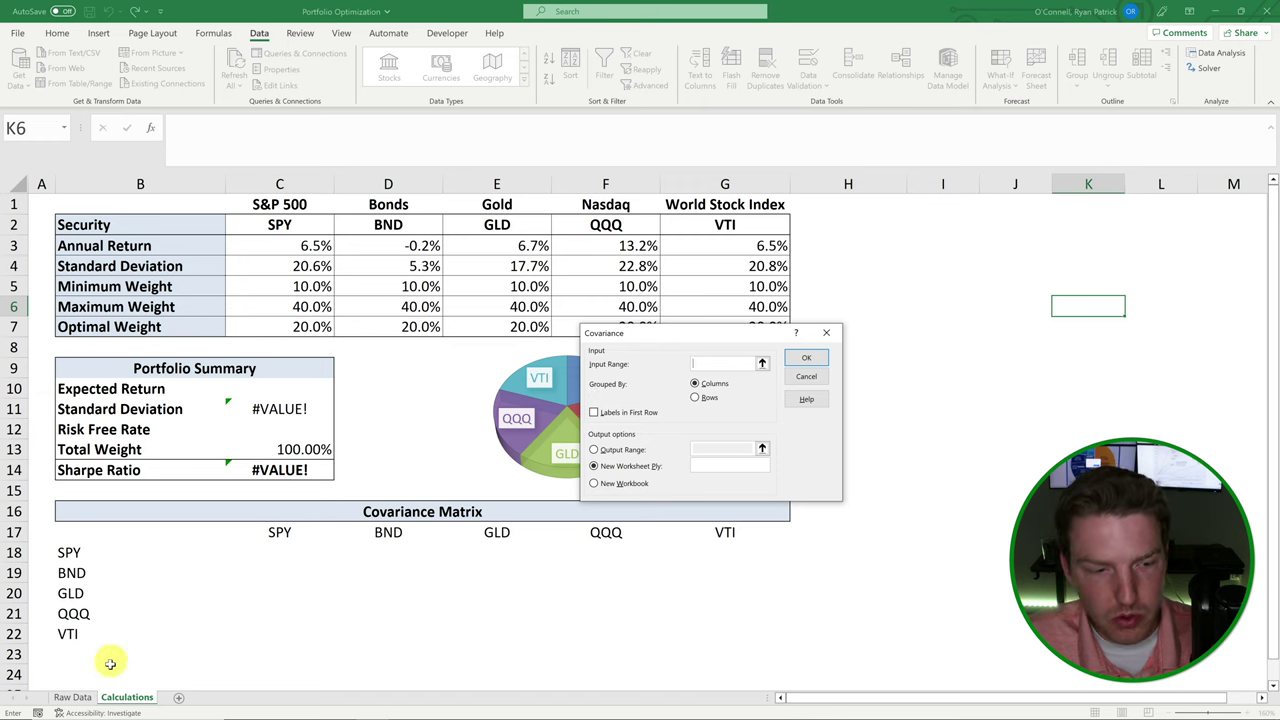
pyautogui.click(74, 697)
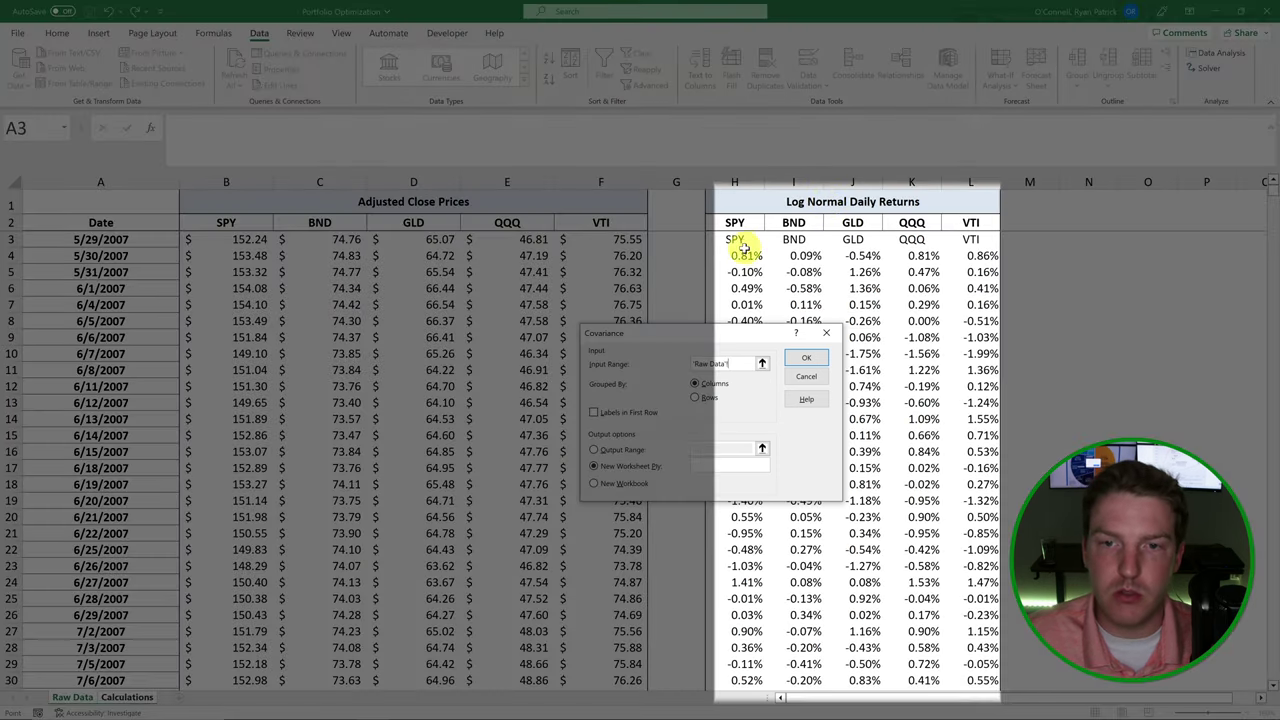
pyautogui.moveTo(735, 238); pyautogui.dragTo(951, 288)
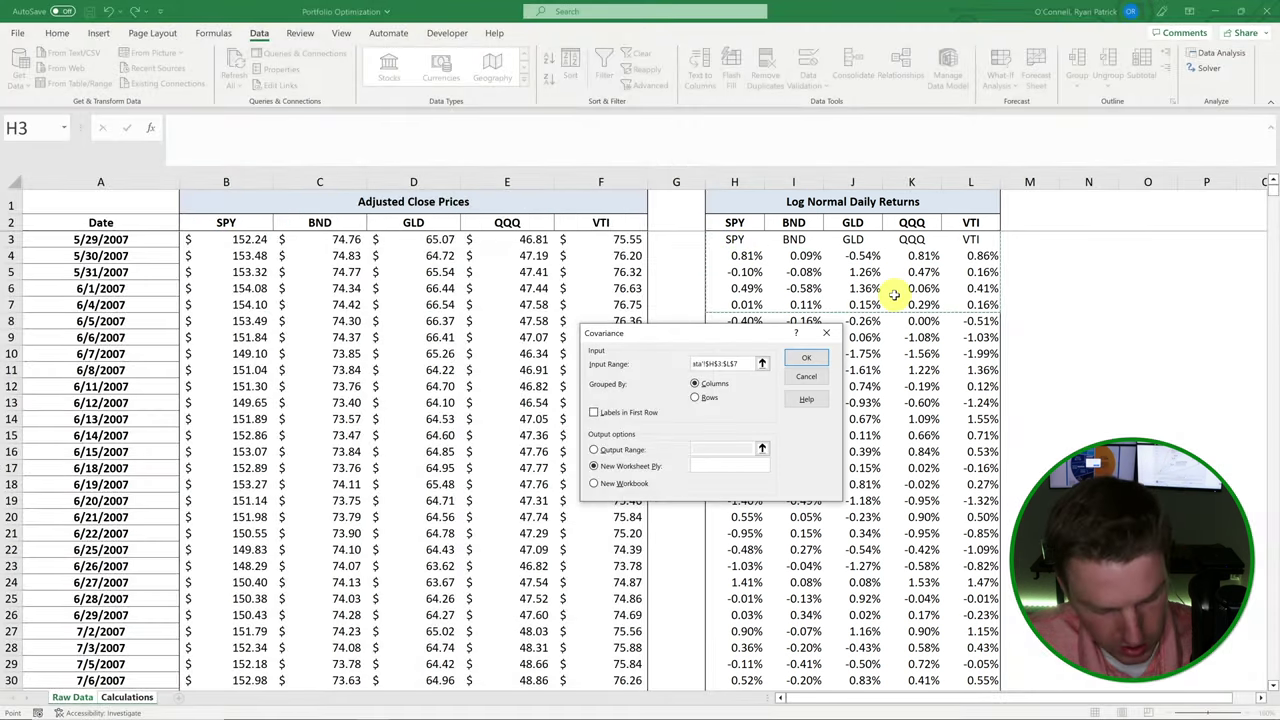
pyautogui.hotkey('ctrl', 'shift', 'Down')
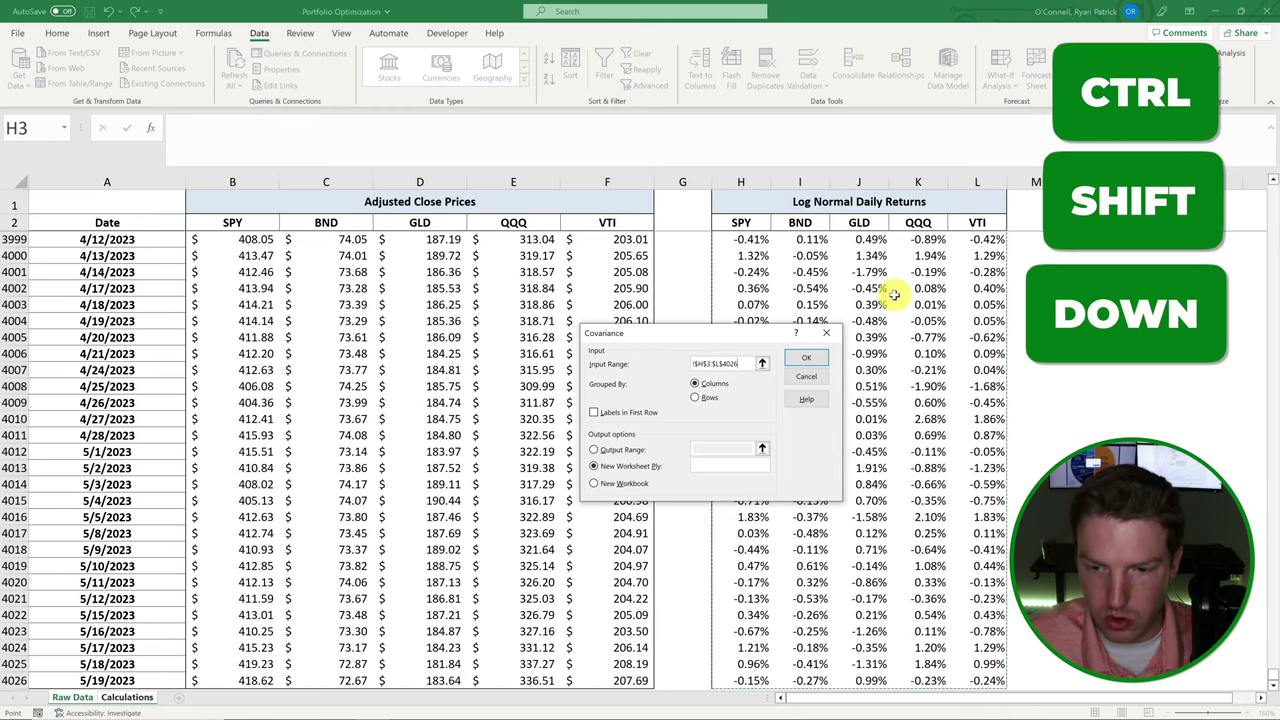
# Generate the covariance output at B17 on the Calculations sheet with labels in the first row, overwriting the existing data
pyautogui.click(594, 412)
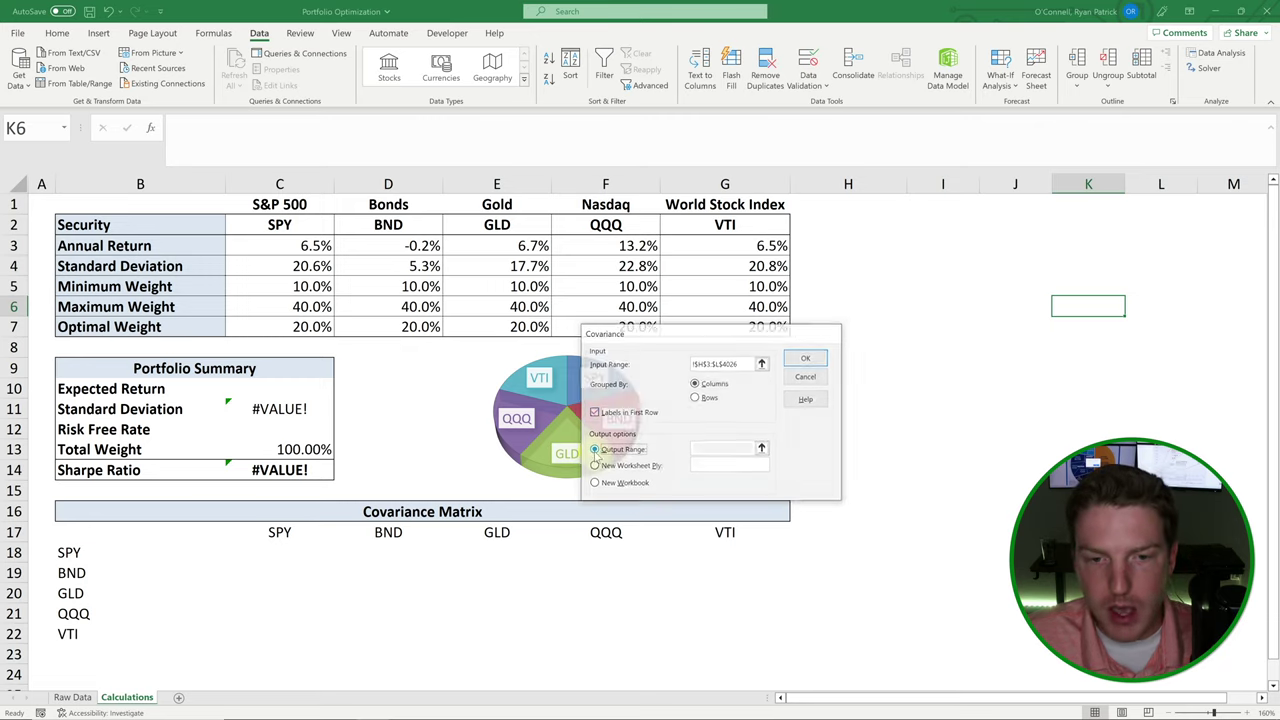
pyautogui.click(600, 452)
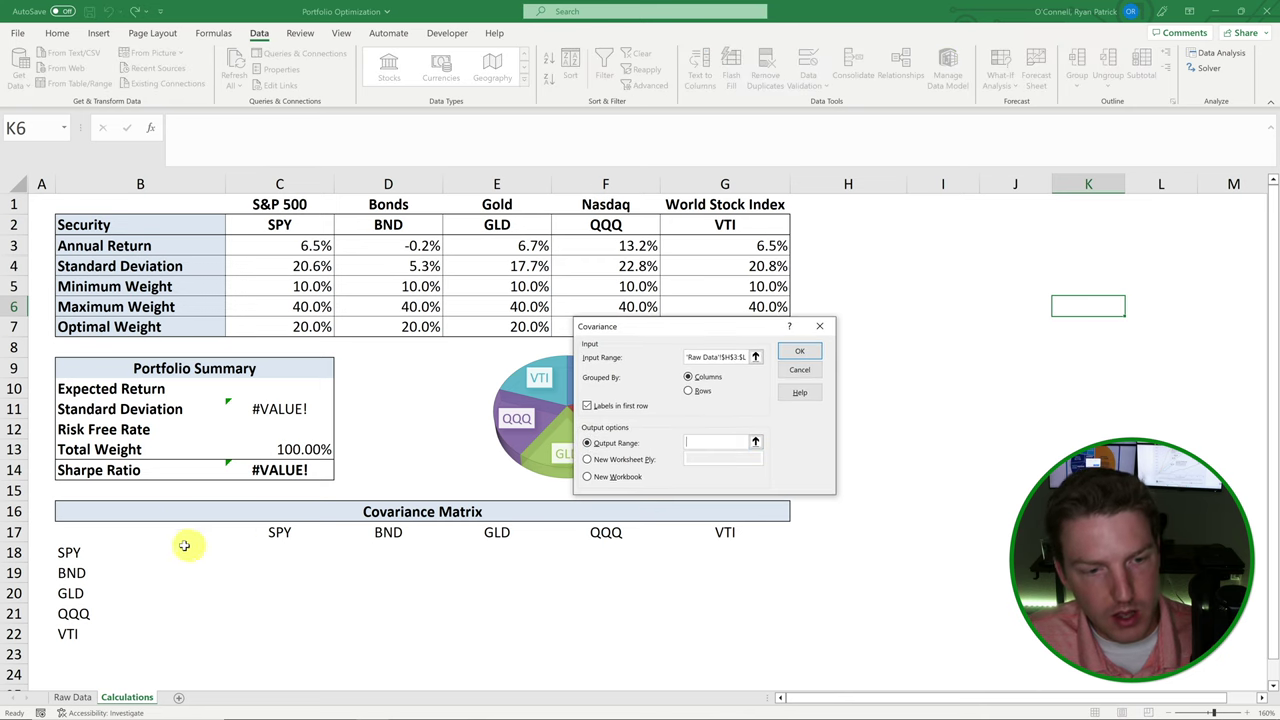
pyautogui.click(75, 534)
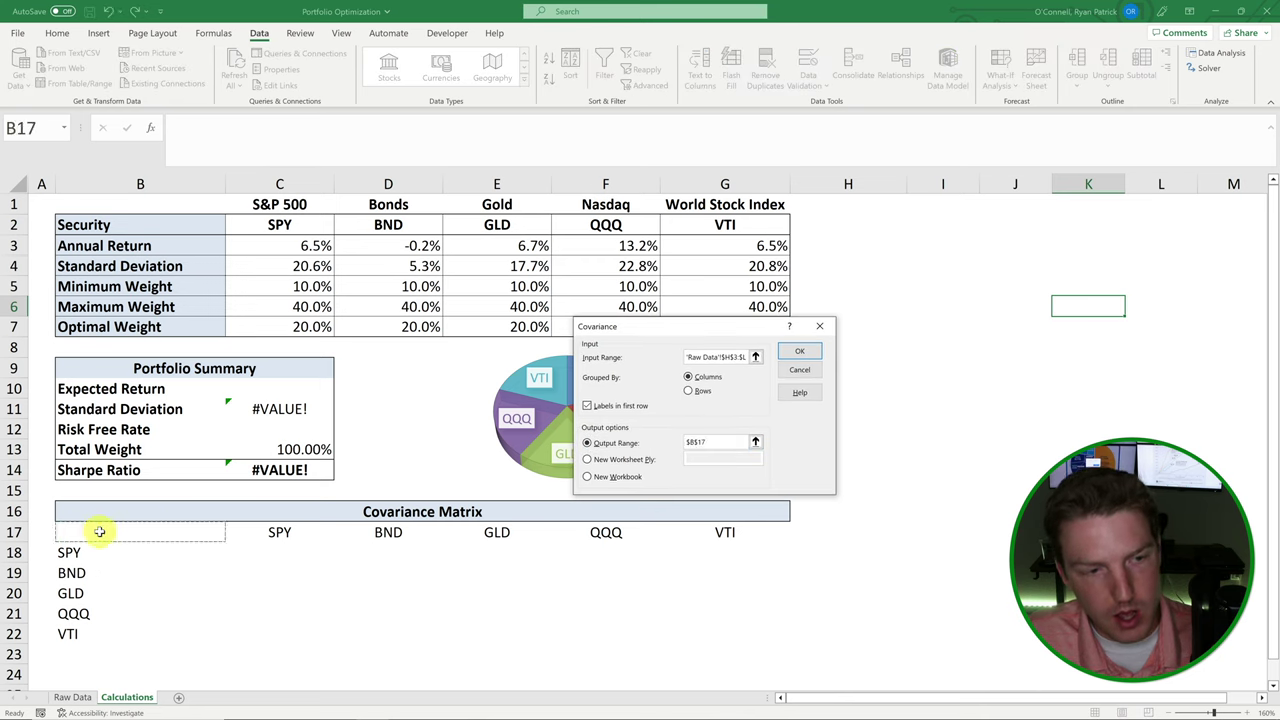
pyautogui.click(801, 354)
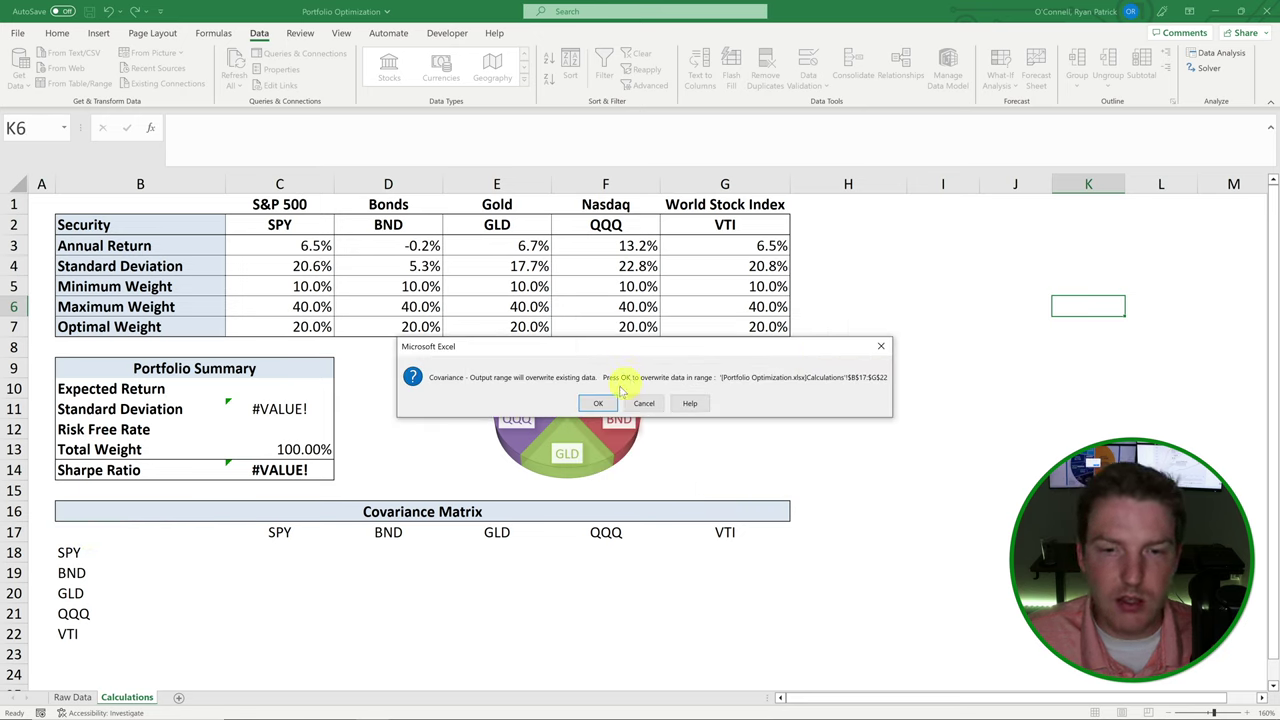
pyautogui.click(595, 404)
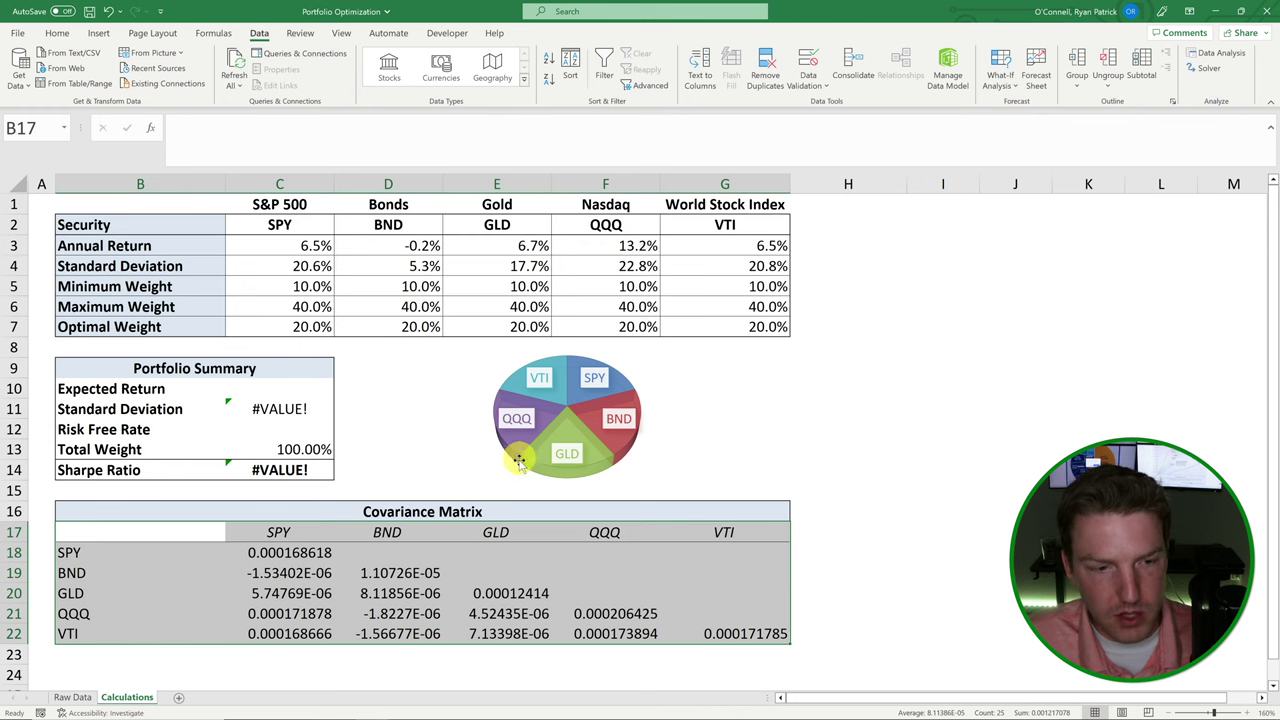
# Compare the SPY/BND covariance in C19 with its empty mirror cell D18, and examine the SPY column values below the diagonal
pyautogui.click(380, 557)
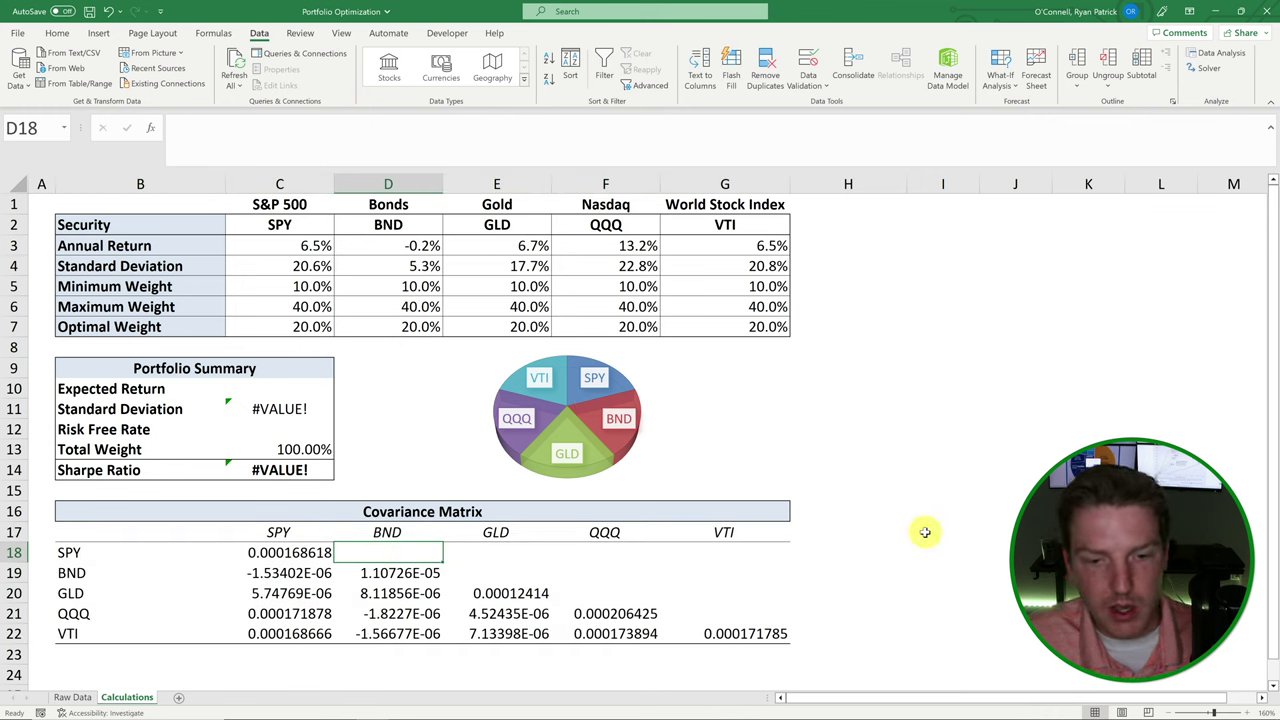
pyautogui.click(250, 574)
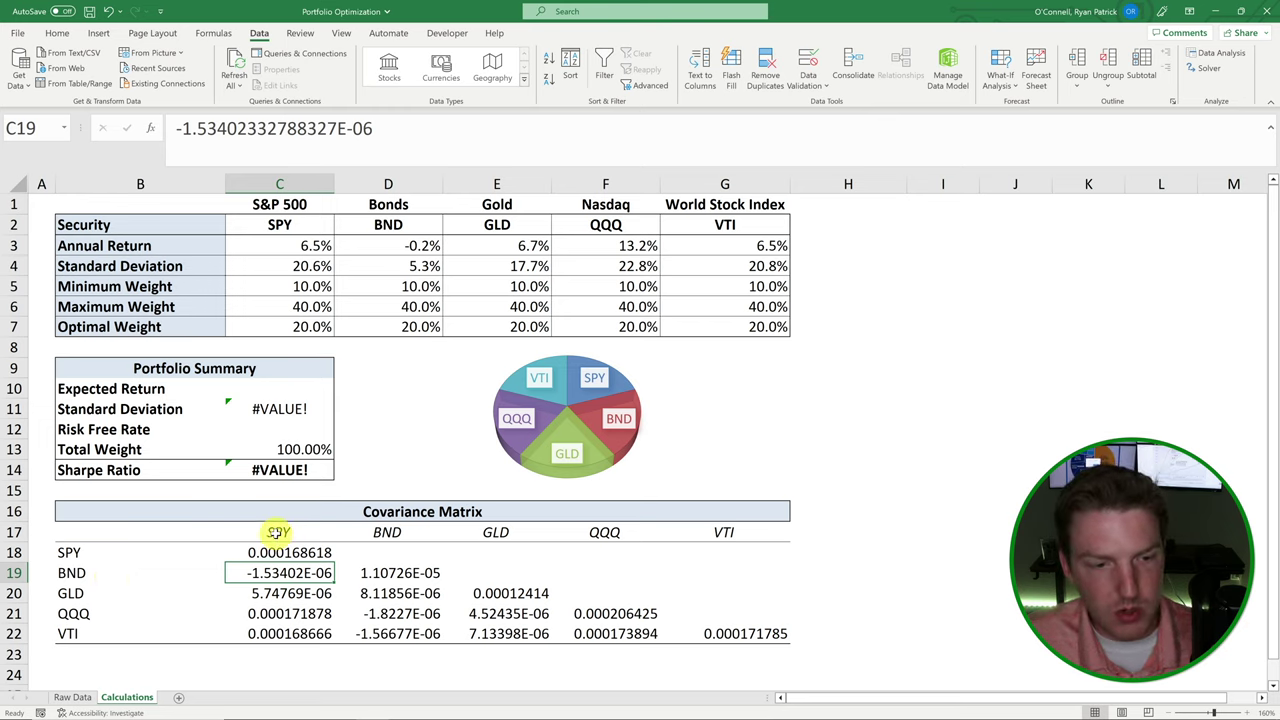
pyautogui.click(278, 532)
pyautogui.click(110, 573)
pyautogui.click(255, 574)
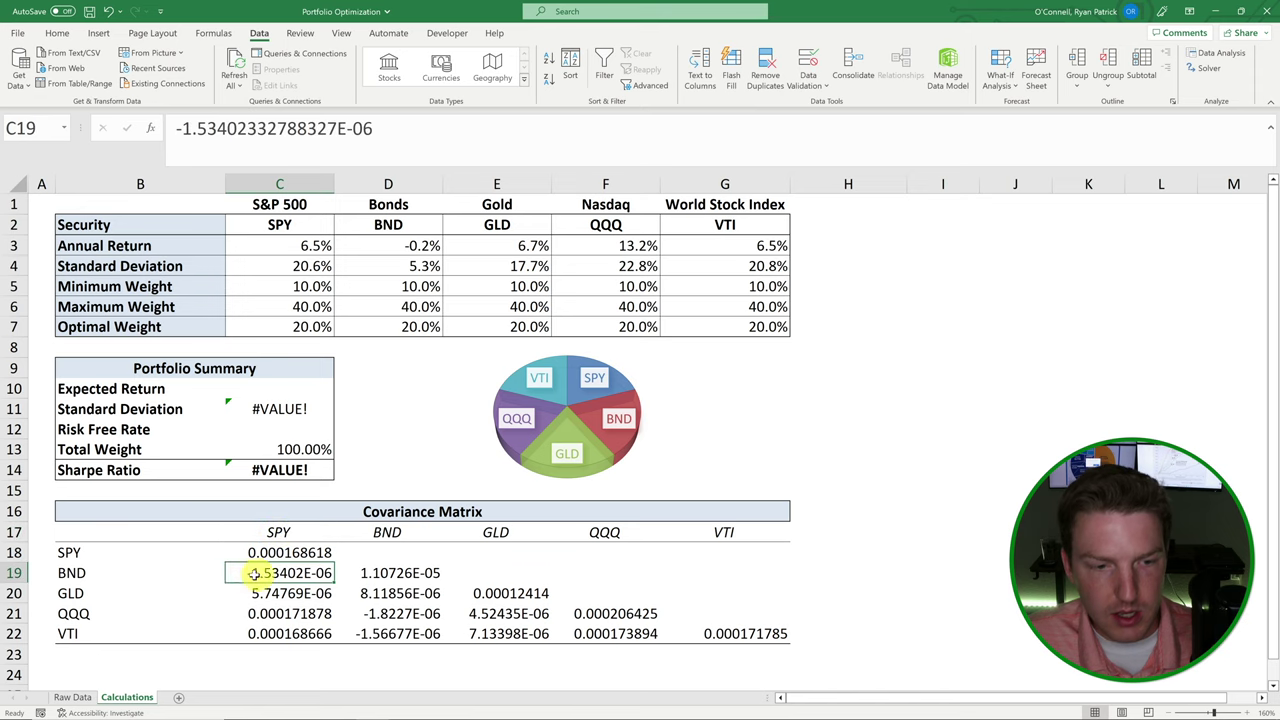
pyautogui.click(380, 553)
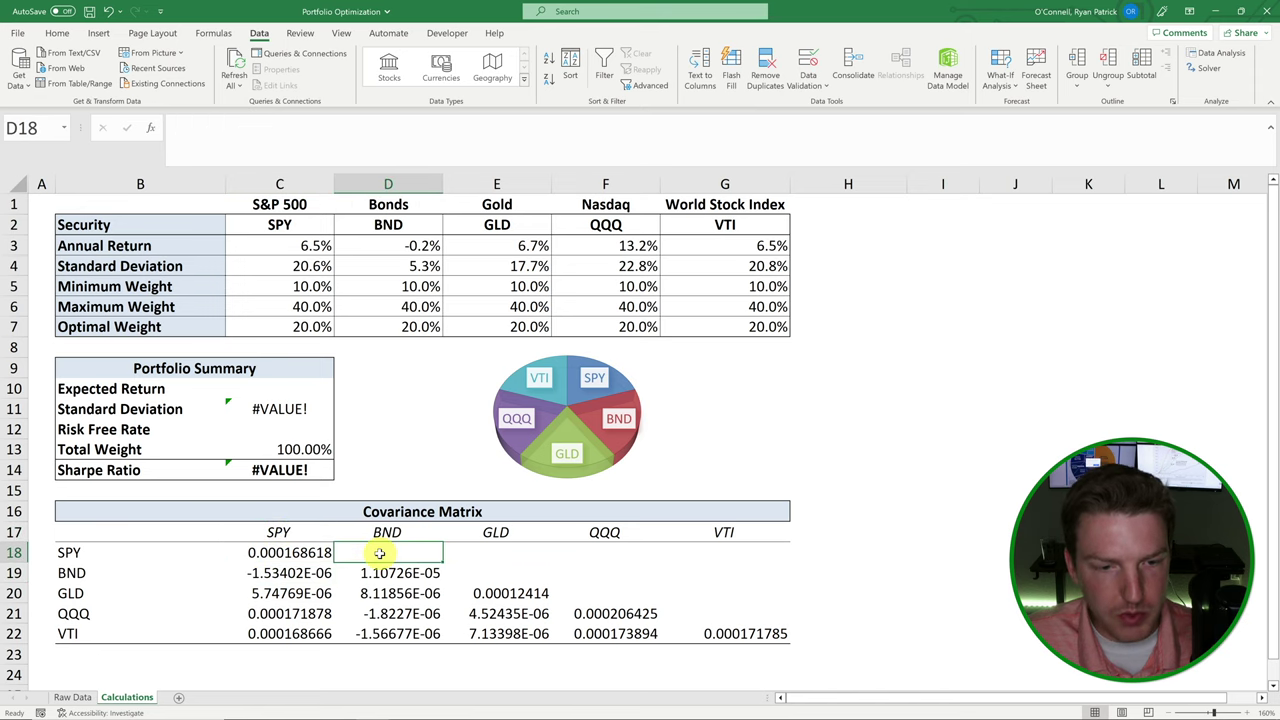
pyautogui.click(389, 533)
pyautogui.click(396, 552)
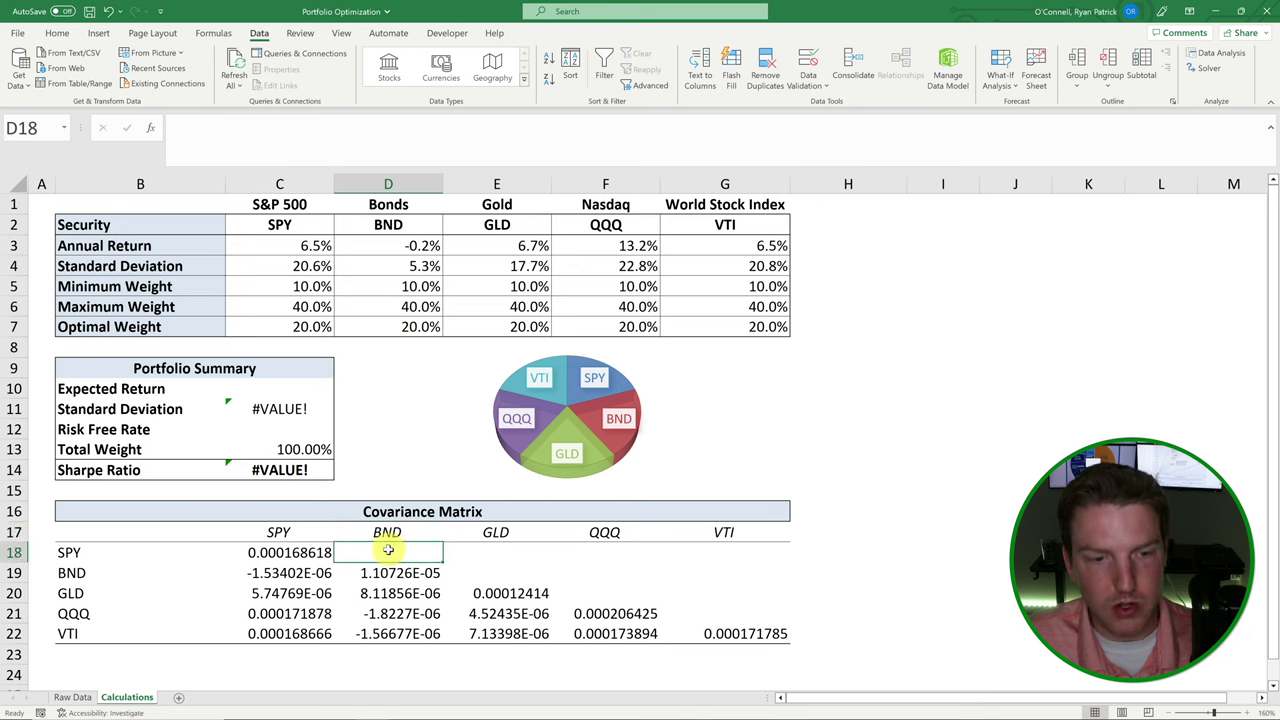
pyautogui.click(91, 555)
pyautogui.moveTo(275, 575); pyautogui.dragTo(290, 632)
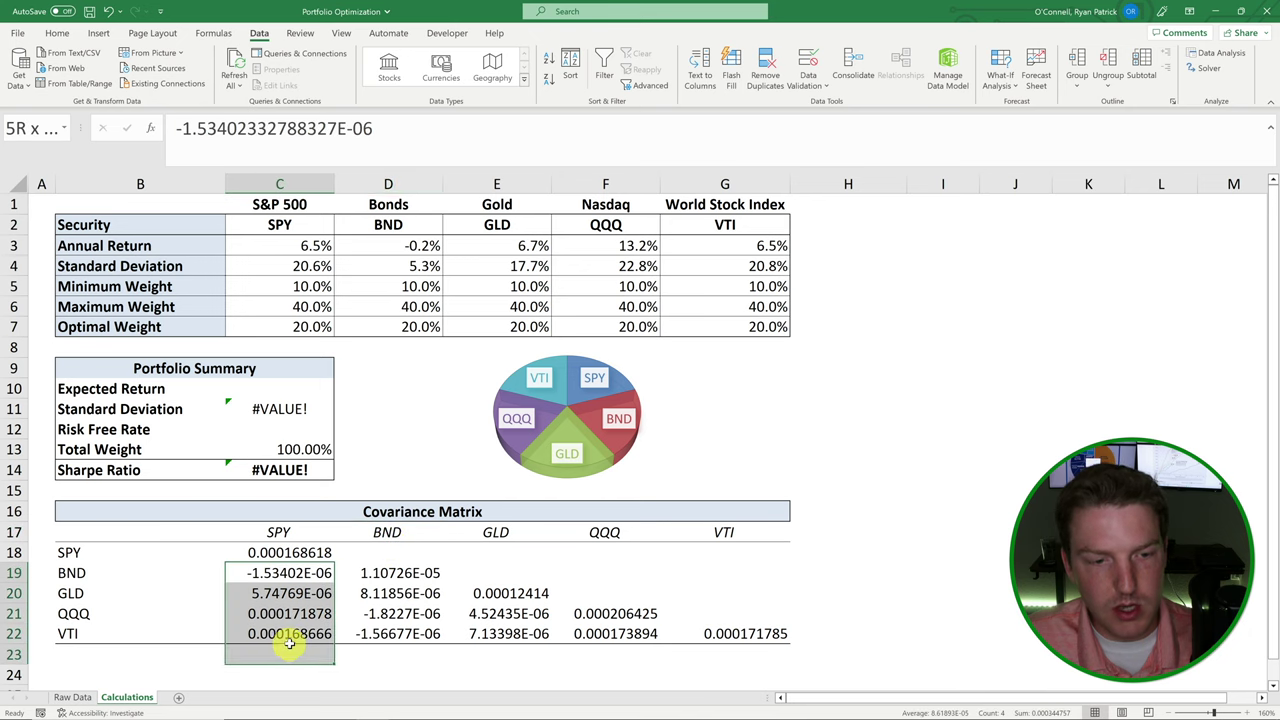
pyautogui.moveTo(392, 551)
pyautogui.mouseDown()
pyautogui.moveTo(749, 545)
pyautogui.moveTo(392, 550)
pyautogui.mouseUp()
pyautogui.write('=t')
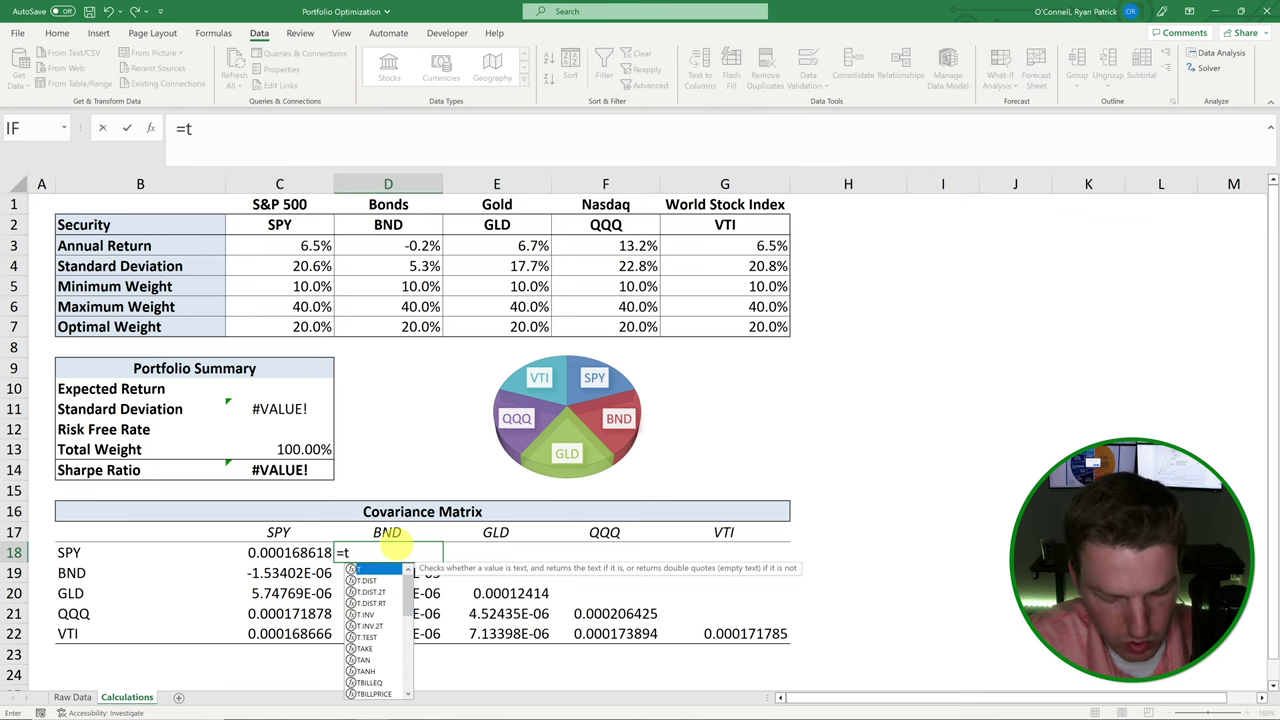
pyautogui.press('Escape')
pyautogui.press('Escape')
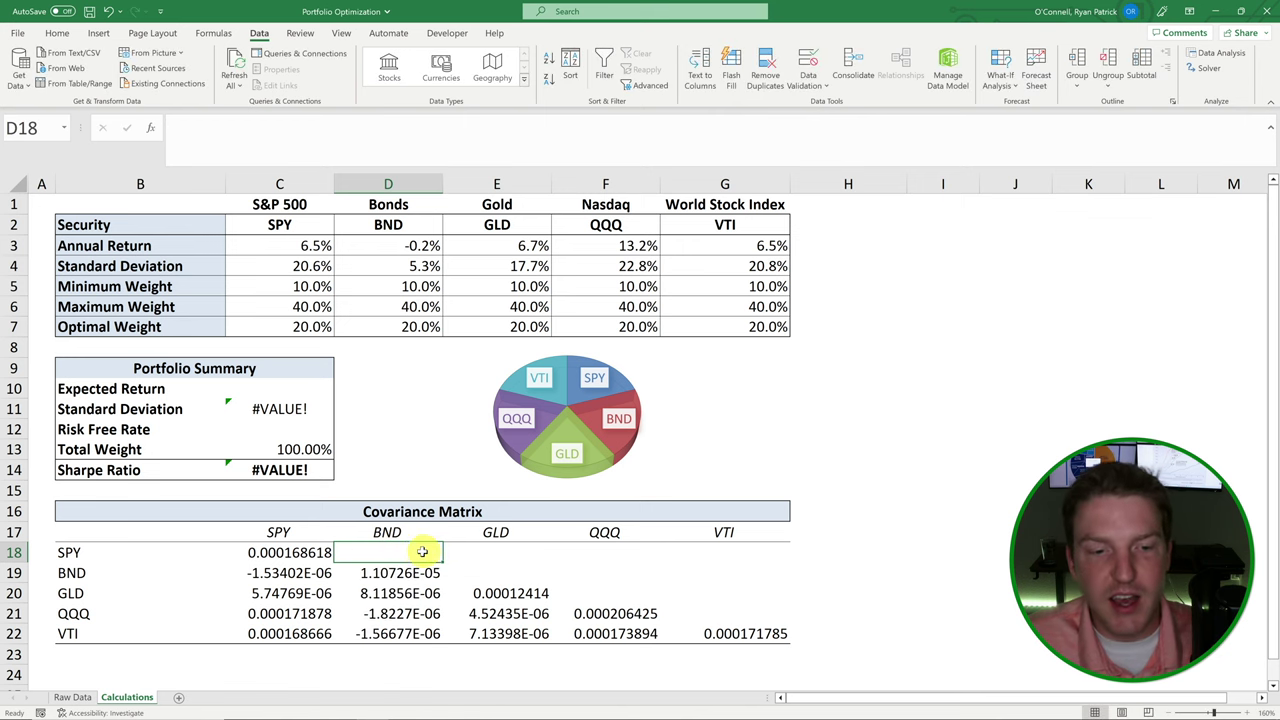
# Fill the SPY row D18:G18 of the covariance matrix with the array formula =TRANSPOSE(C19:C22)
pyautogui.moveTo(415, 549); pyautogui.dragTo(750, 549)
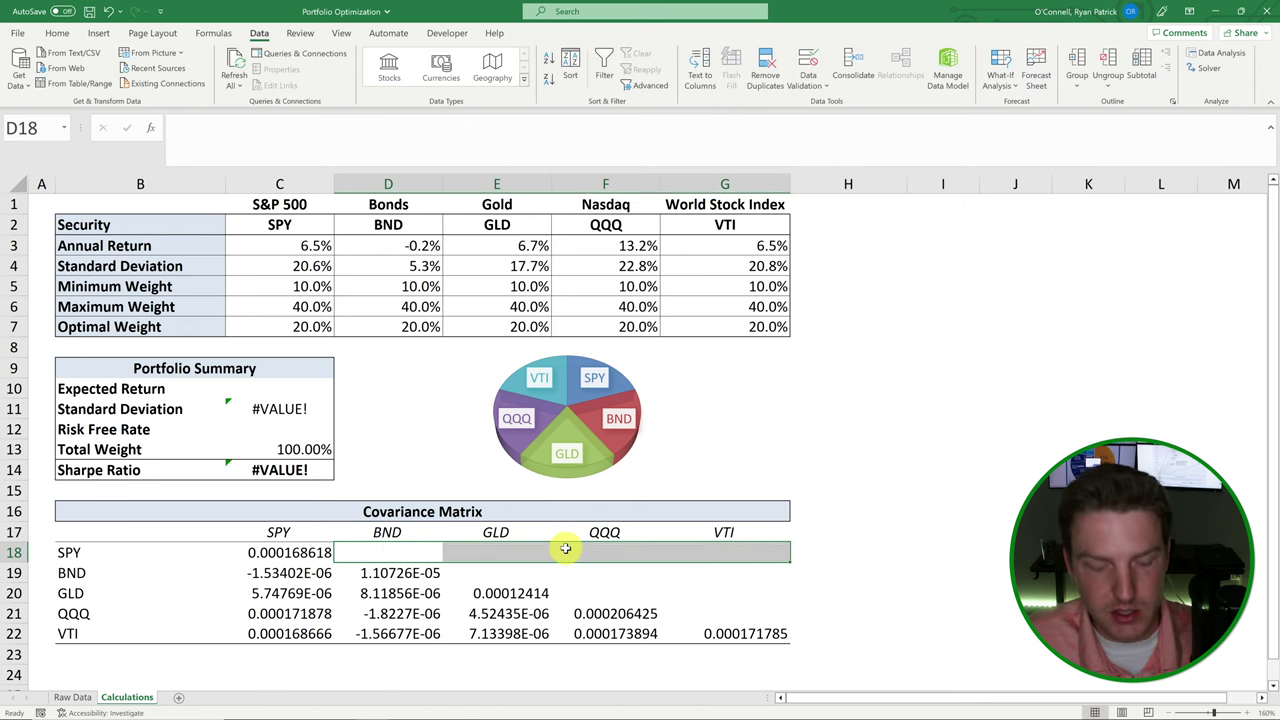
pyautogui.write('=tran')
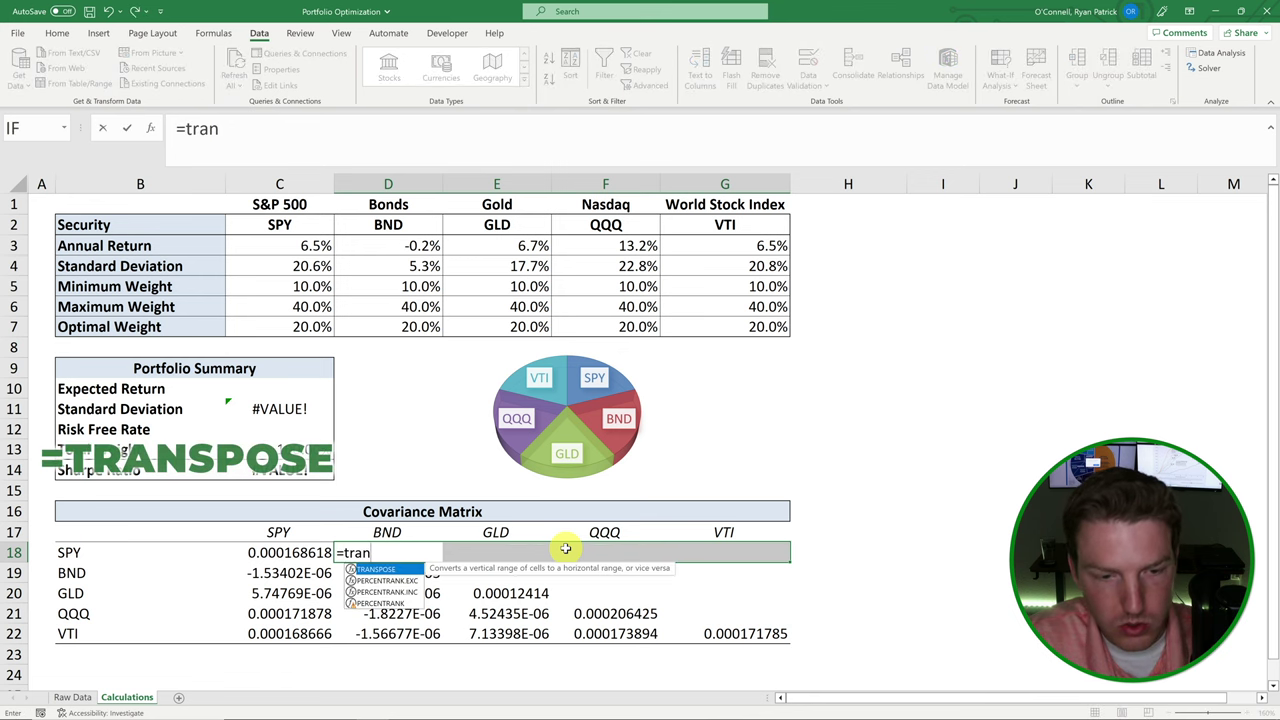
pyautogui.press('Tab')
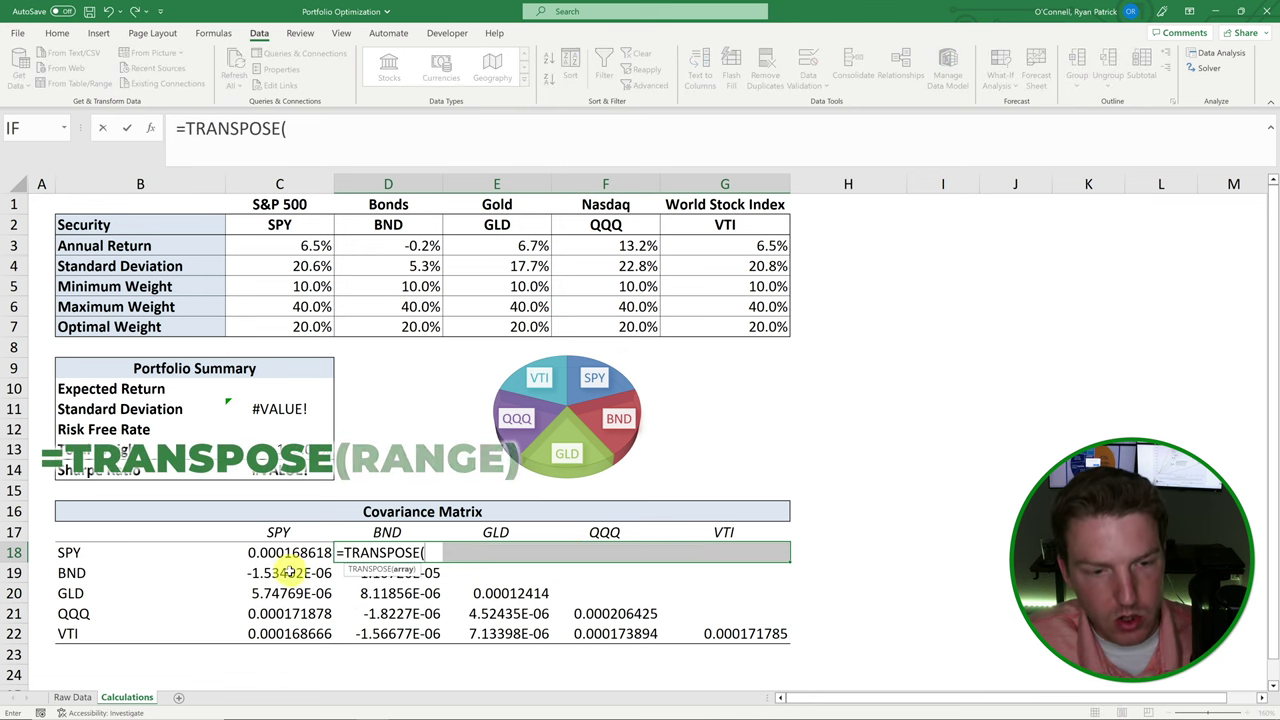
pyautogui.moveTo(280, 573); pyautogui.dragTo(285, 633)
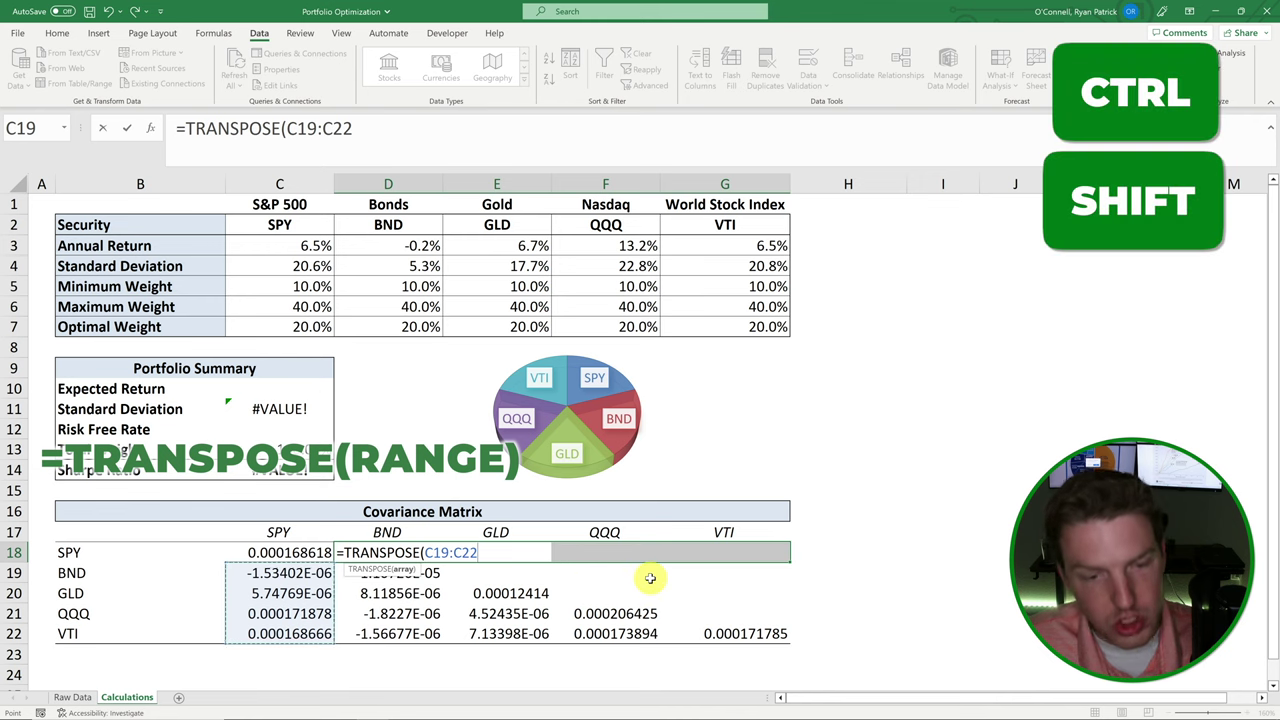
pyautogui.hotkey('ctrl', 'shift', 'Return')
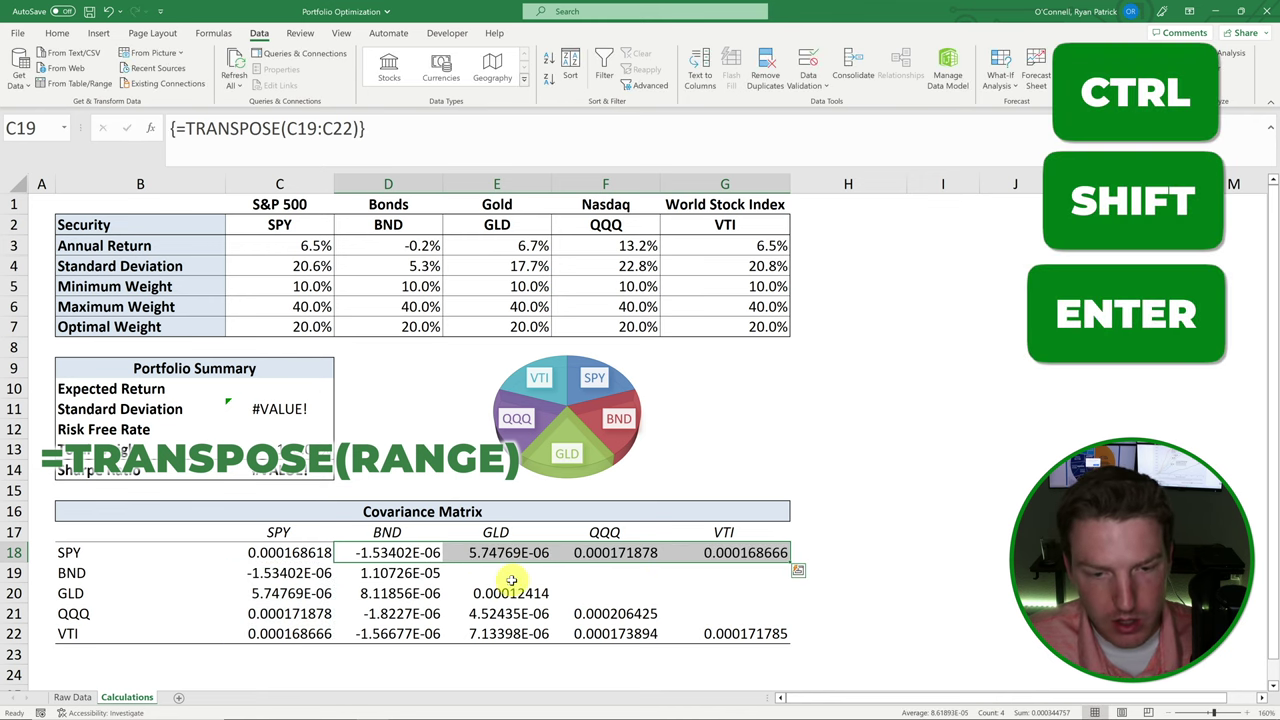
# Fill the BND row E19:G19 of the covariance matrix with the array formula =TRANSPOSE(D20:D22)
pyautogui.moveTo(435, 574); pyautogui.dragTo(715, 565)
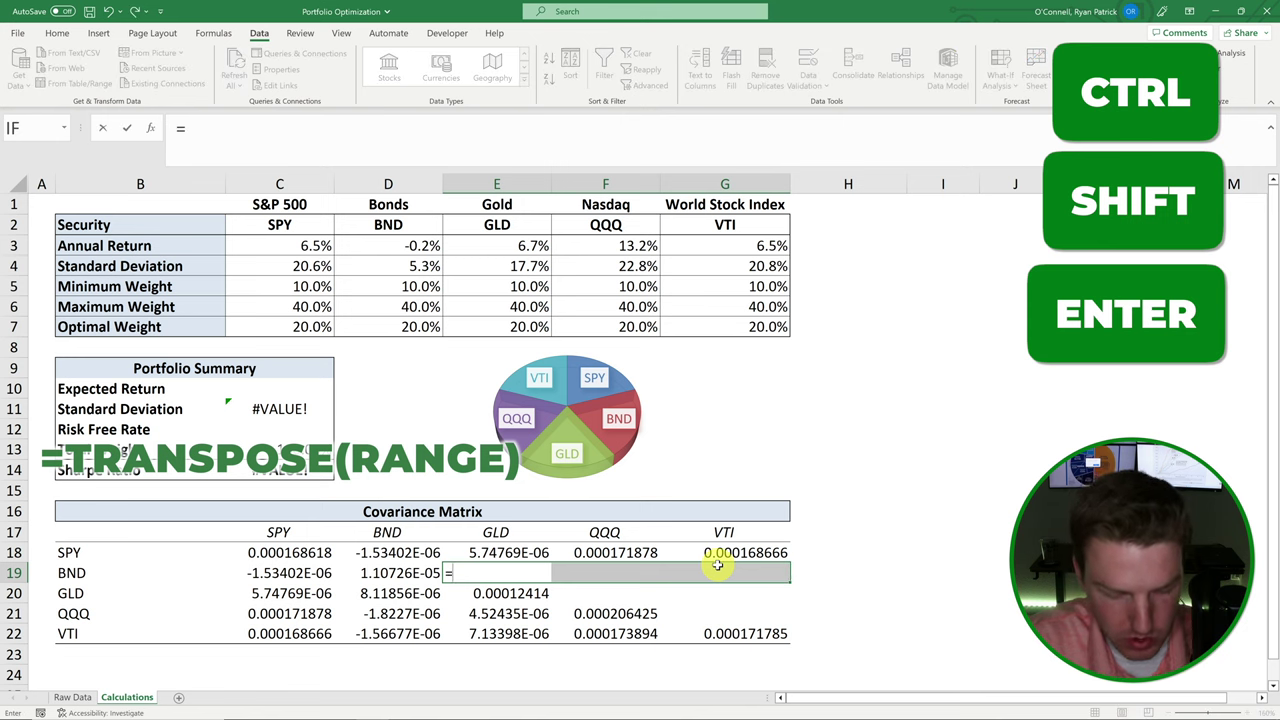
pyautogui.write('=trans')
pyautogui.press('Tab')
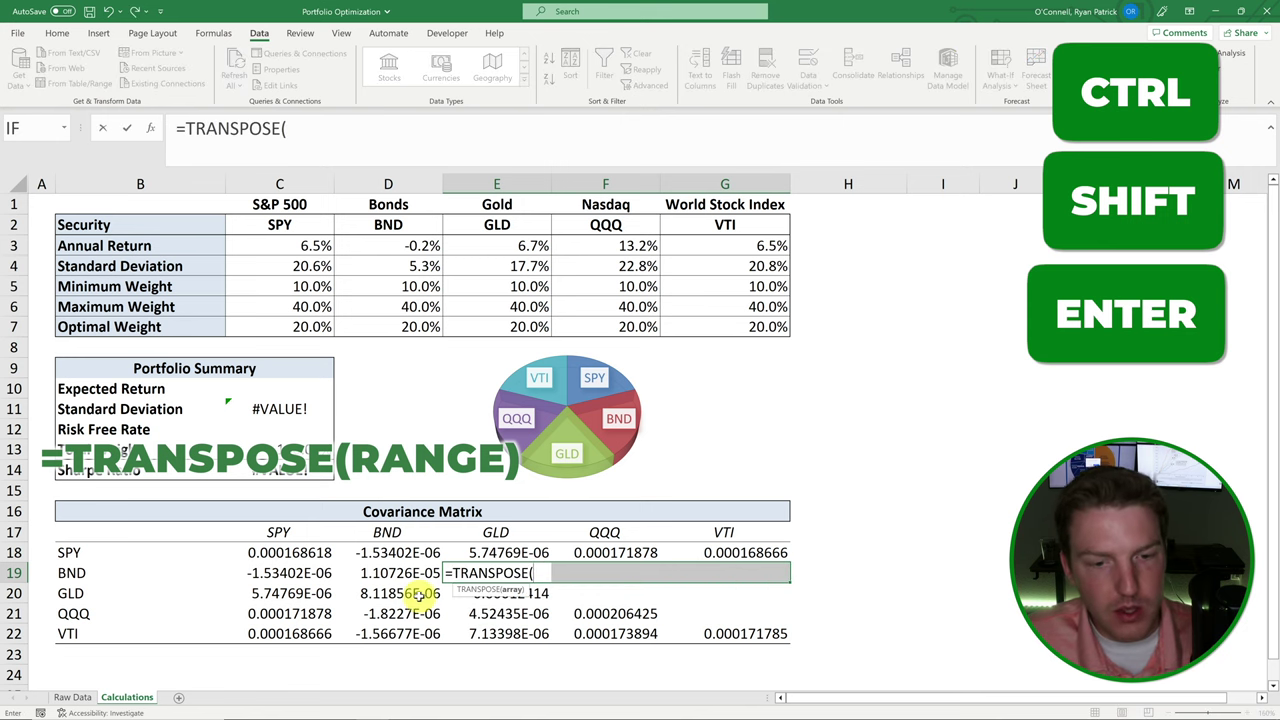
pyautogui.moveTo(418, 594); pyautogui.dragTo(410, 632)
pyautogui.hotkey('ctrl', 'shift', 'Return')
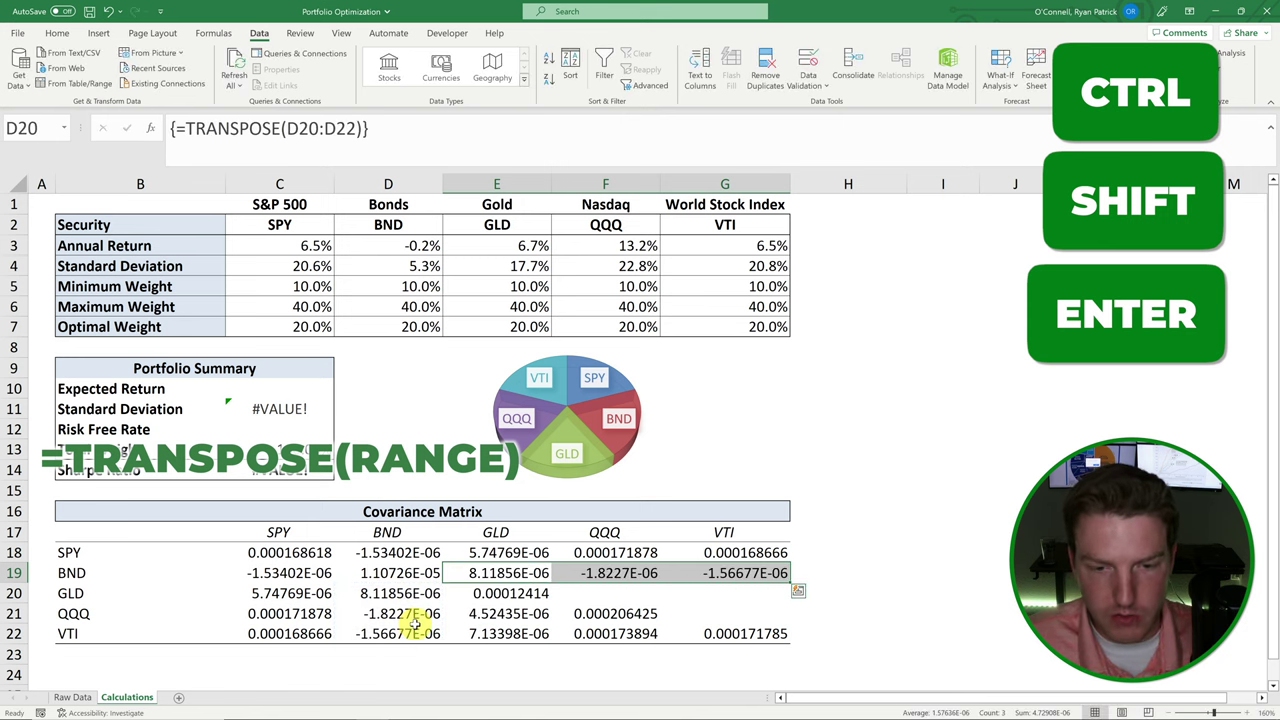
# Fill the GLD row F20:G20 of the covariance matrix with the array formula =TRANSPOSE(E21:E22)
pyautogui.moveTo(605, 594); pyautogui.dragTo(705, 593)
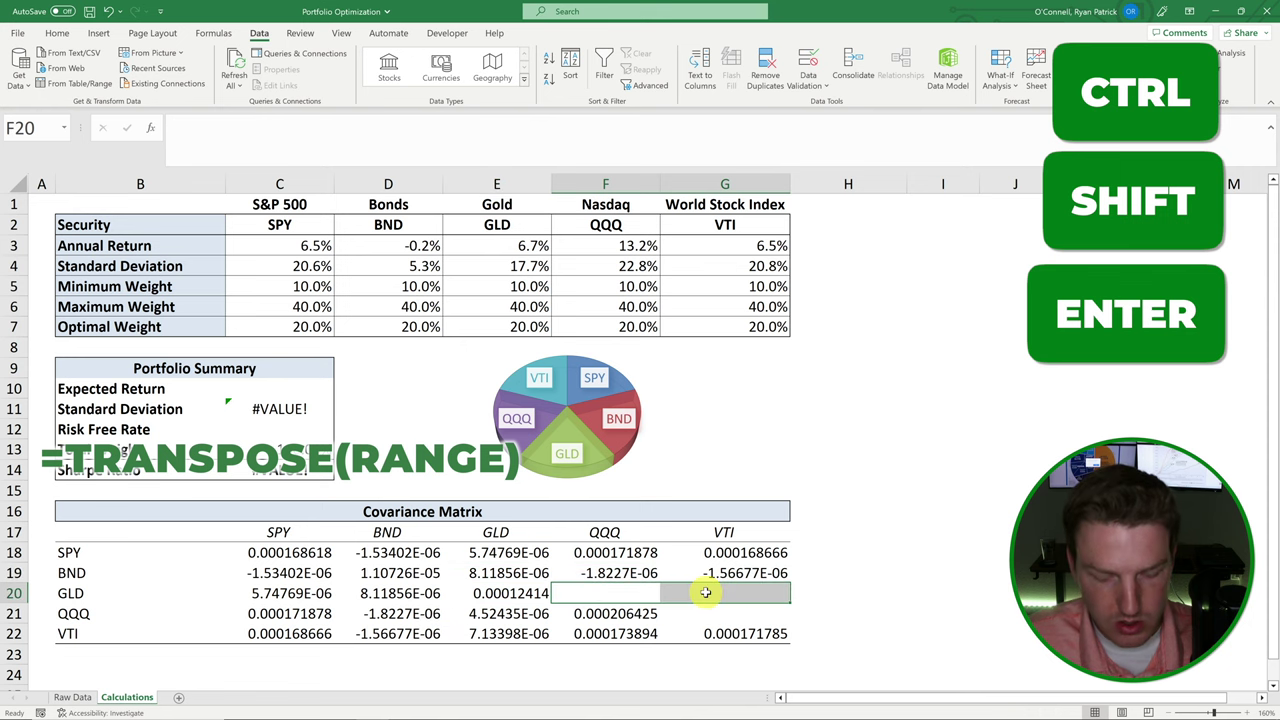
pyautogui.write('=trans')
pyautogui.press('Tab')
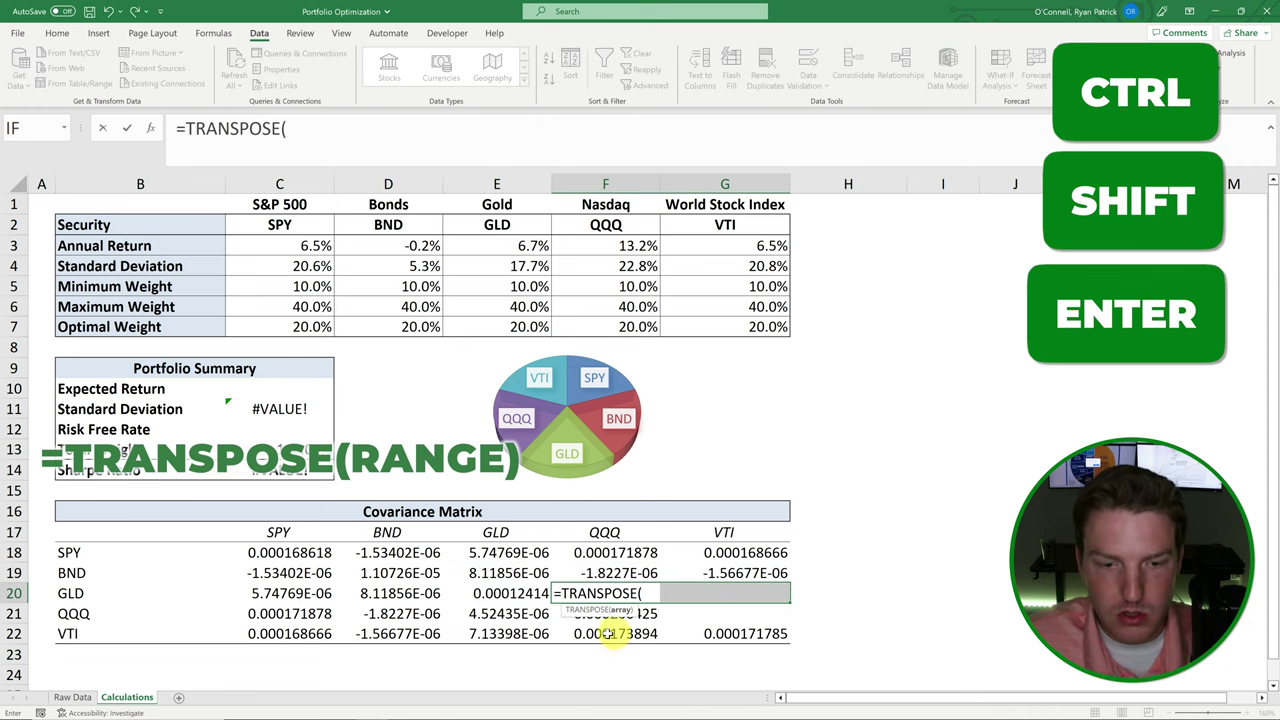
pyautogui.moveTo(510, 614); pyautogui.dragTo(513, 634)
pyautogui.hotkey('ctrl', 'shift', 'Return')
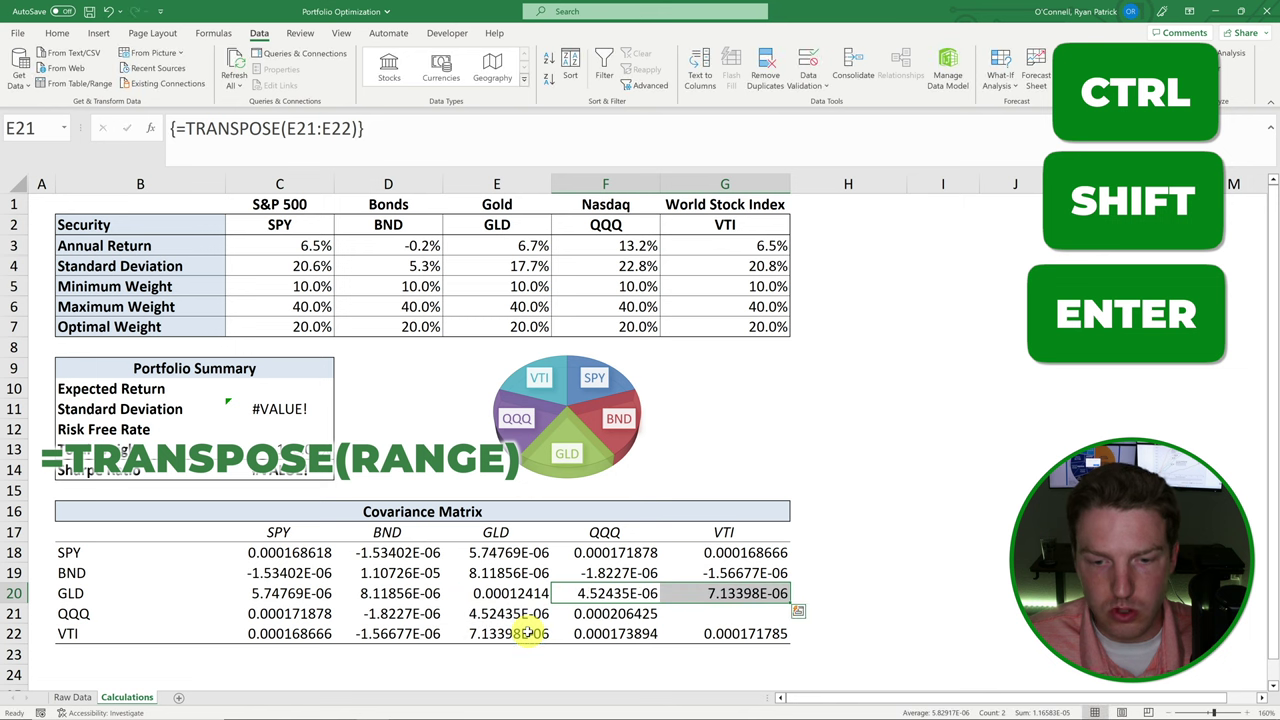
# Link the remaining empty covariance cell G21 in the QQQ row to its mirror cell with =F22
pyautogui.click(730, 620)
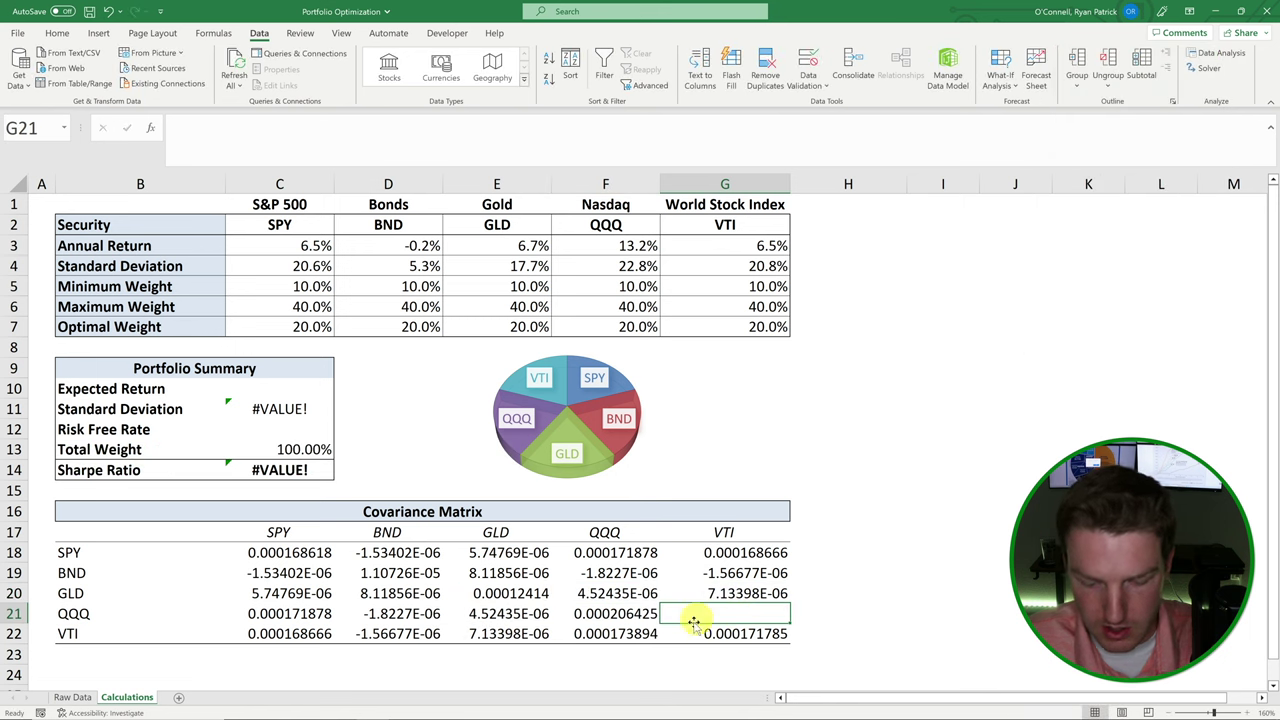
pyautogui.write('=')
pyautogui.click(615, 634)
pyautogui.press('Return')
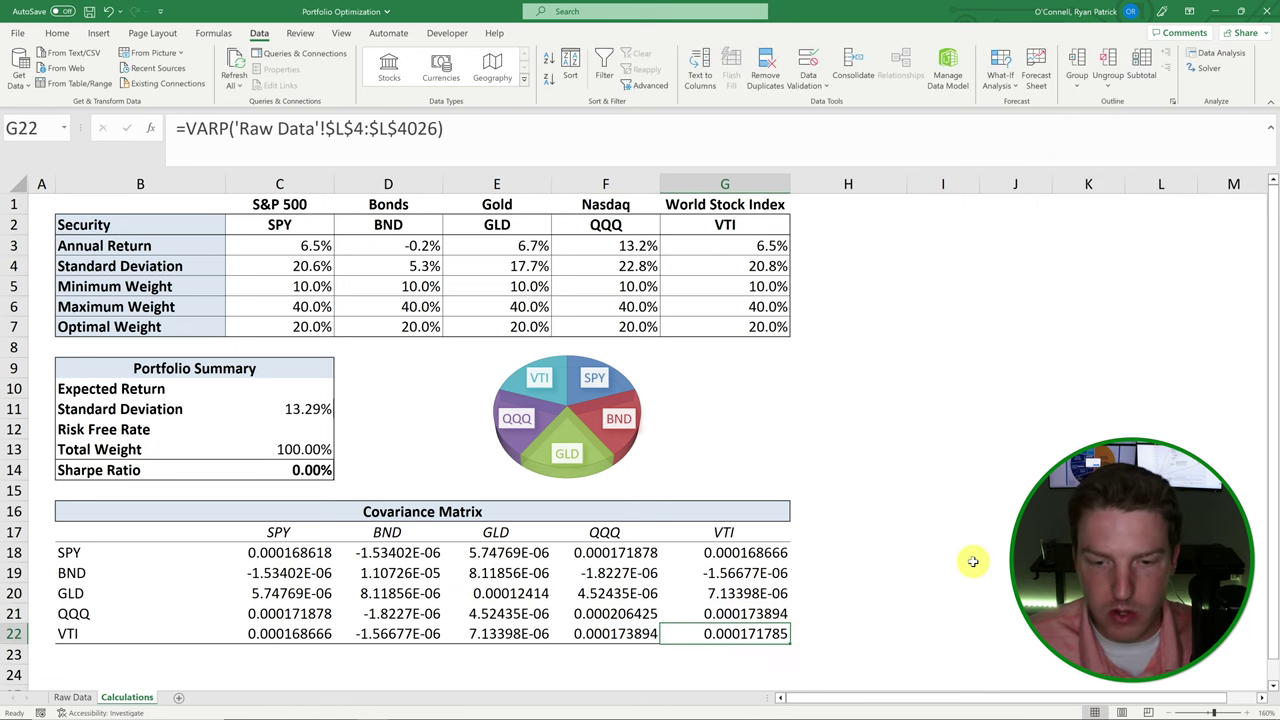
# Examine the covariance matrix and the inner MMULT of weights C7:G7 and covariances C18:G22 in the C11 standard deviation formula
pyautogui.moveTo(127, 511); pyautogui.dragTo(570, 630)
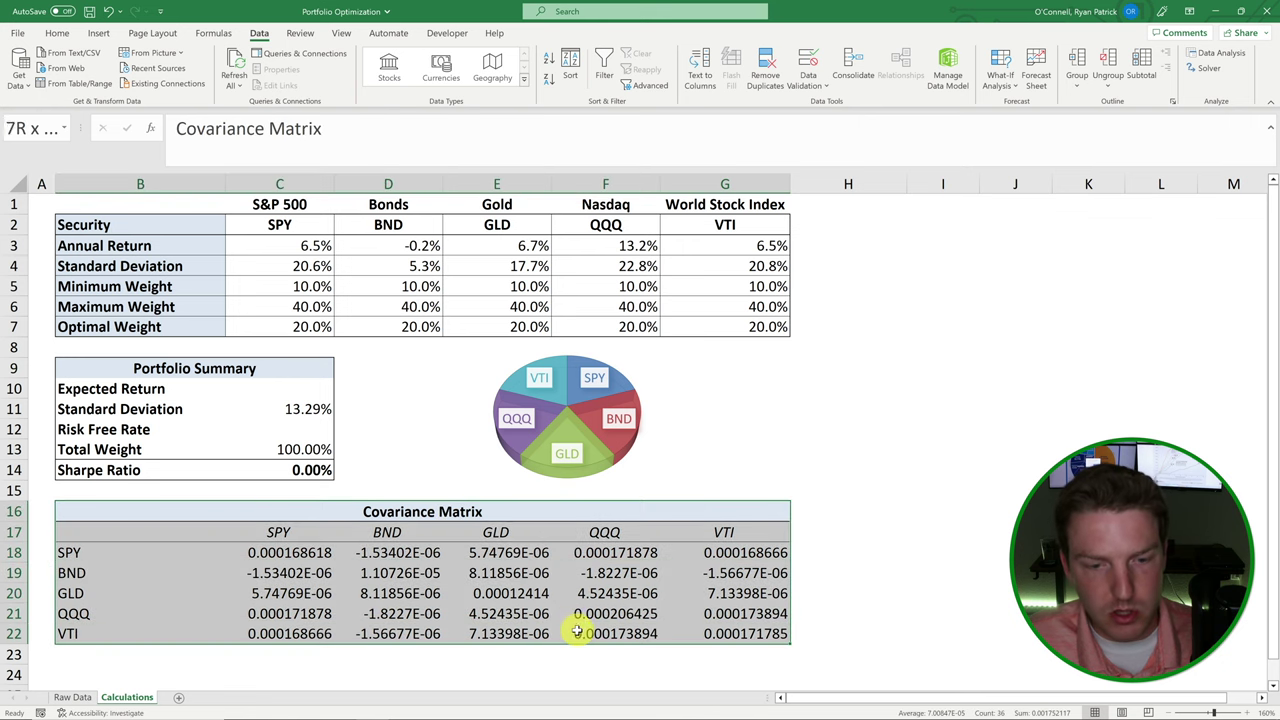
pyautogui.click(310, 409)
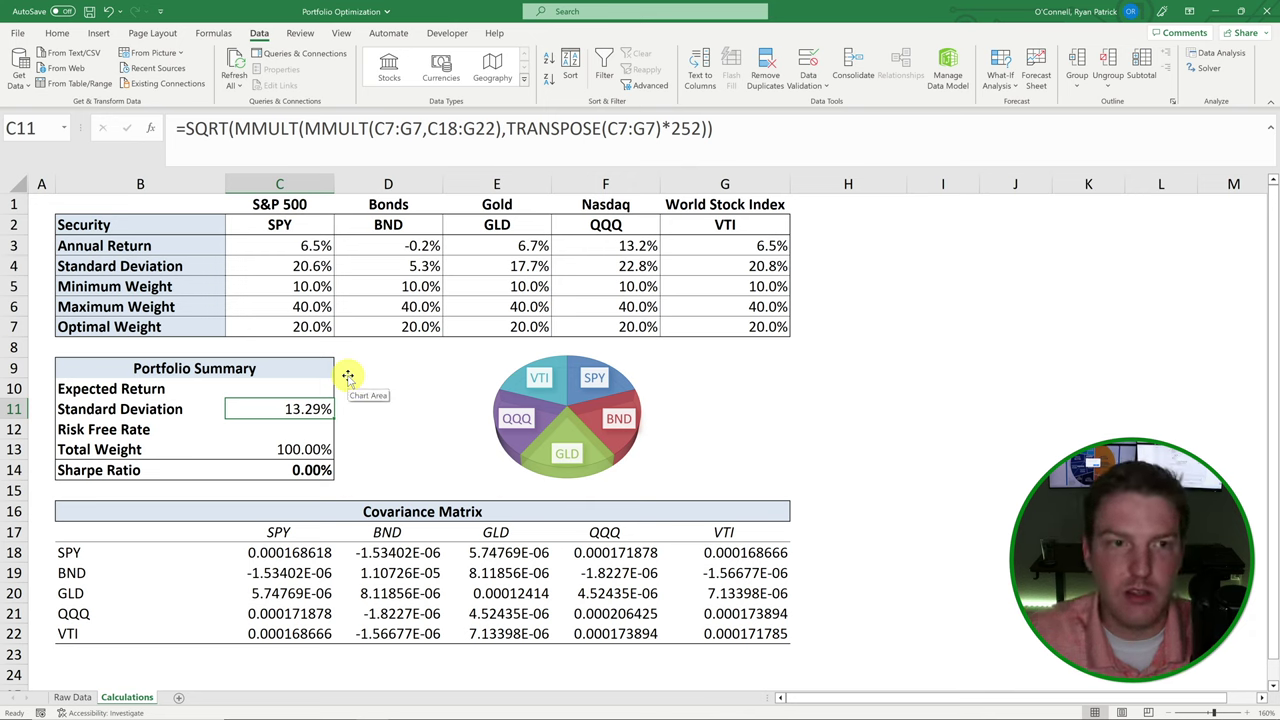
pyautogui.click(716, 129)
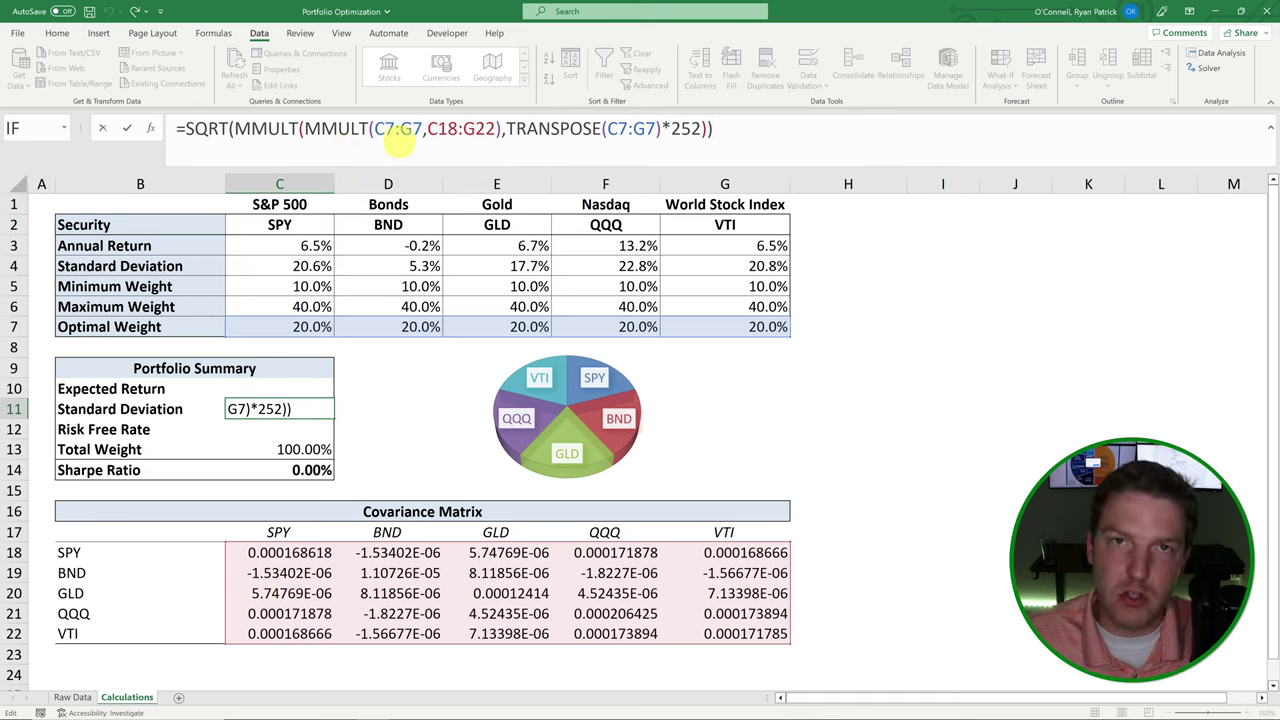
pyautogui.moveTo(305, 128); pyautogui.dragTo(365, 128)
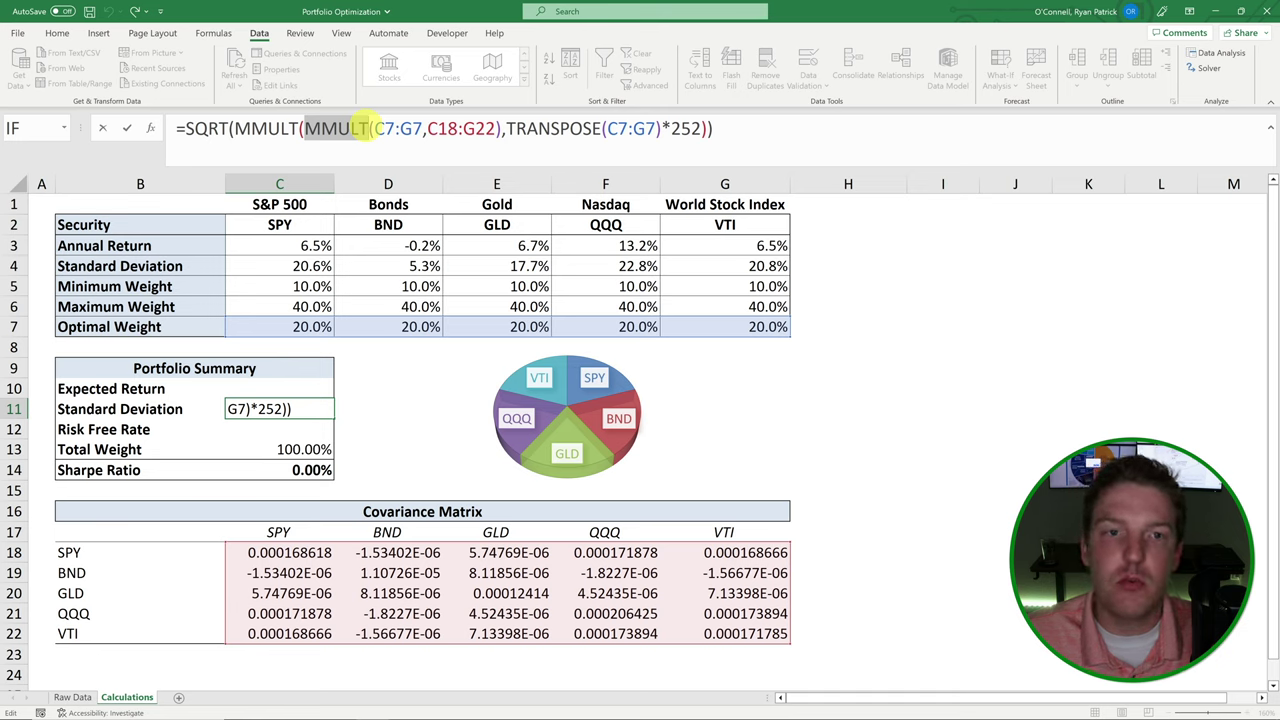
pyautogui.moveTo(362, 128); pyautogui.dragTo(507, 128)
pyautogui.moveTo(385, 129); pyautogui.dragTo(492, 130)
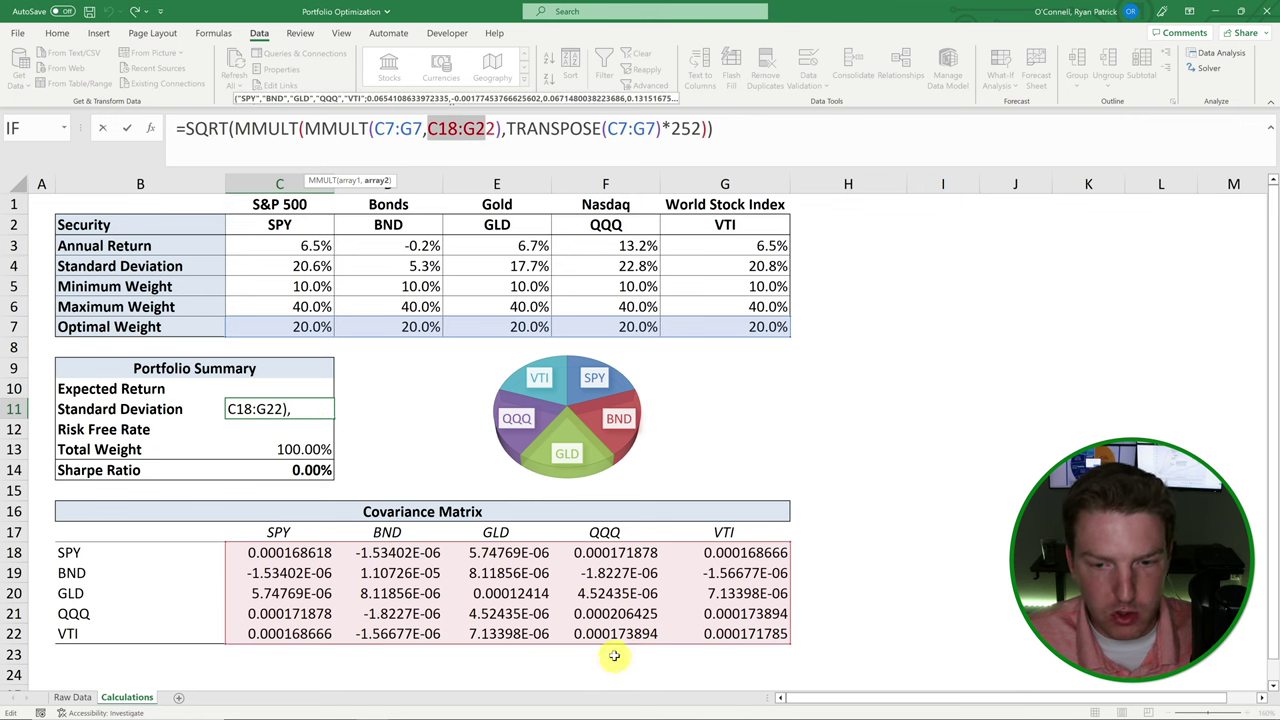
# Examine how the outer MMULT in C11 combines the inner product with TRANSPOSE(C7:G7) and the annualizing factor 252
pyautogui.moveTo(234, 128); pyautogui.dragTo(290, 128)
pyautogui.doubleClick(320, 128)
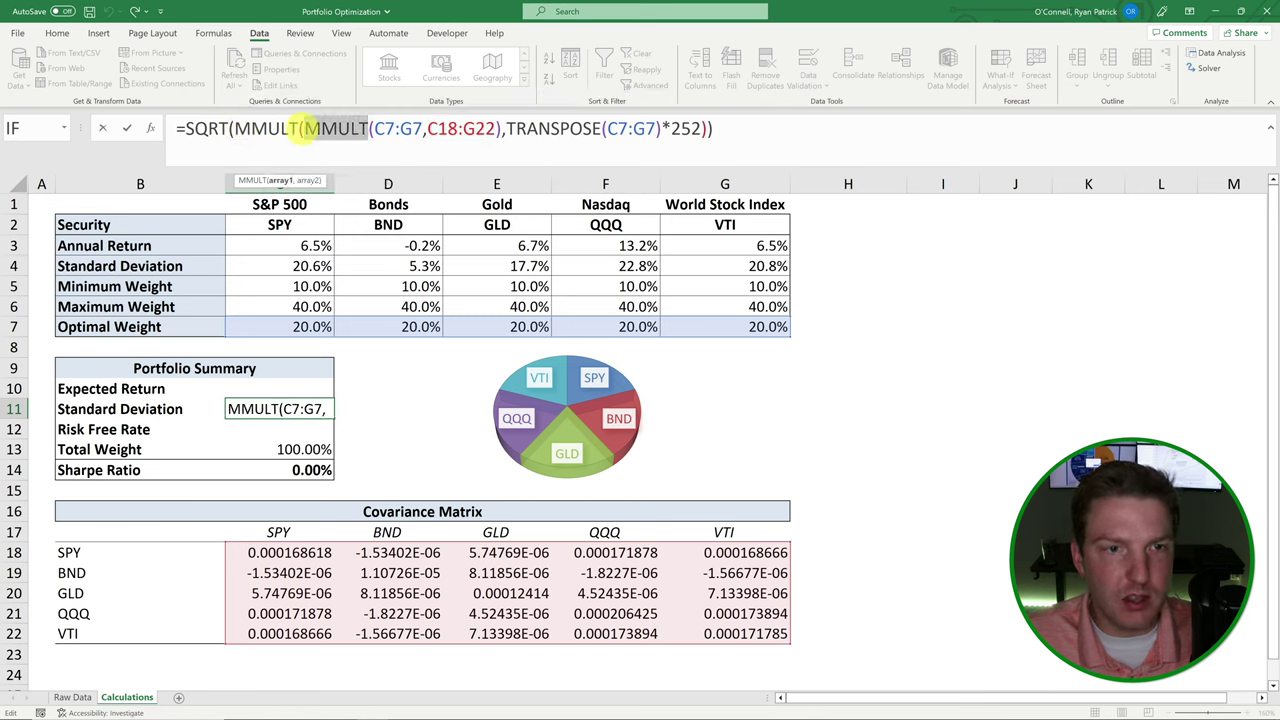
pyautogui.click(381, 130)
pyautogui.moveTo(381, 130); pyautogui.dragTo(650, 128)
pyautogui.click(525, 128)
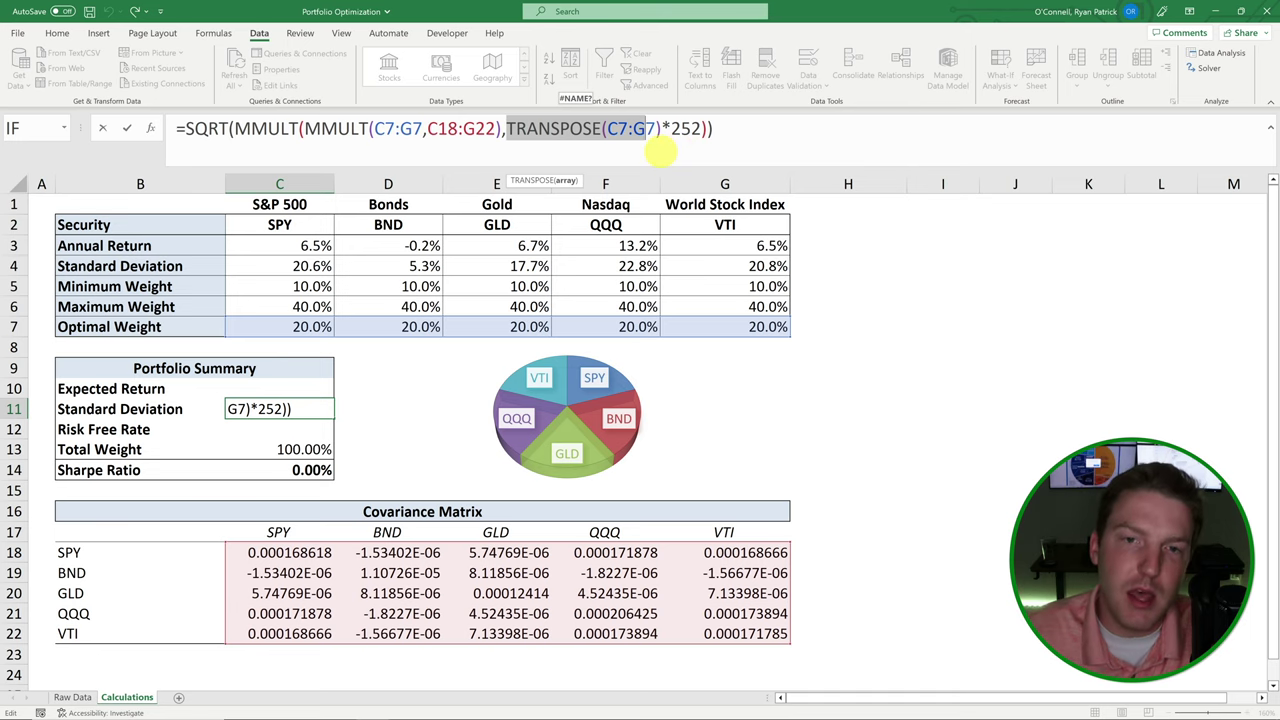
pyautogui.click(740, 132)
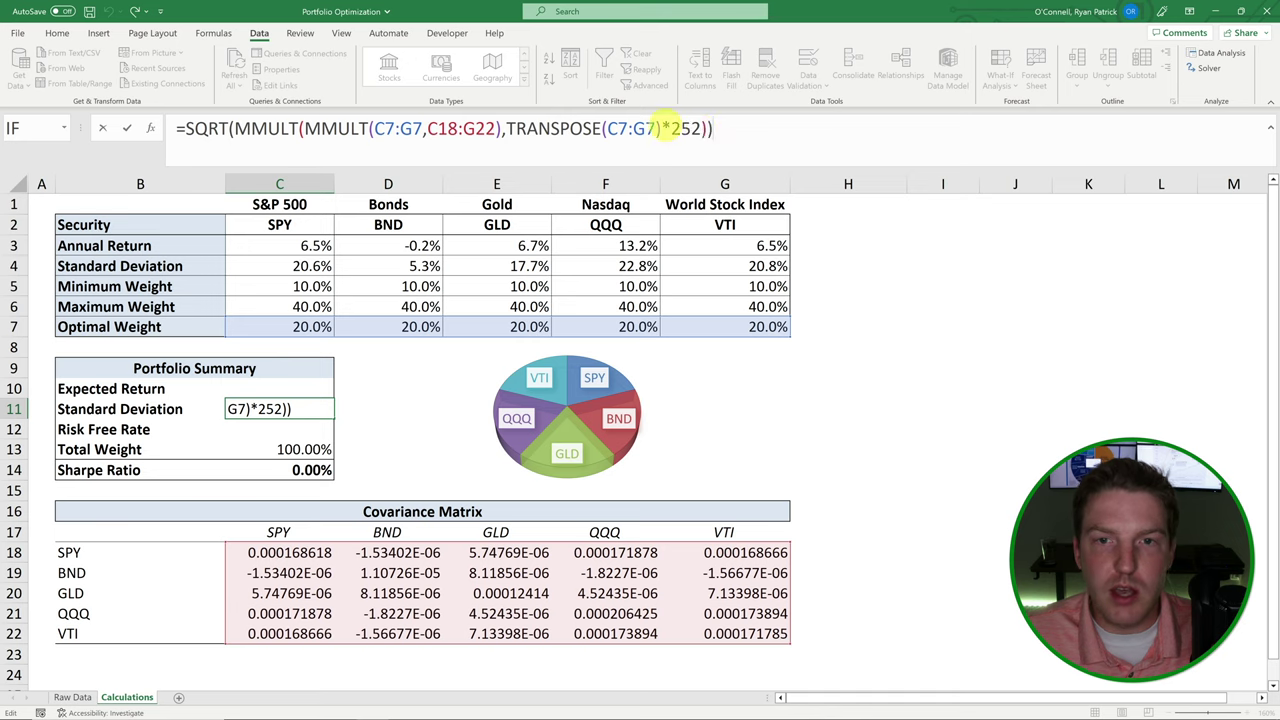
pyautogui.moveTo(661, 128); pyautogui.dragTo(702, 128)
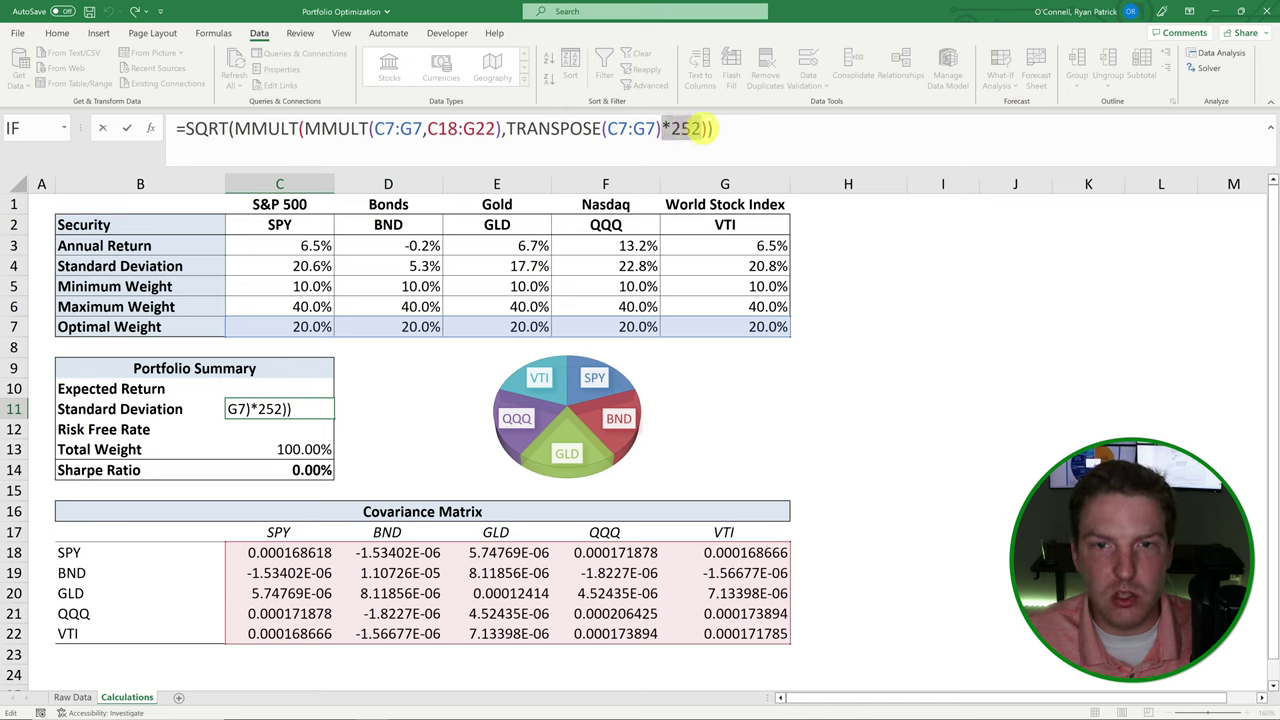
pyautogui.click(520, 128)
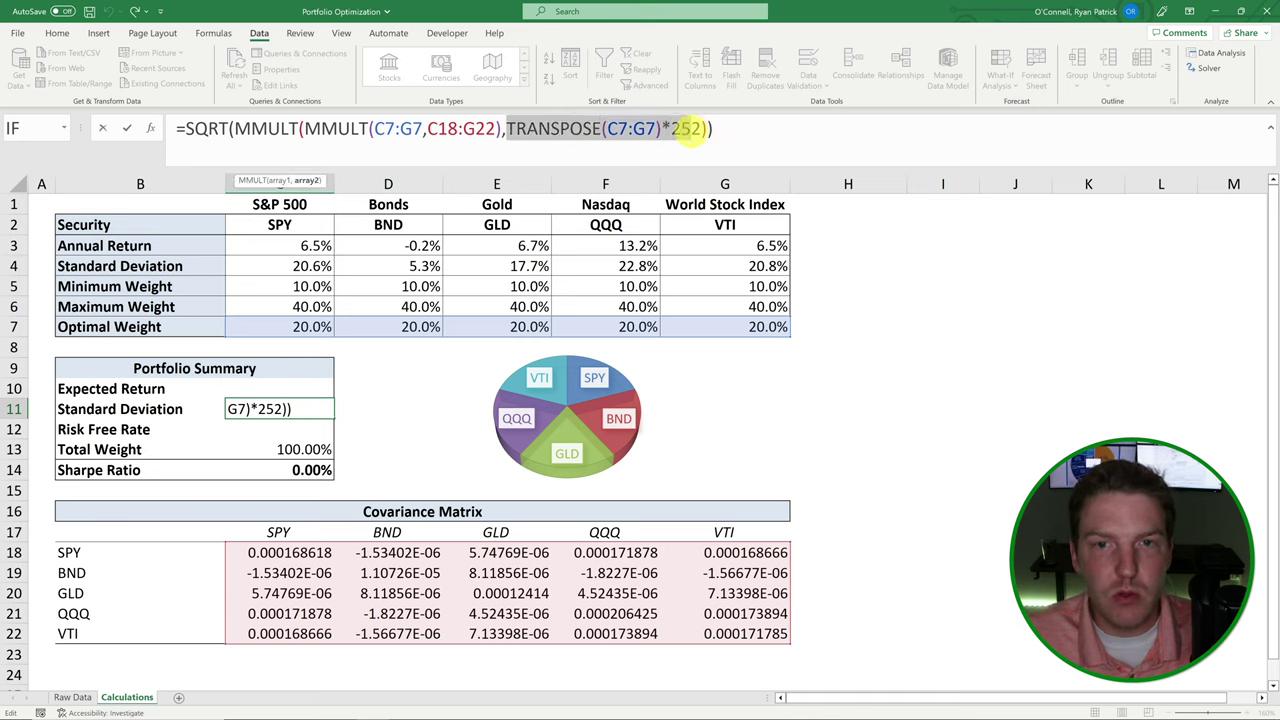
pyautogui.click(770, 127)
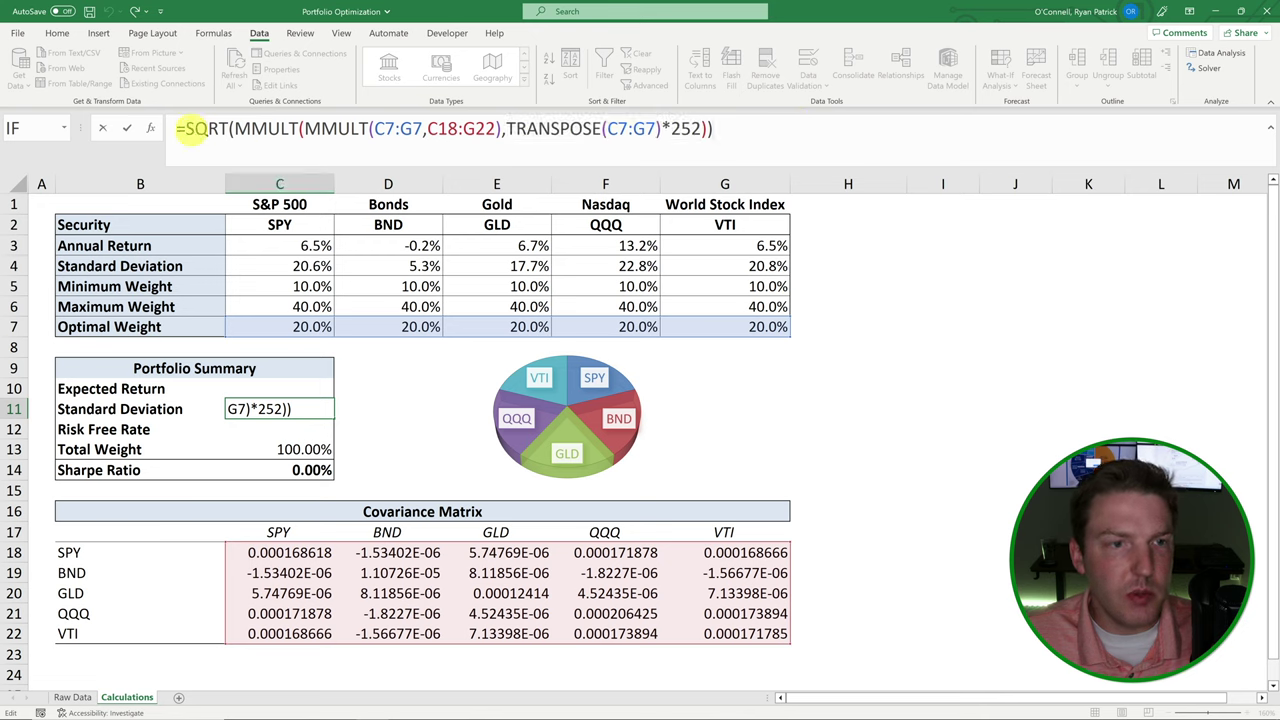
# Review the complete SQRT formula for the portfolio standard deviation in C11 and the optimal weights C7:G7 it uses
pyautogui.moveTo(180, 128); pyautogui.dragTo(760, 128)
pyautogui.click(338, 130)
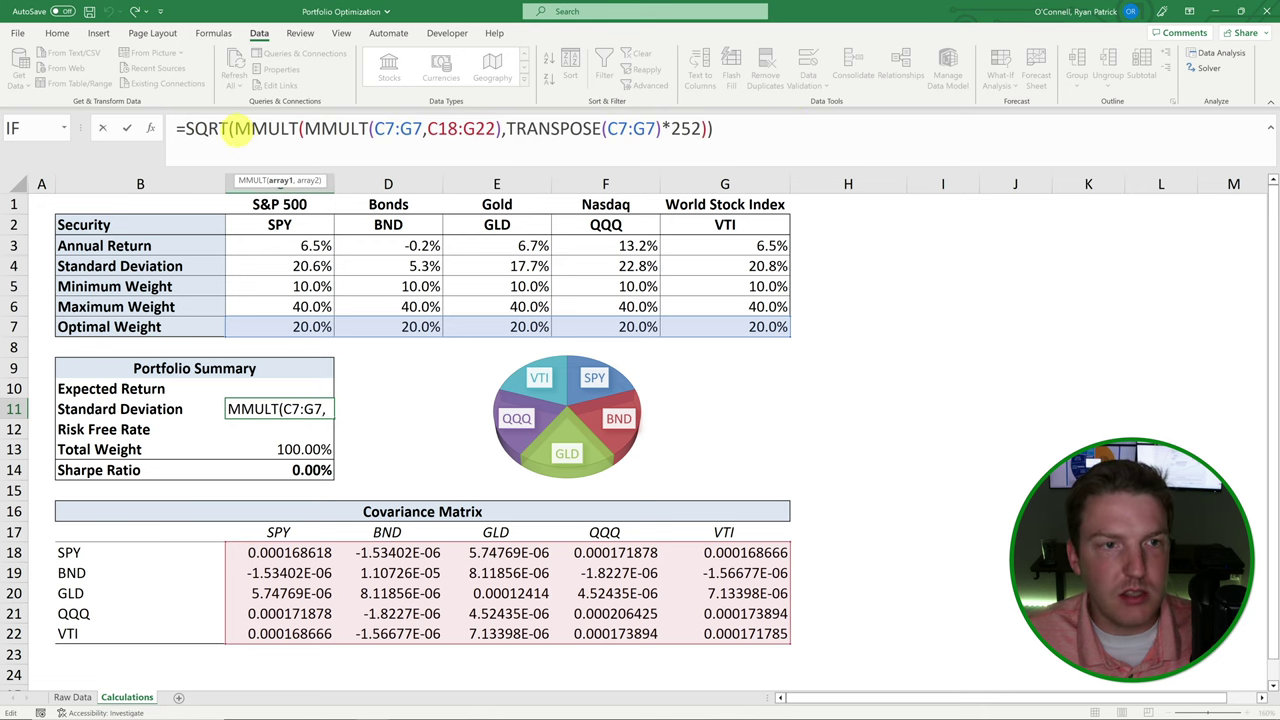
pyautogui.moveTo(238, 130); pyautogui.dragTo(710, 140)
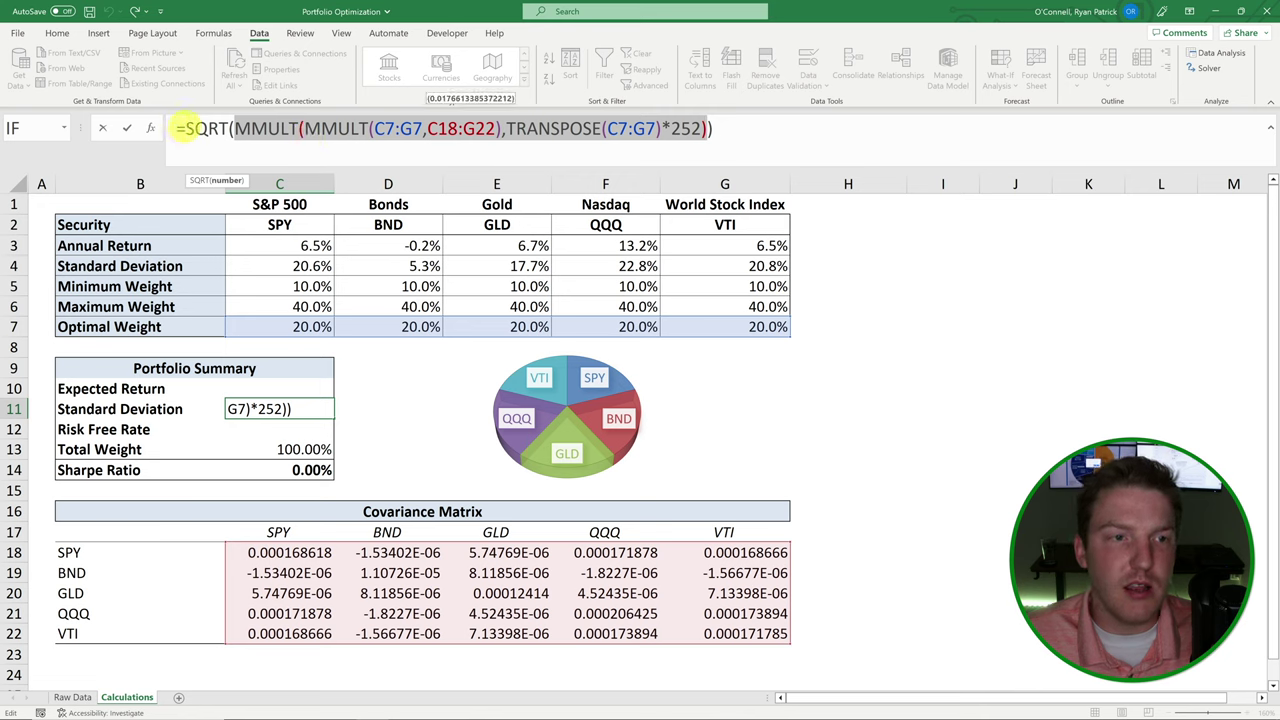
pyautogui.moveTo(185, 130); pyautogui.dragTo(743, 115)
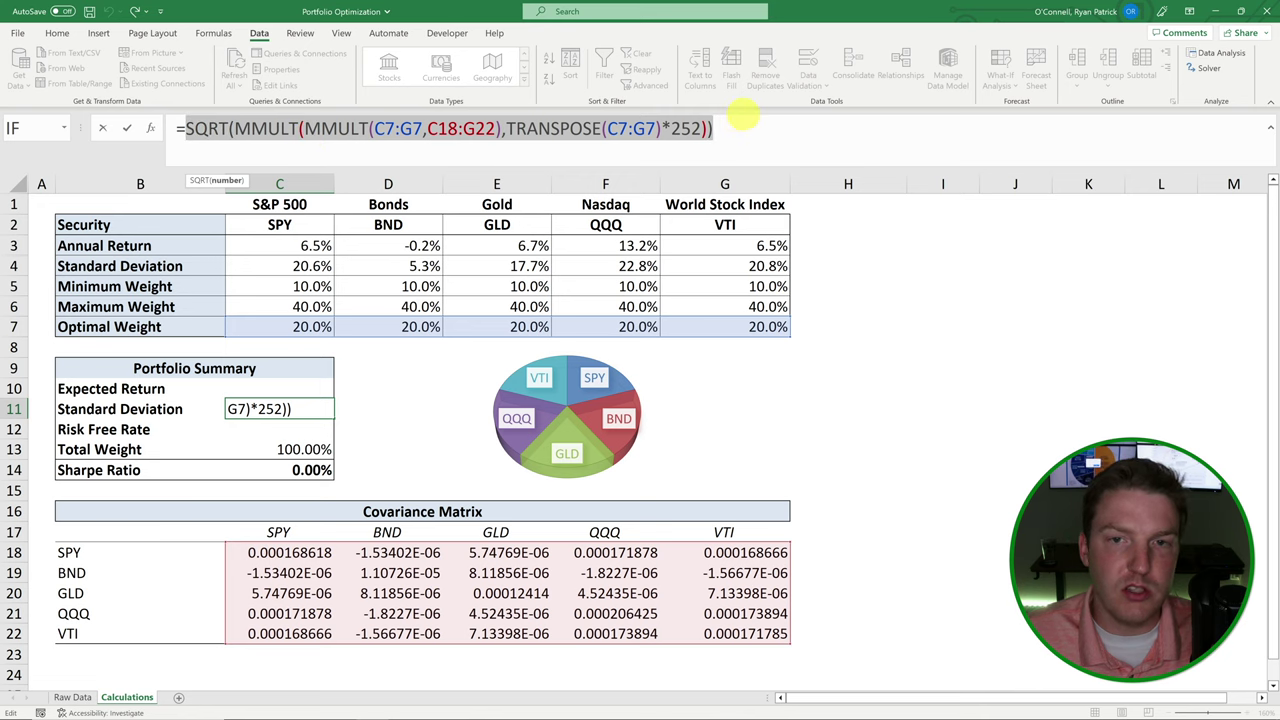
pyautogui.click(744, 121)
pyautogui.press('Return')
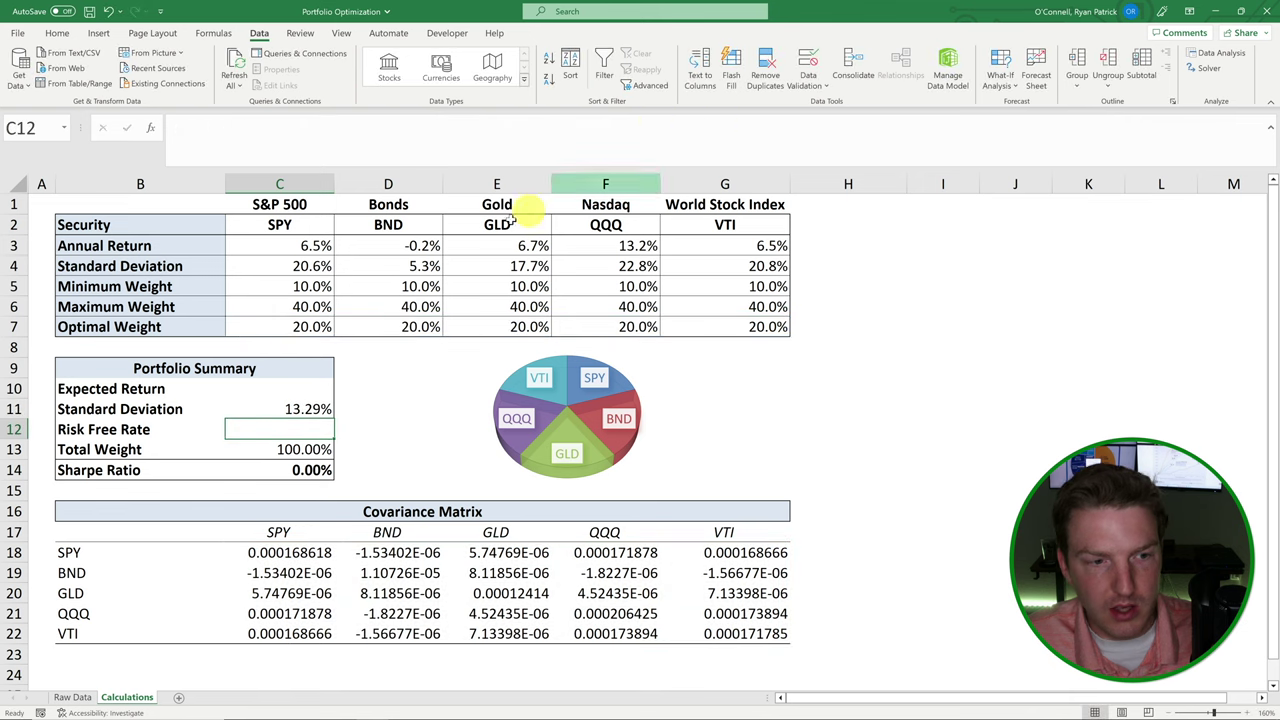
pyautogui.click(279, 409)
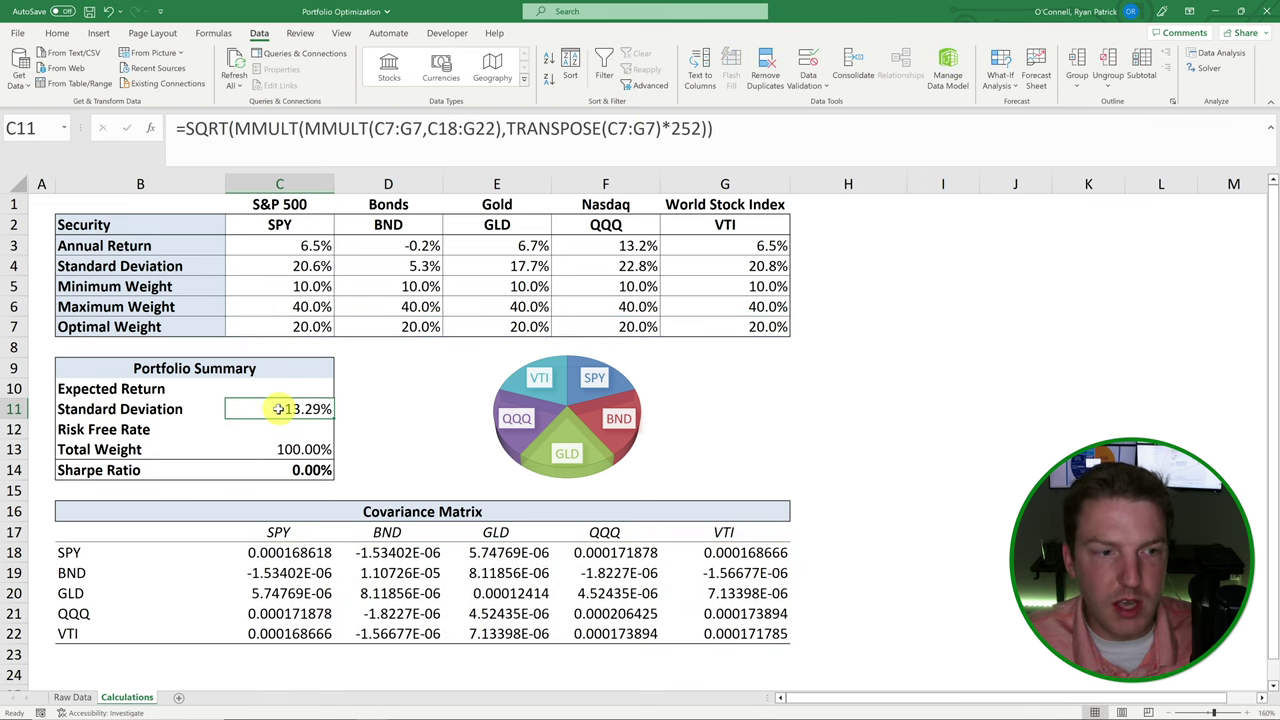
pyautogui.click(258, 325)
pyautogui.moveTo(258, 325); pyautogui.dragTo(752, 320)
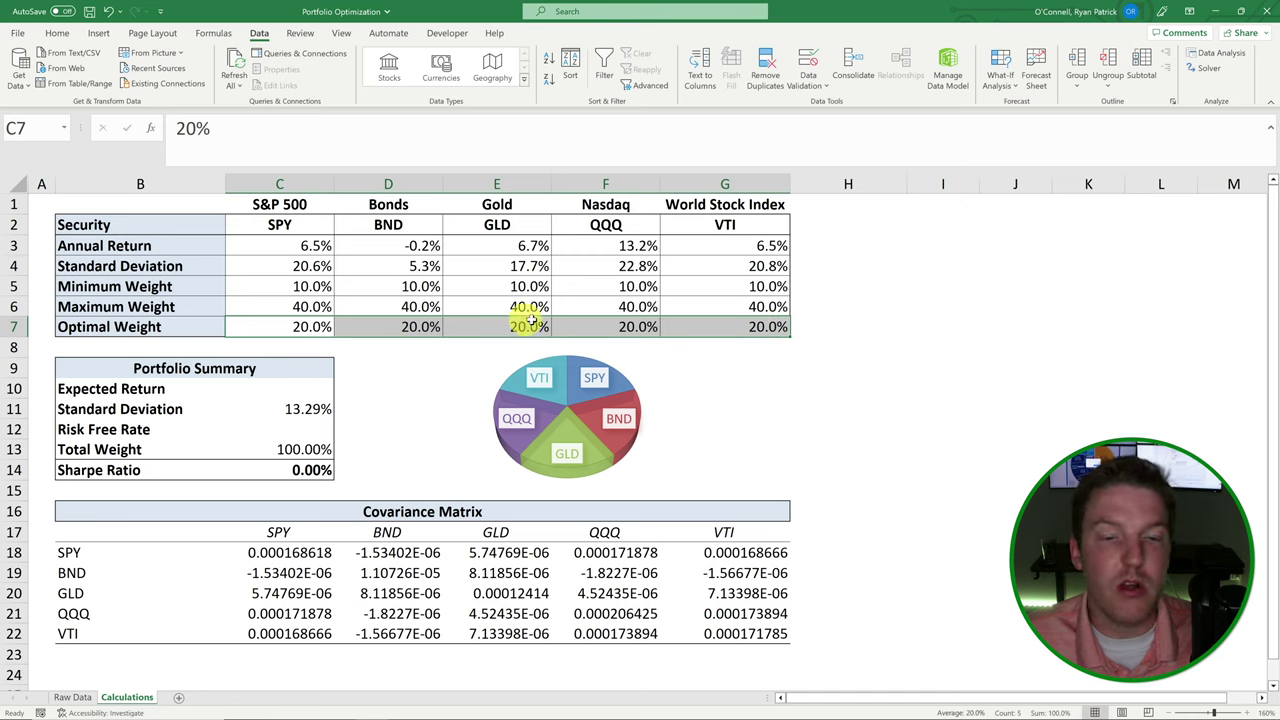
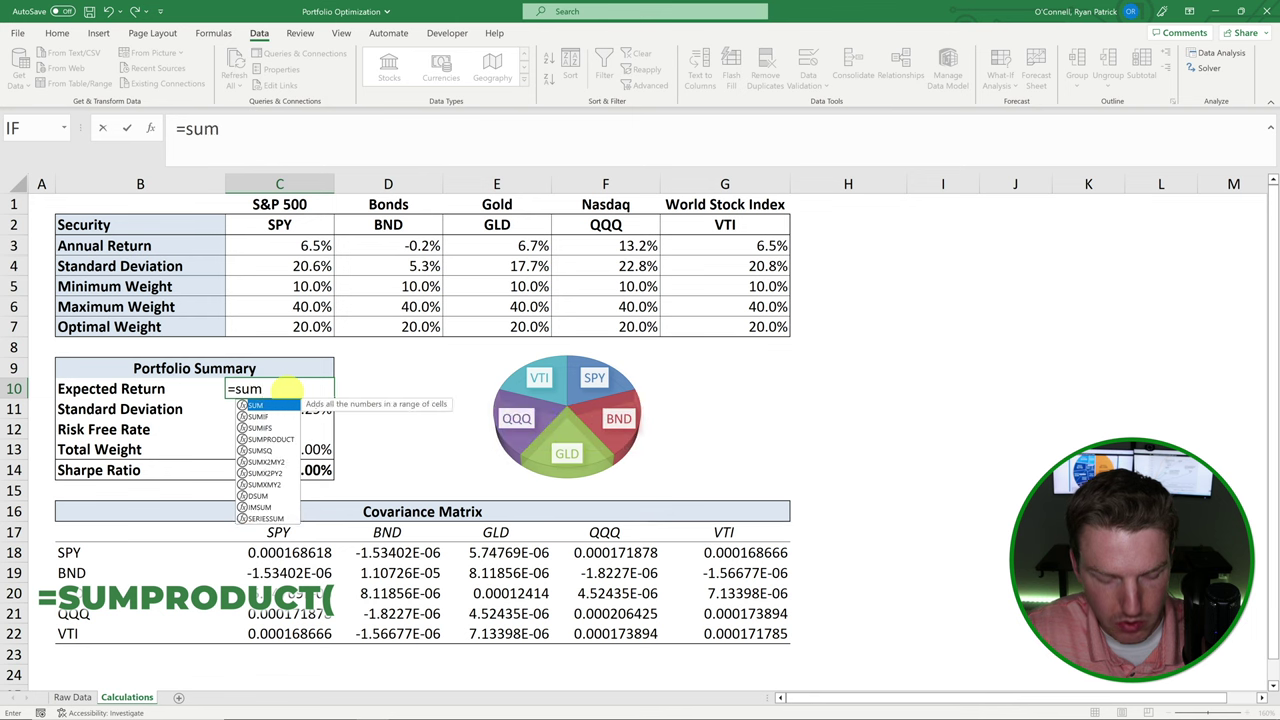
# Calculate the portfolio's expected return in C10 with =SUMPRODUCT(C3:G3,C7:G7)
pyautogui.press('Tab')
pyautogui.moveTo(300, 249); pyautogui.dragTo(697, 250)
pyautogui.write(',')
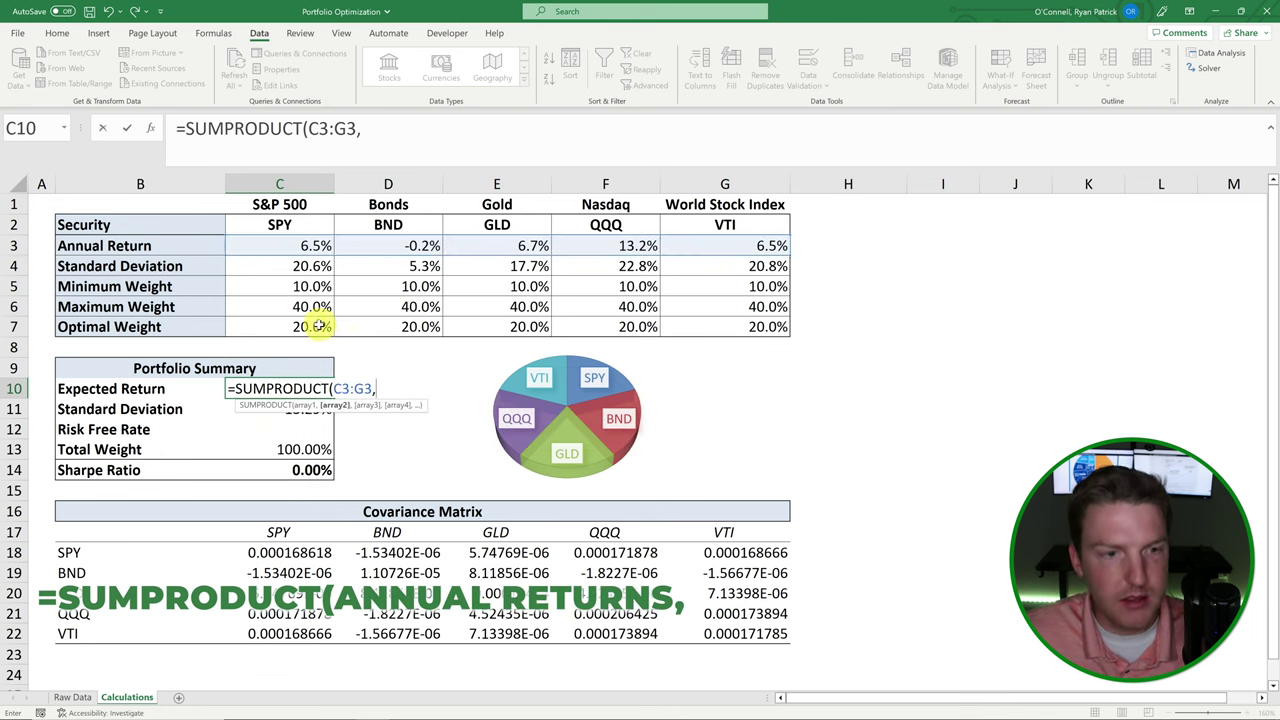
pyautogui.moveTo(313, 328); pyautogui.dragTo(717, 325)
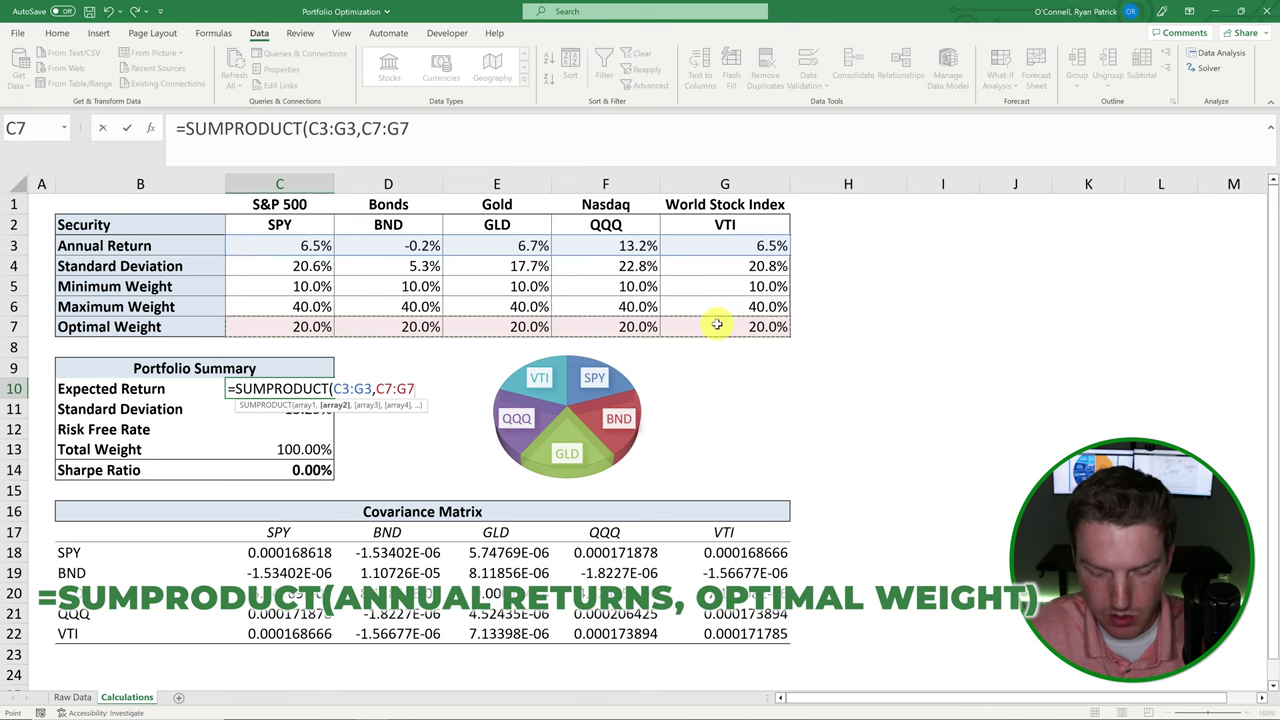
pyautogui.write(')')
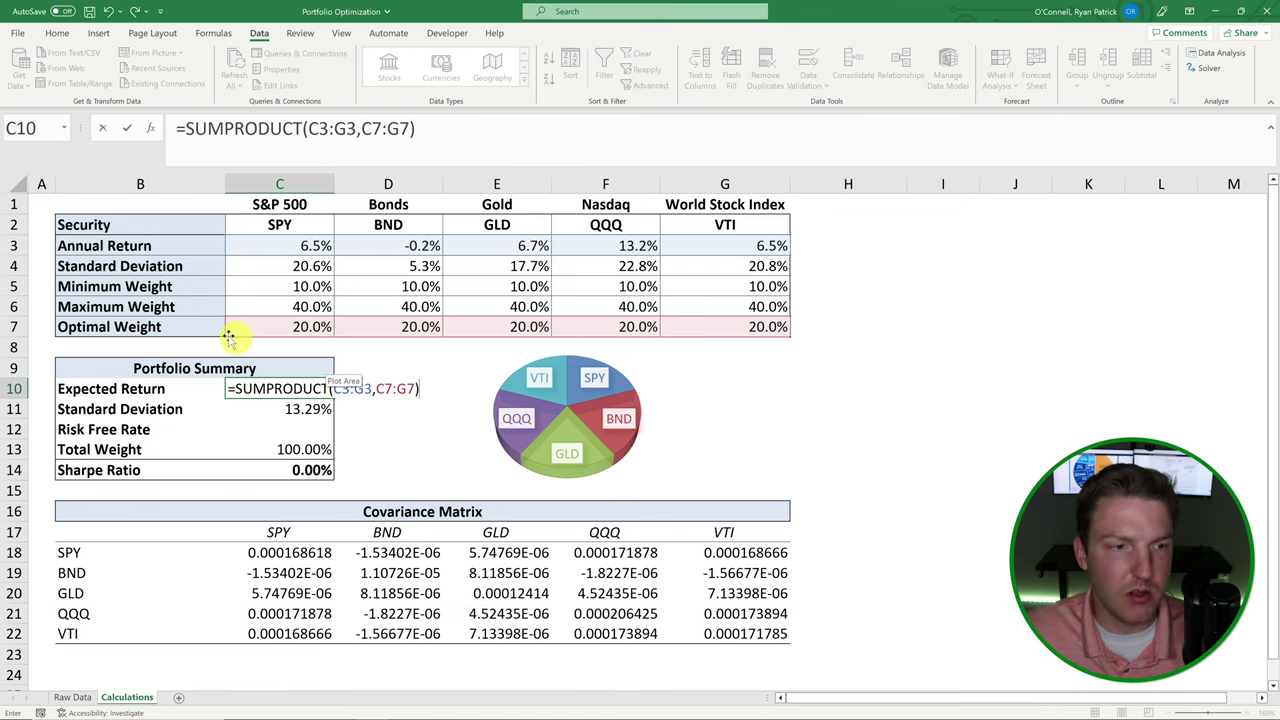
pyautogui.press('Return')
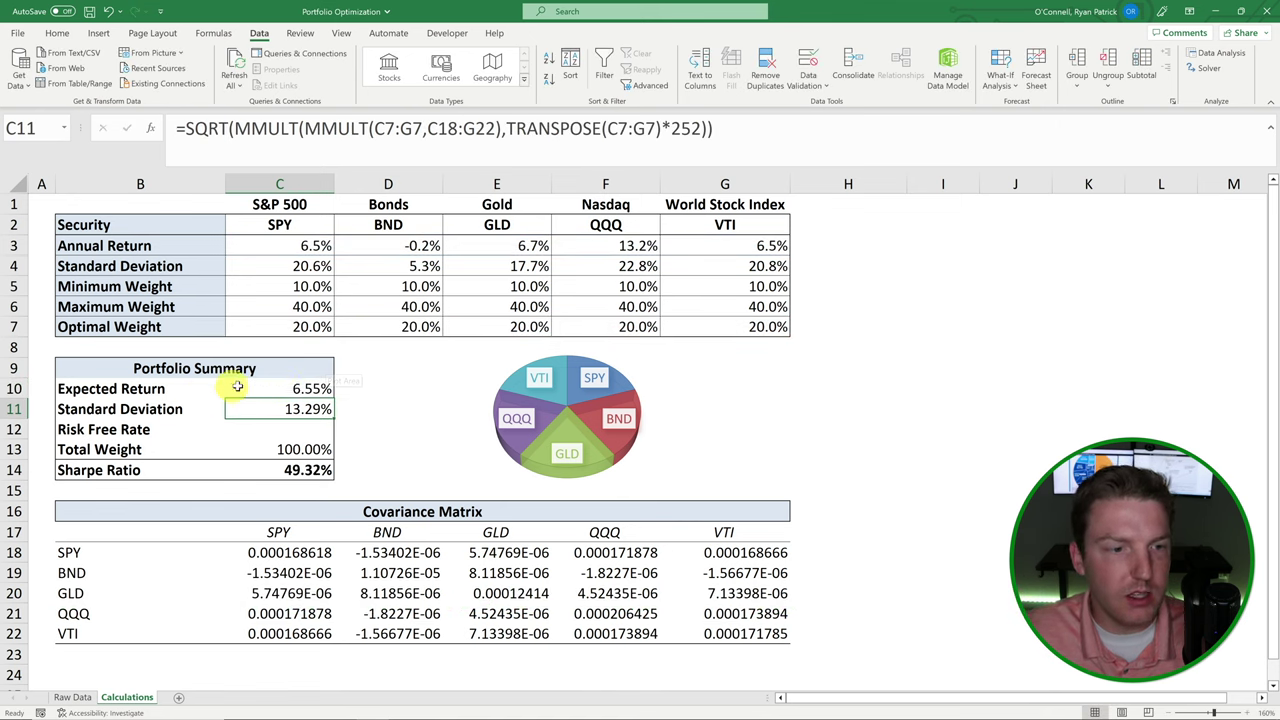
# Check the expected return in C10 against the optimal weights in C7:G7
pyautogui.click(318, 389)
pyautogui.moveTo(293, 322); pyautogui.dragTo(732, 328)
pyautogui.click(325, 389)
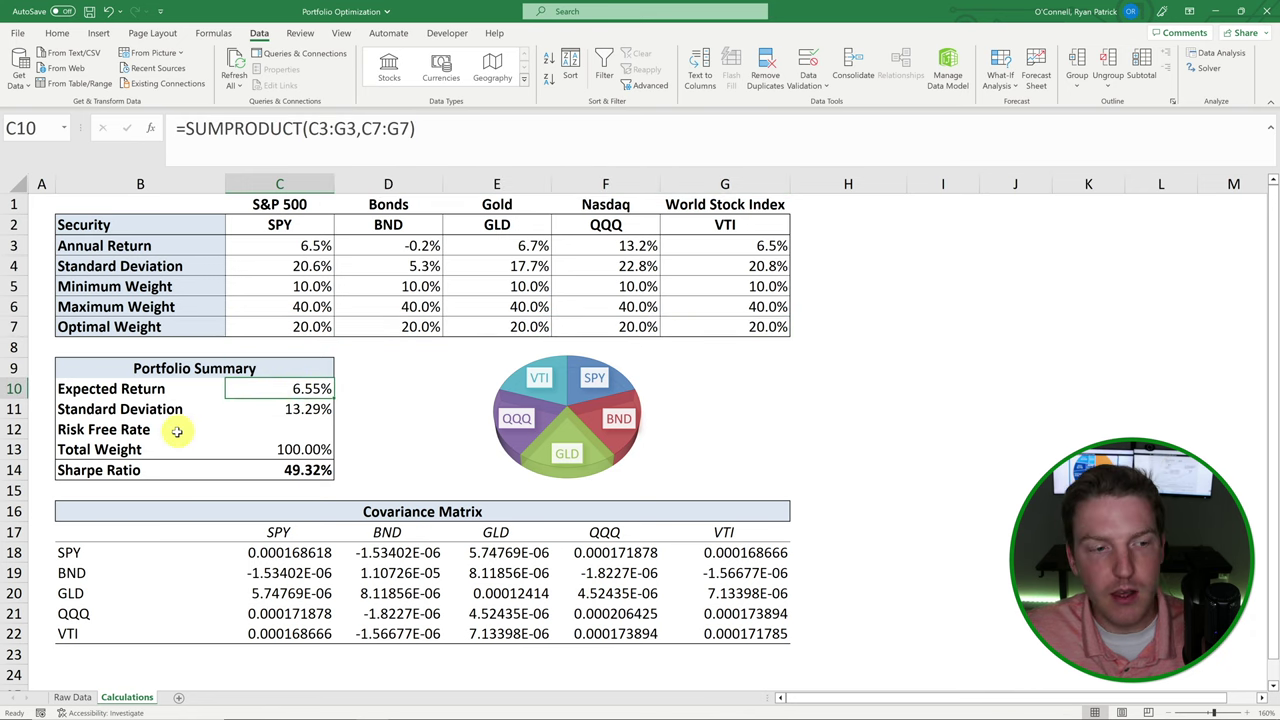
# Copy the 3.70% U.S. 10 Year Treasury yield from the CNBC page in the browser into the workbook's Risk Free Rate cell C12
pyautogui.click(139, 430)
pyautogui.click(290, 430)
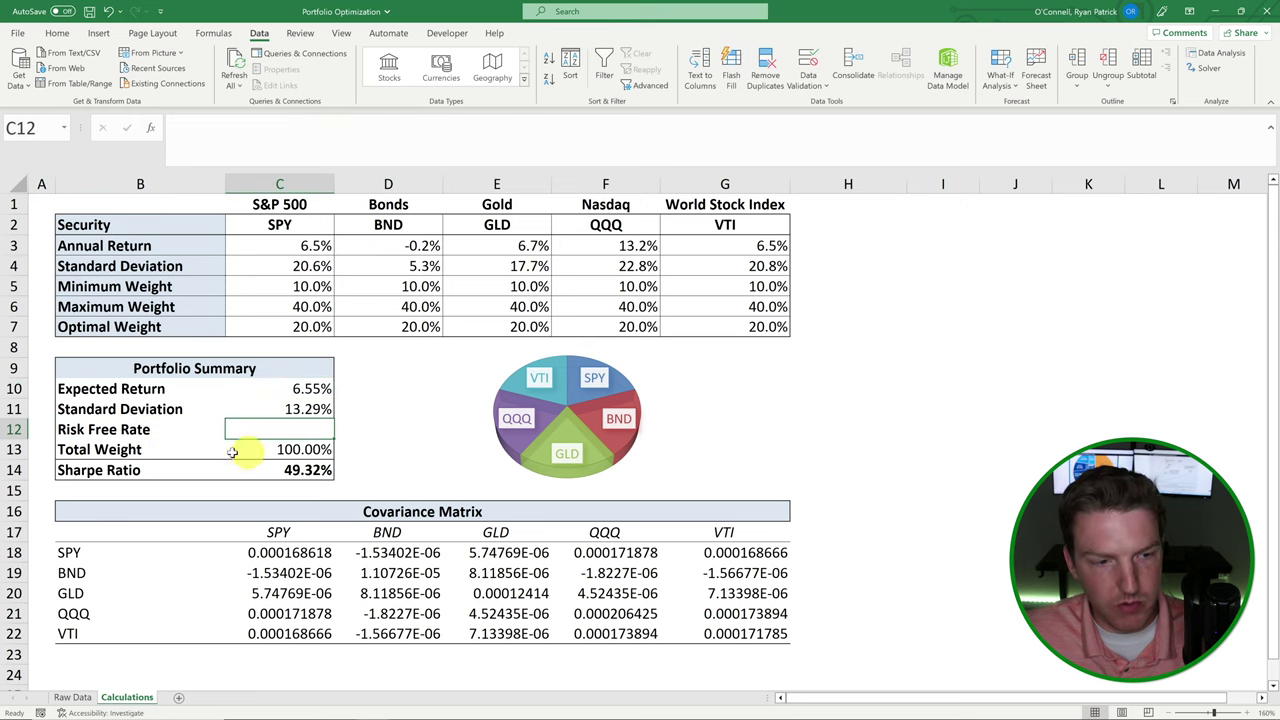
pyautogui.click(113, 470)
pyautogui.click(292, 430)
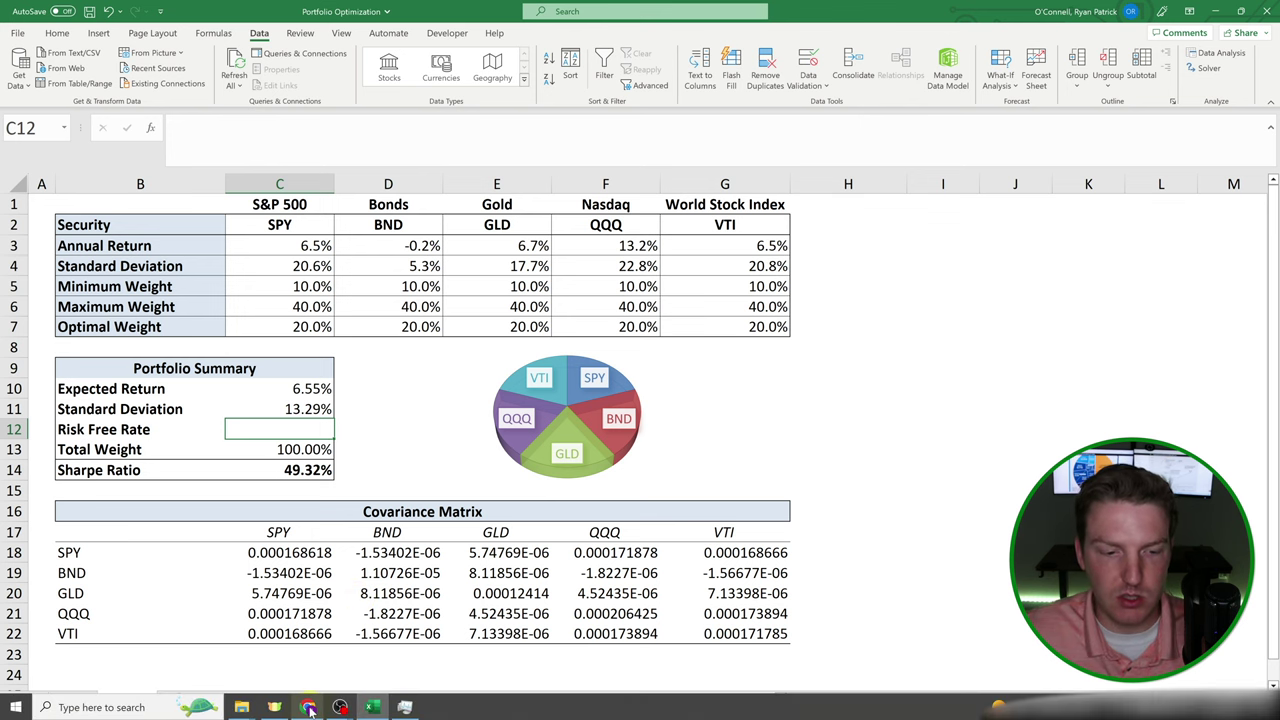
pyautogui.click(309, 707)
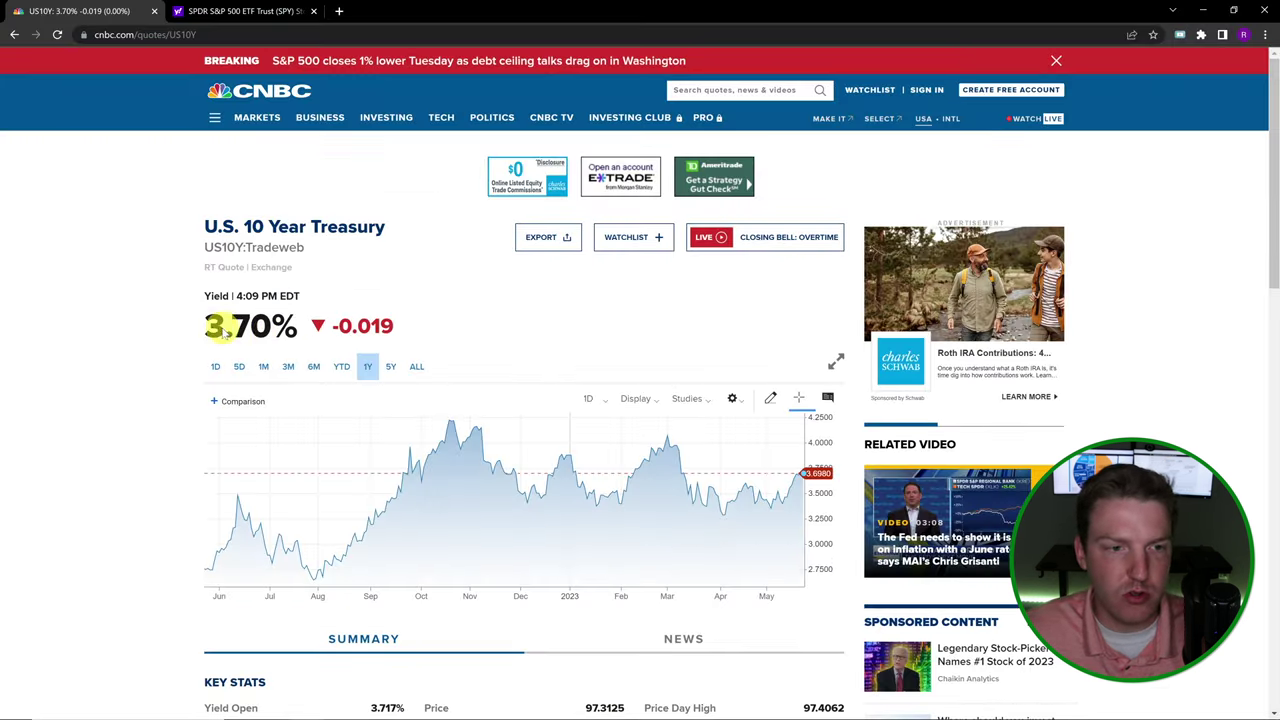
pyautogui.moveTo(210, 325); pyautogui.dragTo(292, 328)
pyautogui.hotkey('ctrl', 'c')
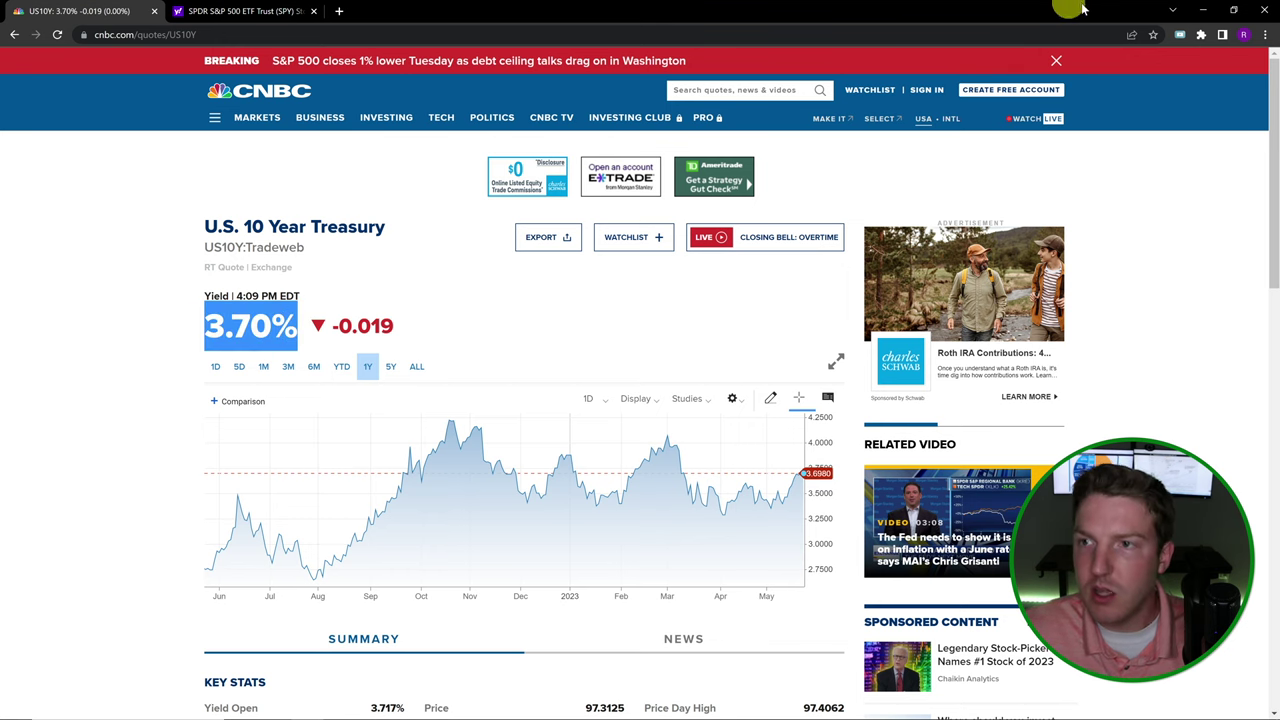
pyautogui.click(1204, 10)
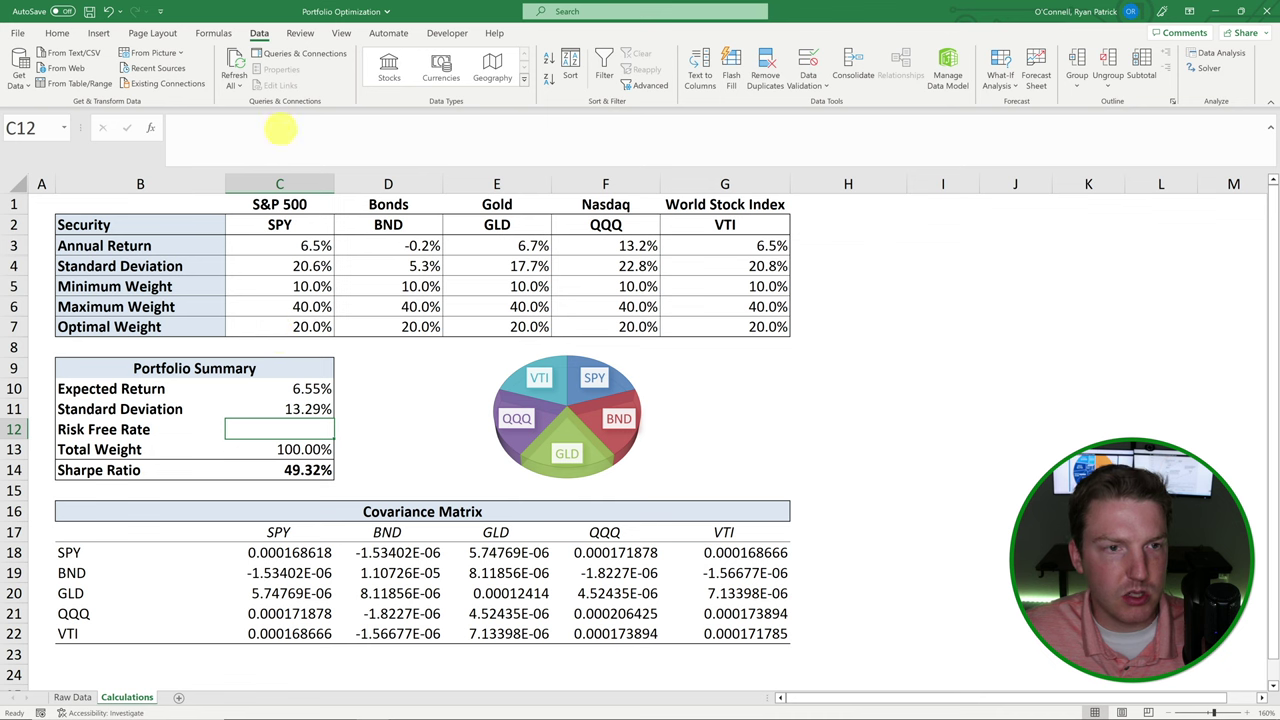
pyautogui.click(452, 129)
pyautogui.hotkey('ctrl', 'v')
pyautogui.press('Return')
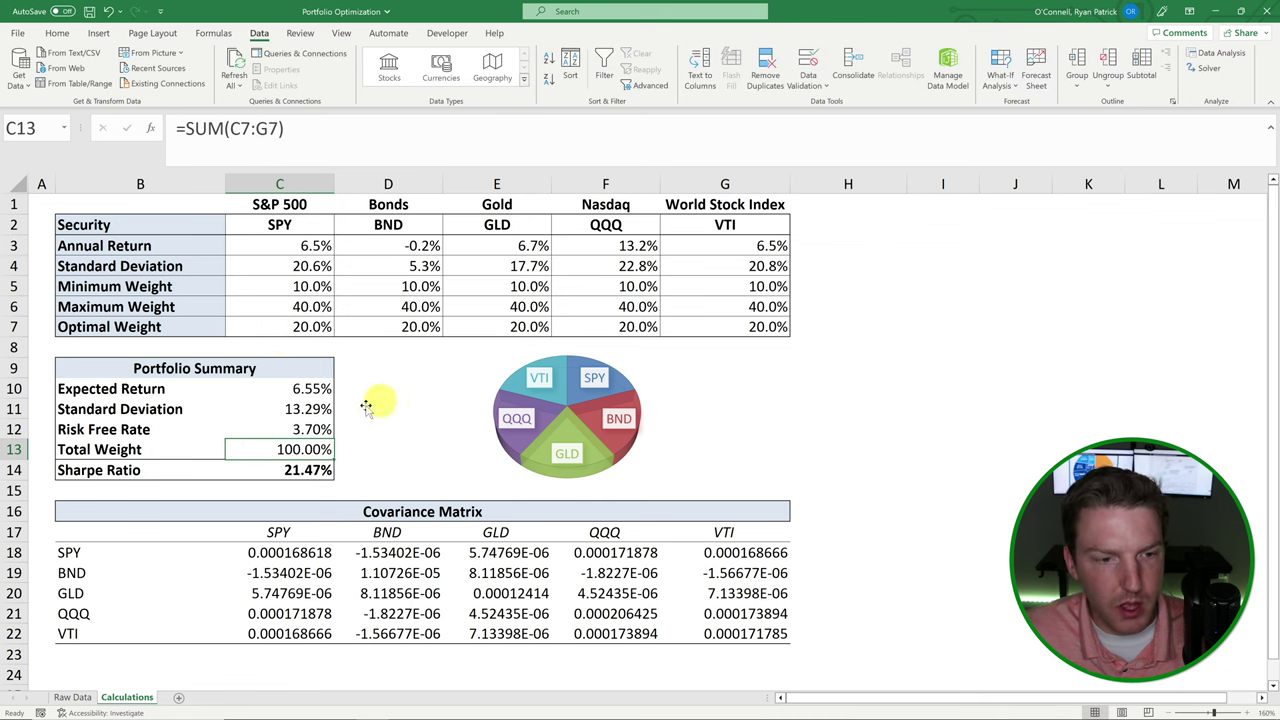
# Examine the Sharpe Ratio formula =(C10-C12)/C11 in C14 and the optimal weights C7:G7, leaving C14 selected
pyautogui.click(354, 442)
pyautogui.click(307, 474)
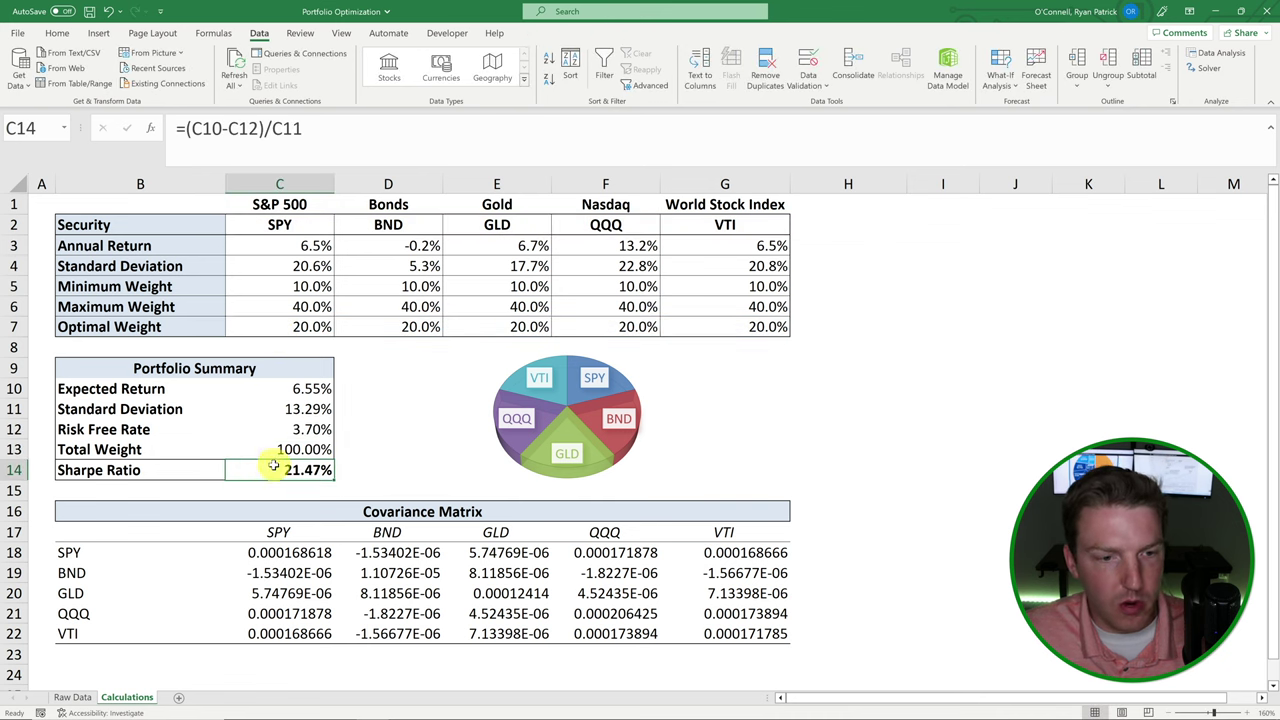
pyautogui.click(330, 130)
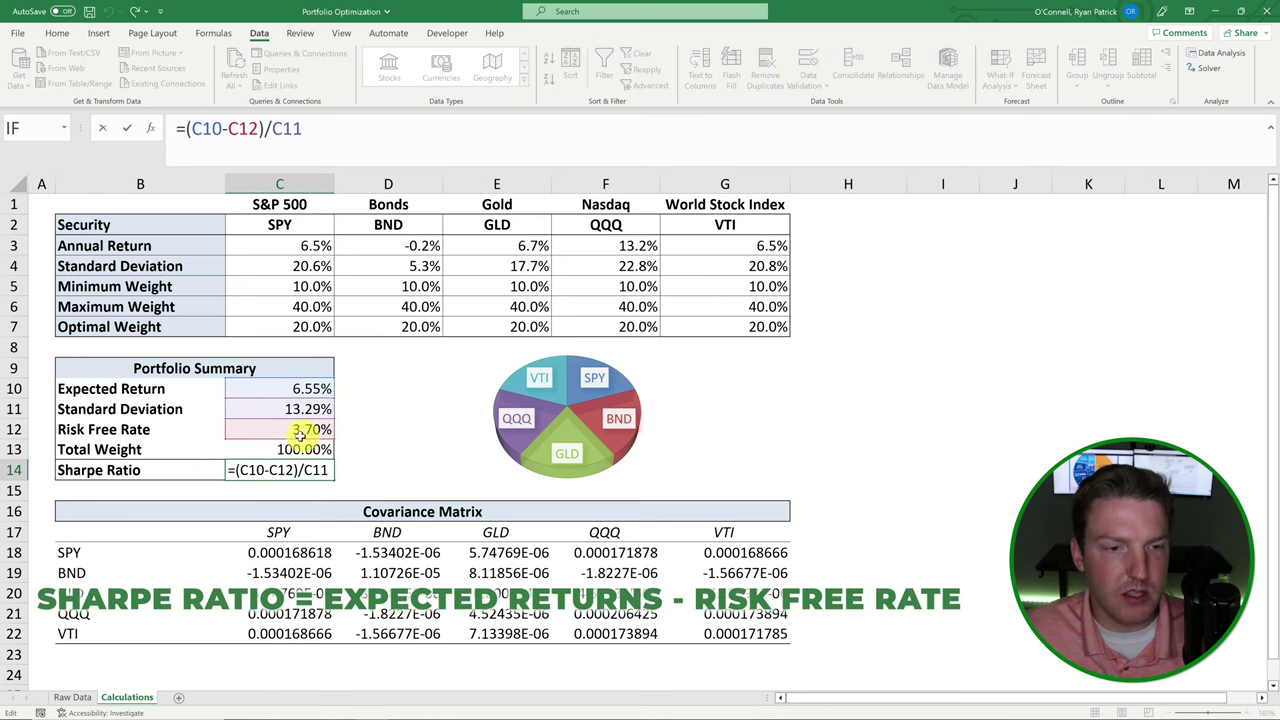
pyautogui.moveTo(261, 129); pyautogui.dragTo(188, 129)
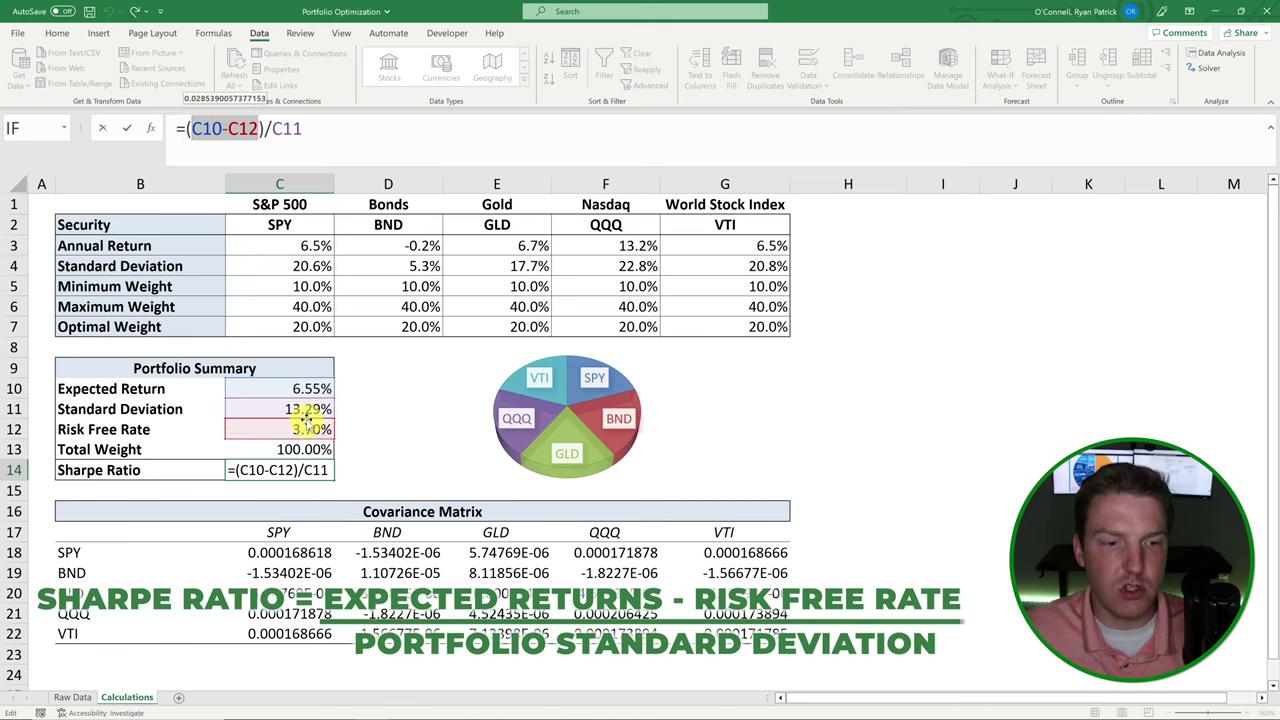
pyautogui.press('Escape')
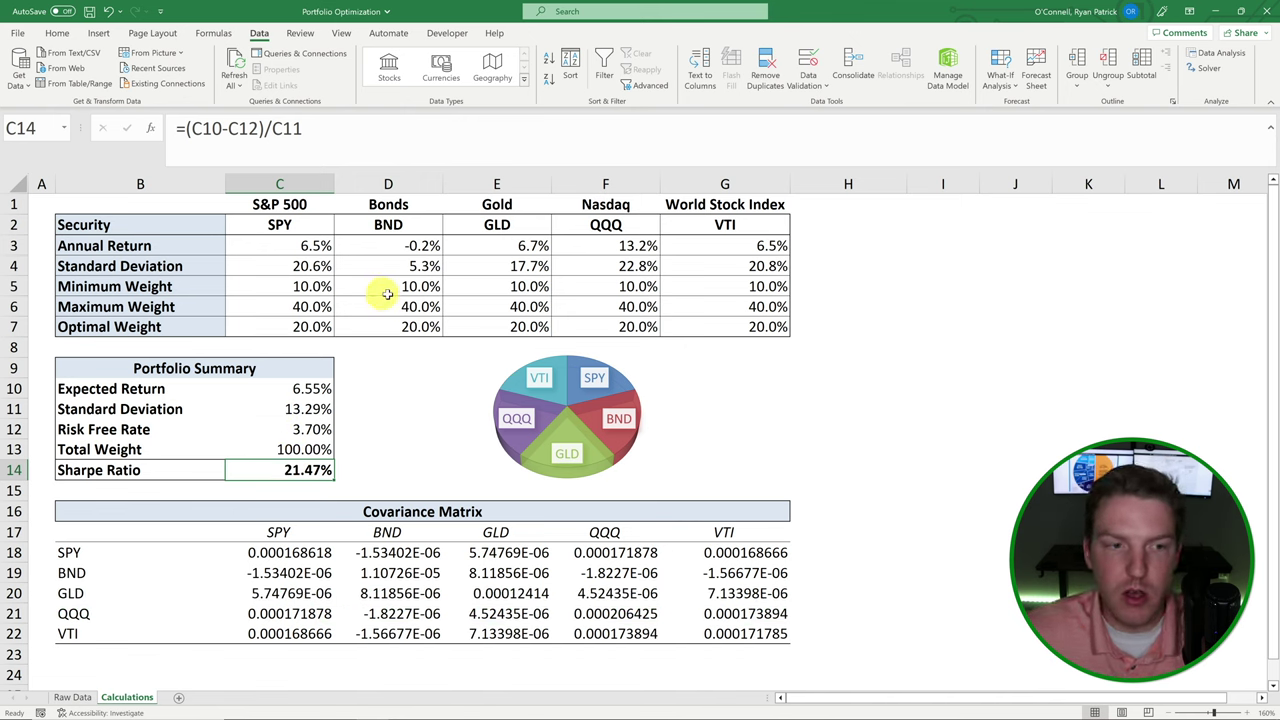
pyautogui.moveTo(300, 327); pyautogui.dragTo(745, 316)
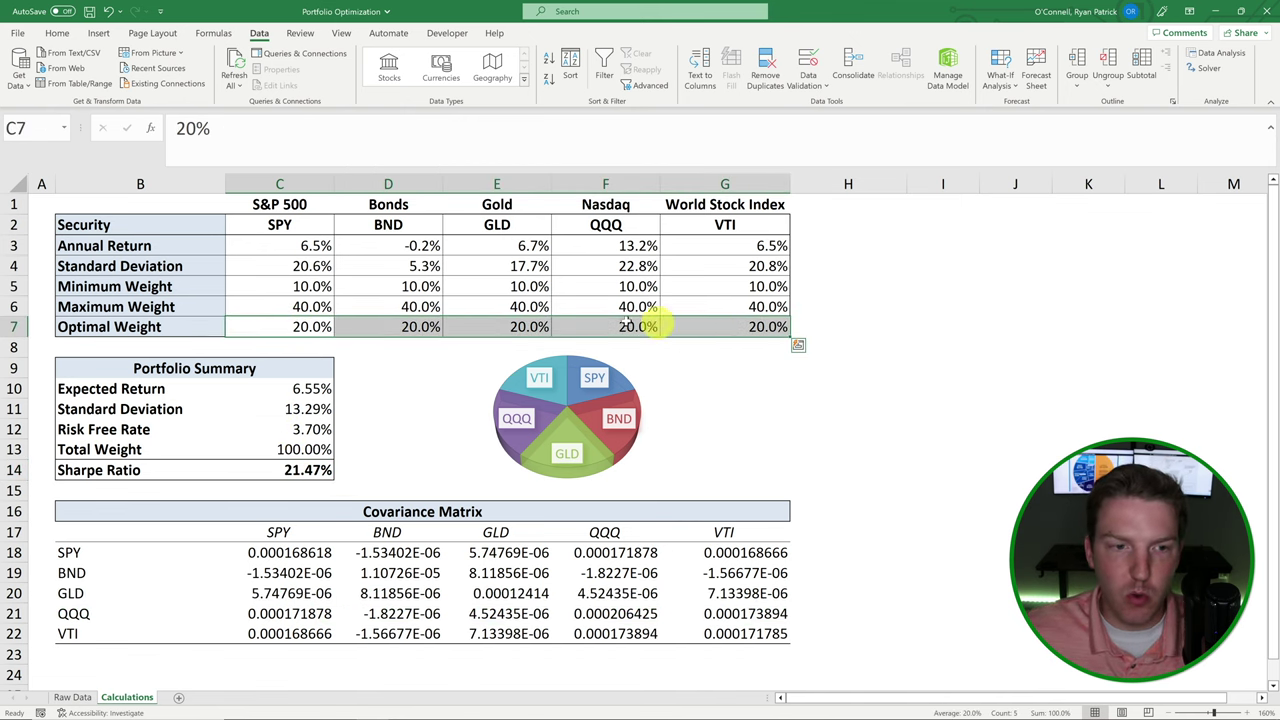
pyautogui.click(300, 470)
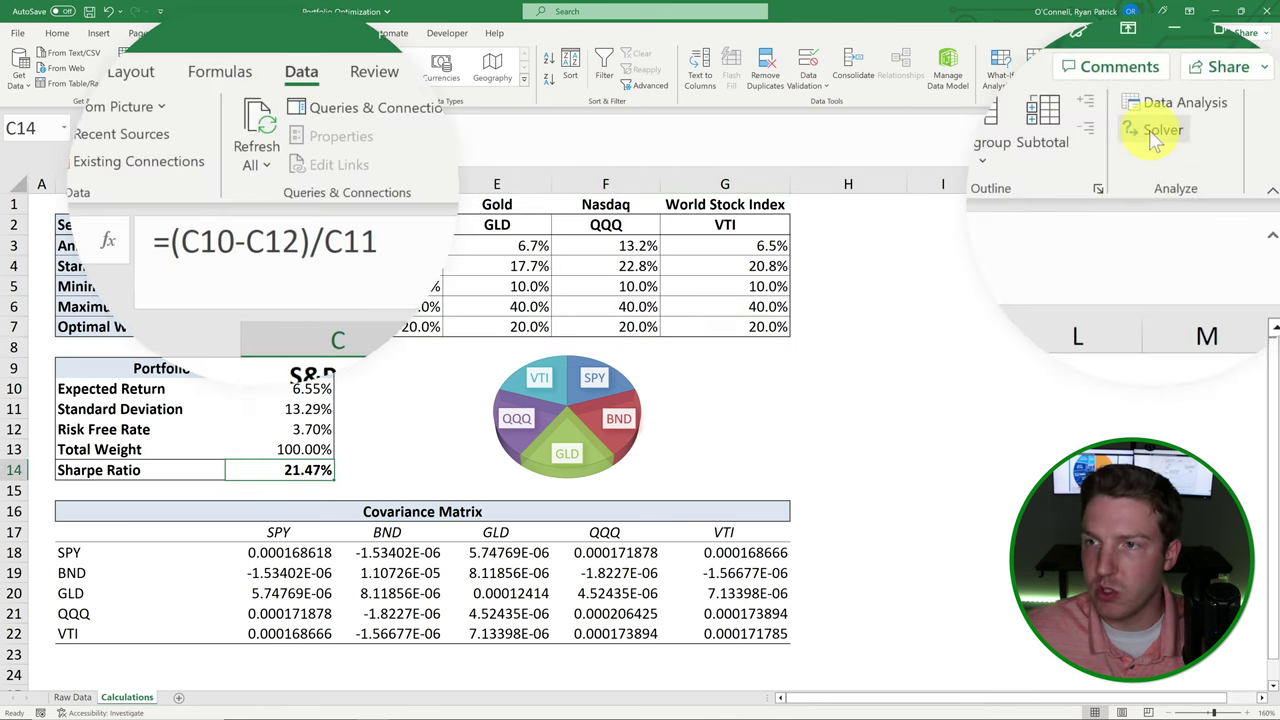
# Set up Solver to maximize the Sharpe Ratio in C14 by changing the optimal weight cells C7:G7
pyautogui.click(1205, 68)
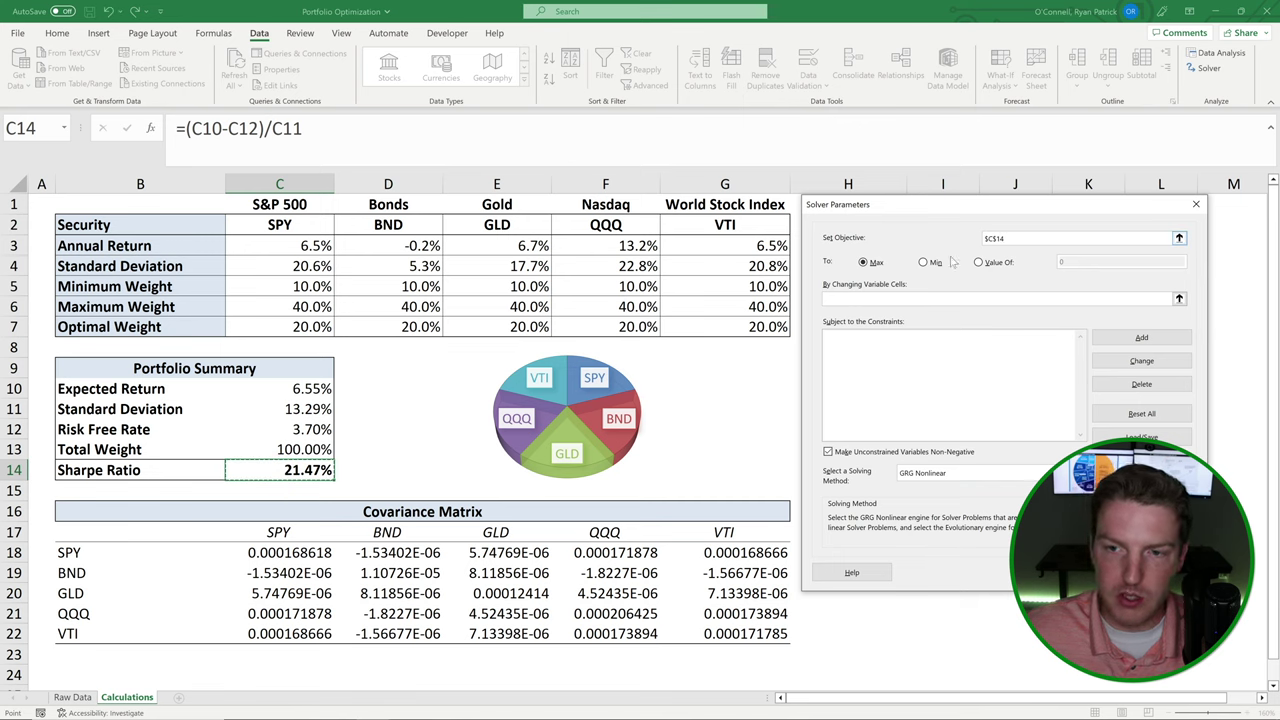
pyautogui.click(875, 262)
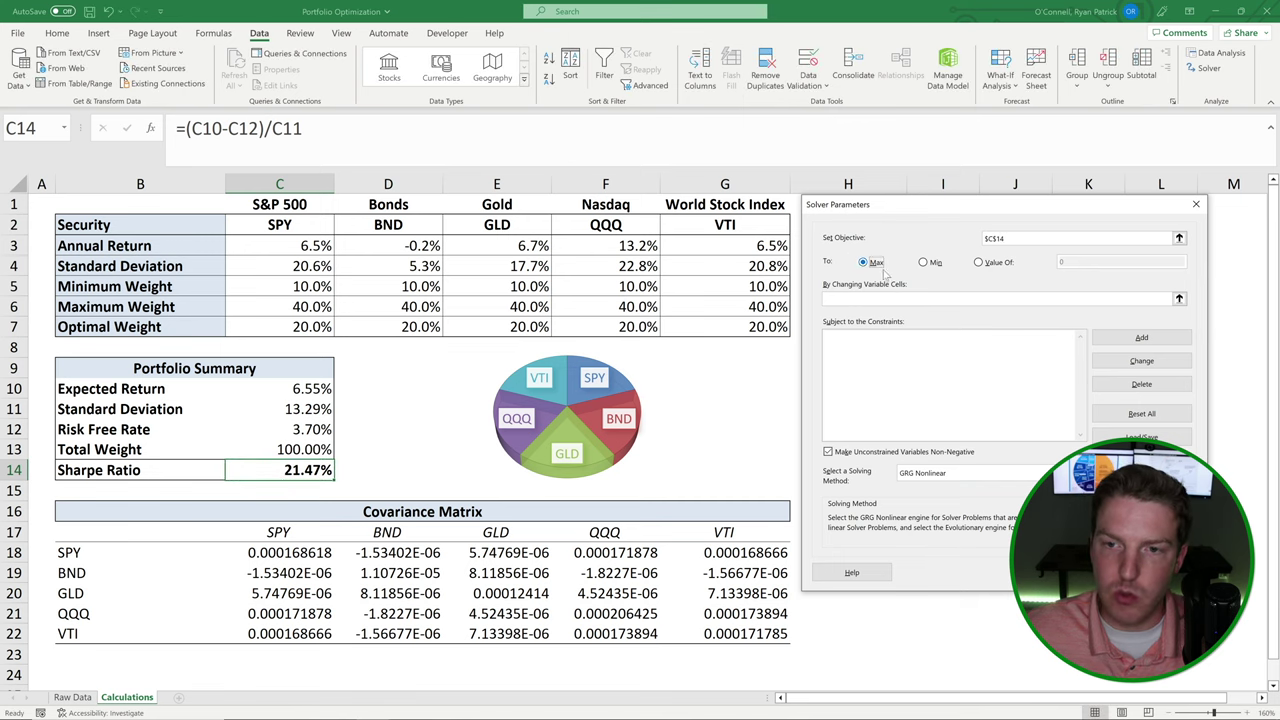
pyautogui.click(862, 297)
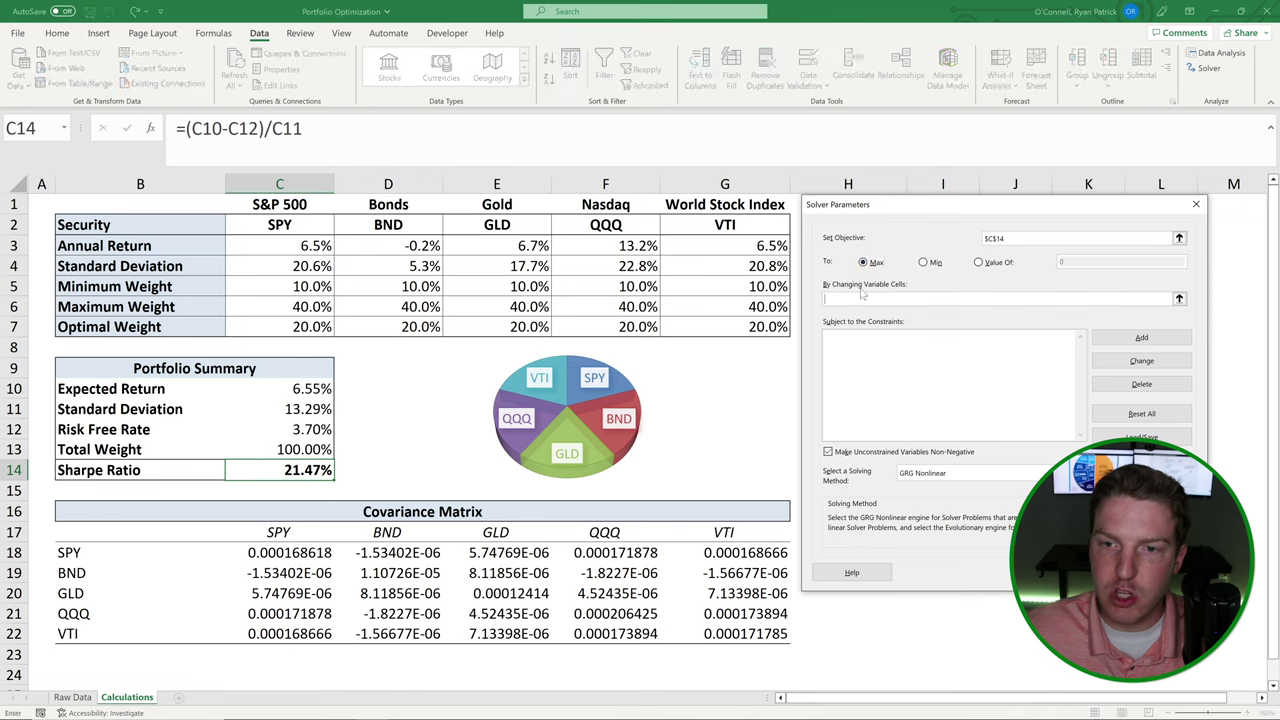
pyautogui.moveTo(297, 327); pyautogui.dragTo(757, 330)
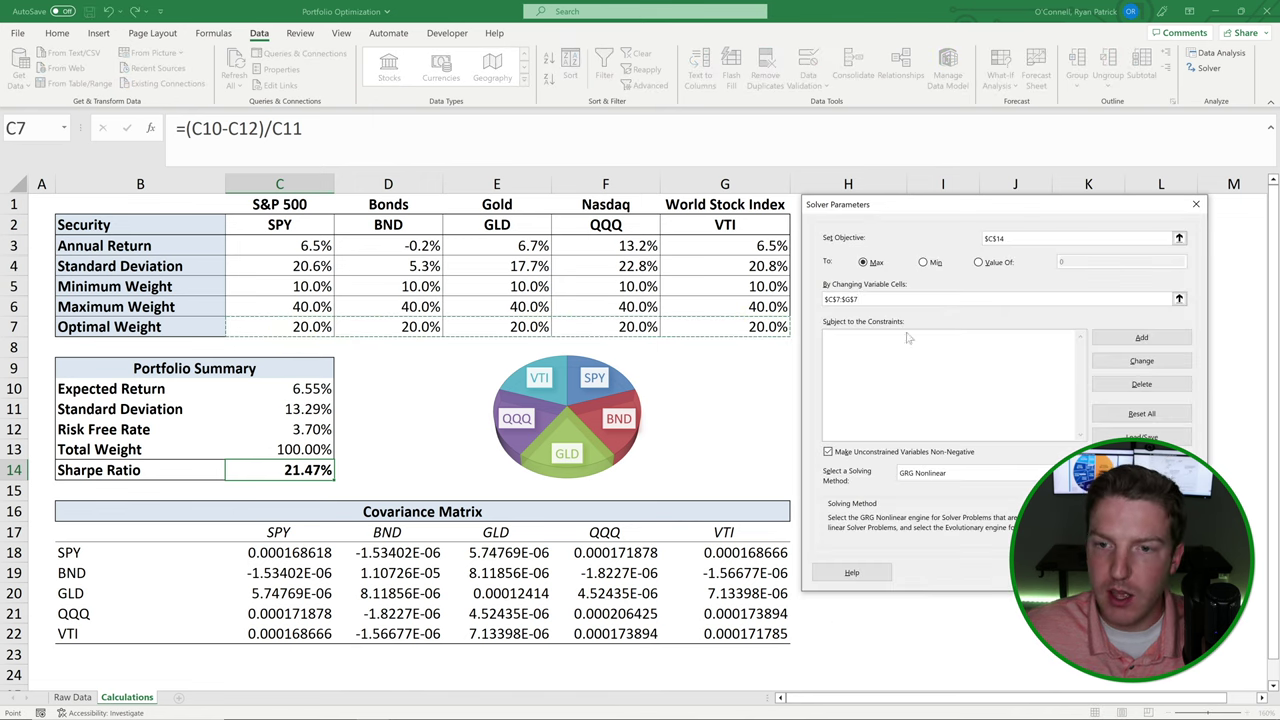
pyautogui.click(856, 327)
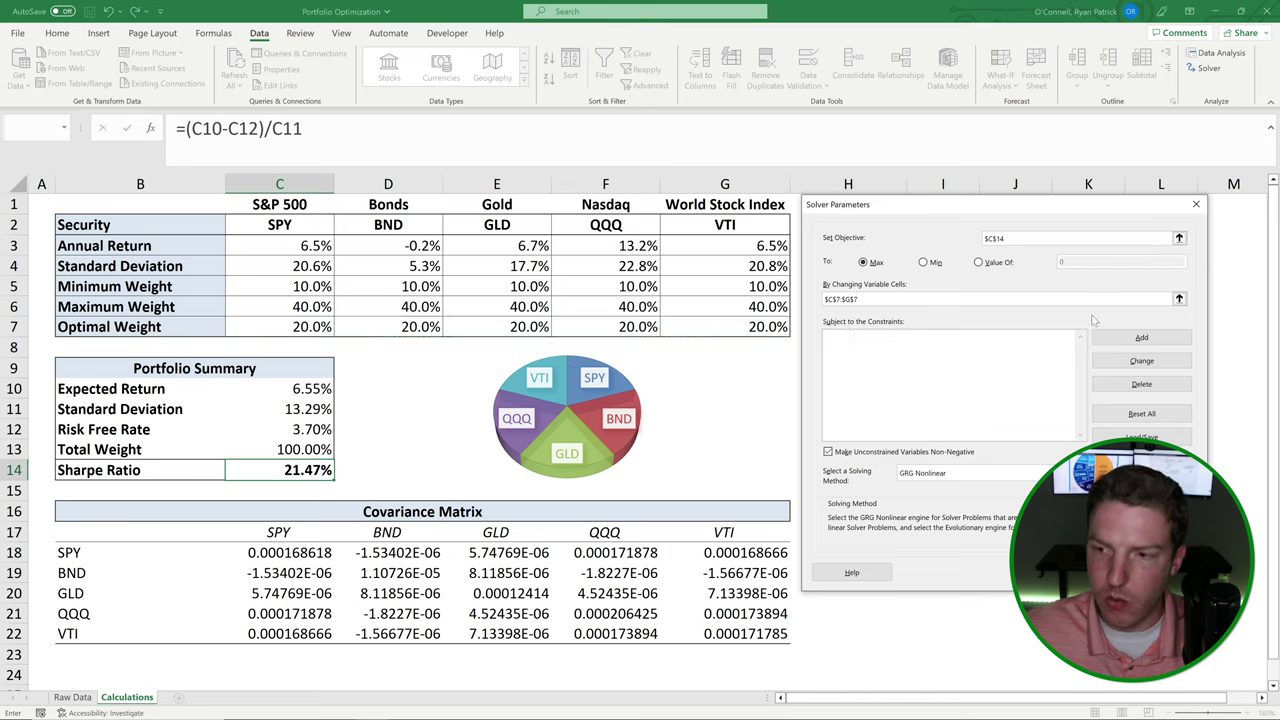
# Add a Solver constraint that the Total Weight in C13 equals 1
pyautogui.click(1136, 338)
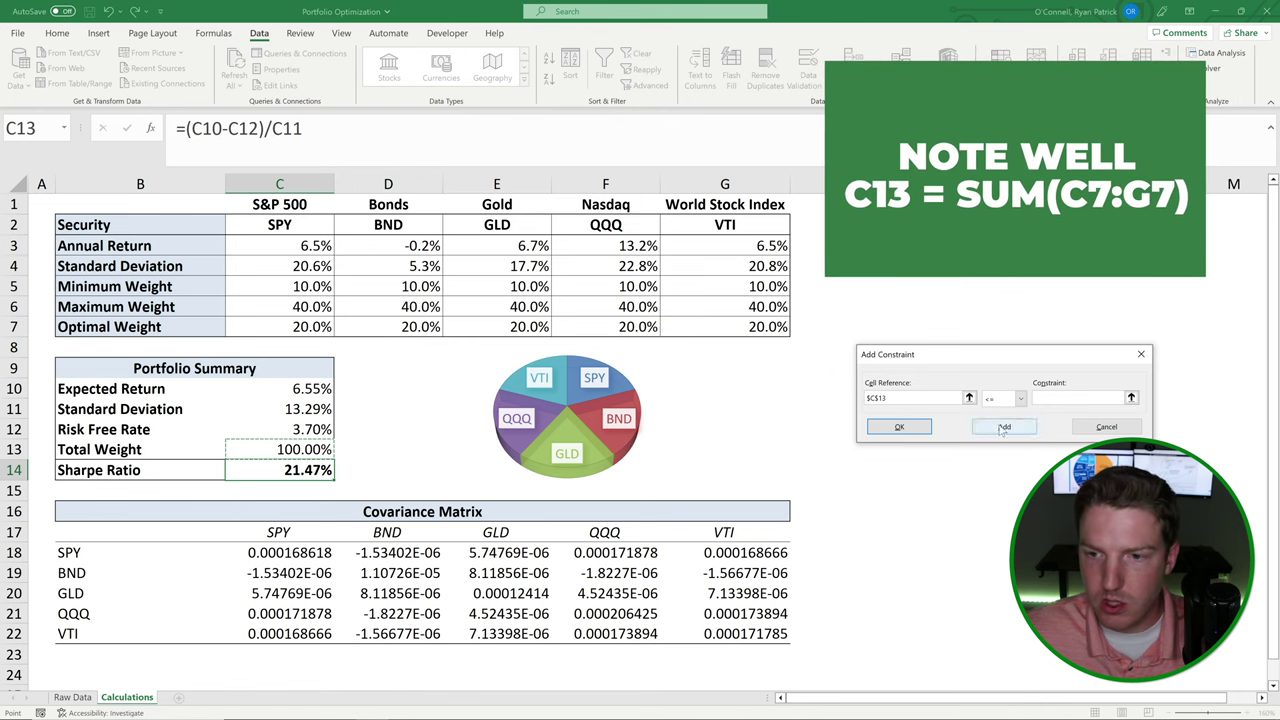
pyautogui.click(1021, 398)
pyautogui.click(995, 422)
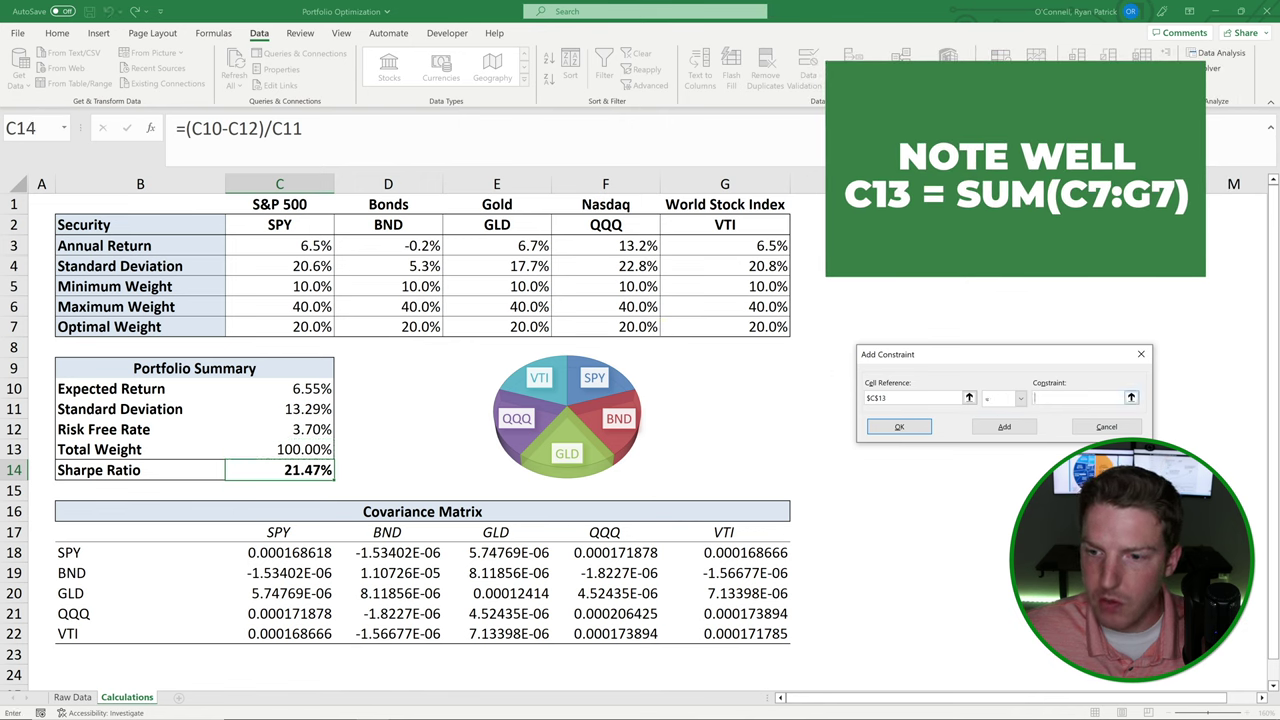
pyautogui.click(1045, 398)
pyautogui.write('1')
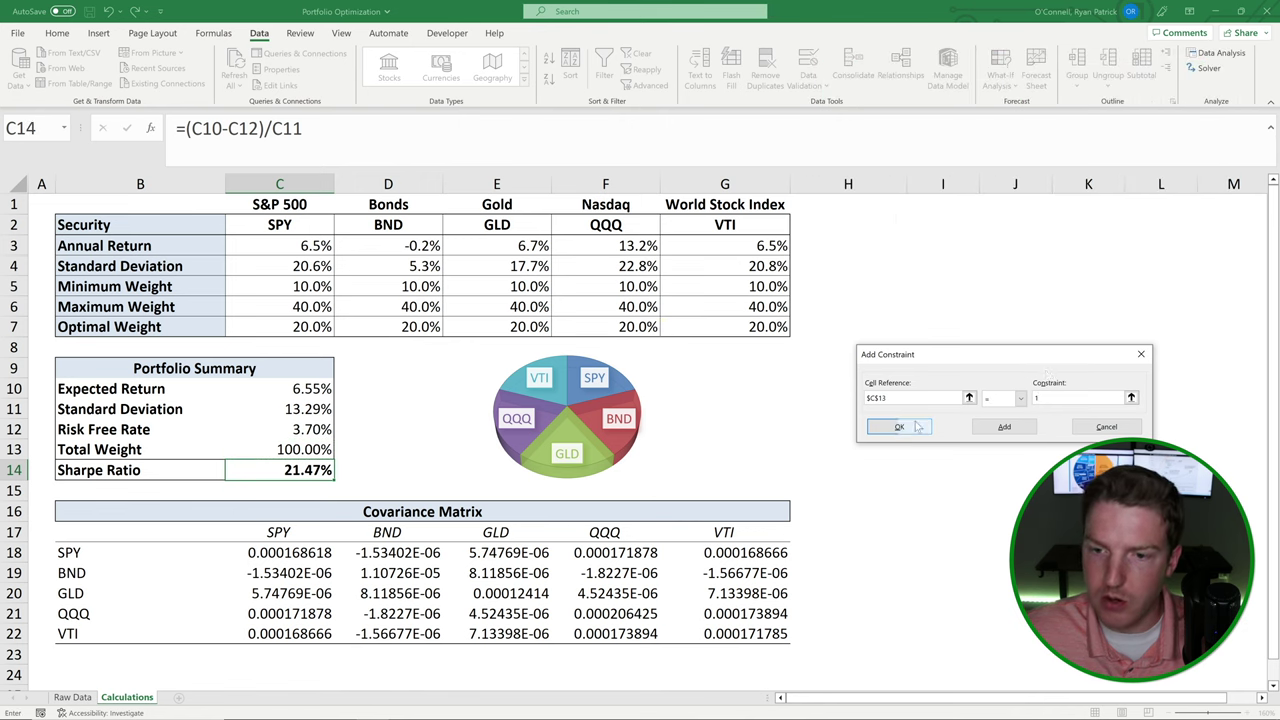
pyautogui.click(905, 427)
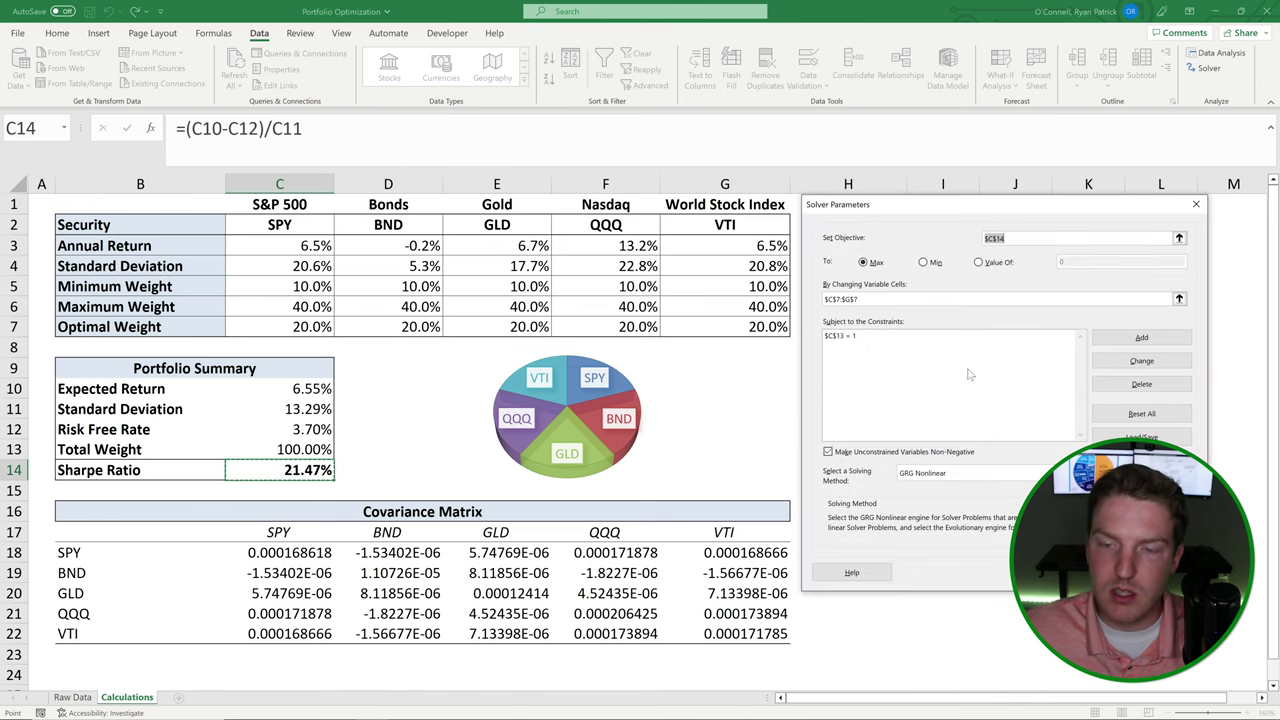
# Add a Solver constraint that the optimal weights C7:G7 are <= the maximum weights C6:G6
pyautogui.click(1141, 337)
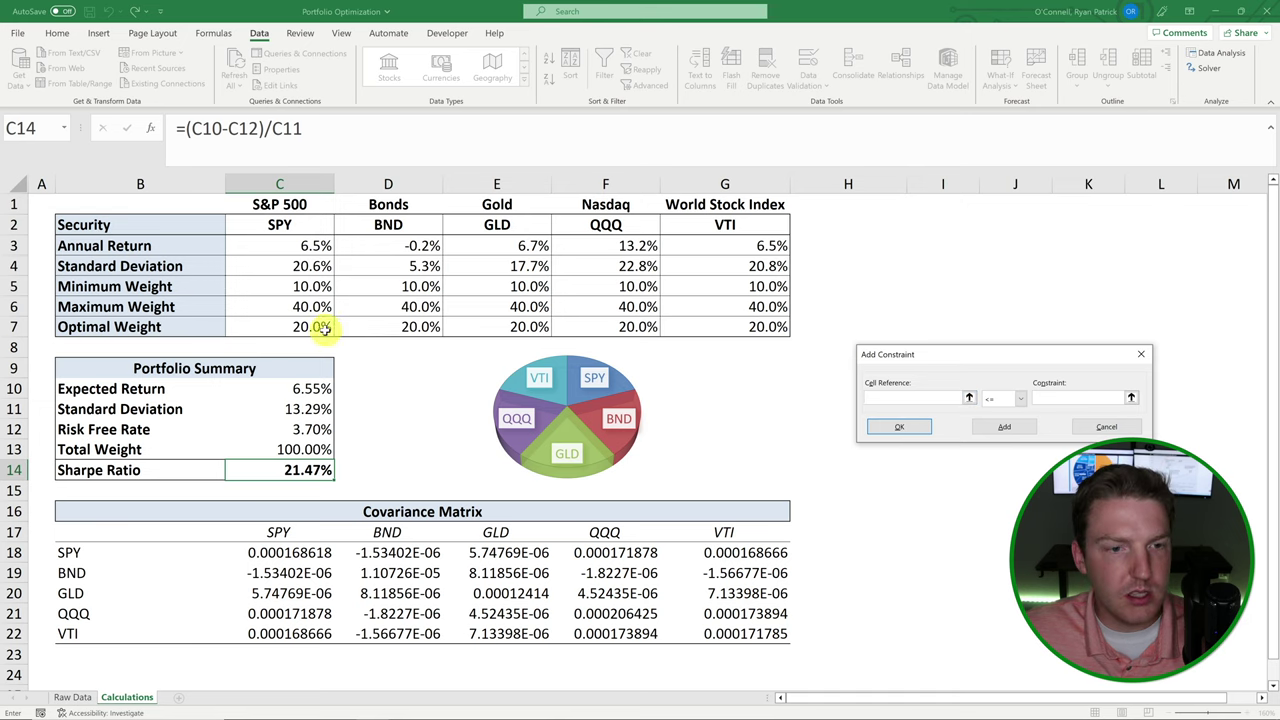
pyautogui.moveTo(323, 329); pyautogui.dragTo(778, 333)
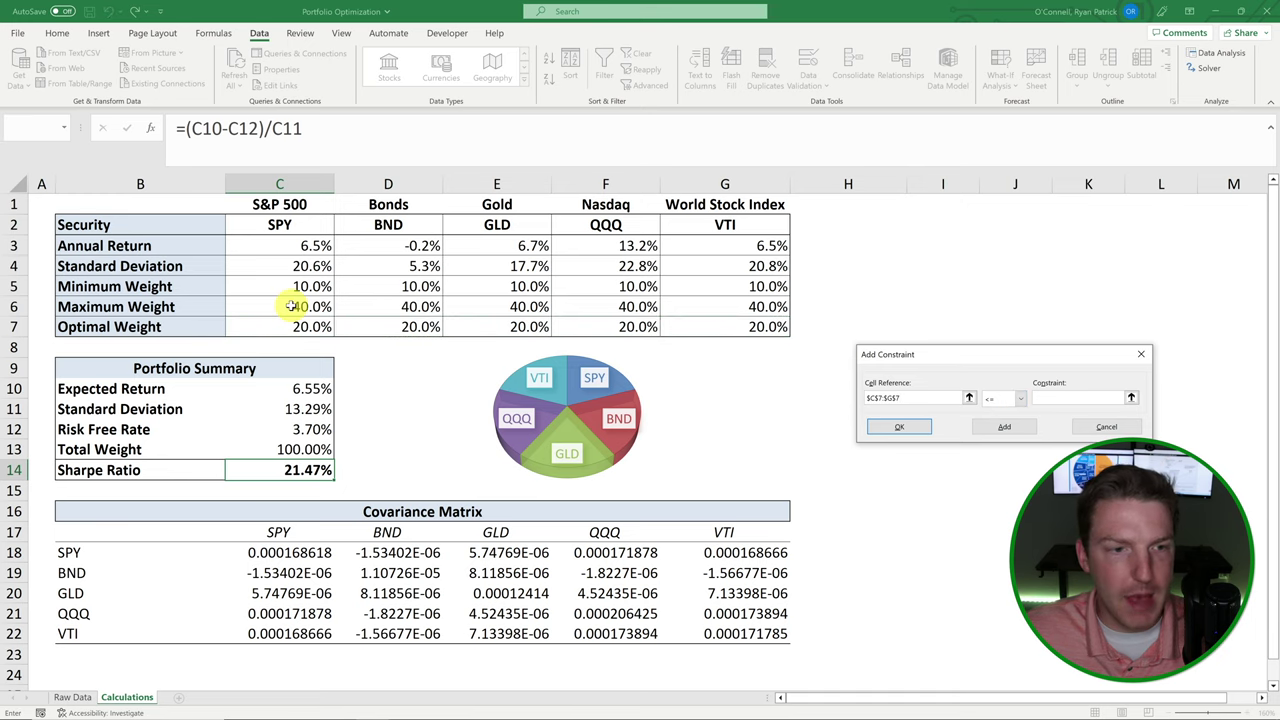
pyautogui.moveTo(300, 307); pyautogui.dragTo(760, 312)
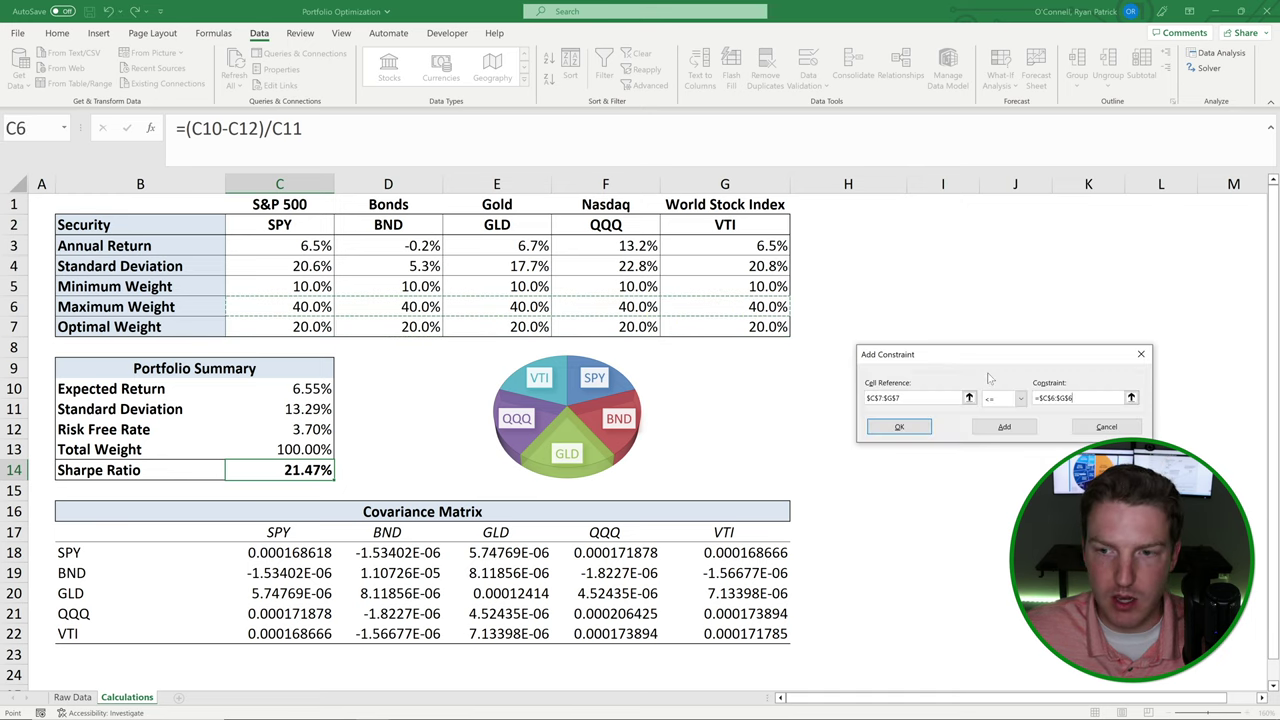
pyautogui.click(903, 427)
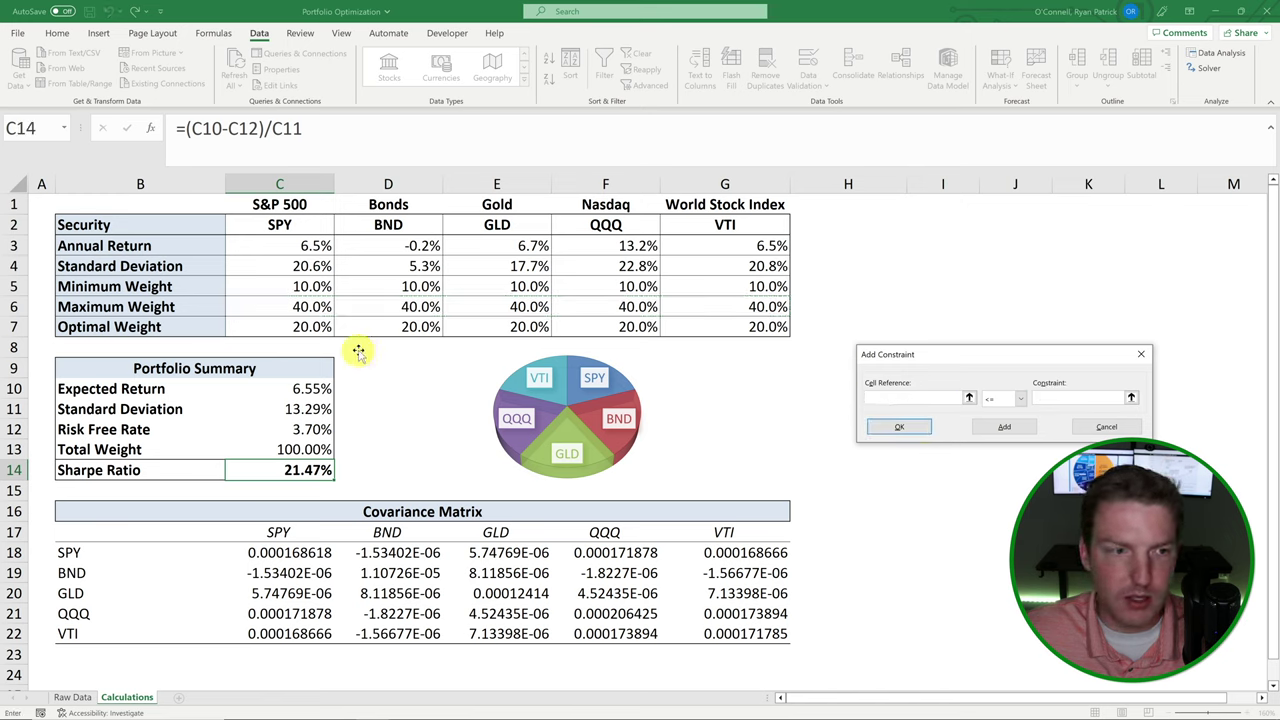
# Add a Solver constraint that the optimal weights C7:G7 are >= the minimum weights C5:G5, returning to the Solver parameters
pyautogui.moveTo(315, 333); pyautogui.dragTo(770, 334)
pyautogui.click(1020, 399)
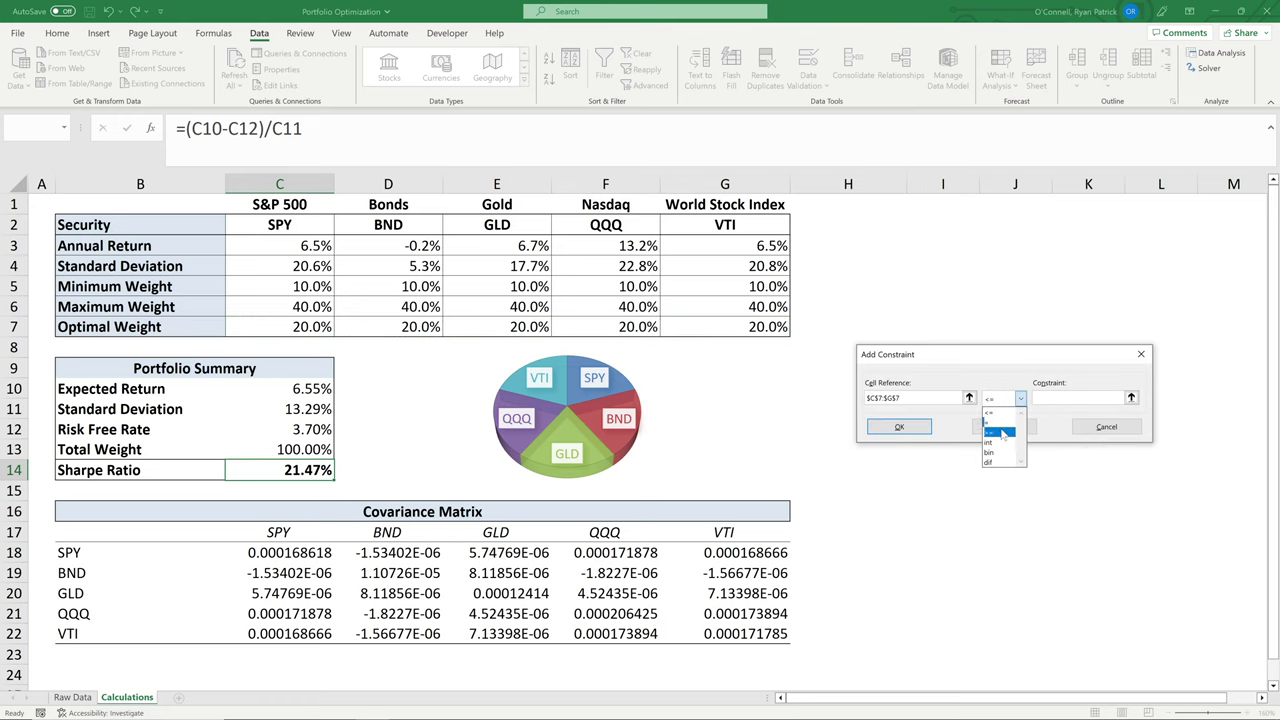
pyautogui.click(1000, 432)
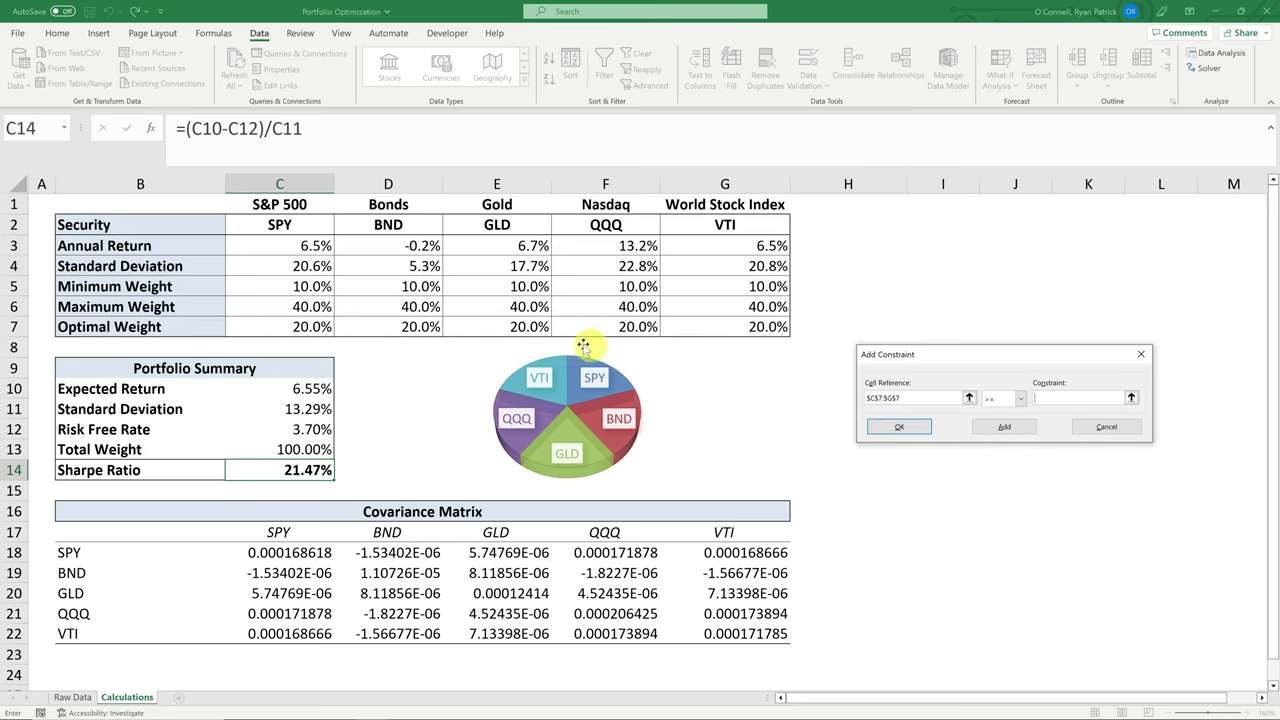
pyautogui.moveTo(316, 286); pyautogui.dragTo(775, 301)
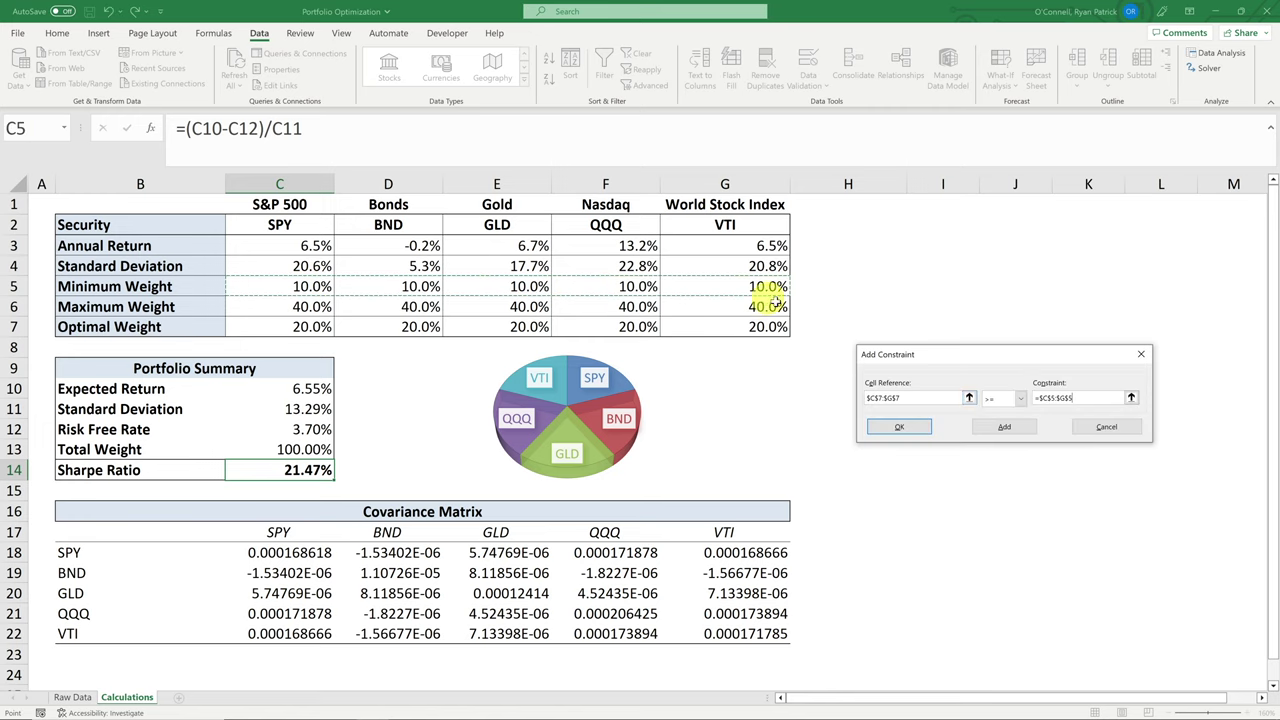
pyautogui.click(899, 427)
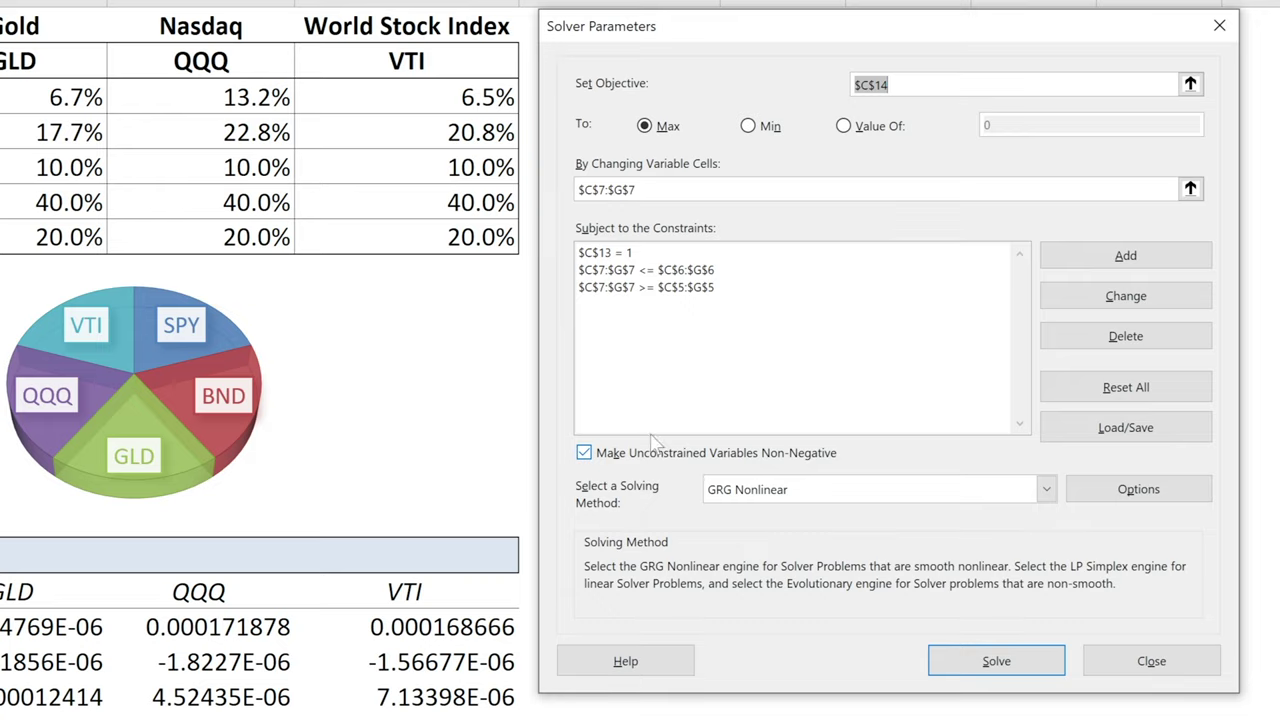
# Solve with the GRG Nonlinear method and keep the Solver solution
pyautogui.click(990, 663)
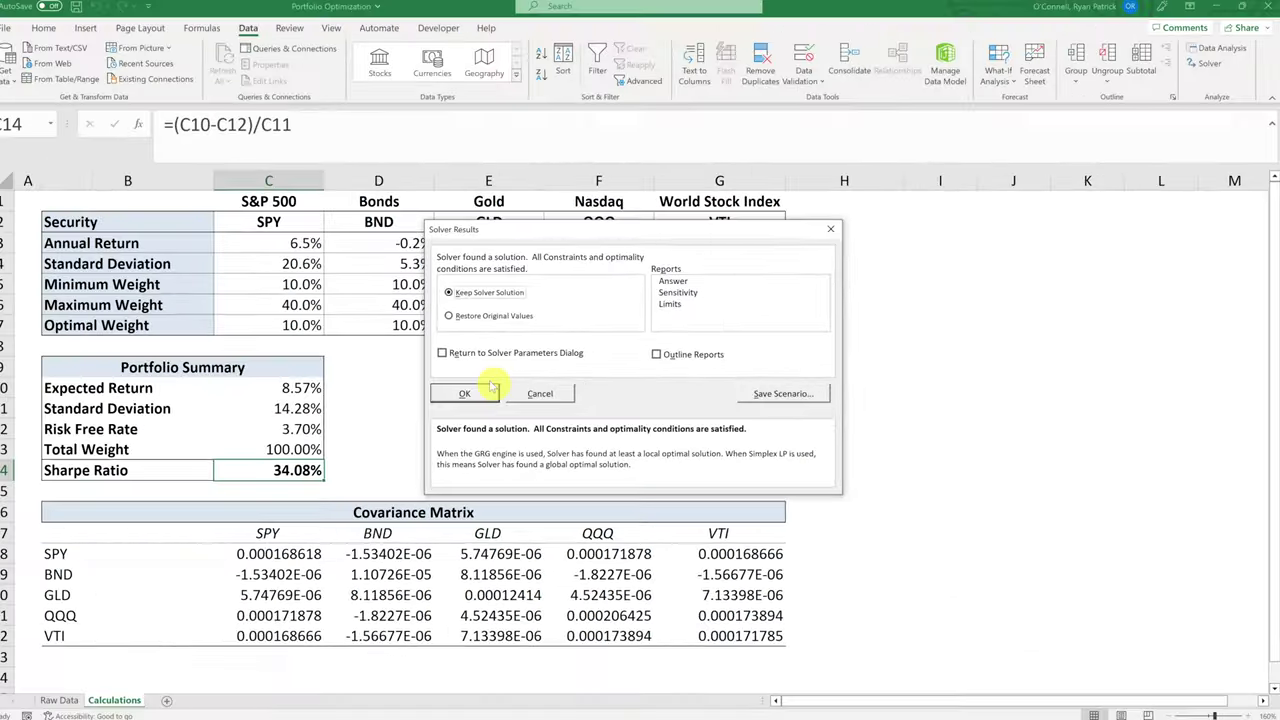
pyautogui.moveTo(497, 229); pyautogui.dragTo(752, 277)
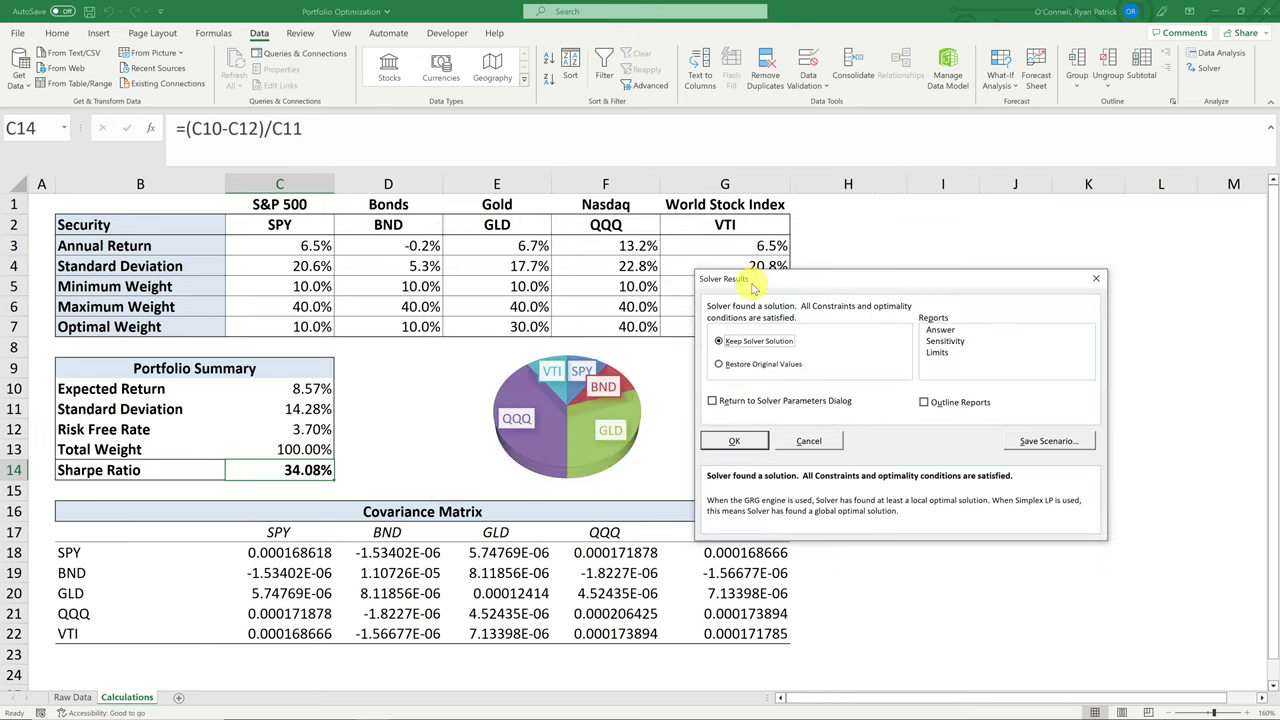
pyautogui.moveTo(830, 279); pyautogui.dragTo(912, 237)
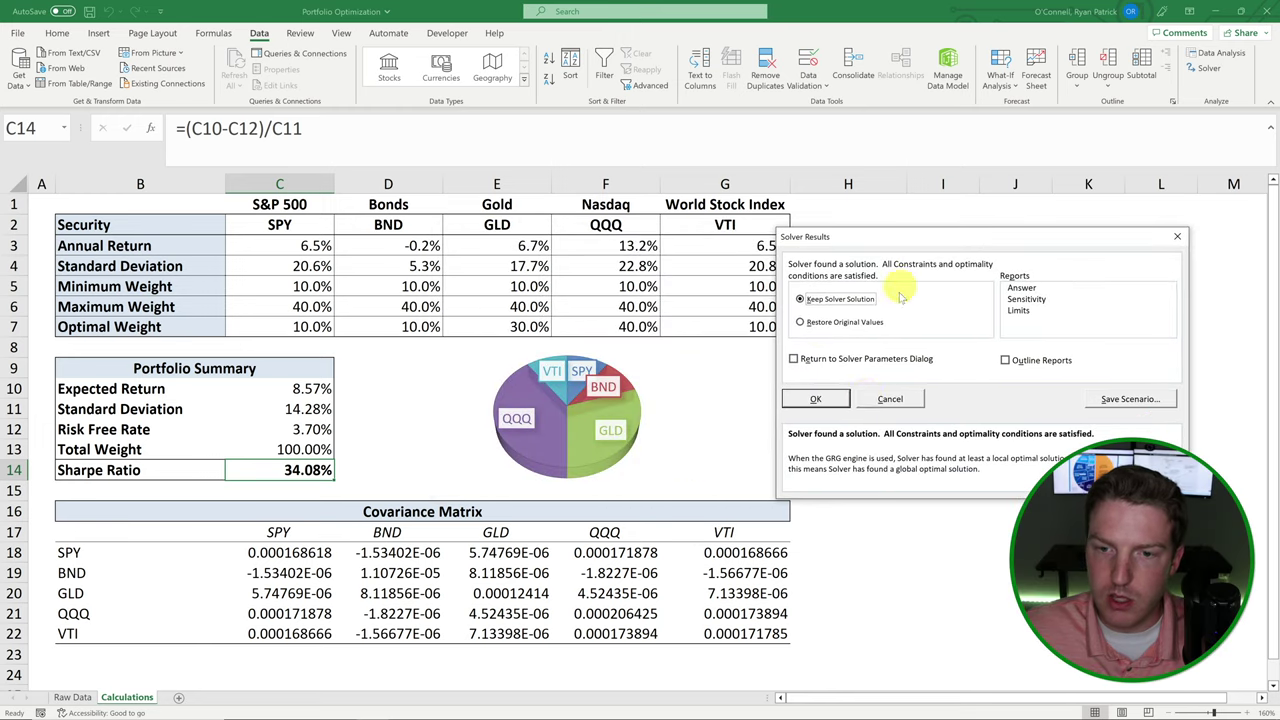
pyautogui.click(822, 399)
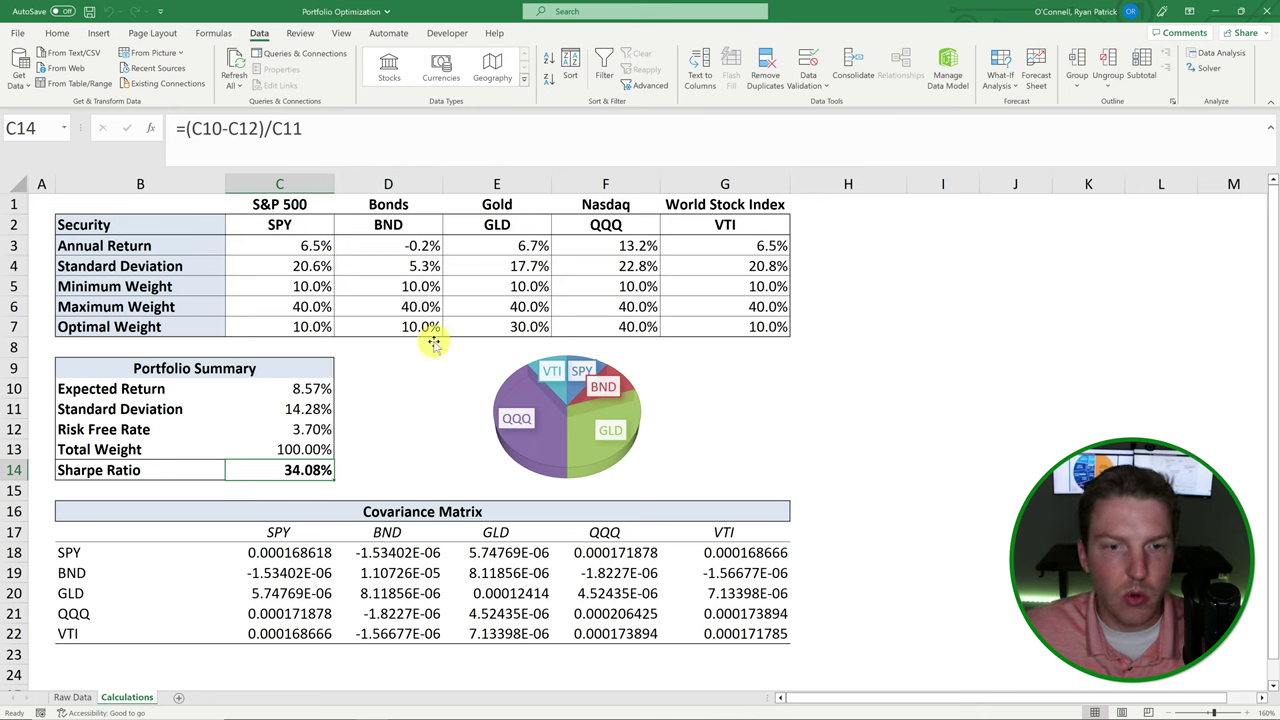
# Examine the Sharpe Ratio in C14 and compare each security's statistics and optimal weight in C1:G7
pyautogui.click(803, 369)
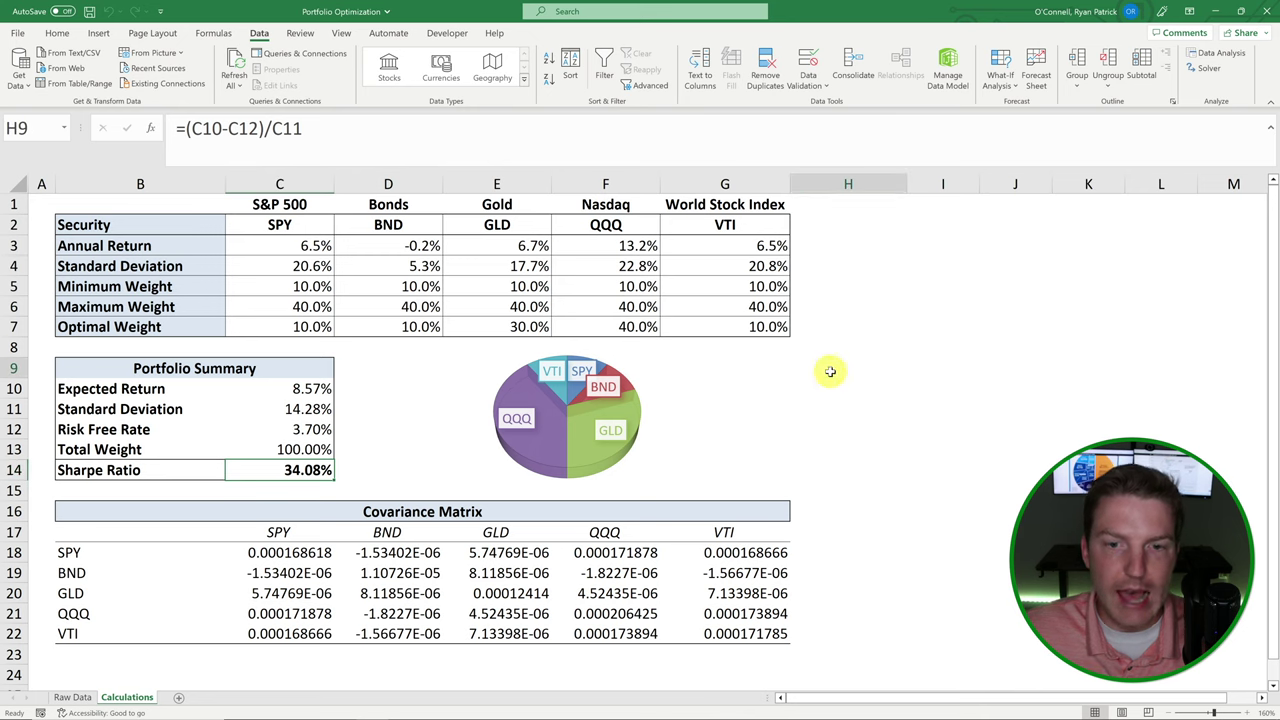
pyautogui.click(300, 470)
pyautogui.moveTo(300, 245); pyautogui.dragTo(766, 322)
pyautogui.click(305, 470)
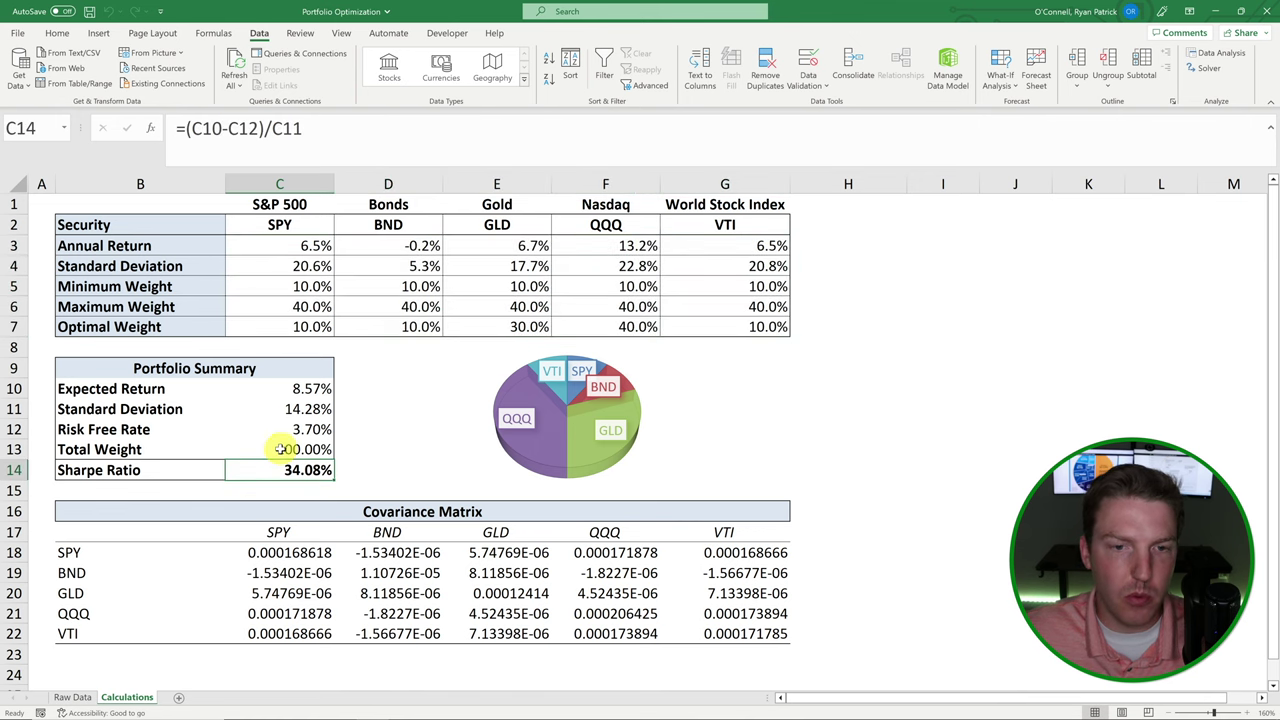
pyautogui.click(640, 323)
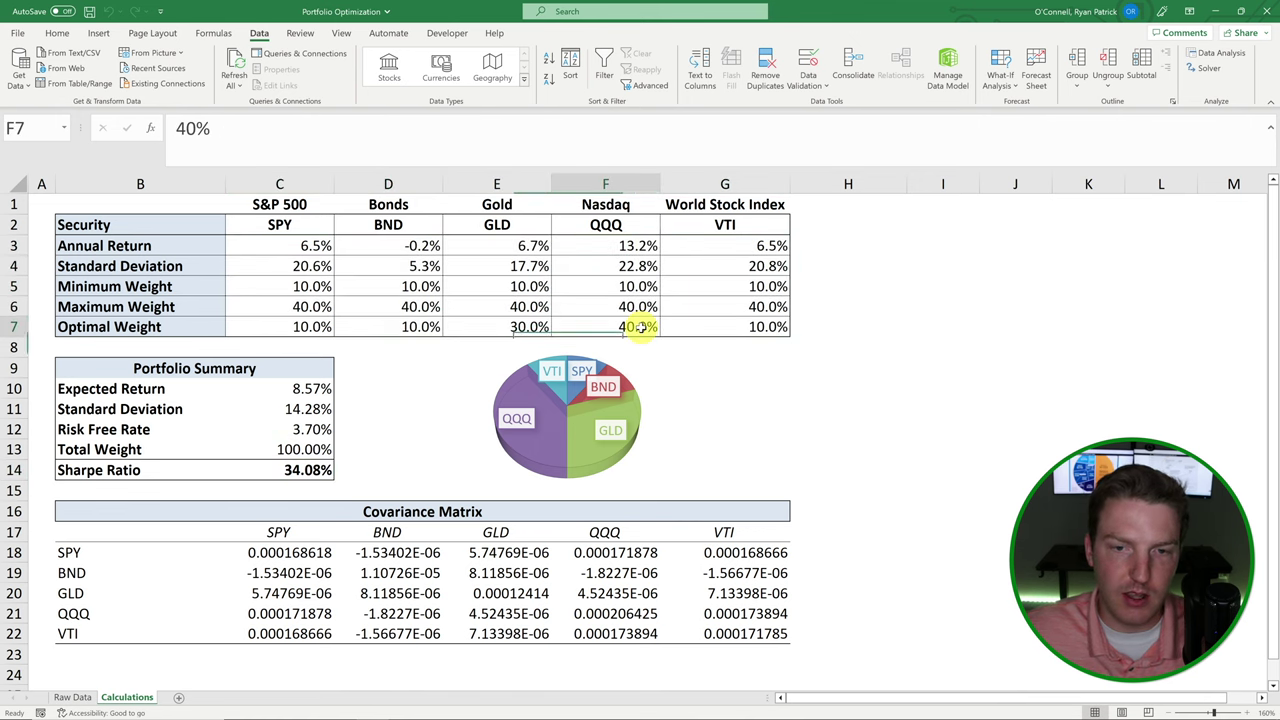
pyautogui.moveTo(620, 202); pyautogui.dragTo(632, 326)
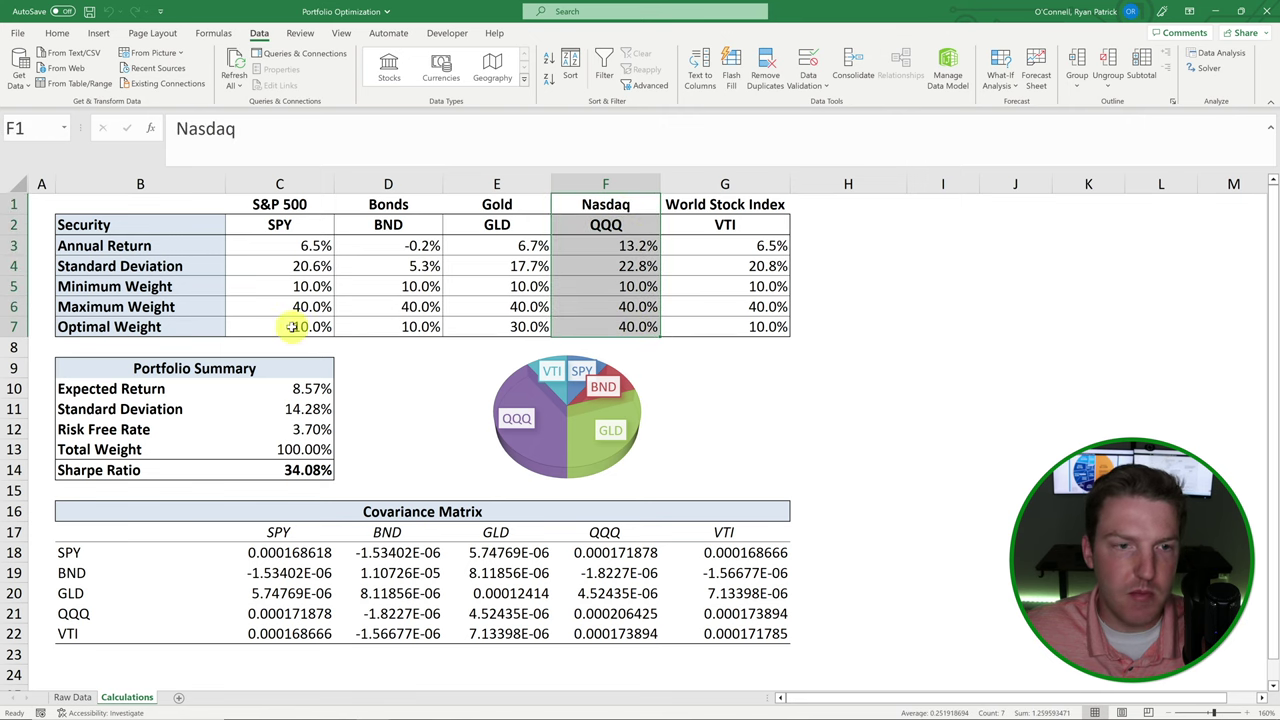
pyautogui.moveTo(285, 200); pyautogui.dragTo(418, 316)
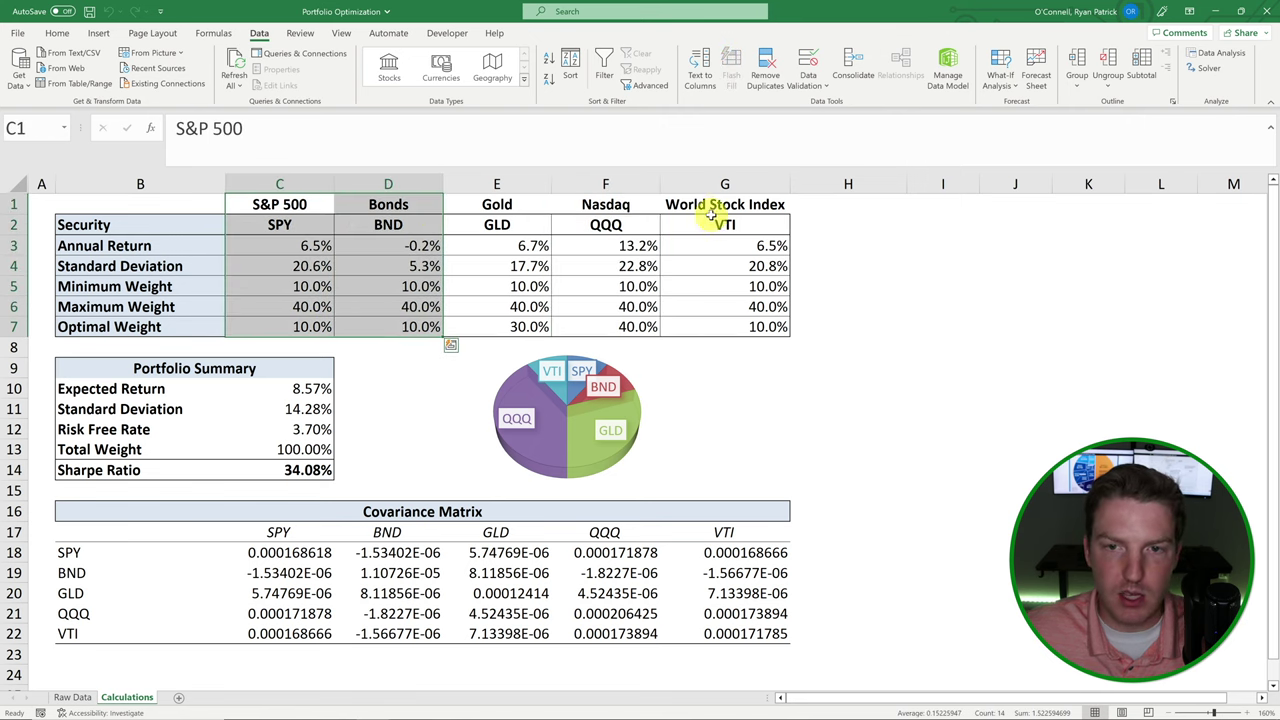
pyautogui.moveTo(720, 205); pyautogui.dragTo(727, 329)
pyautogui.click(925, 306)
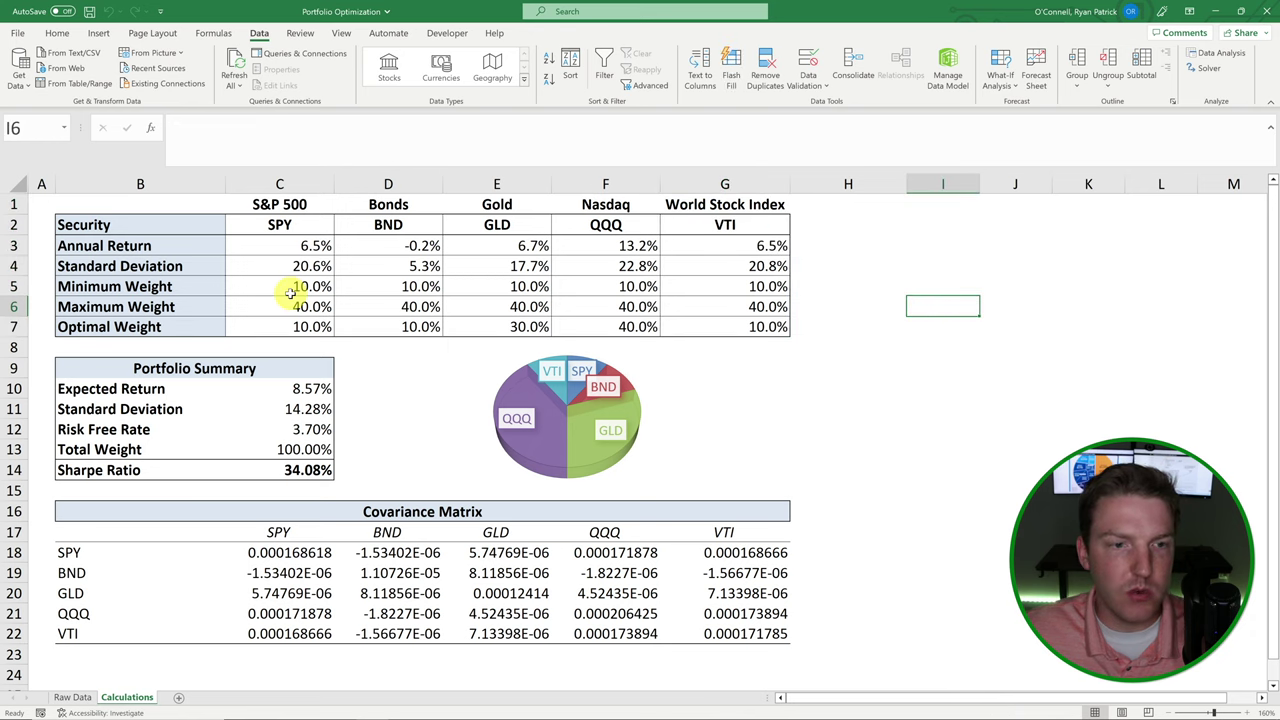
# Set the S&P 500 (SPY) minimum weight in C5 to 5%
pyautogui.click(305, 287)
pyautogui.click(189, 128)
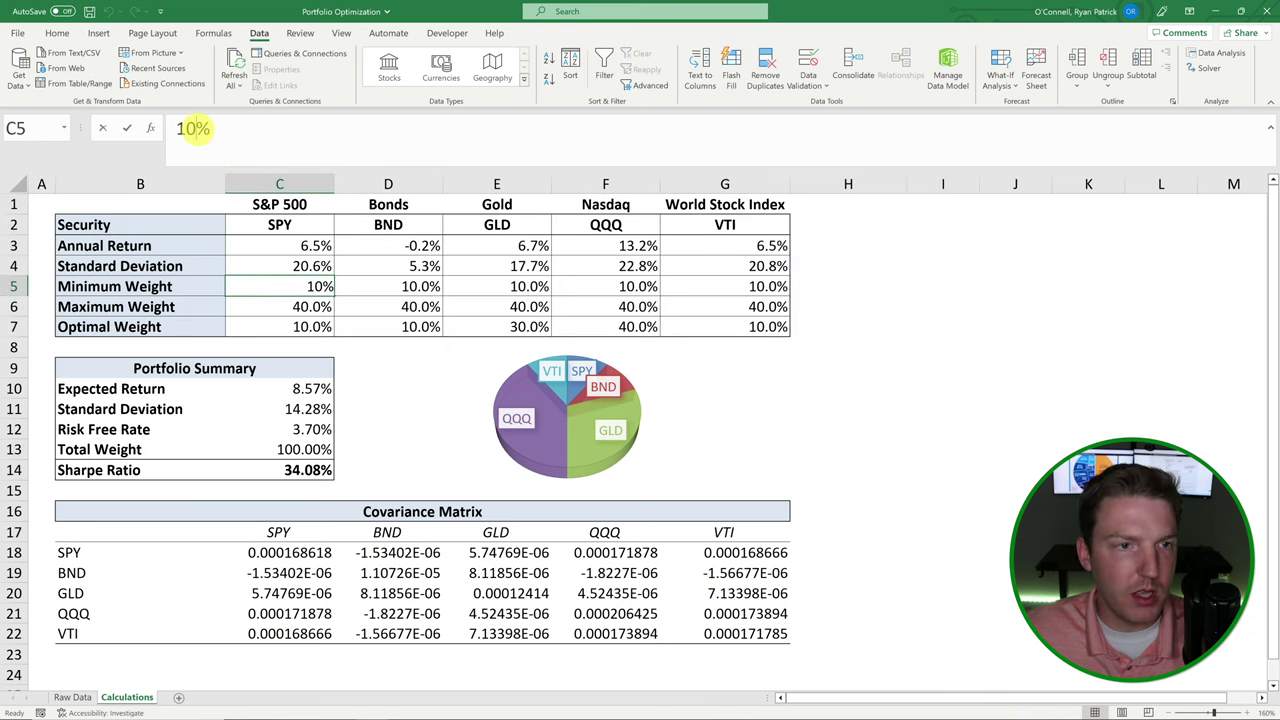
pyautogui.doubleClick(189, 128)
pyautogui.write('5')
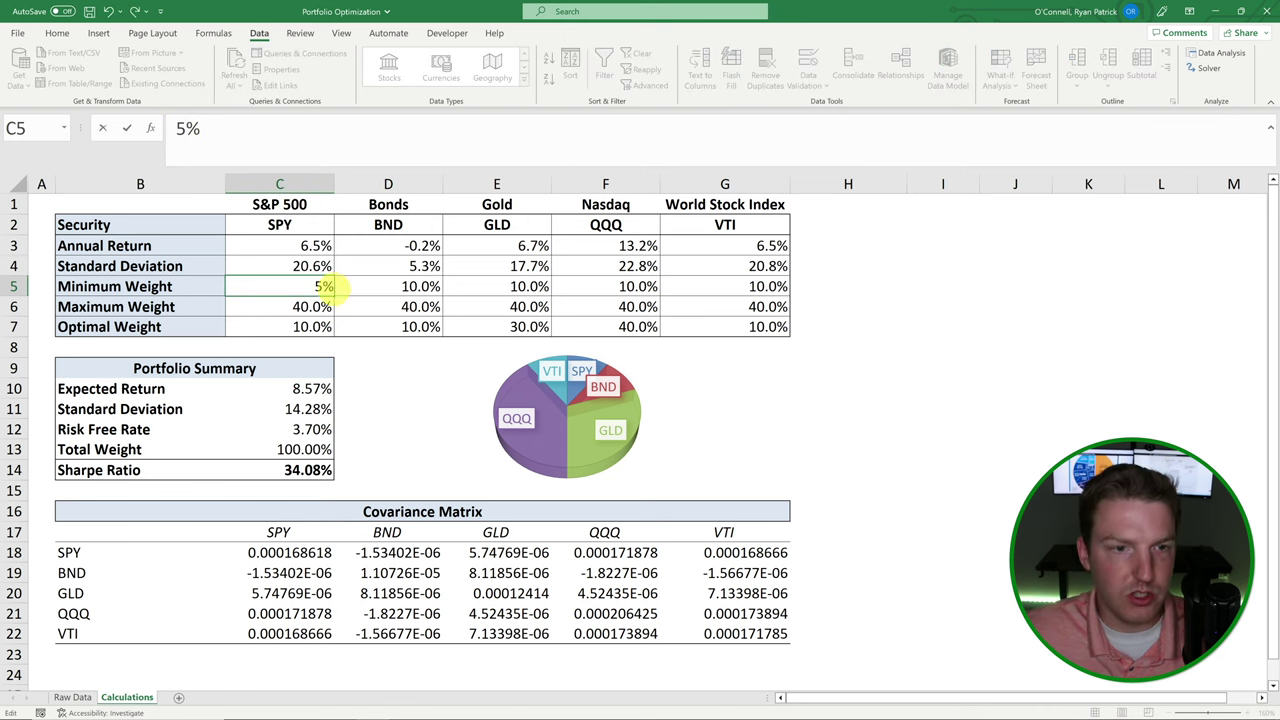
pyautogui.press('Return')
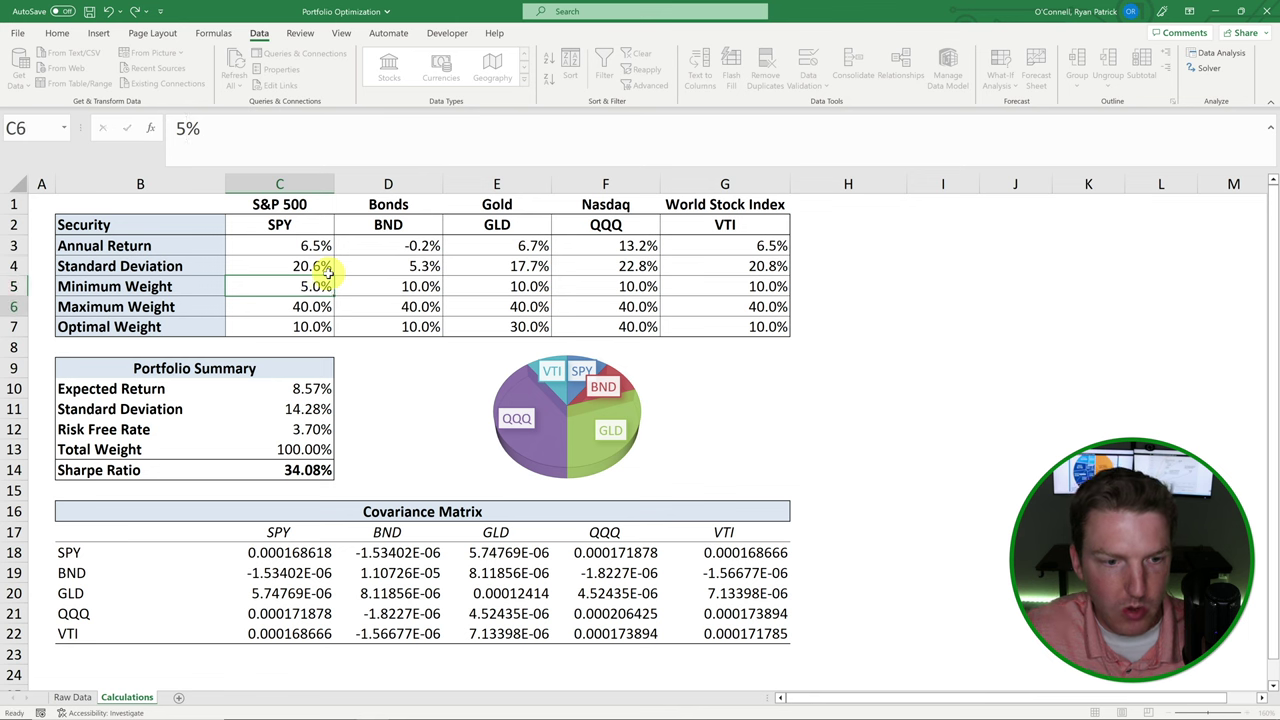
# Copy the 5% minimum weight from C5 and paste it as values across C5:G5
pyautogui.click(318, 286)
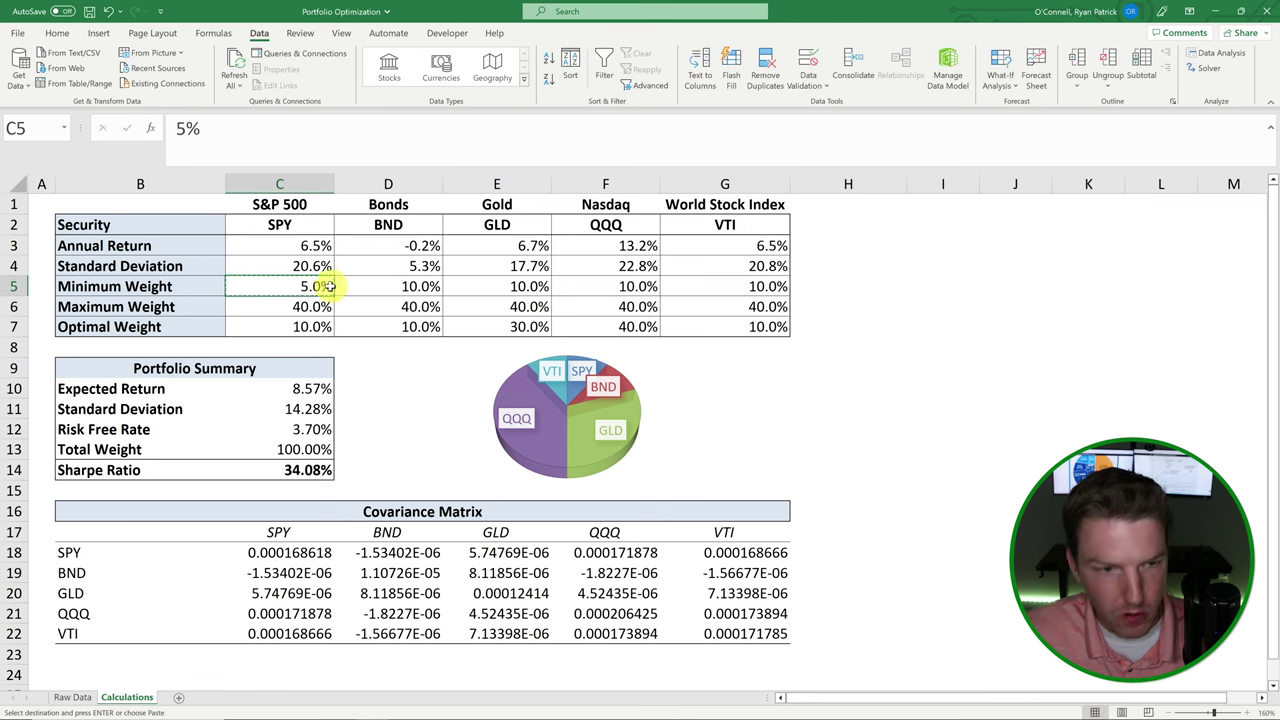
pyautogui.moveTo(295, 284); pyautogui.dragTo(686, 283)
pyautogui.rightClick(662, 287)
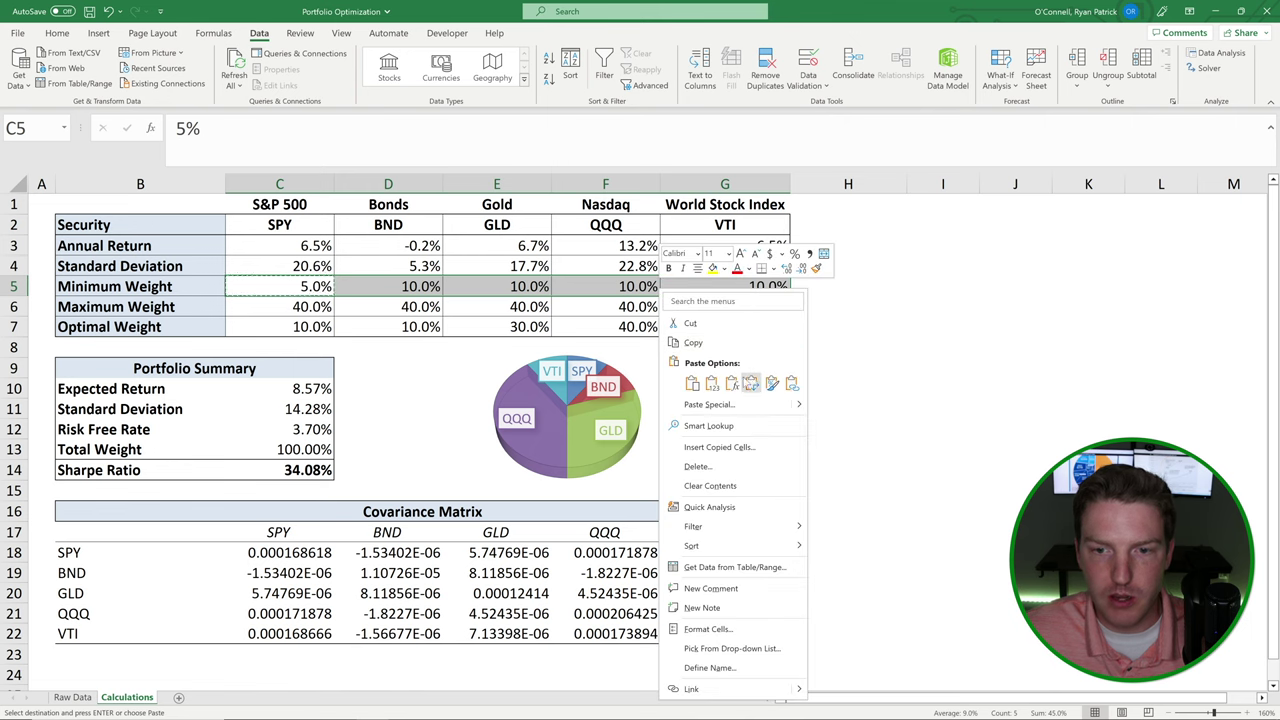
pyautogui.click(712, 385)
# Check the Sharpe Ratio in C14 and the optimal weights pie chart with the new minimum weights in place
pyautogui.click(840, 326)
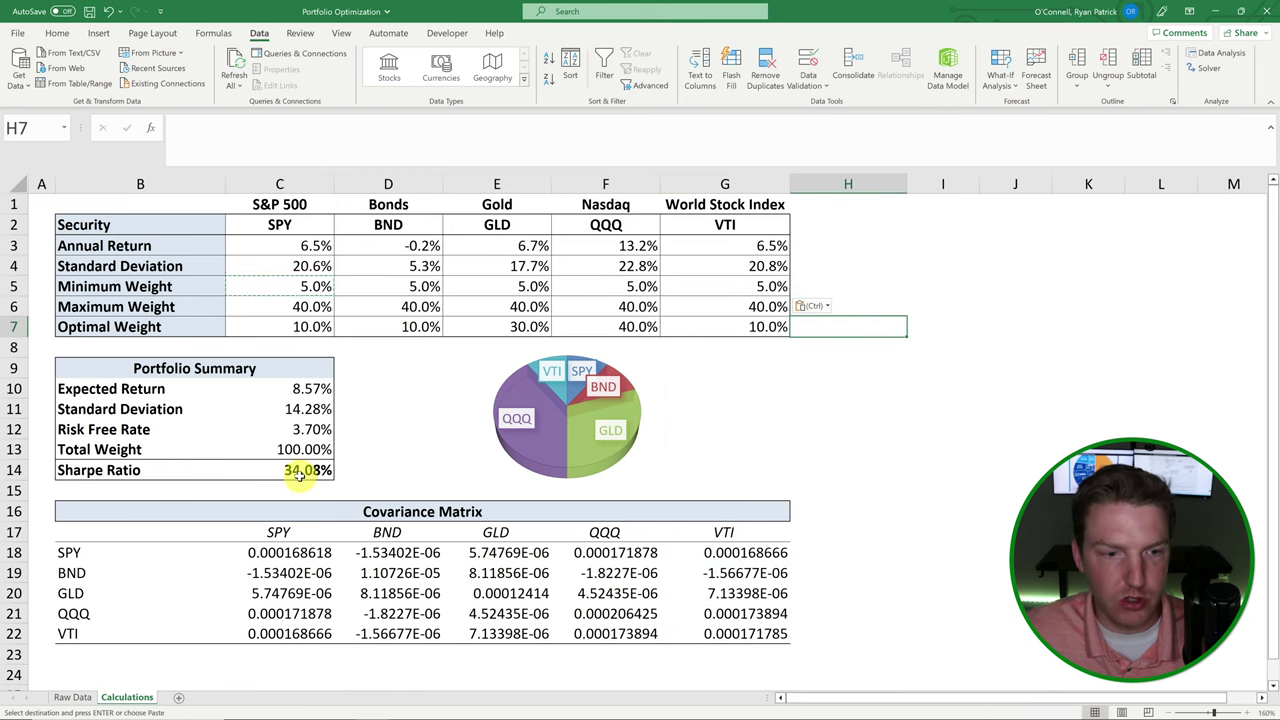
pyautogui.click(260, 461)
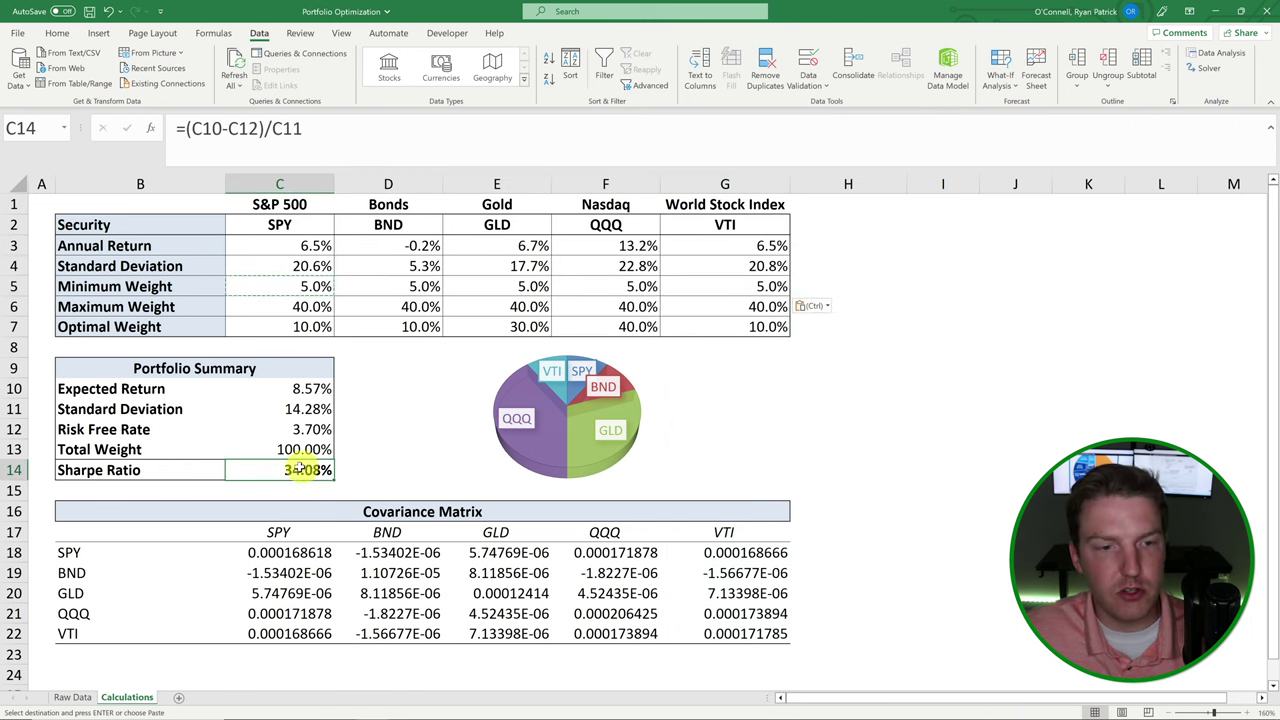
pyautogui.click(418, 381)
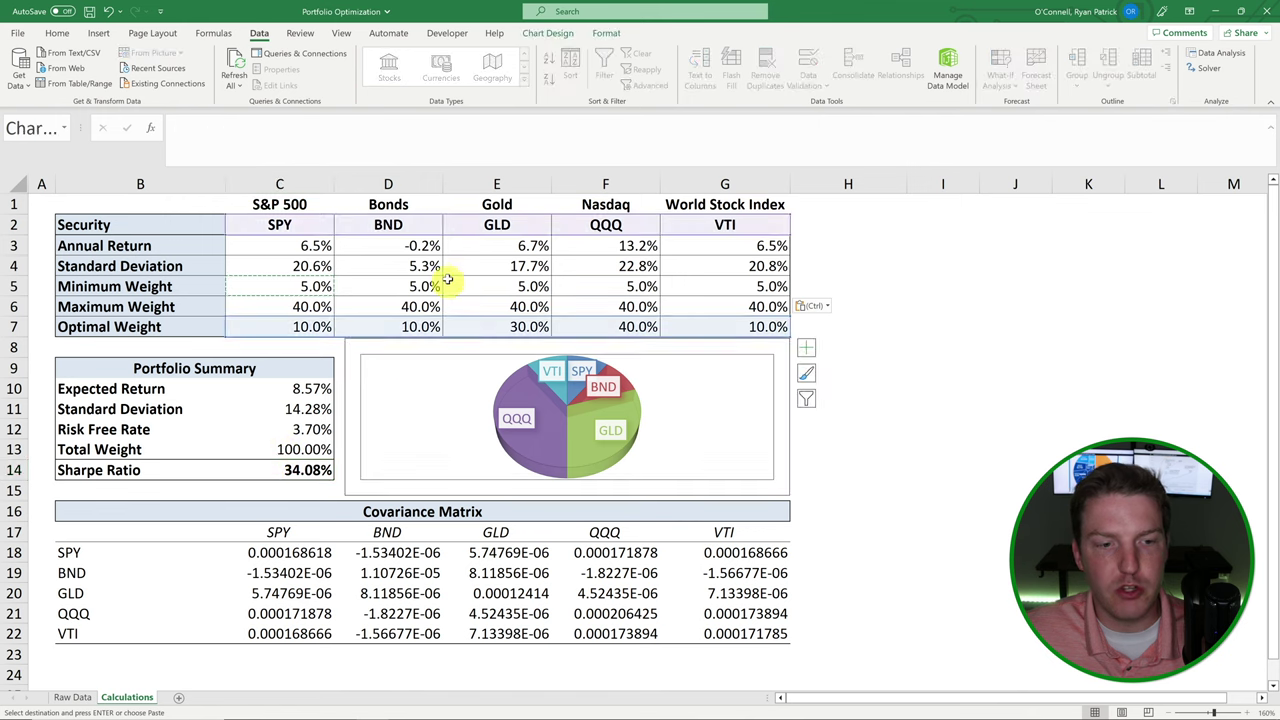
# Run Solver to maximize the Sharpe Ratio in C14 by changing C7:G7 under the existing constraints, and keep the solution
pyautogui.click(941, 350)
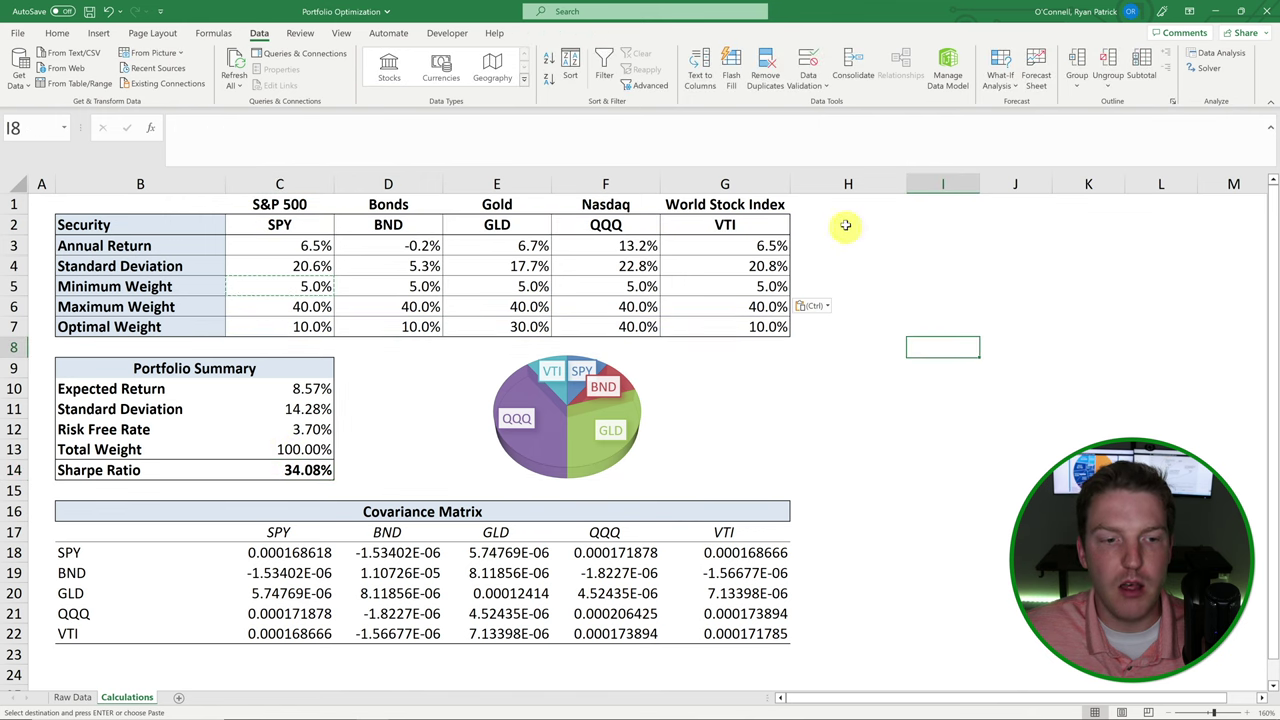
pyautogui.click(1210, 69)
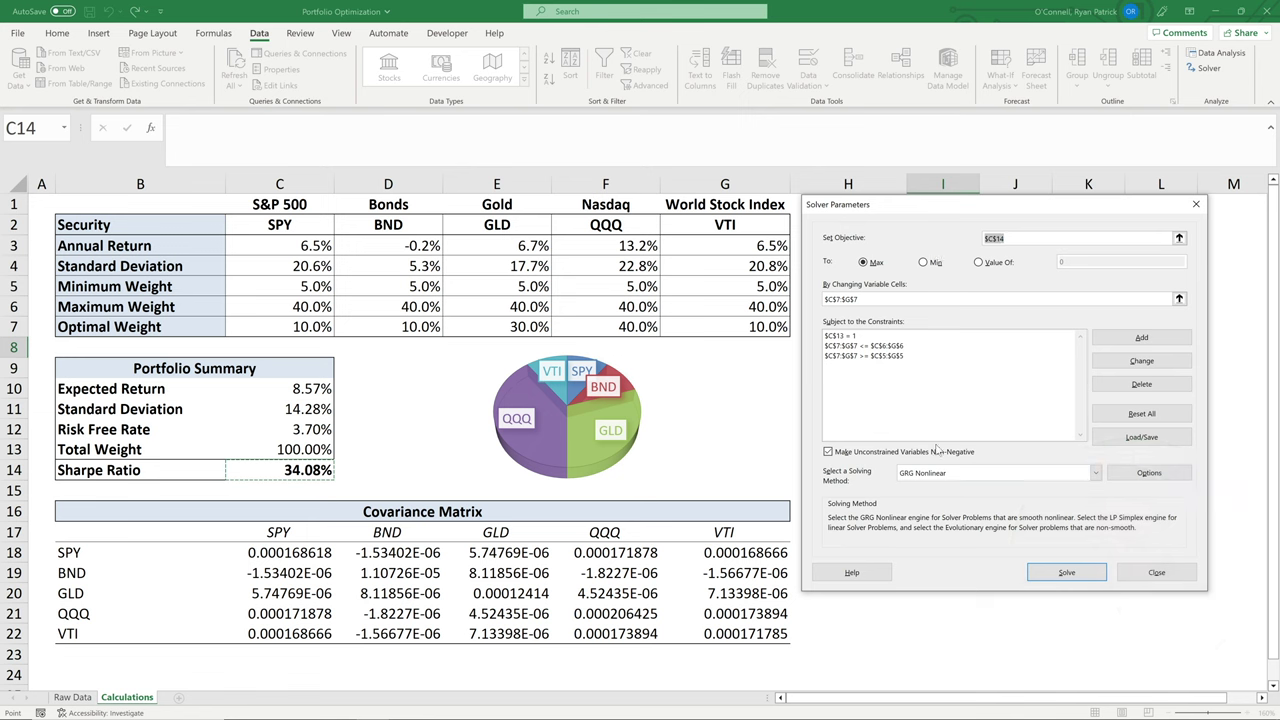
pyautogui.click(1067, 572)
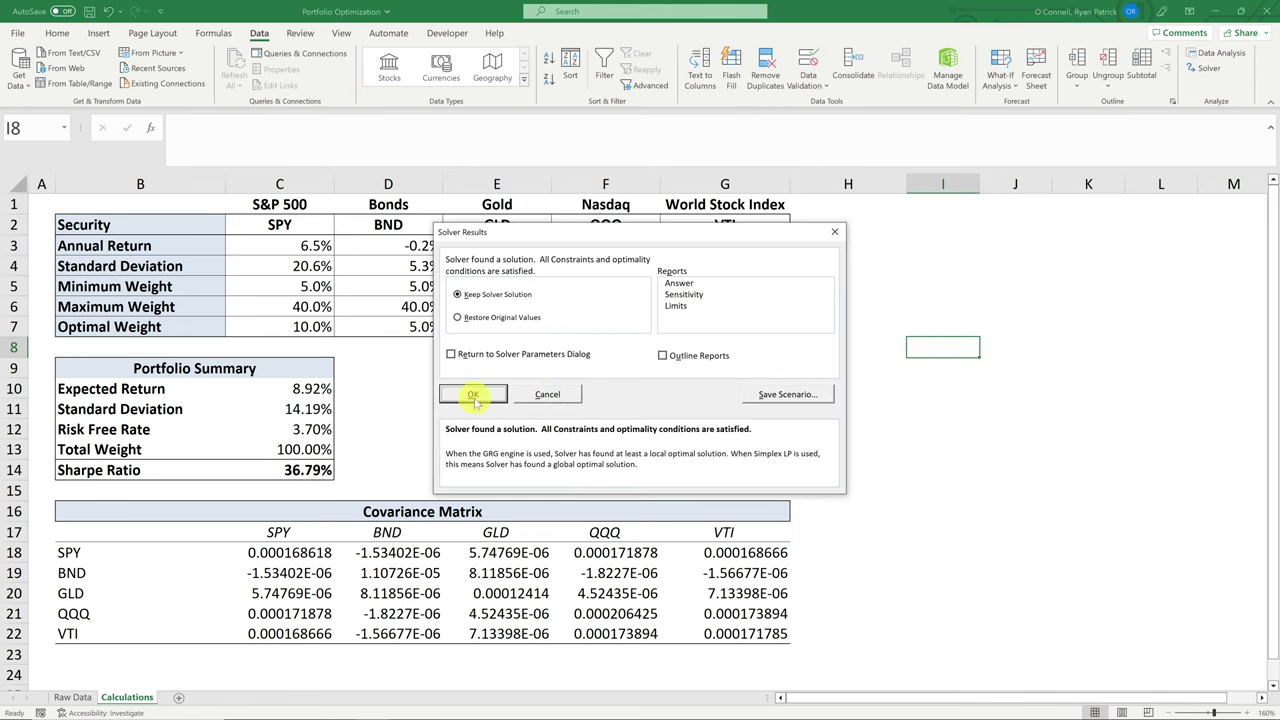
pyautogui.click(473, 395)
# Review the Sharpe Ratio in C14 against the minimum weights in C5:G5 and the optimal weights of gold, Nasdaq, bonds and the world stock index
pyautogui.click(318, 468)
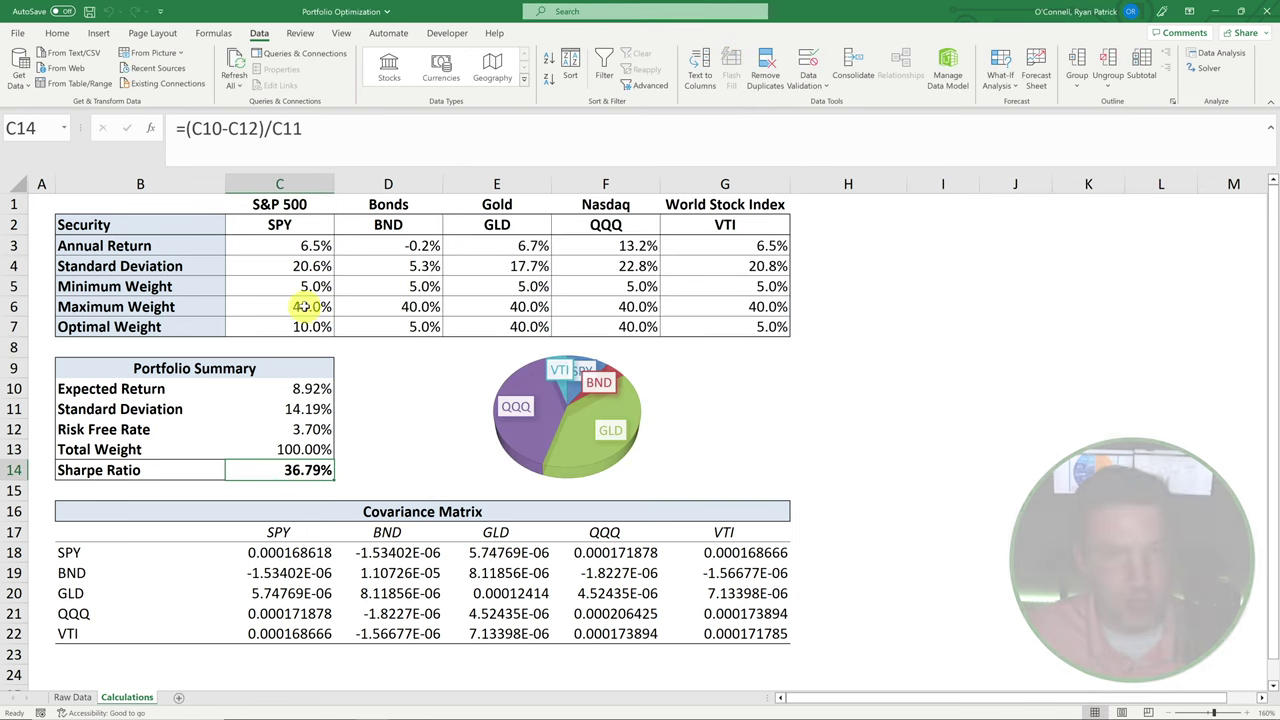
pyautogui.moveTo(305, 286); pyautogui.dragTo(760, 286)
pyautogui.click(1015, 306)
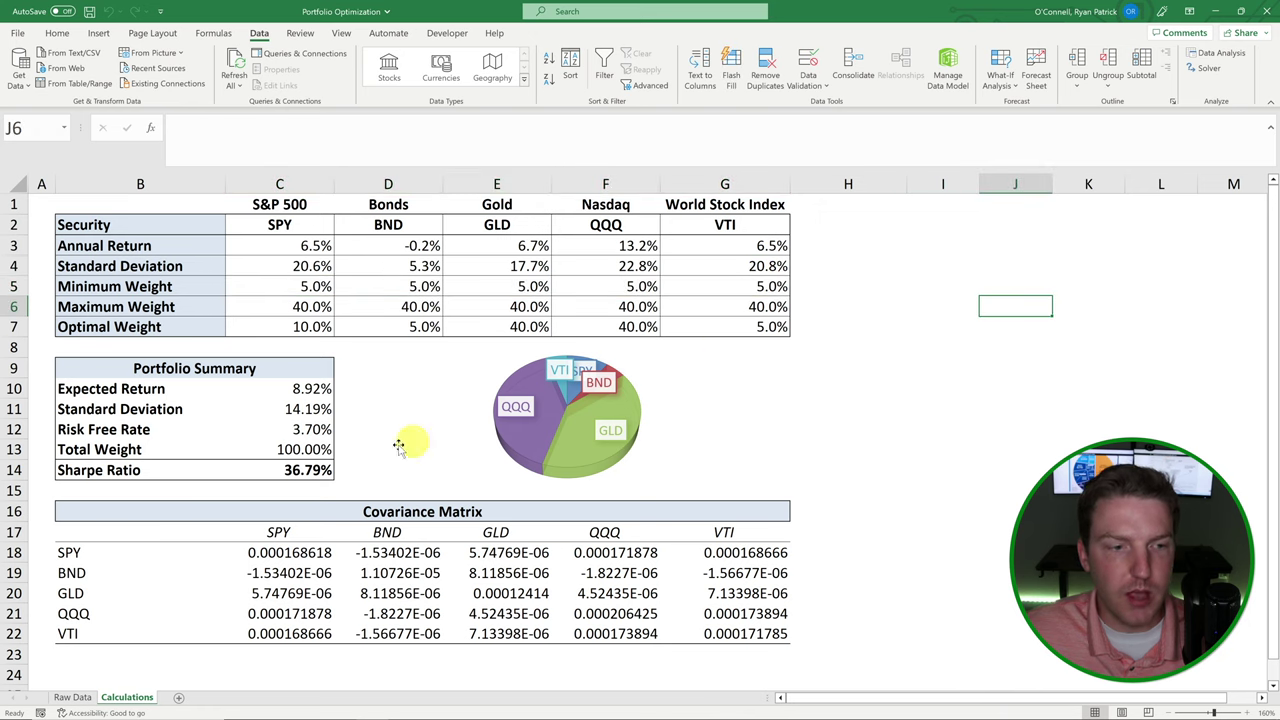
pyautogui.click(290, 470)
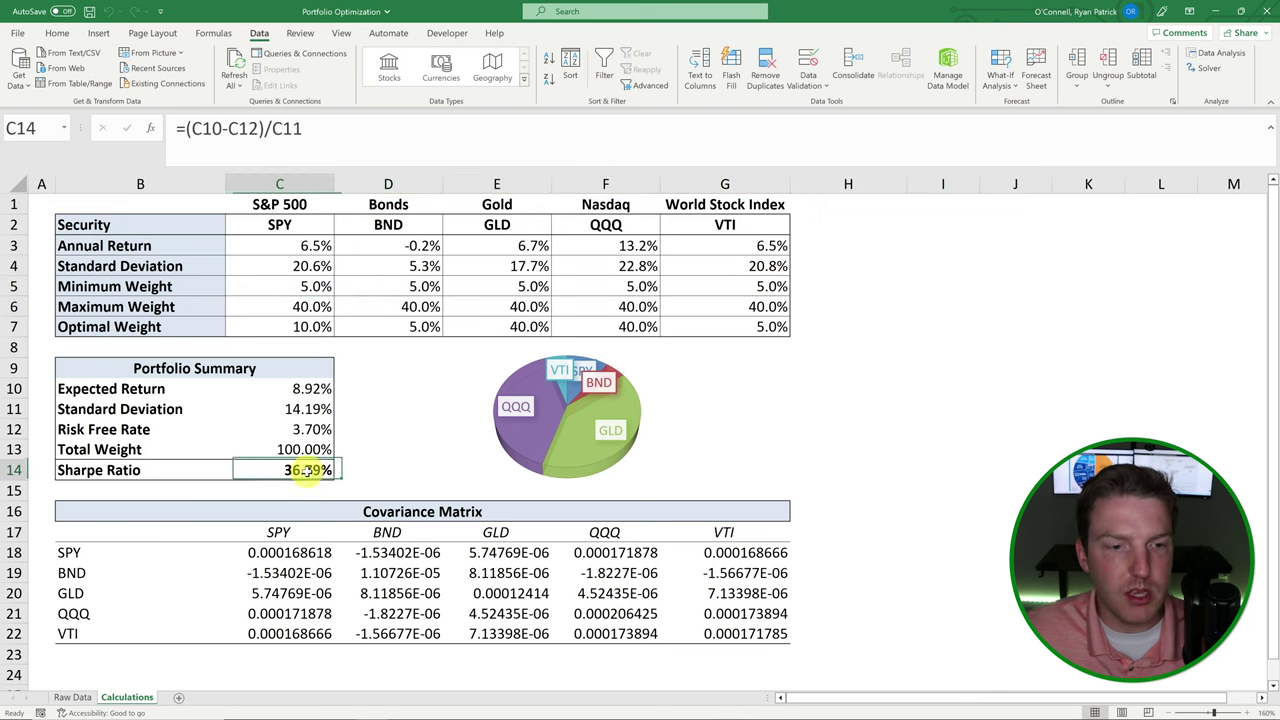
pyautogui.click(949, 326)
pyautogui.click(513, 326)
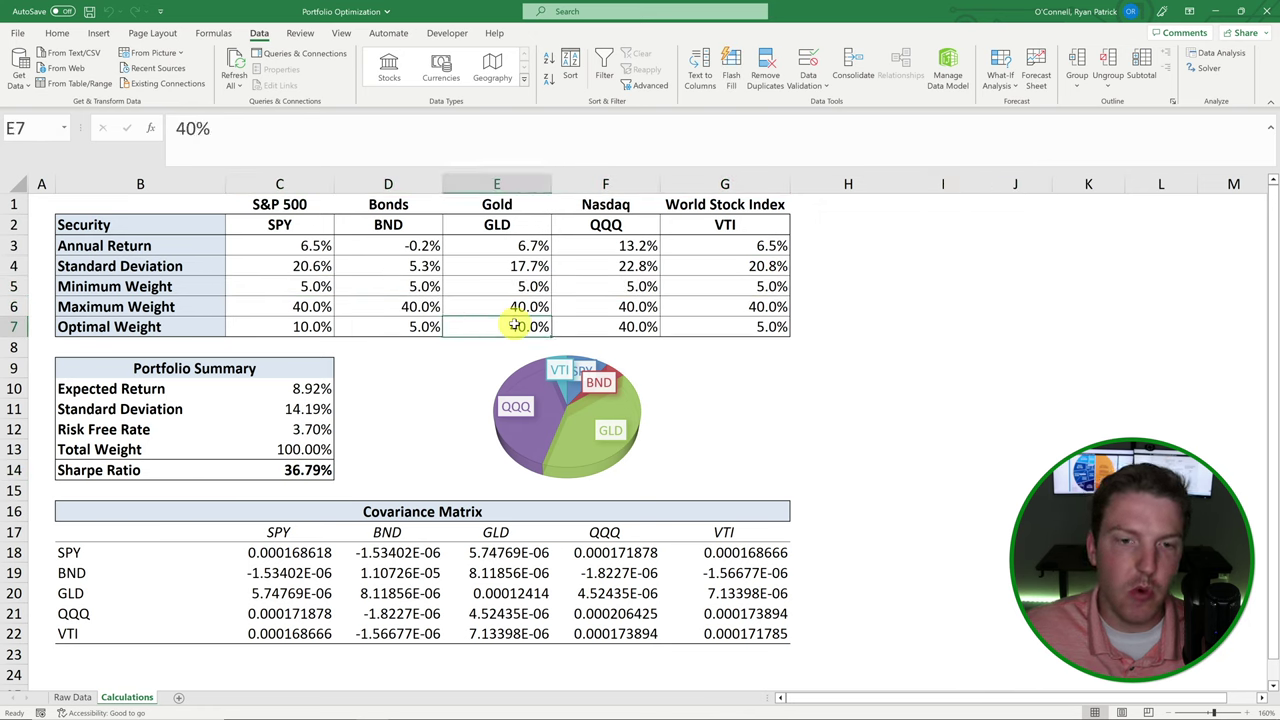
pyautogui.click(609, 324)
pyautogui.click(504, 326)
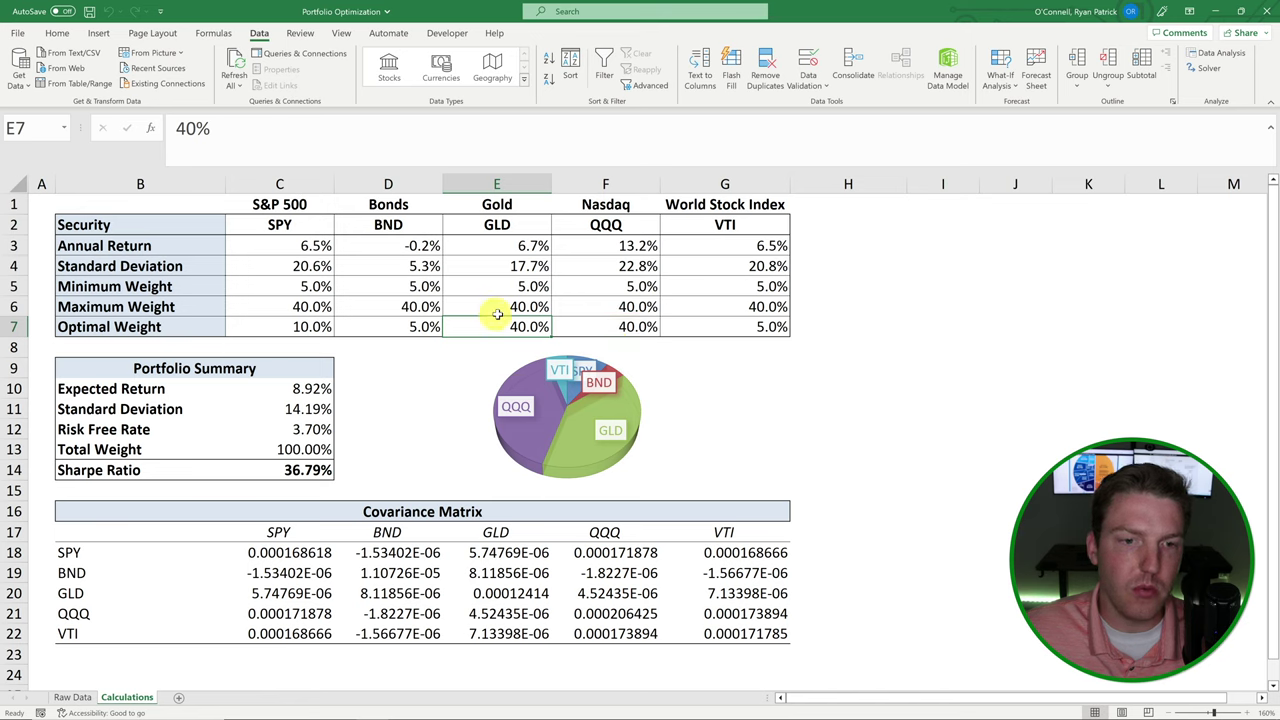
pyautogui.click(410, 327)
pyautogui.moveTo(734, 203); pyautogui.dragTo(760, 323)
pyautogui.click(858, 332)
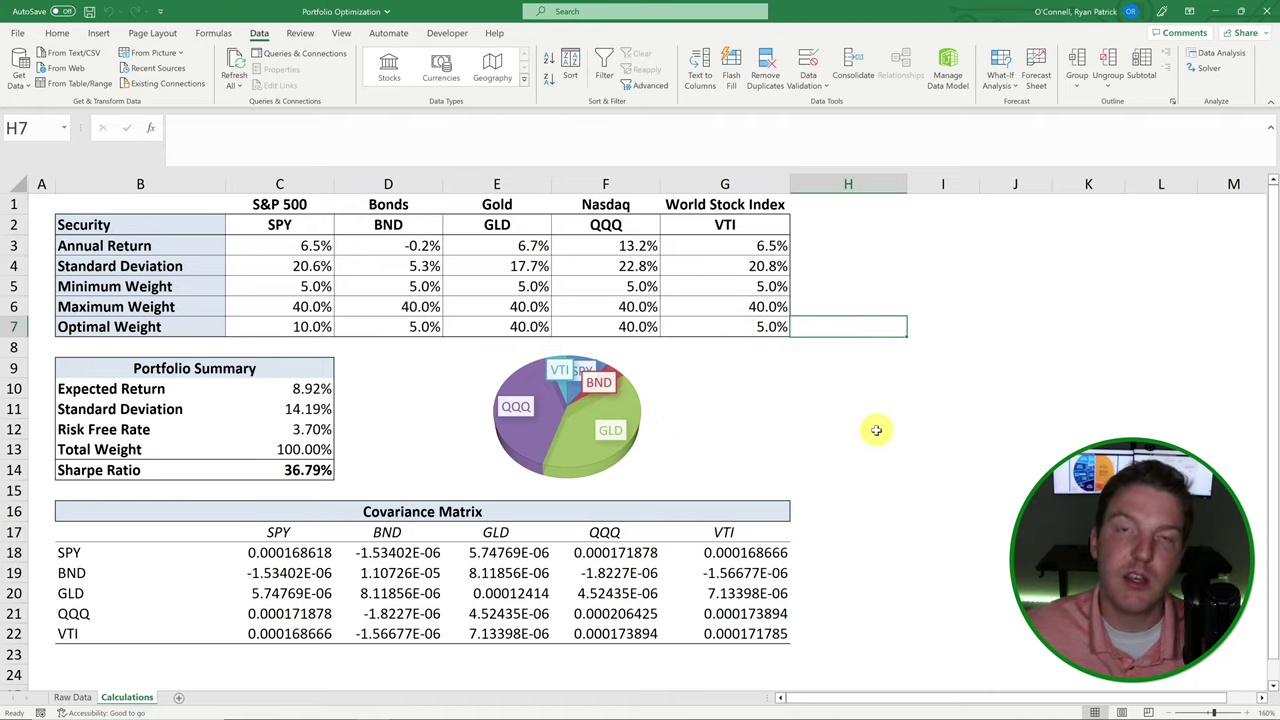